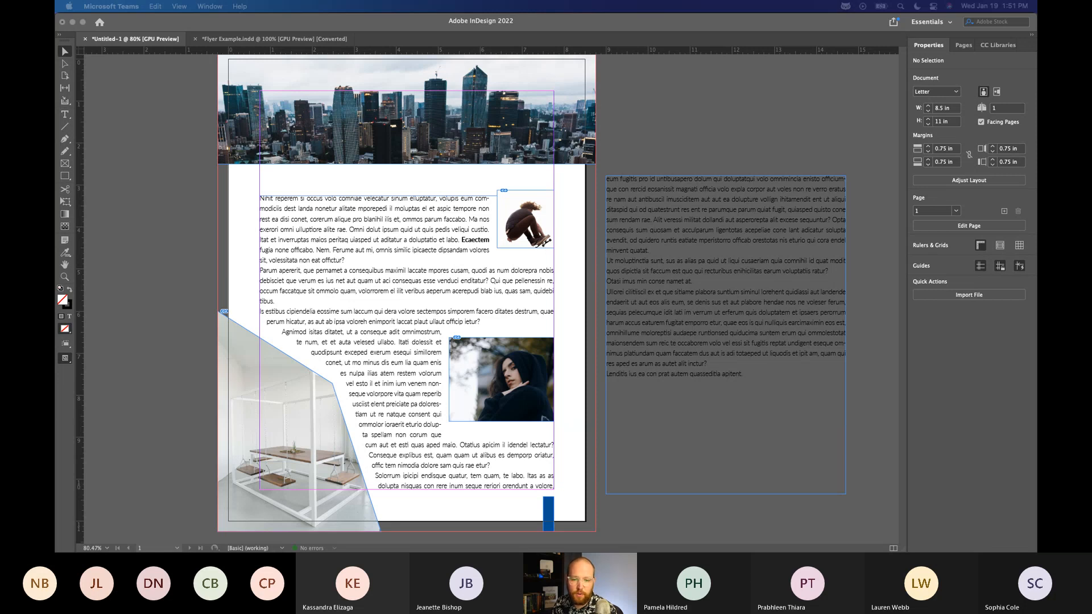
Select the main body text frame on the page and choose [Basic Paragraph] as its paragraph style
{"action": "left_click", "coordinate": [367, 230]}
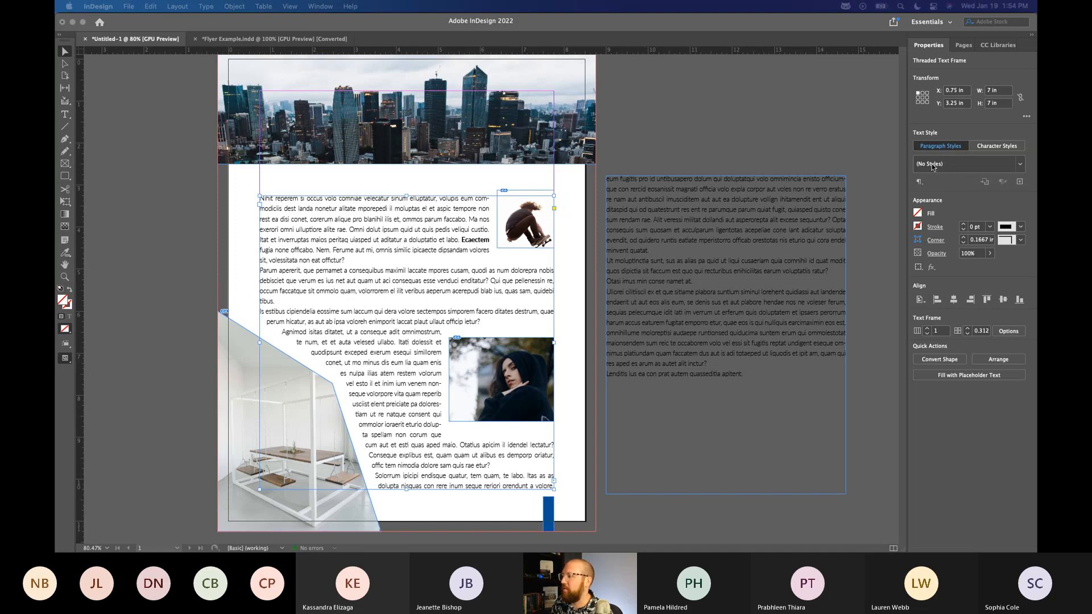
{"action": "left_click", "coordinate": [1015, 472]}
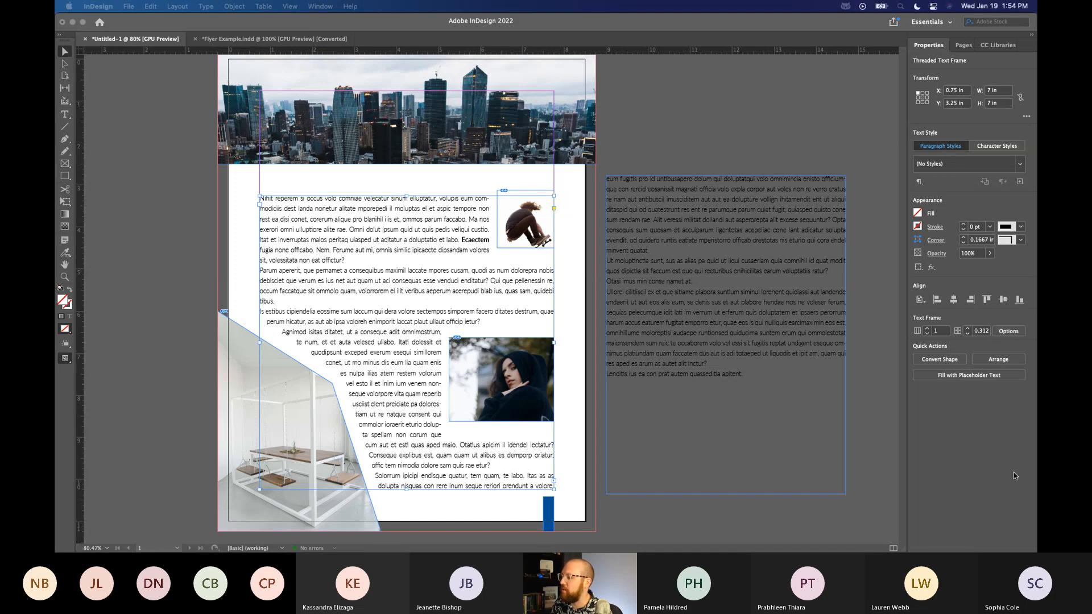
{"action": "left_click", "coordinate": [1021, 165]}
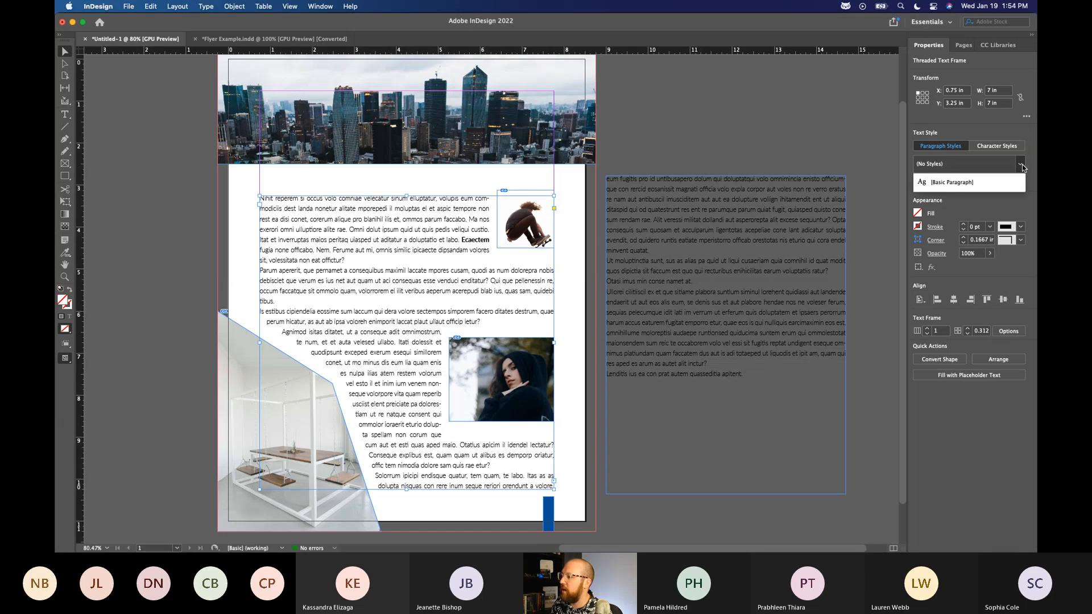
{"action": "left_click", "coordinate": [959, 165]}
{"action": "left_click", "coordinate": [341, 267]}
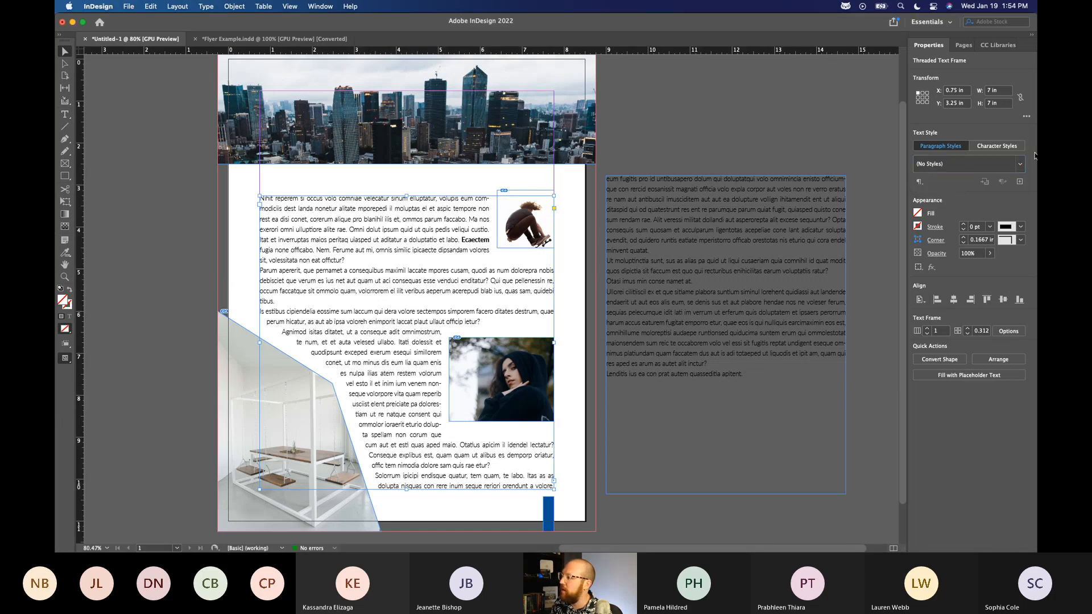
{"action": "left_click", "coordinate": [1020, 164]}
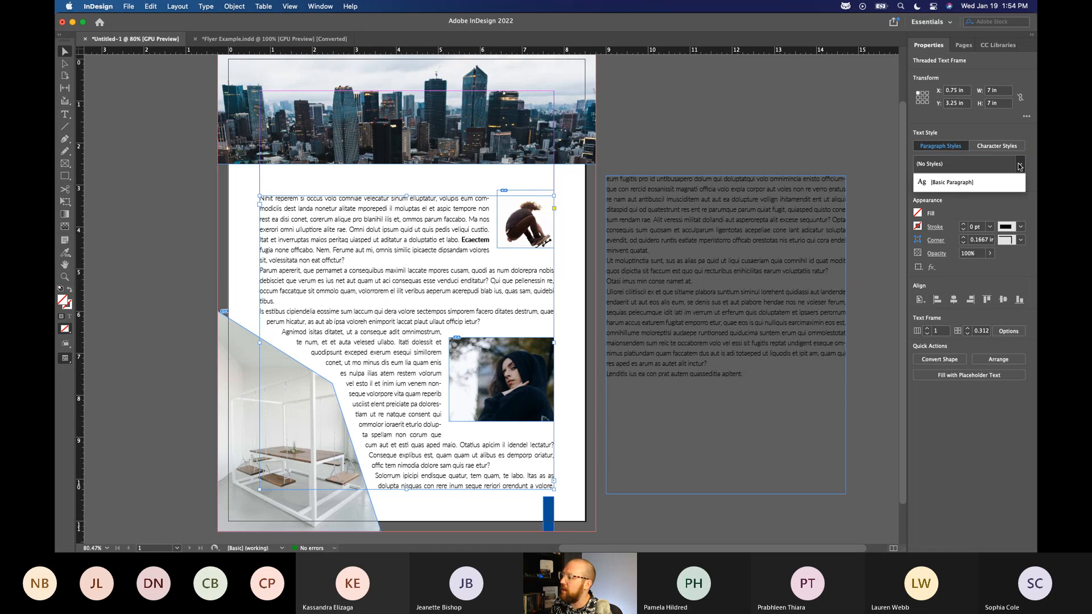
{"action": "left_click", "coordinate": [947, 184]}
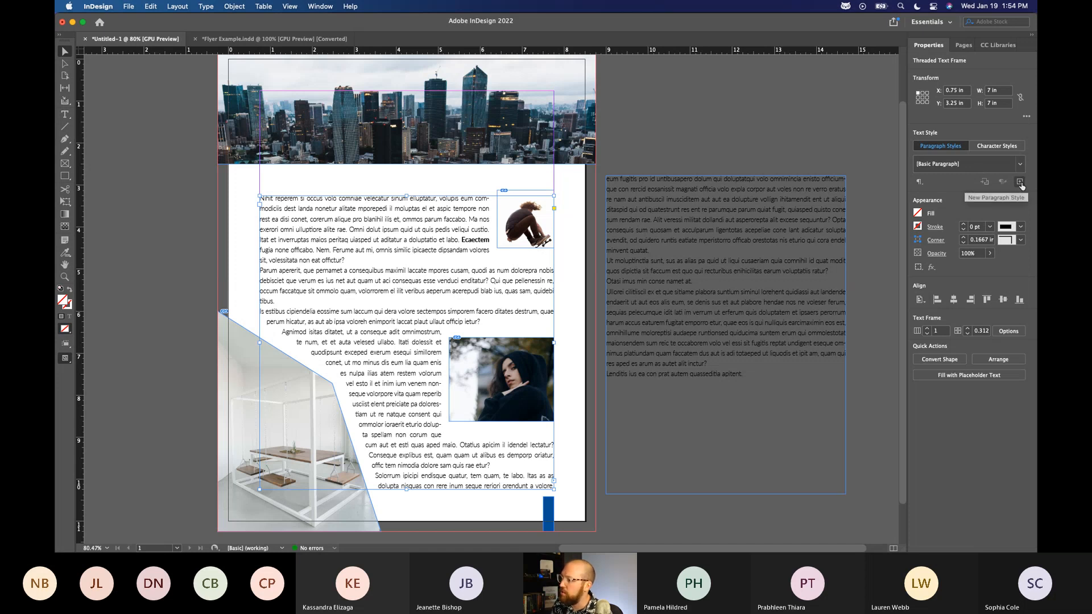
Create a new paragraph style named Default from the selected text frame
{"action": "left_click", "coordinate": [1020, 182]}
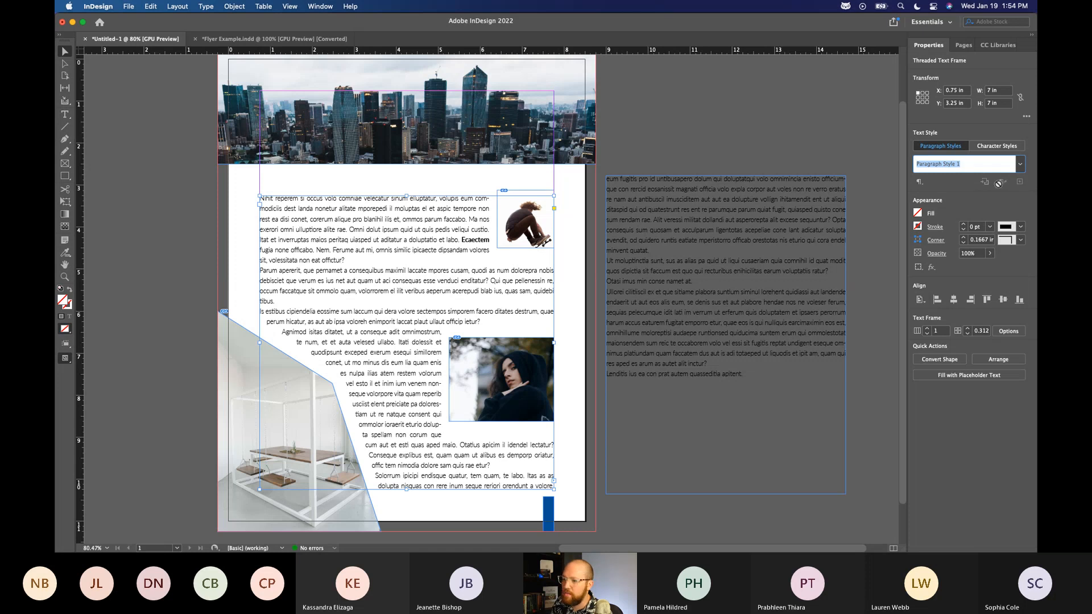
{"action": "type", "text": "Default"}
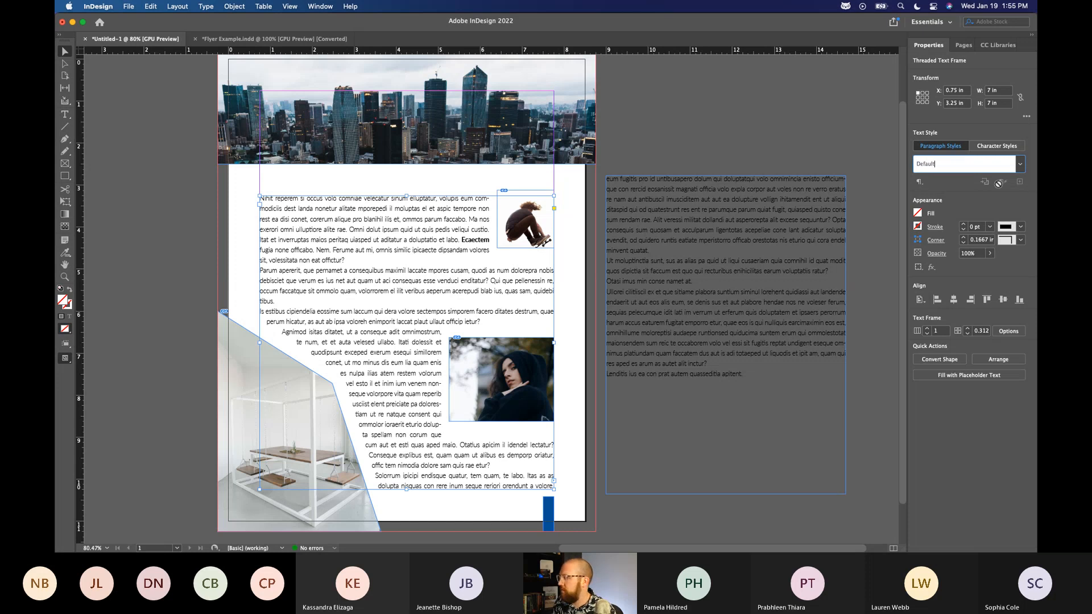
{"action": "key", "text": "Return"}
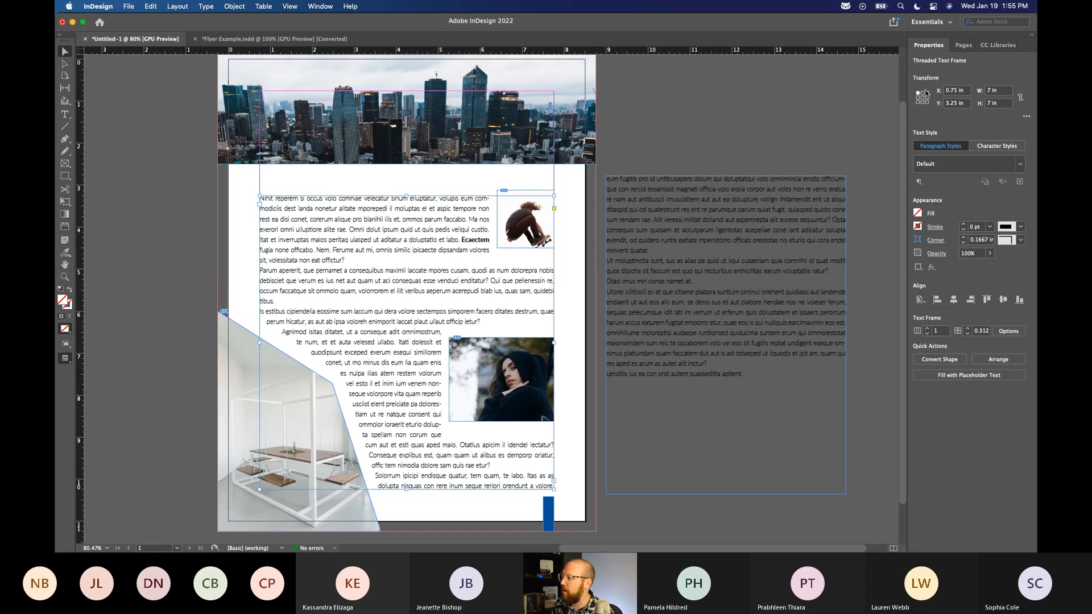
Open the style options of the Default paragraph style and turn on Preview
{"action": "left_click", "coordinate": [1020, 165]}
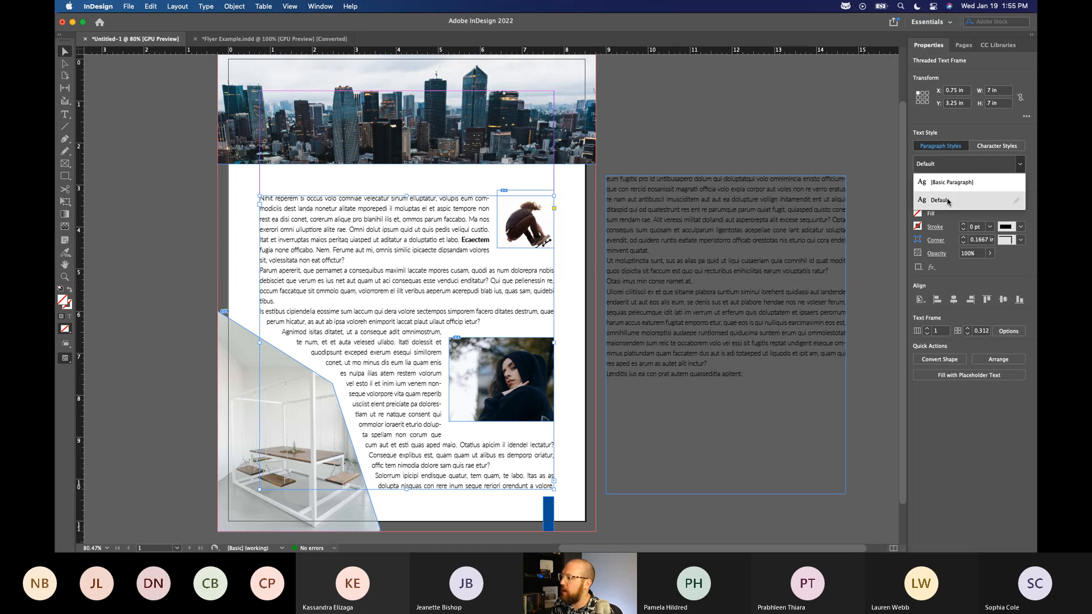
{"action": "left_click", "coordinate": [1019, 165]}
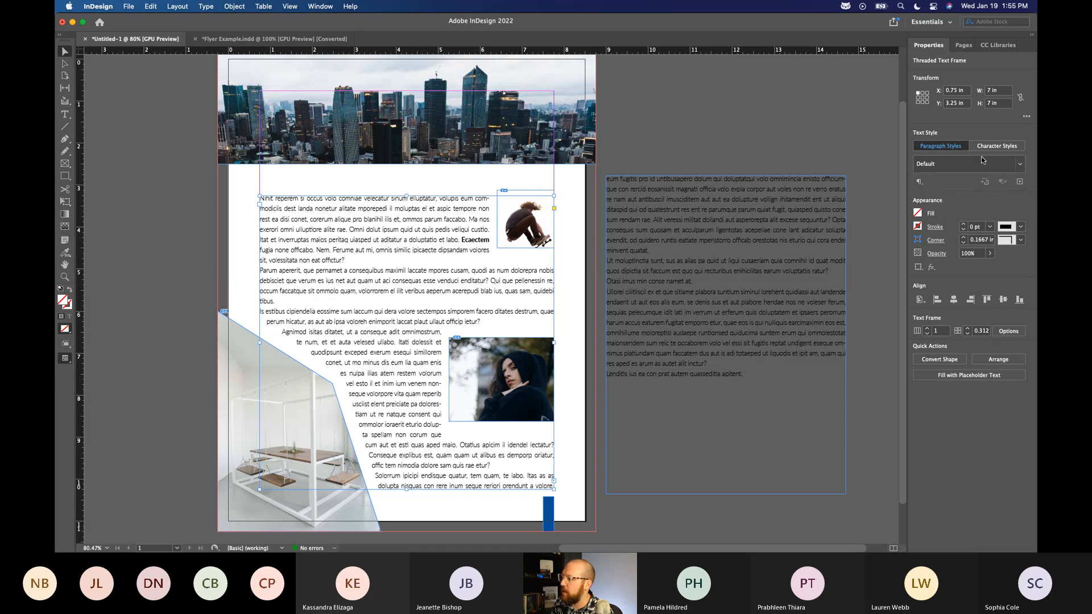
{"action": "left_click", "coordinate": [1021, 165]}
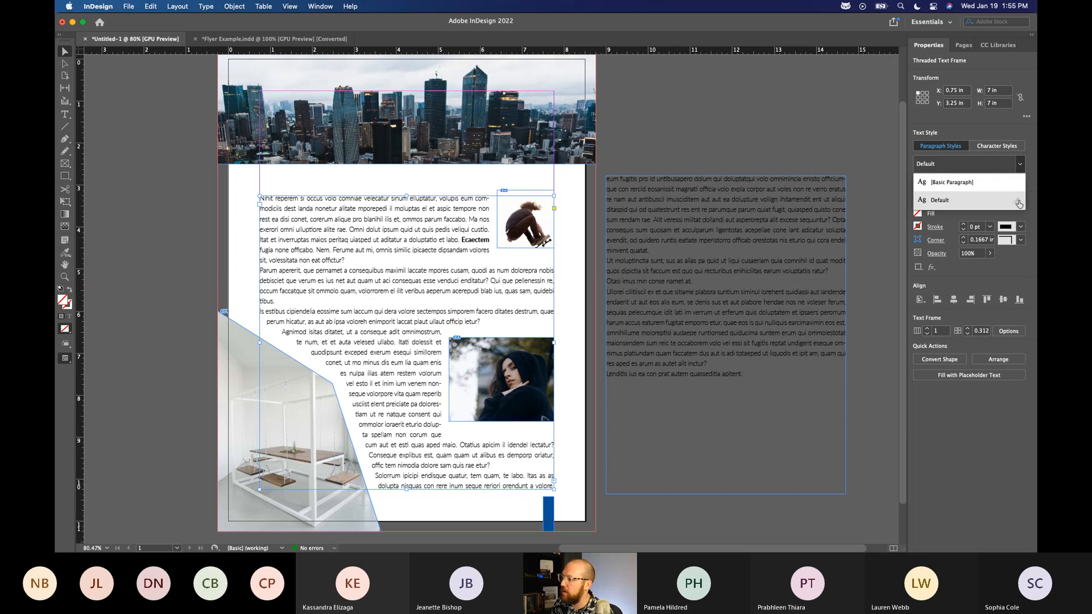
{"action": "left_click", "coordinate": [1017, 204]}
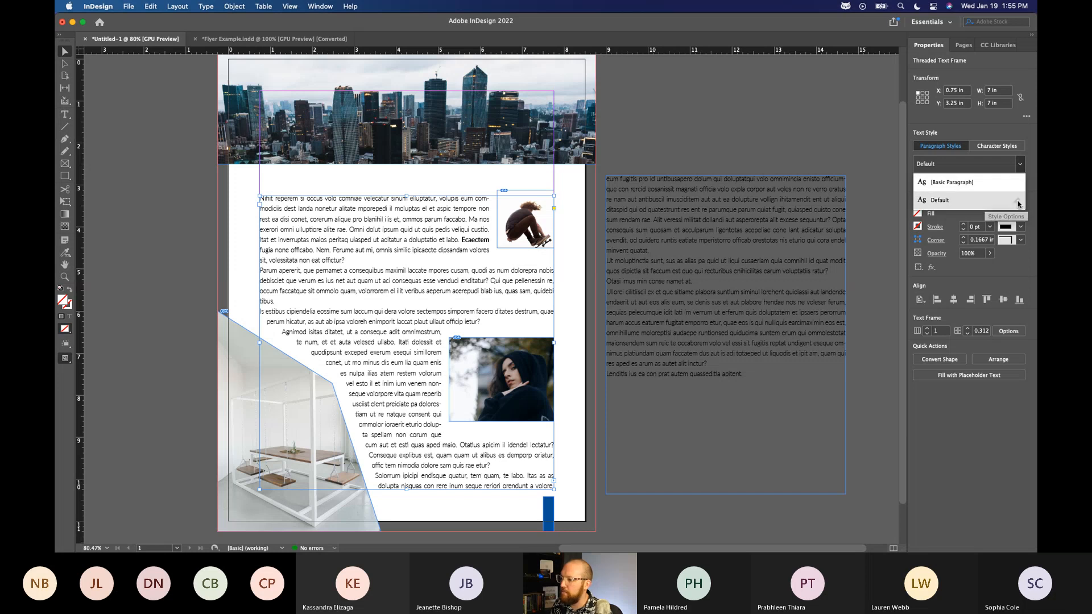
{"action": "left_click_drag", "start_coordinate": [695, 101], "coordinate": [720, 86]}
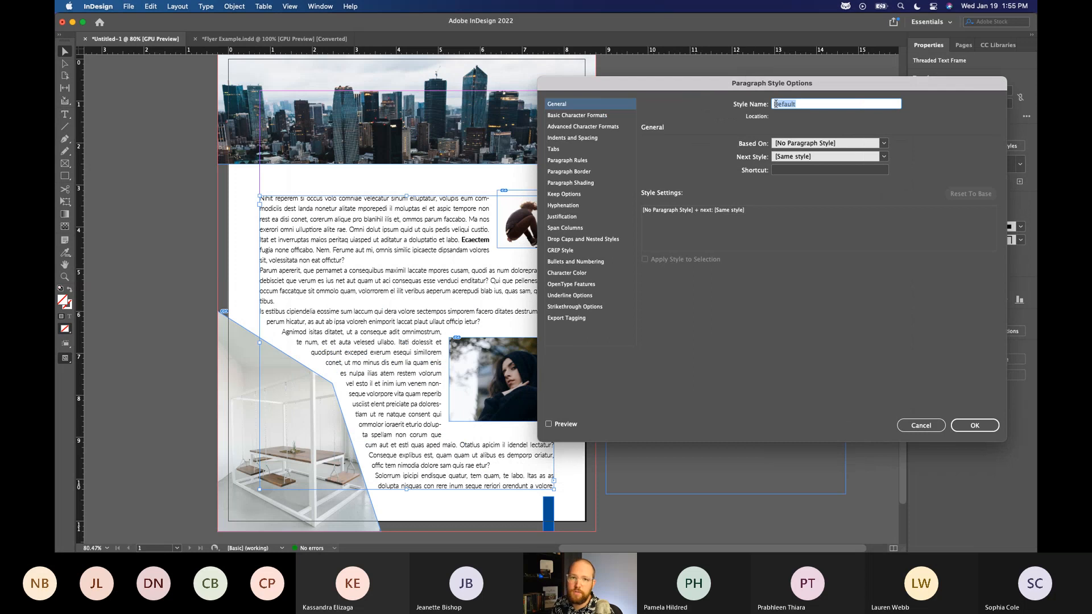
{"action": "left_click", "coordinate": [548, 424]}
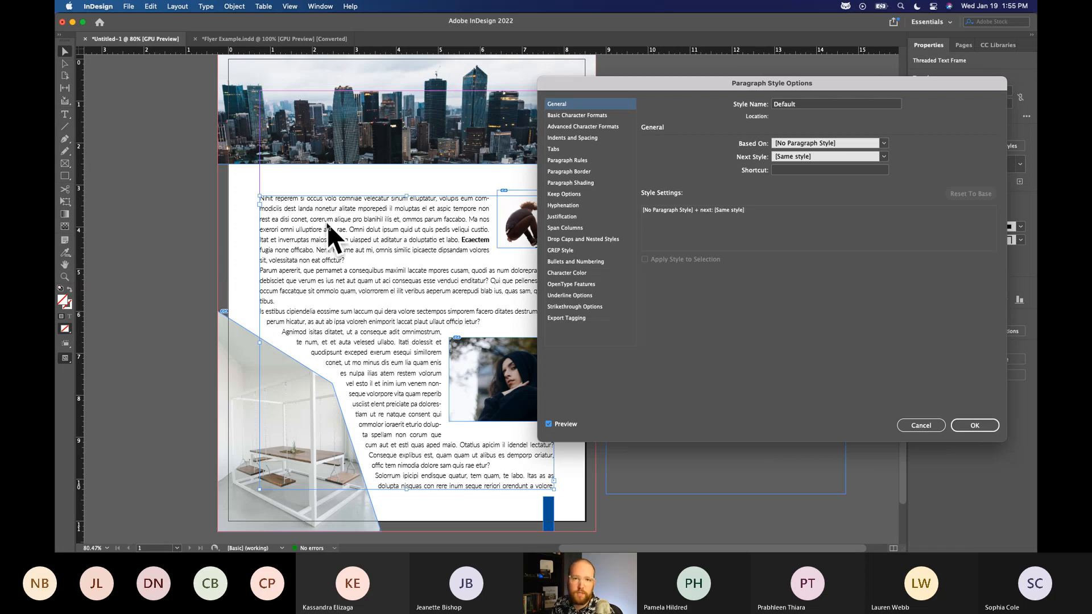
Set the Default style's font to Lato Hairline at 11 pt with leading of 11*1.6, and accept the options
{"action": "left_click", "coordinate": [590, 115]}
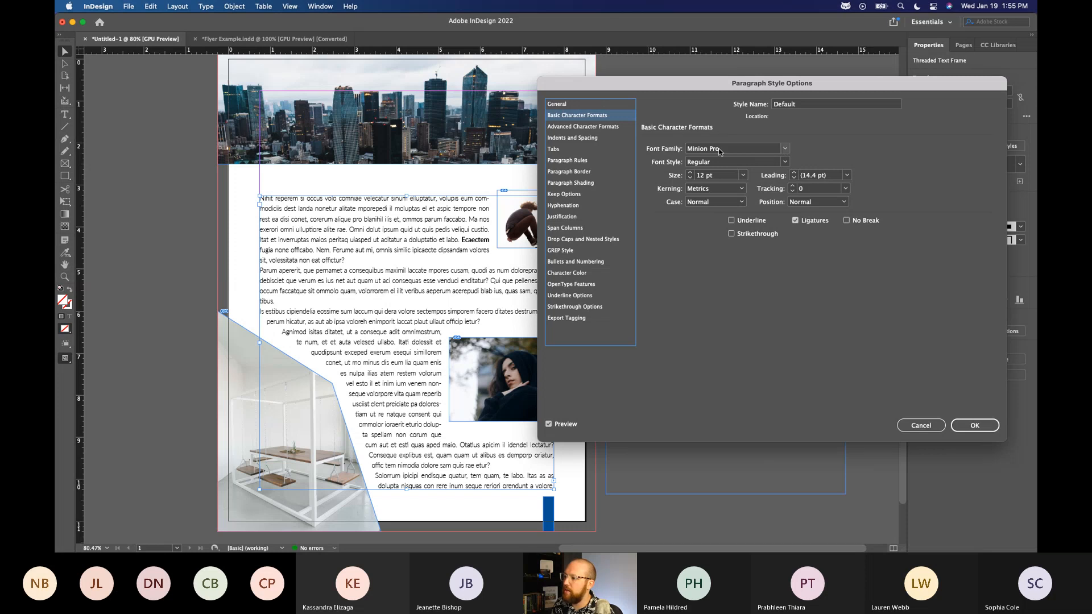
{"action": "left_click", "coordinate": [695, 152]}
{"action": "type", "text": "Lato"}
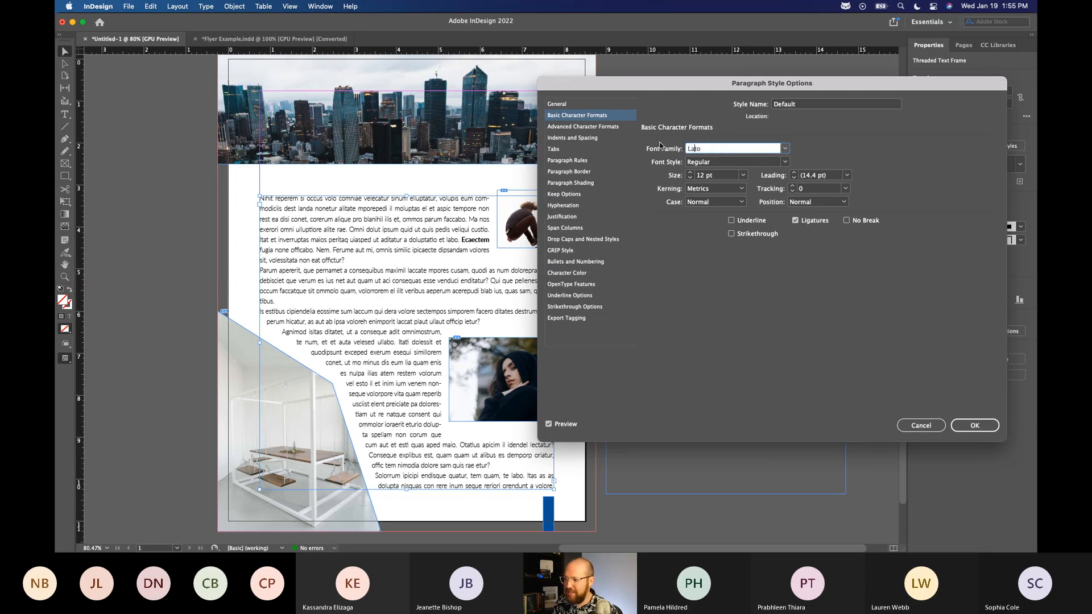
{"action": "left_click", "coordinate": [782, 162]}
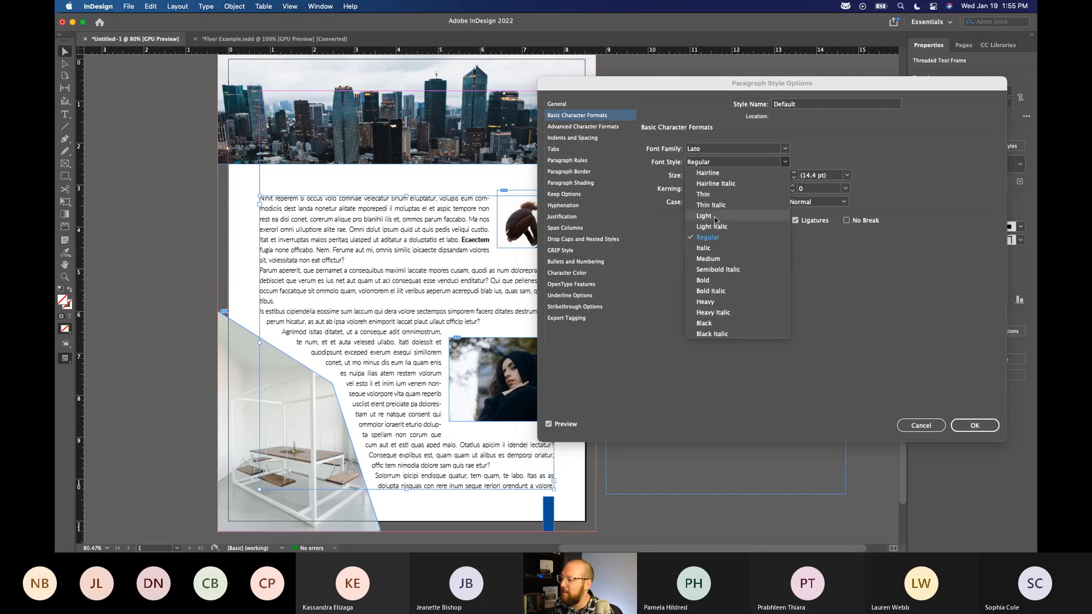
{"action": "left_click", "coordinate": [717, 174]}
{"action": "left_click", "coordinate": [690, 178]}
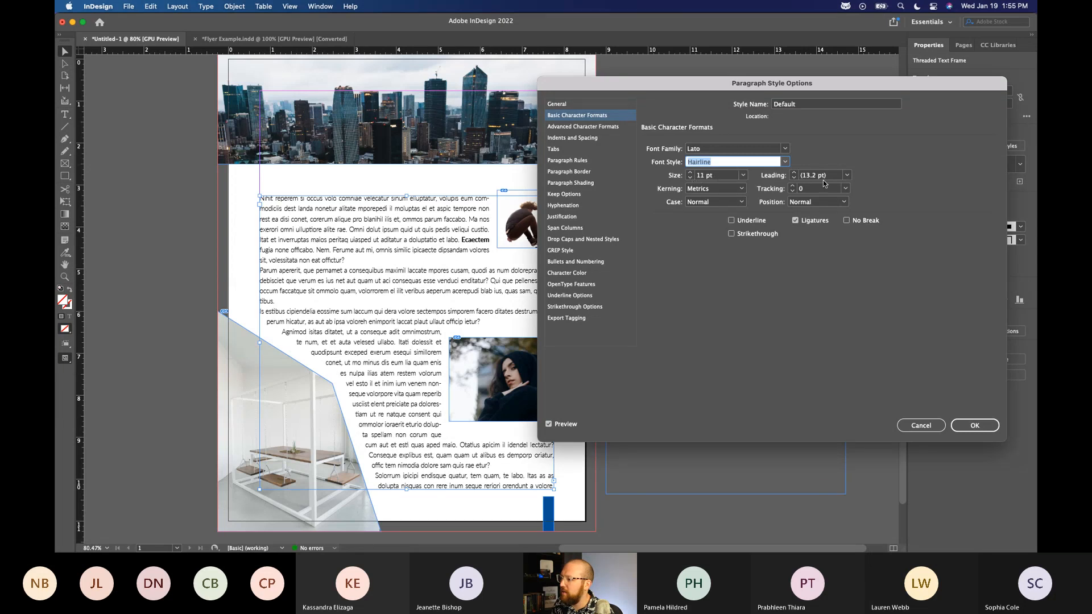
{"action": "left_click_drag", "start_coordinate": [828, 176], "coordinate": [774, 175]}
{"action": "type", "text": "11*1.6"}
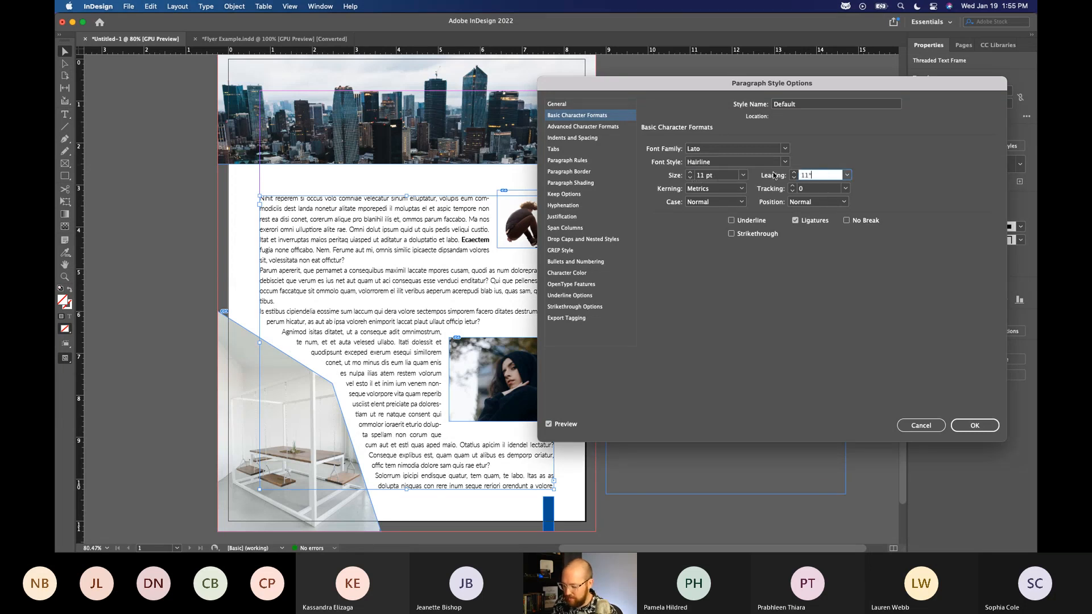
{"action": "key", "text": "Return"}
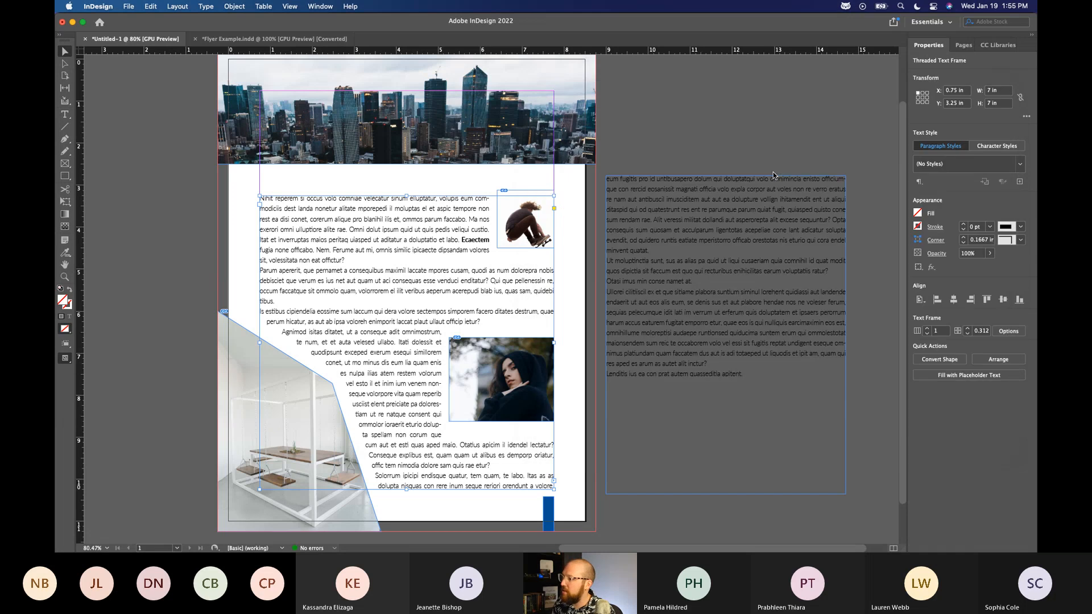
Reopen the Default paragraph style's options and set Space After to 0.375 in
{"action": "left_click", "coordinate": [1021, 167]}
{"action": "double_click", "coordinate": [1012, 199]}
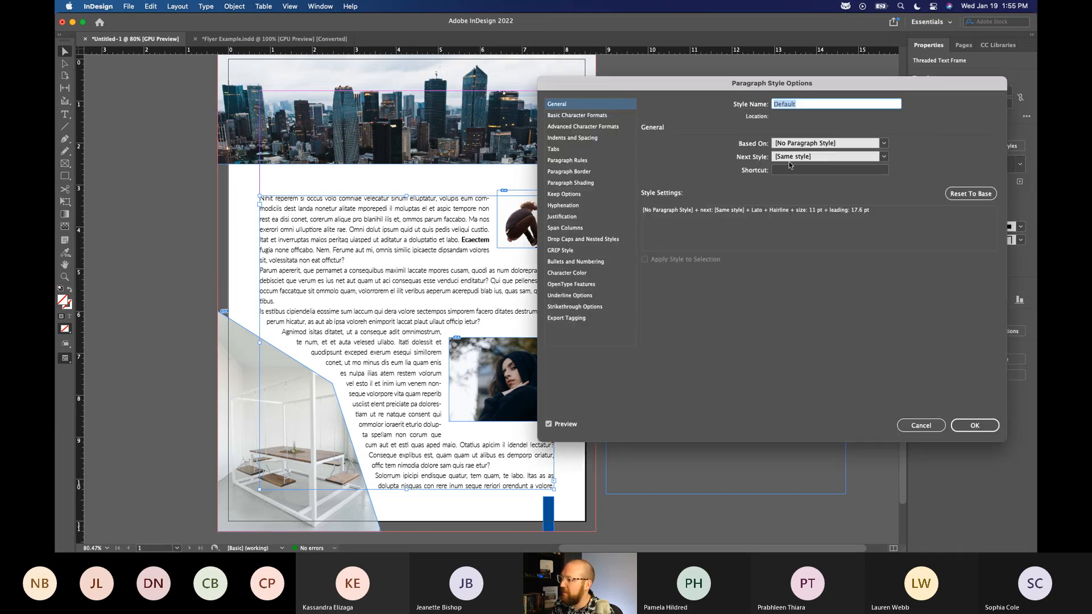
{"action": "left_click", "coordinate": [587, 118]}
{"action": "left_click", "coordinate": [847, 175]}
{"action": "left_click", "coordinate": [885, 154]}
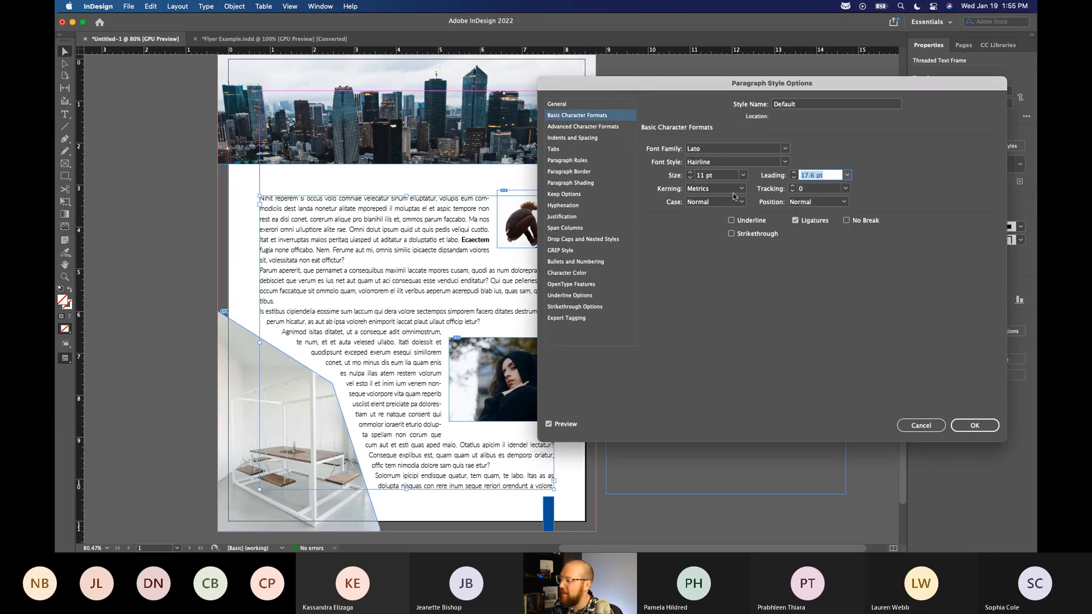
{"action": "left_click", "coordinate": [576, 140]}
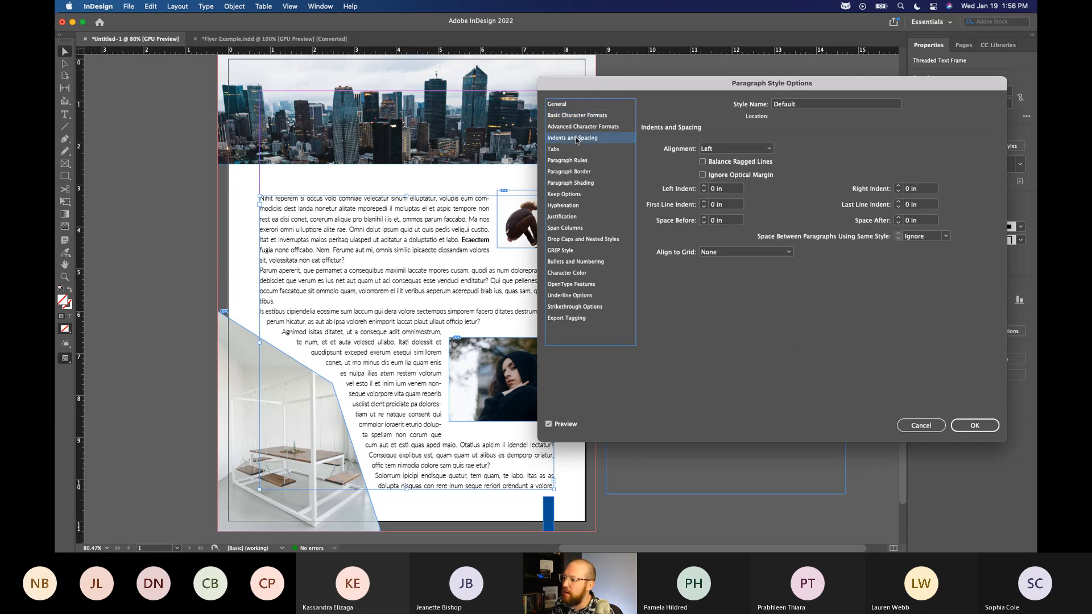
{"action": "left_click", "coordinate": [898, 218]}
{"action": "left_click", "coordinate": [898, 218]}
{"action": "left_click", "coordinate": [898, 218]}
{"action": "left_click", "coordinate": [898, 218]}
{"action": "left_click", "coordinate": [898, 218]}
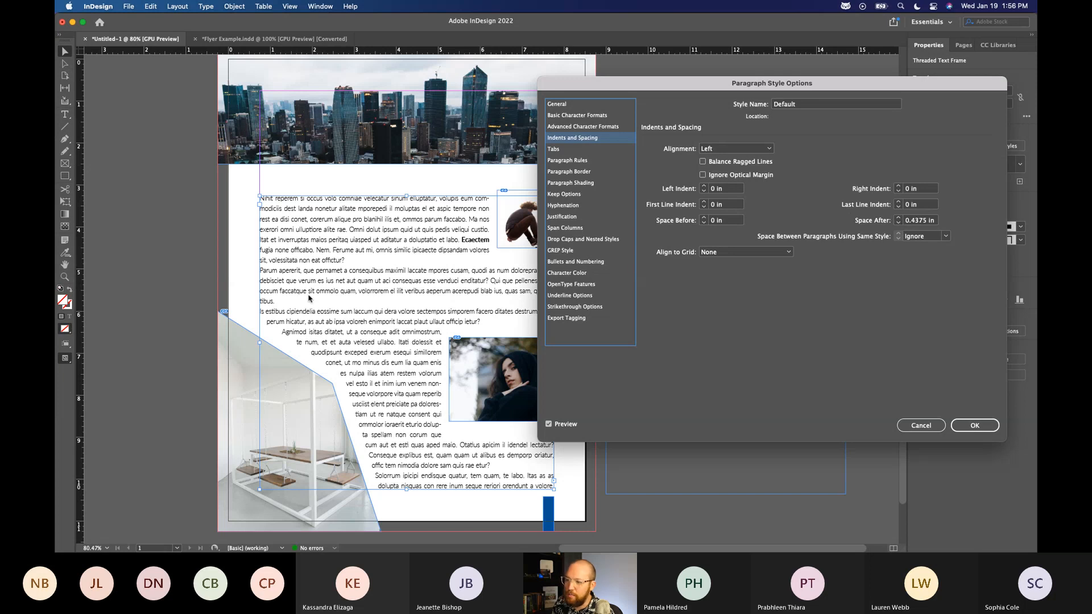
{"action": "left_click", "coordinate": [899, 224]}
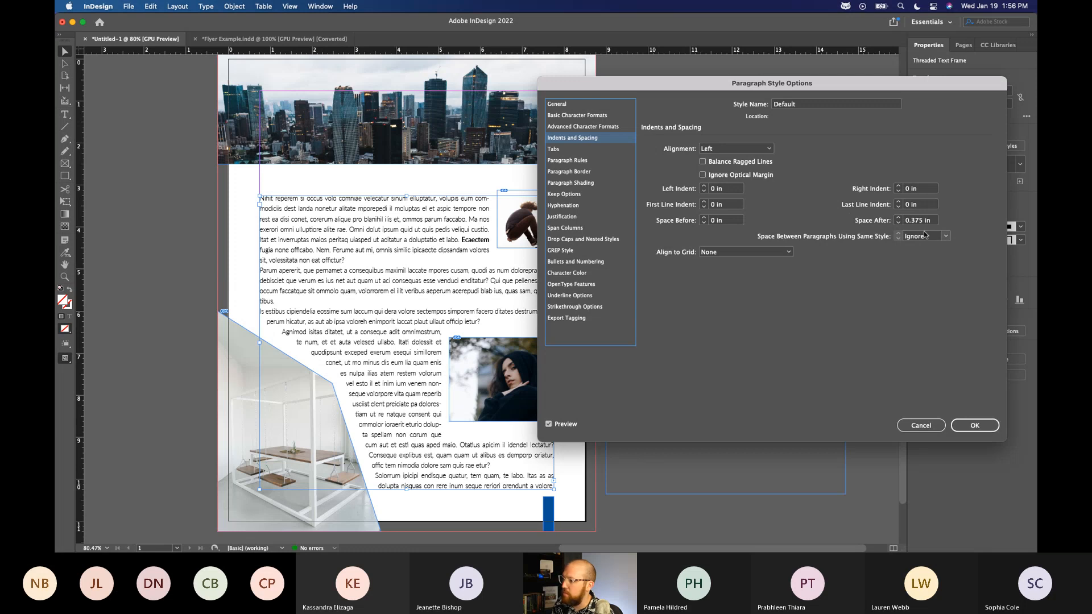
{"action": "left_click", "coordinate": [974, 425]}
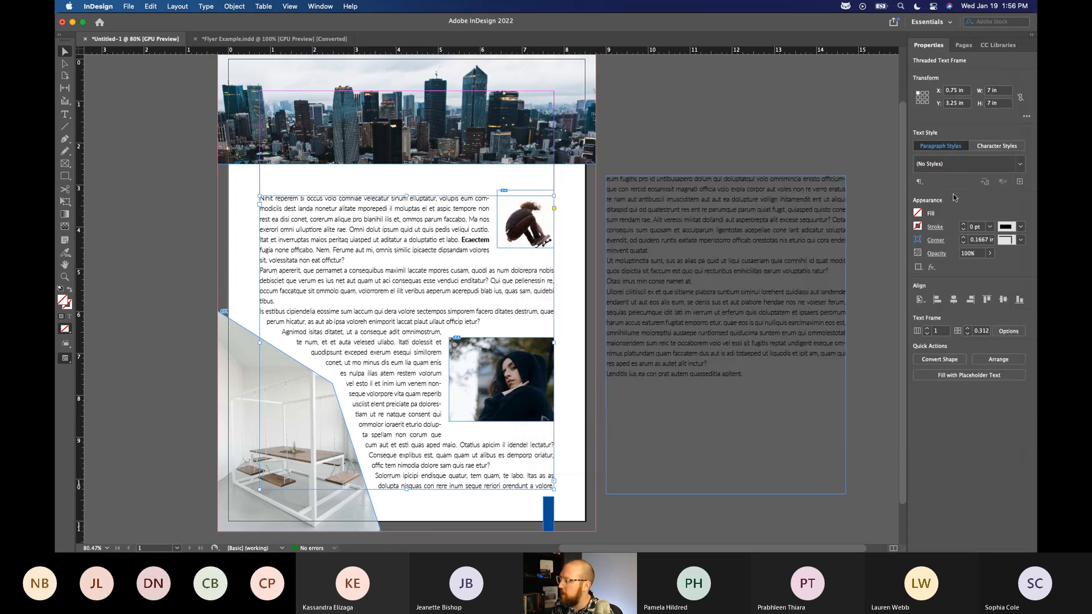
Try to apply the Default paragraph style to the body text frame as a selected object
{"action": "left_click", "coordinate": [1020, 164]}
{"action": "left_click", "coordinate": [967, 196]}
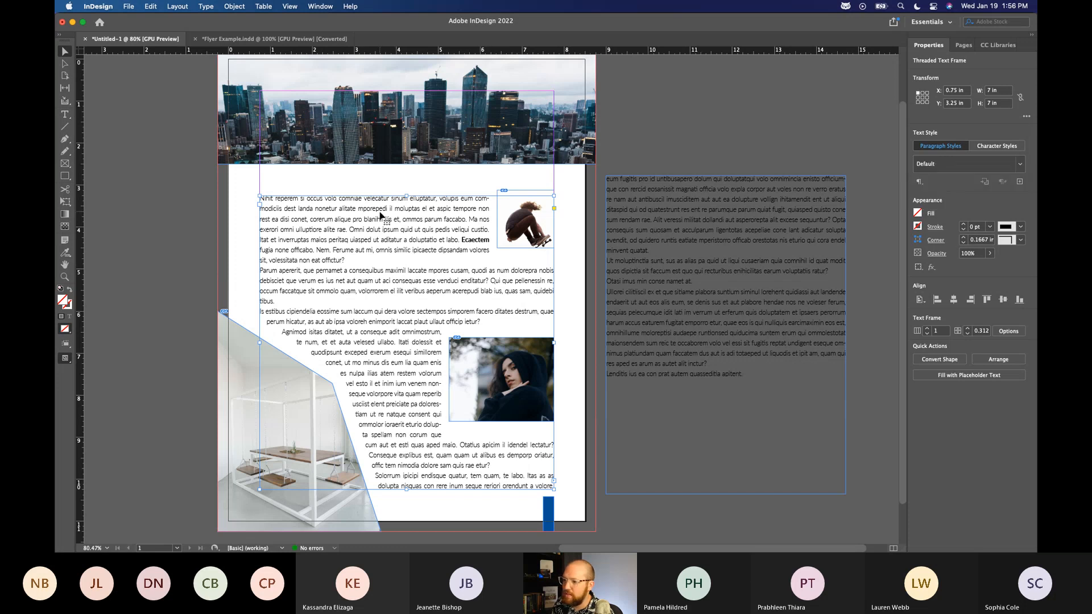
{"action": "left_click", "coordinate": [193, 160]}
{"action": "left_click", "coordinate": [263, 245]}
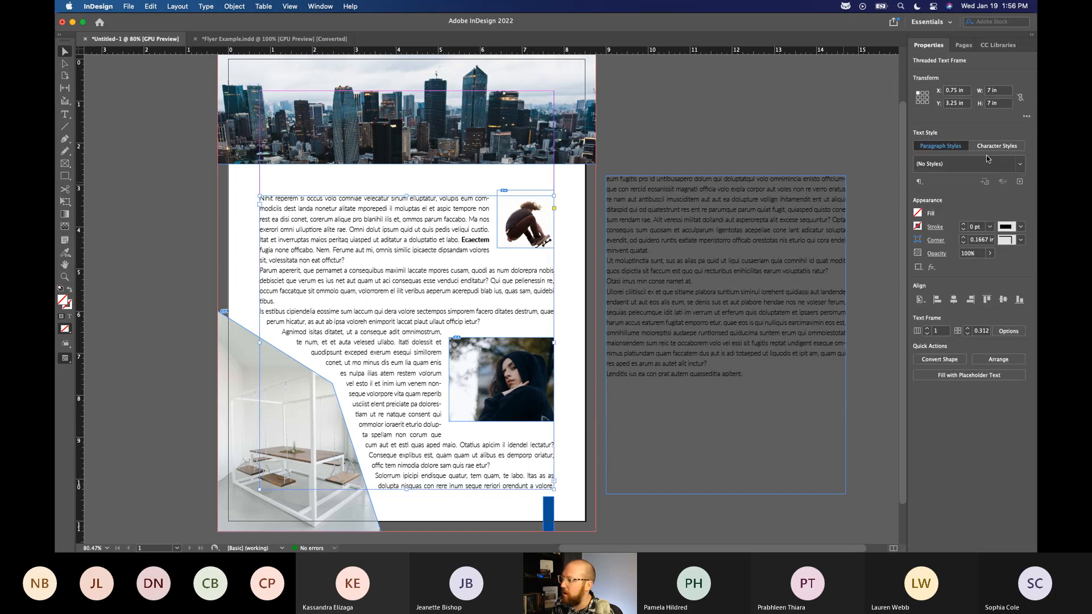
{"action": "left_click", "coordinate": [1021, 165]}
{"action": "left_click", "coordinate": [948, 200]}
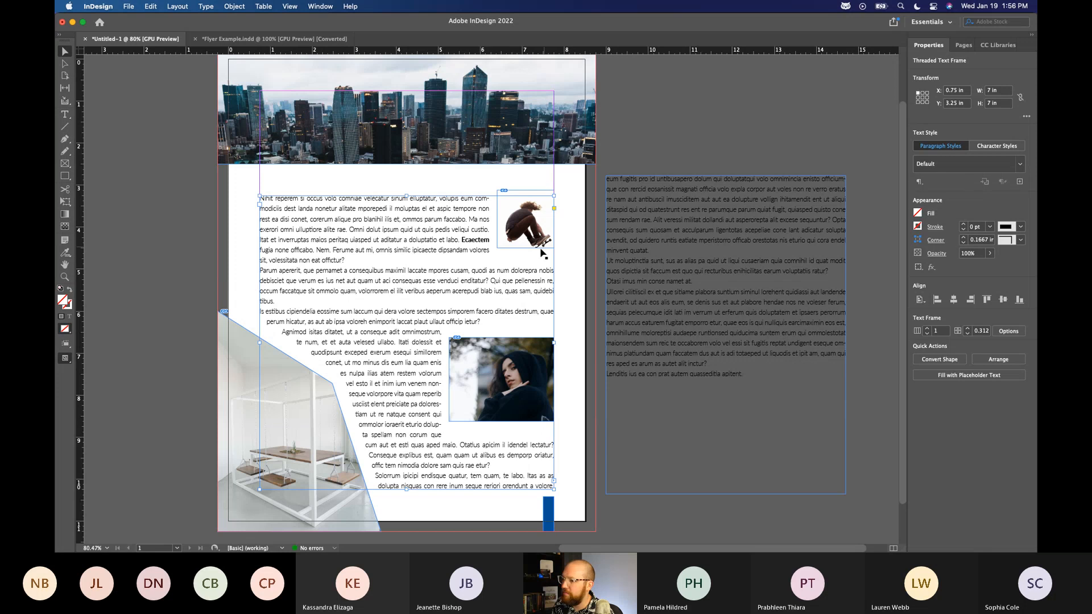
Select all the text in the threaded body story and apply the Default paragraph style to it
{"action": "double_click", "coordinate": [298, 260]}
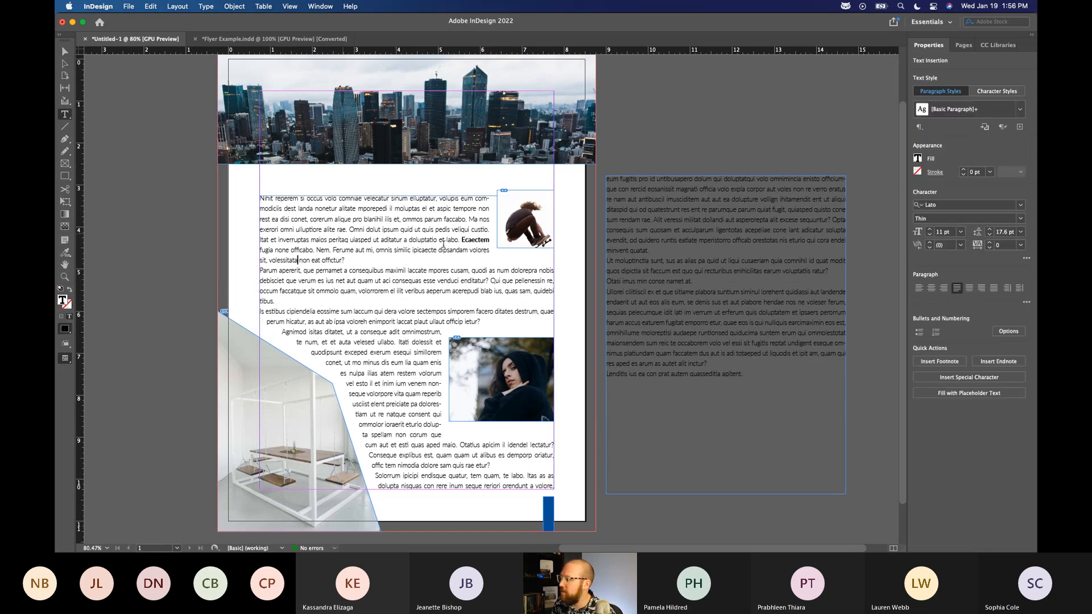
{"action": "key", "text": "super+a"}
{"action": "left_click", "coordinate": [1012, 113]}
{"action": "left_click", "coordinate": [973, 145]}
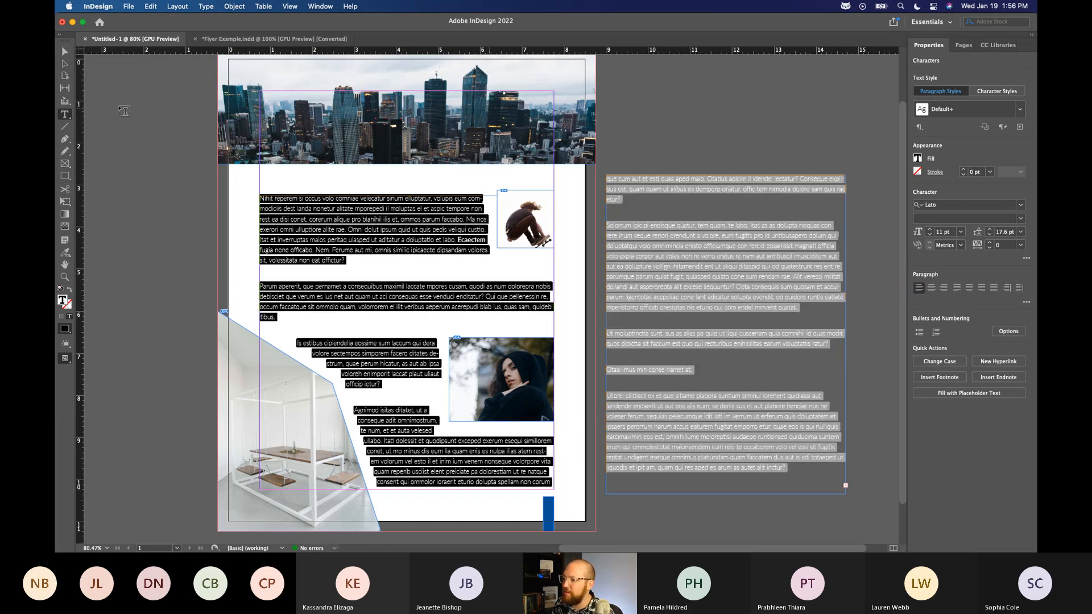
Reopen the Default paragraph style's options for the threaded body text and set Space After to 0.1875 in
{"action": "left_click", "coordinate": [64, 52]}
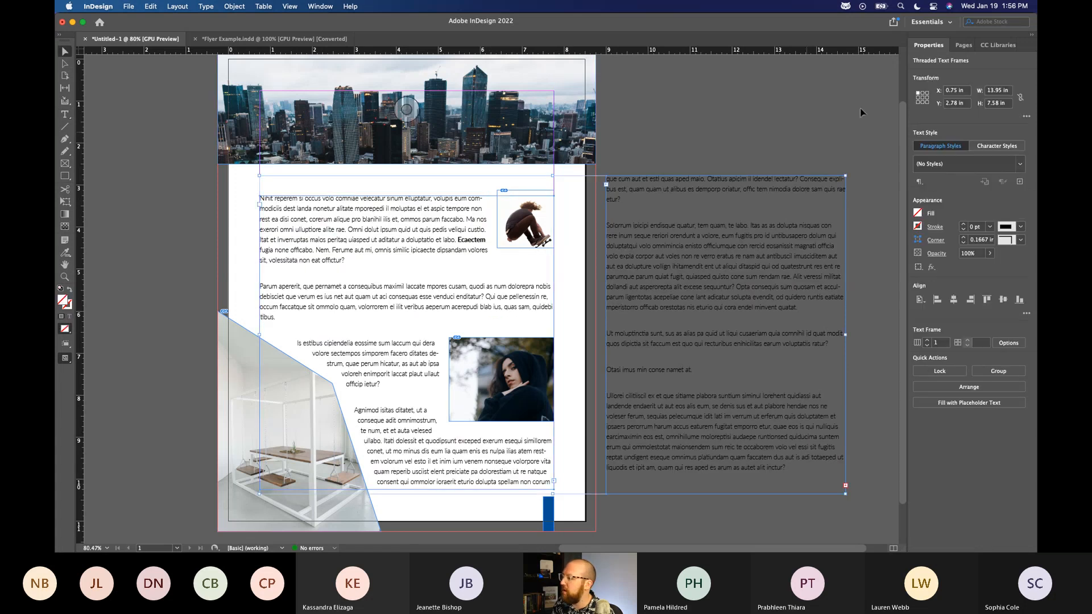
{"action": "left_click", "coordinate": [1020, 164]}
{"action": "double_click", "coordinate": [1018, 201]}
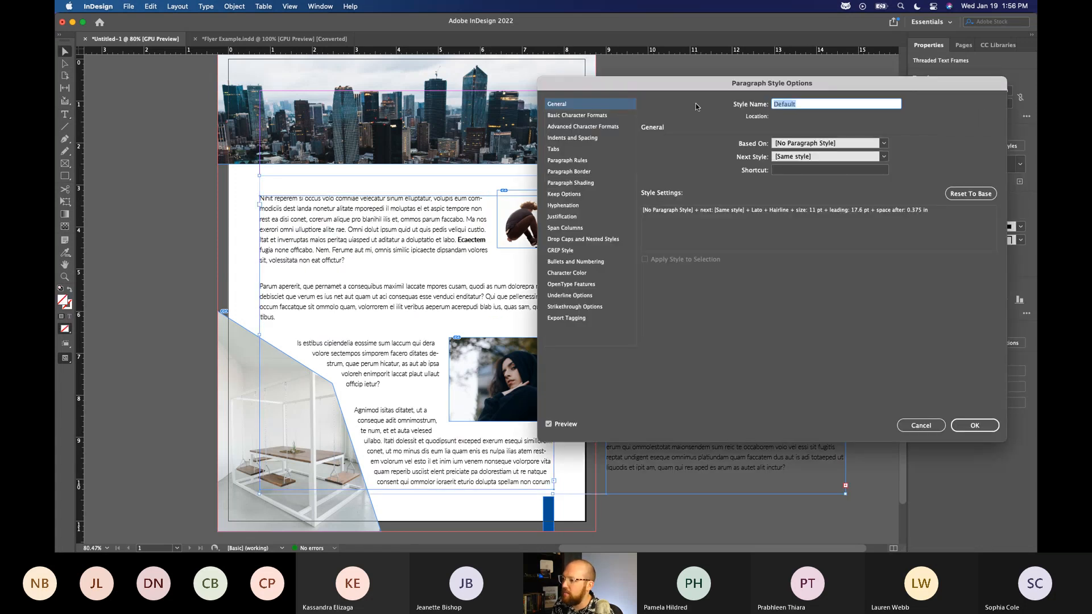
{"action": "left_click", "coordinate": [581, 137]}
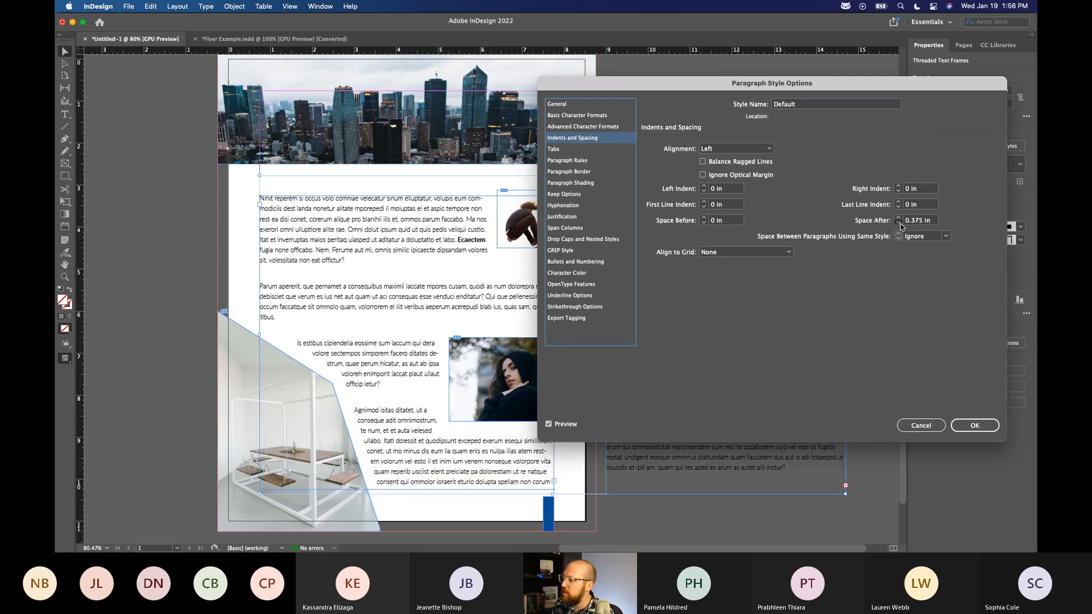
{"action": "left_click", "coordinate": [899, 223]}
{"action": "left_click", "coordinate": [899, 223]}
{"action": "left_click", "coordinate": [899, 223]}
{"action": "left_click", "coordinate": [899, 223]}
{"action": "left_click", "coordinate": [899, 218]}
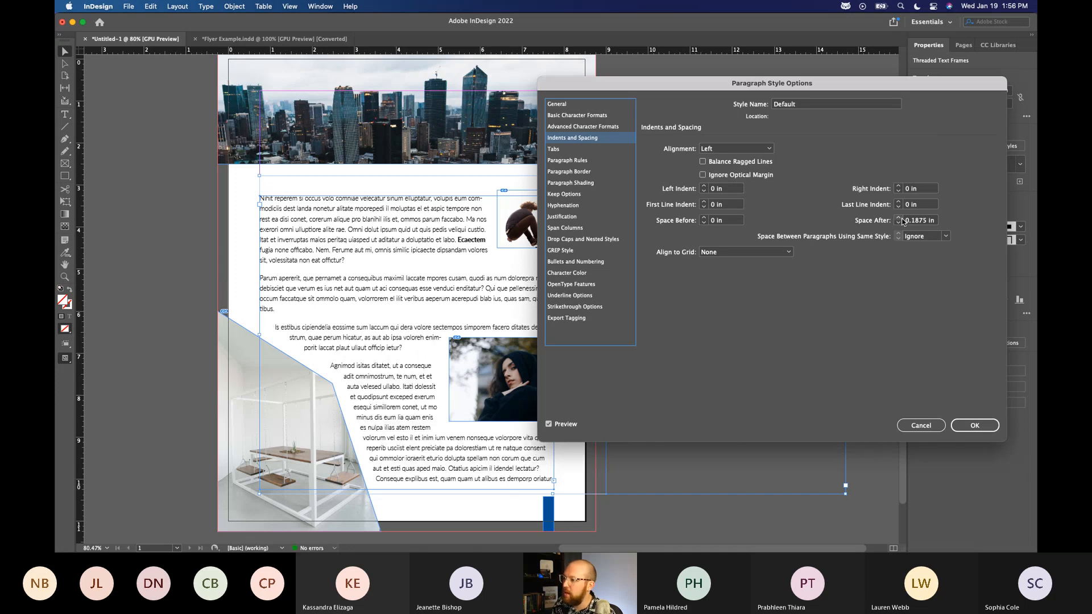
Try a 0.25 in first line indent in the Default style and return it to 0 in
{"action": "left_click", "coordinate": [705, 202]}
{"action": "left_click", "coordinate": [705, 202]}
{"action": "left_click", "coordinate": [705, 201]}
{"action": "left_click", "coordinate": [704, 202]}
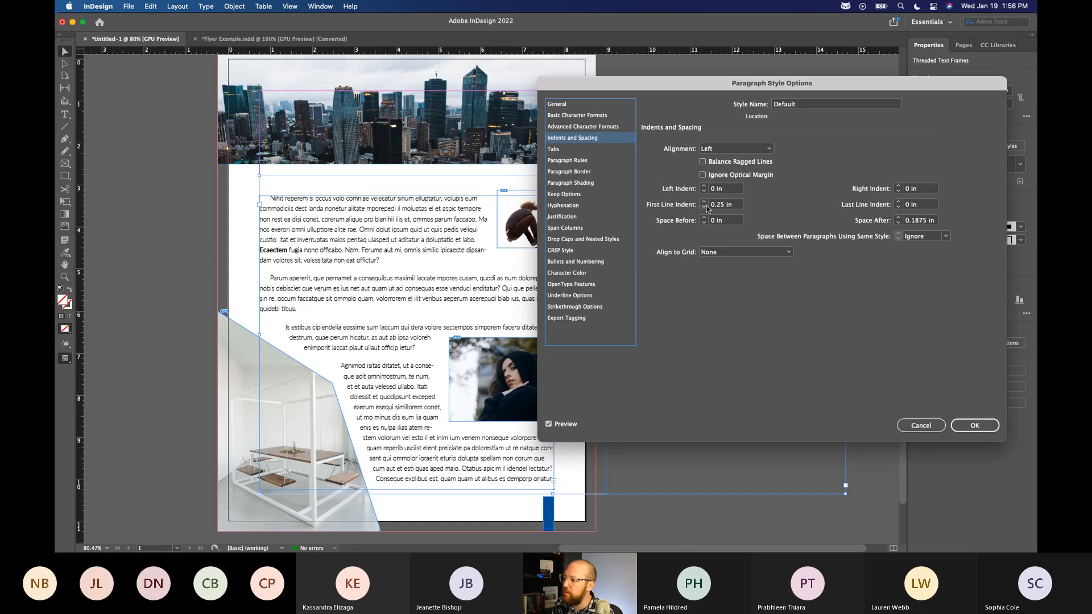
{"action": "left_click", "coordinate": [704, 207]}
{"action": "left_click", "coordinate": [705, 207]}
{"action": "left_click", "coordinate": [705, 207]}
{"action": "left_click", "coordinate": [705, 208]}
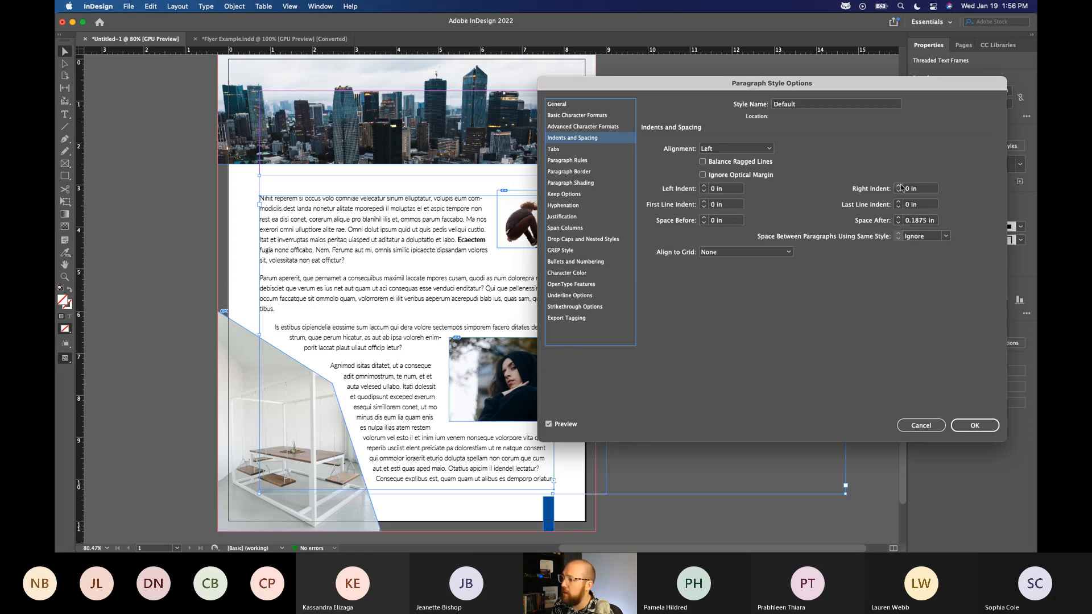
Set the Default style's alignment to Left Justify and add a one-character drop cap two lines high
{"action": "left_click", "coordinate": [736, 148]}
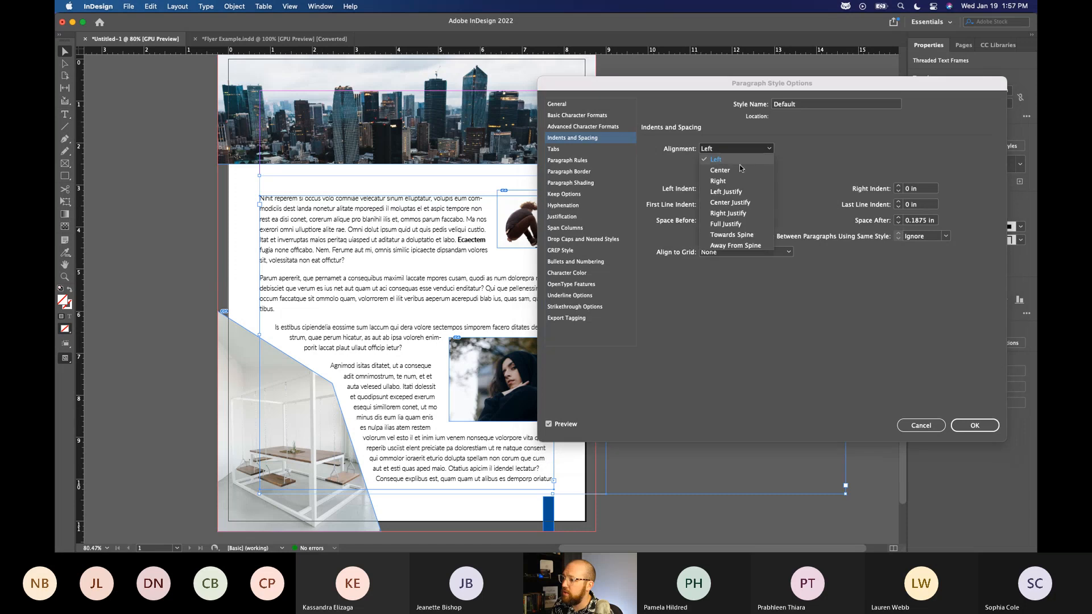
{"action": "left_click", "coordinate": [739, 198]}
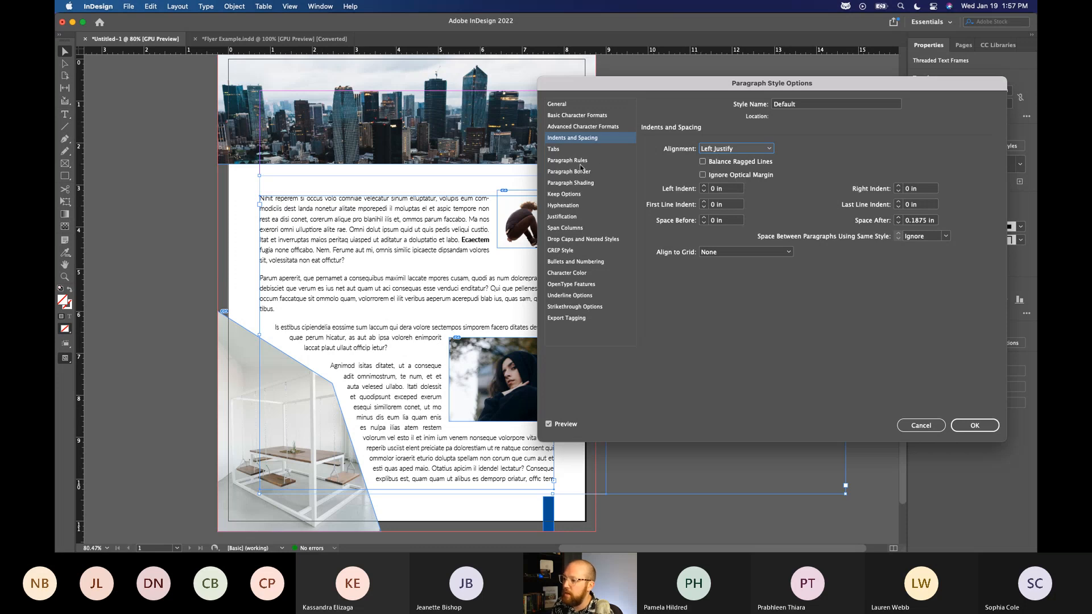
{"action": "left_click", "coordinate": [570, 241]}
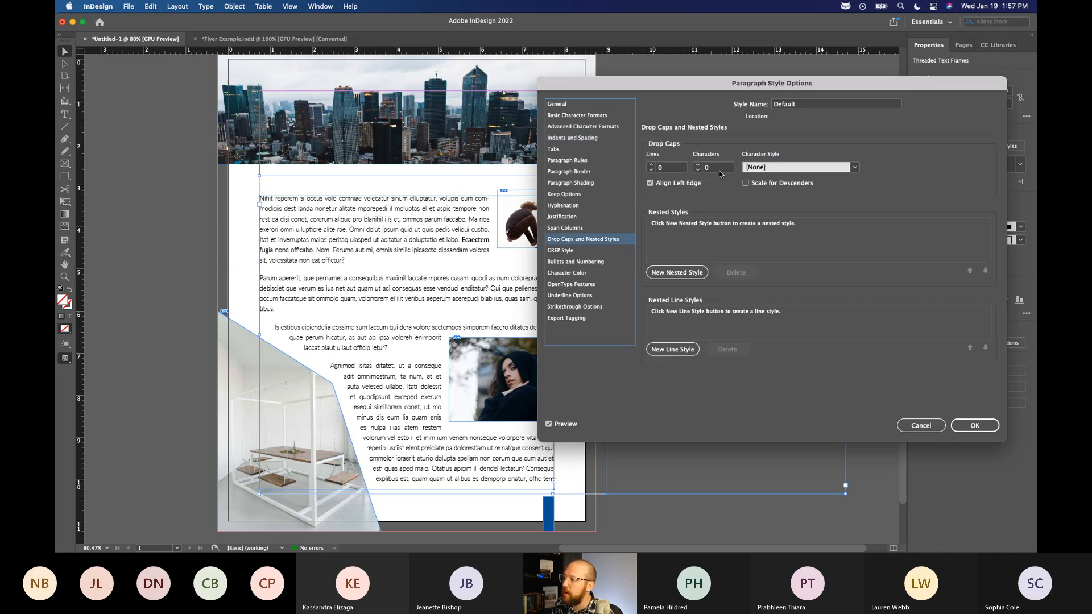
{"action": "left_click", "coordinate": [698, 164]}
{"action": "left_click", "coordinate": [790, 170]}
{"action": "left_click", "coordinate": [651, 165]}
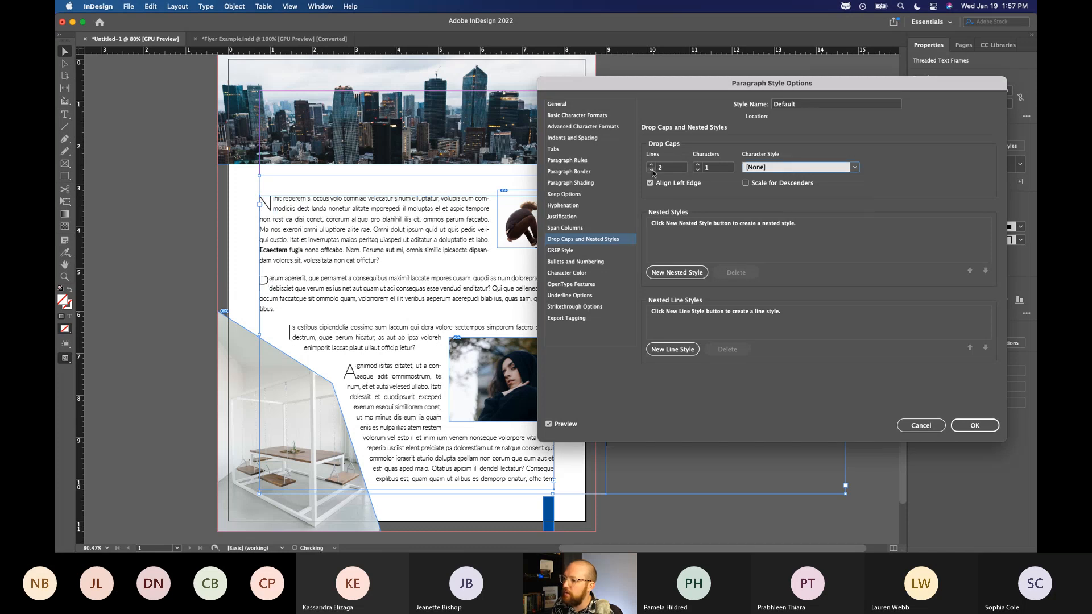
Try drop caps five lines high and three characters long, and return them to two lines and one character
{"action": "left_click", "coordinate": [651, 165]}
{"action": "left_click", "coordinate": [651, 165]}
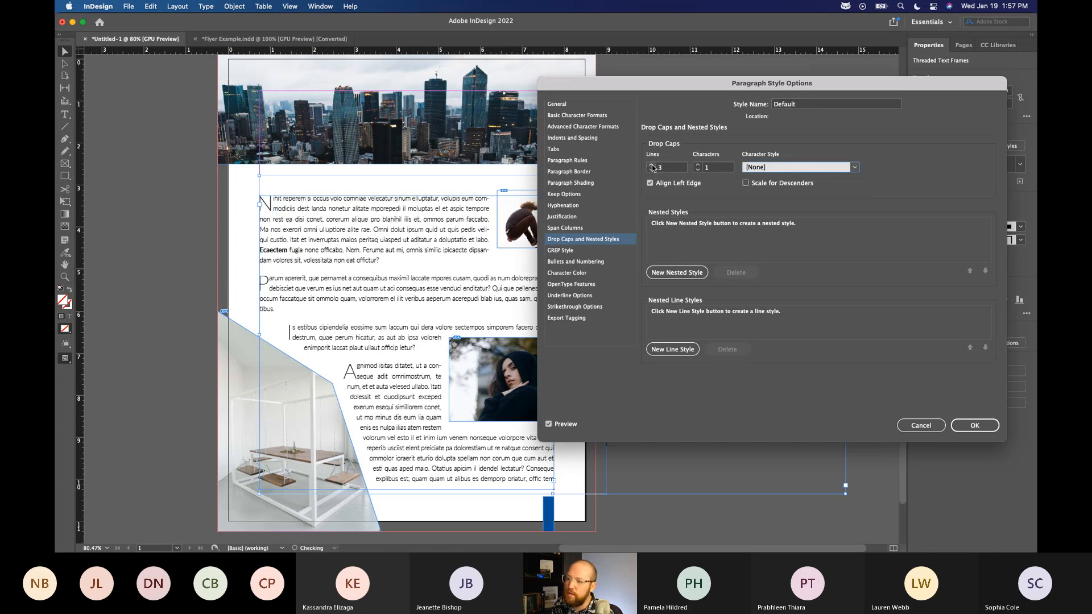
{"action": "left_click", "coordinate": [651, 165]}
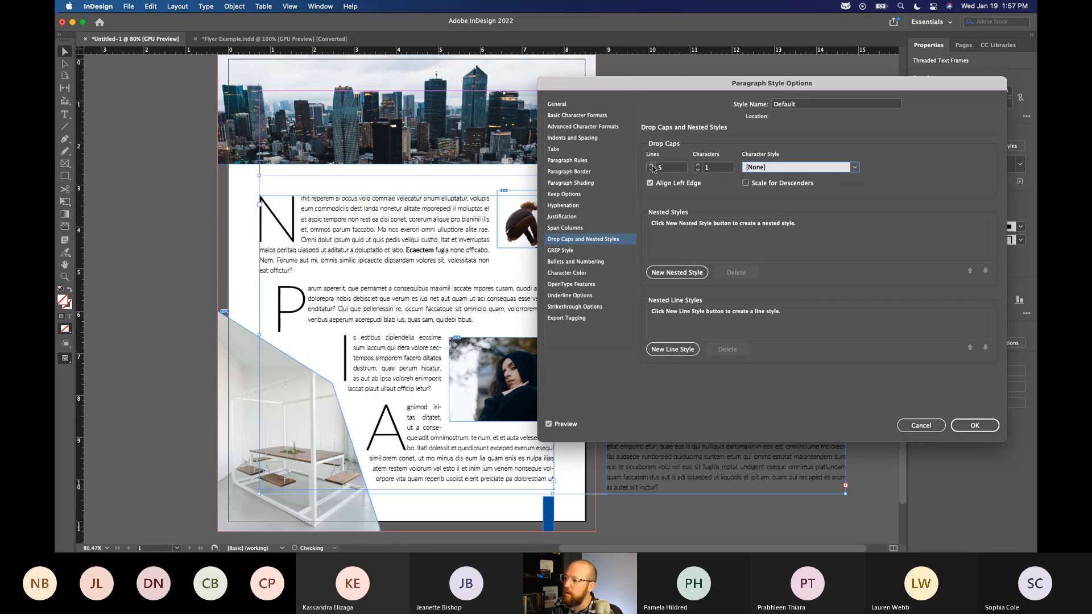
{"action": "left_click", "coordinate": [651, 170]}
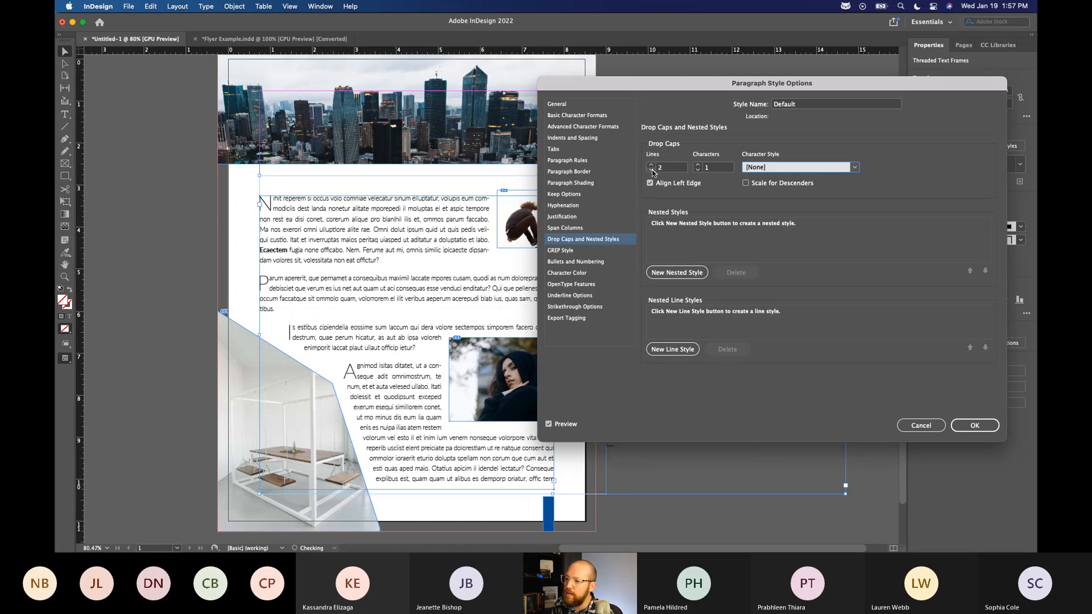
{"action": "left_click", "coordinate": [698, 165]}
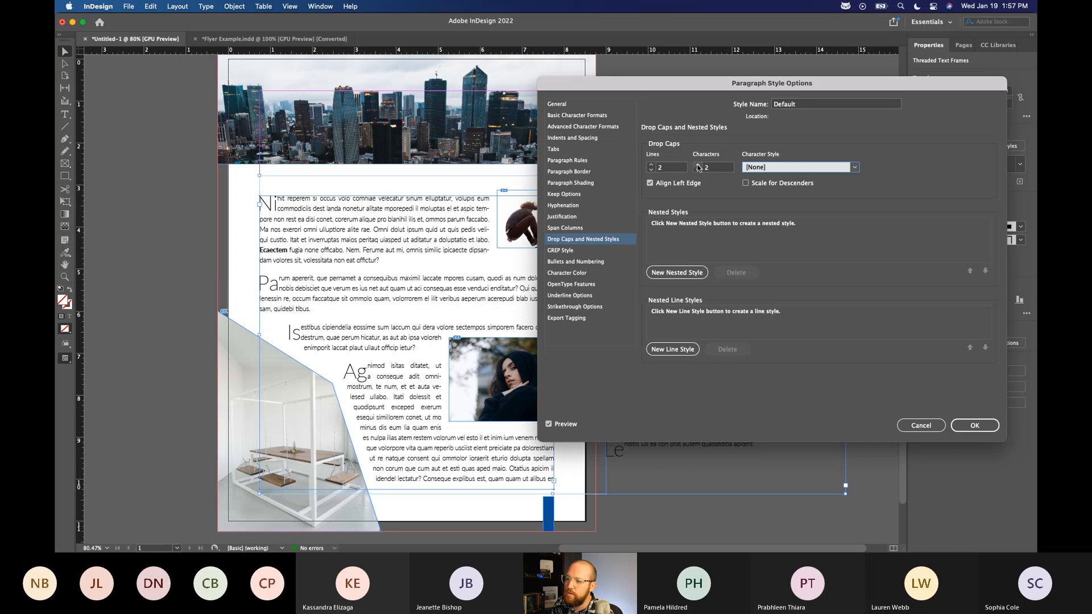
{"action": "left_click", "coordinate": [697, 171]}
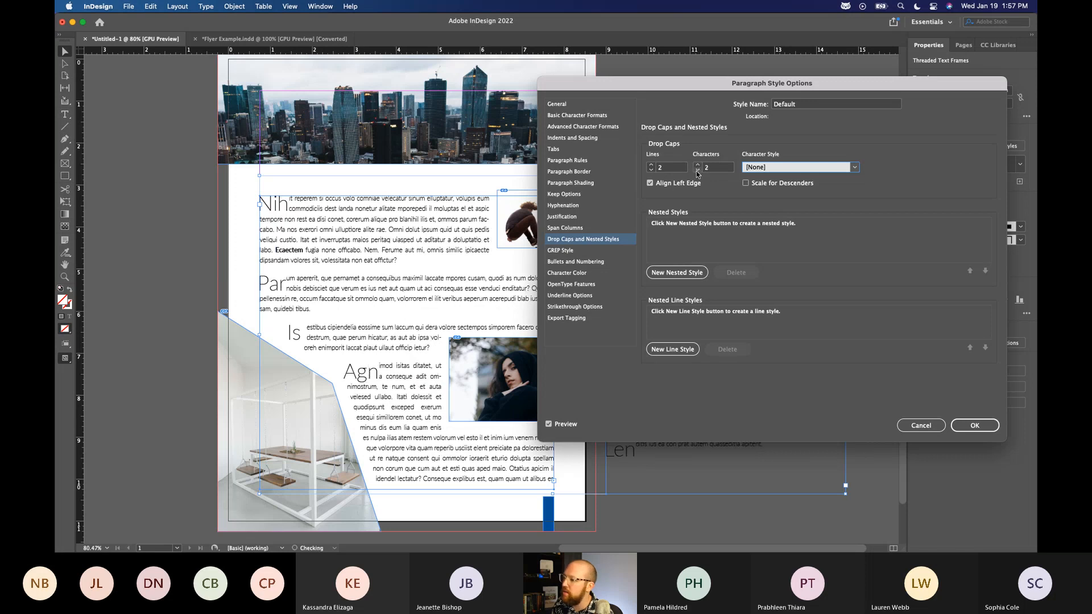
Set the one-character drop cap to three lines high with Align Left Edge kept on
{"action": "left_click", "coordinate": [650, 183]}
{"action": "left_click", "coordinate": [650, 183]}
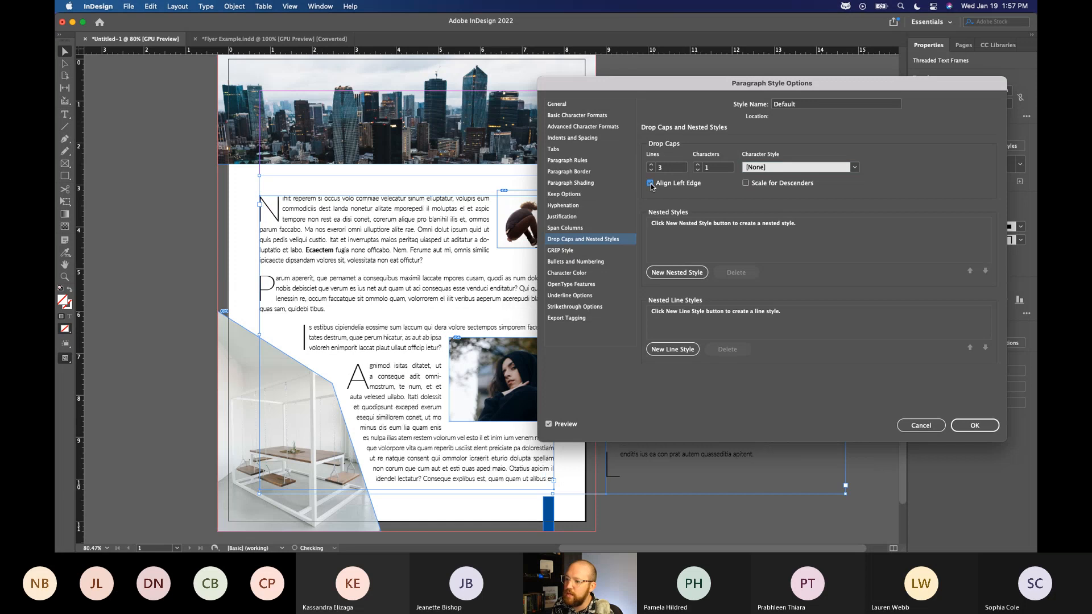
{"action": "left_click", "coordinate": [651, 170]}
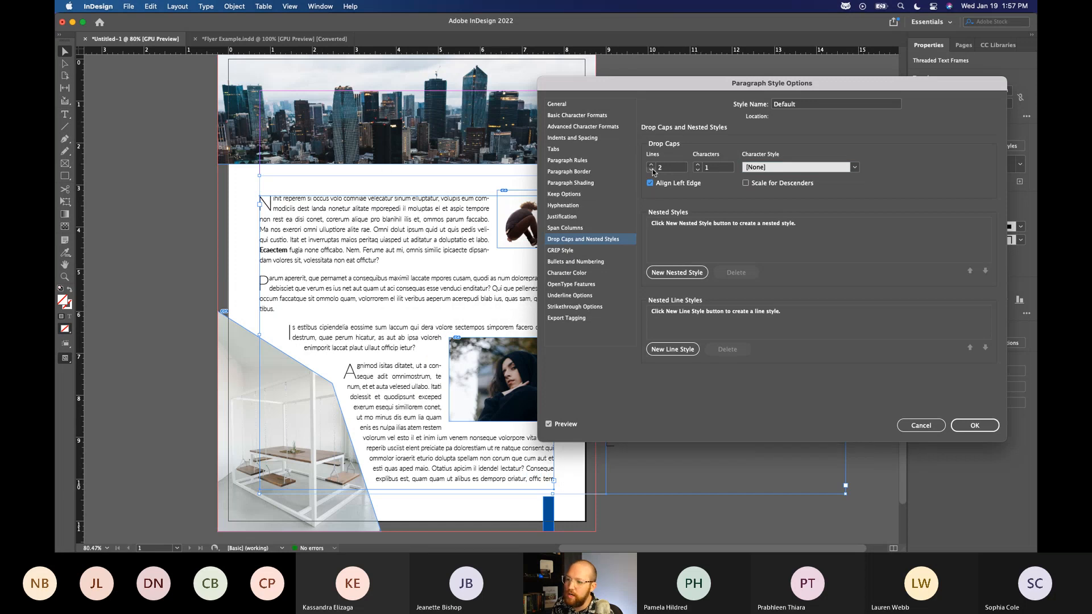
{"action": "left_click", "coordinate": [651, 164]}
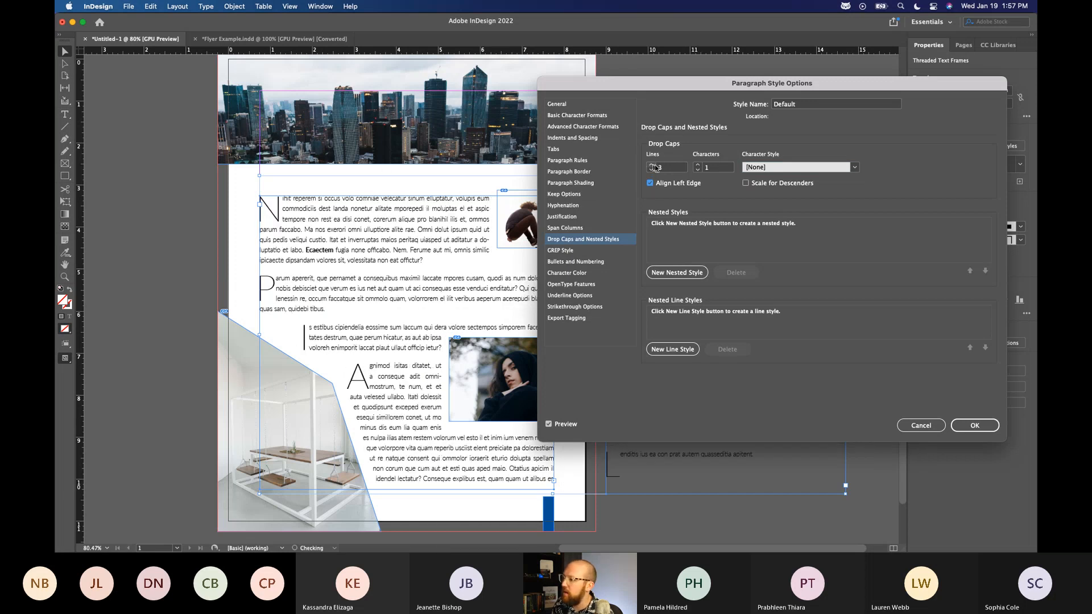
Create a new character style for the drop cap with the character color C=100 M=0 Y=0 K=0
{"action": "left_click", "coordinate": [855, 167]}
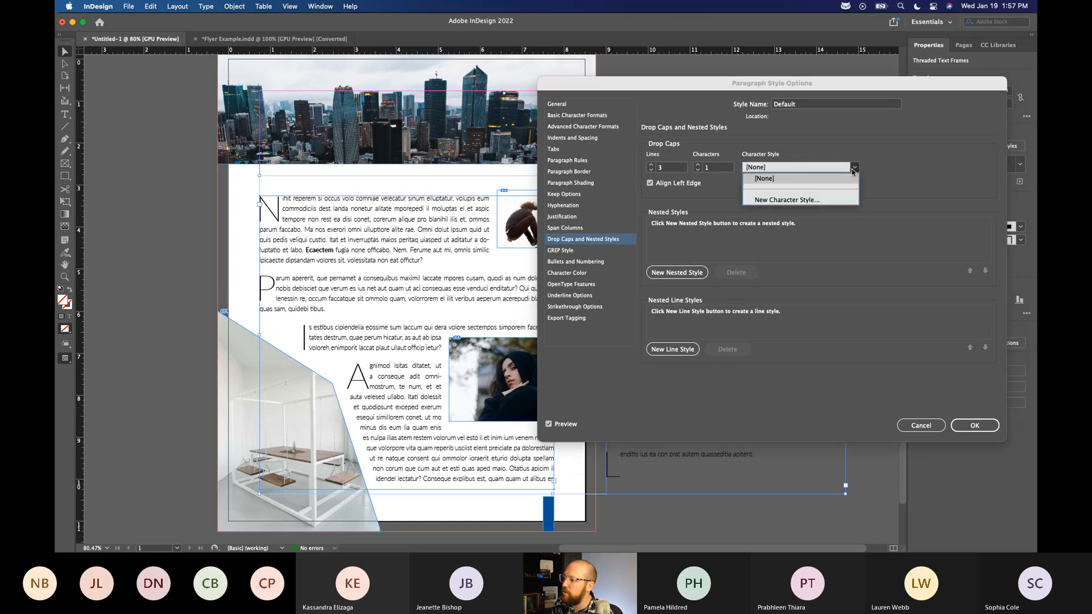
{"action": "left_click", "coordinate": [796, 200]}
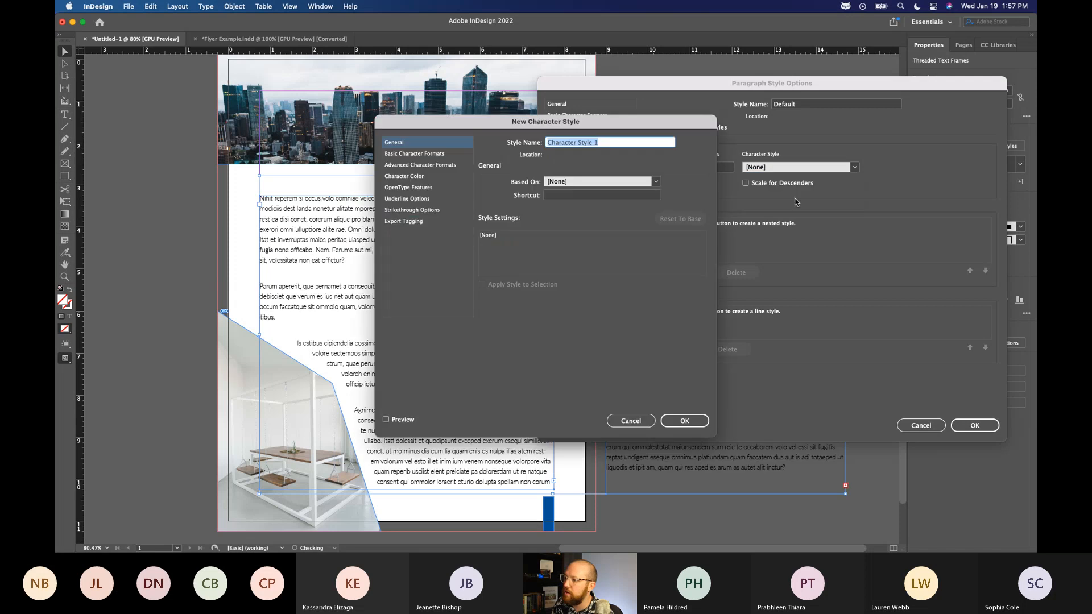
{"action": "left_click_drag", "start_coordinate": [512, 135], "coordinate": [633, 128]}
{"action": "left_click", "coordinate": [507, 412]}
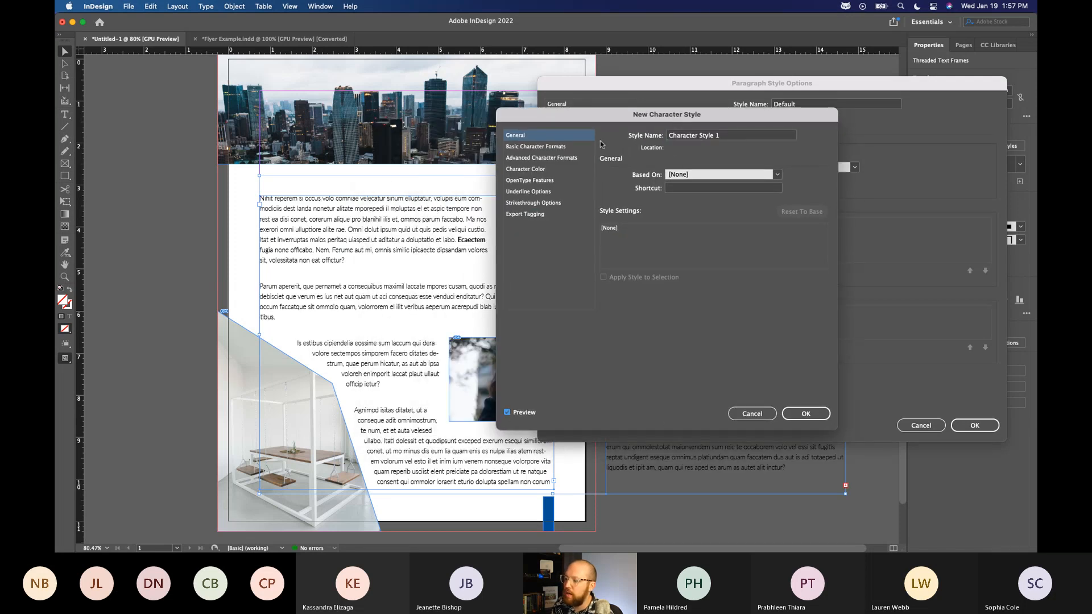
{"action": "left_click", "coordinate": [540, 170]}
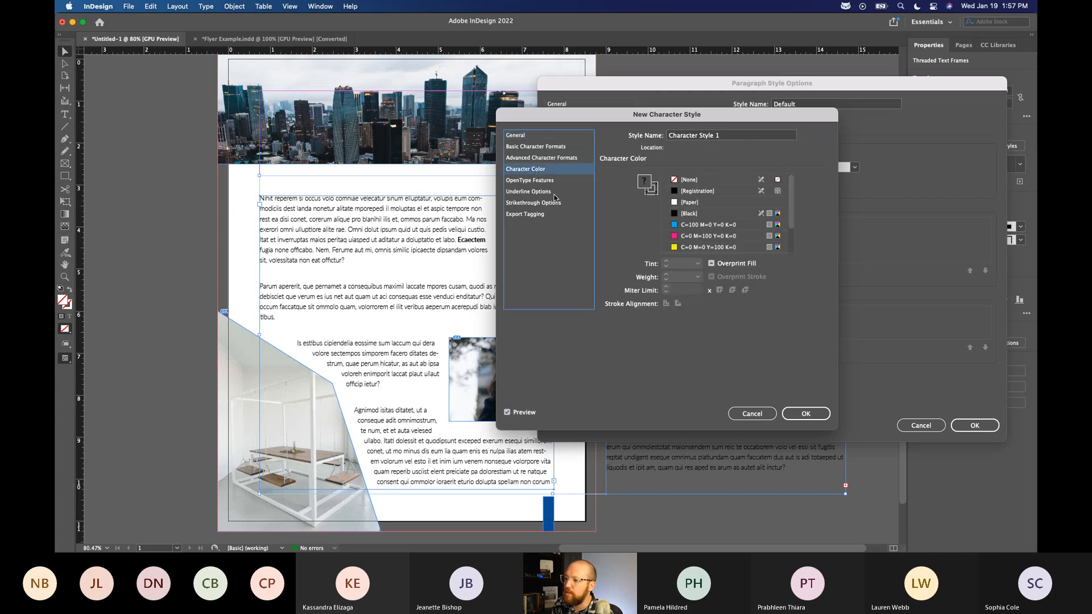
{"action": "left_click", "coordinate": [693, 225]}
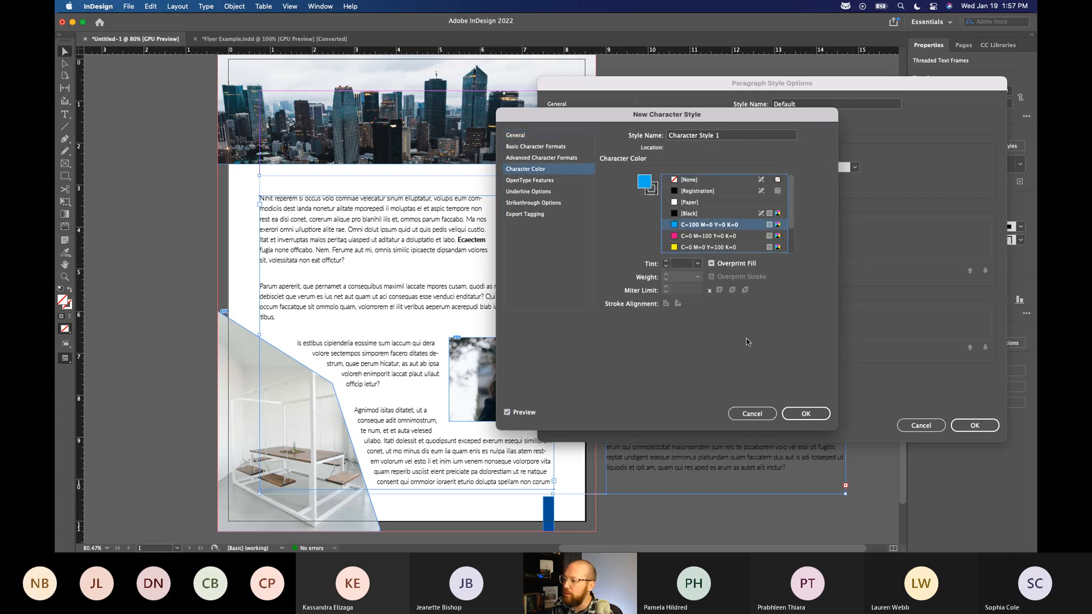
{"action": "left_click", "coordinate": [806, 413]}
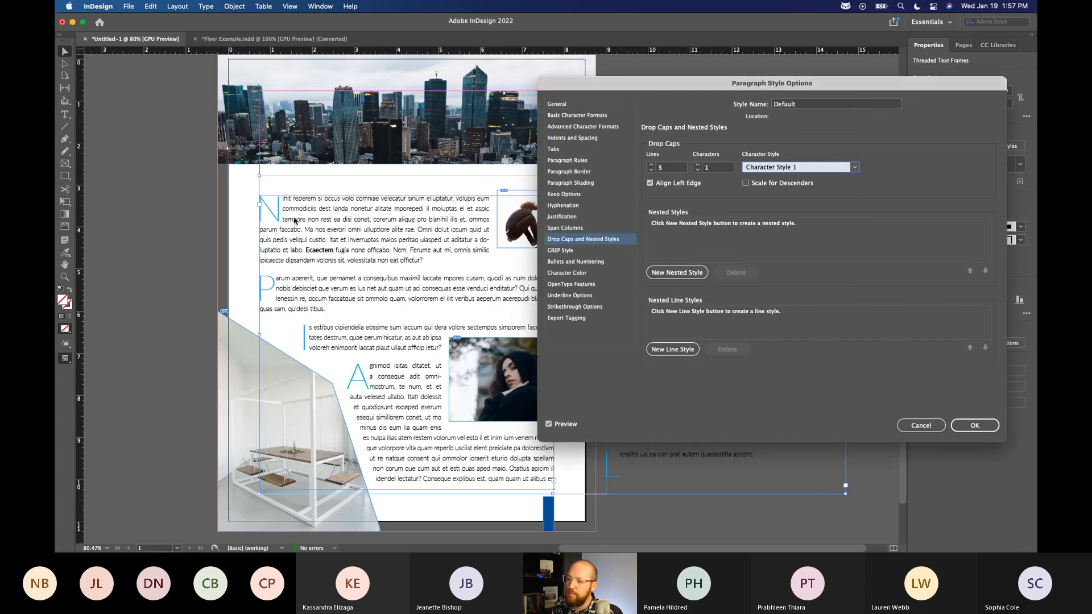
Review the drop cap's character style choices, the GREP Style options and the Default style's settings summary
{"action": "left_click", "coordinate": [822, 168]}
{"action": "left_click", "coordinate": [815, 189]}
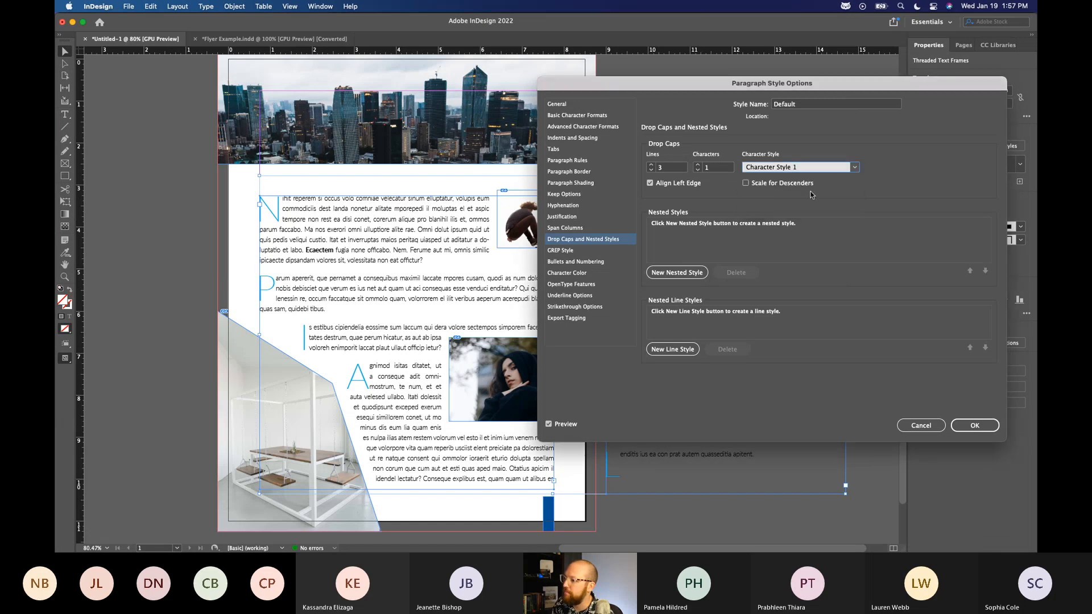
{"action": "left_click", "coordinate": [804, 168]}
{"action": "left_click", "coordinate": [796, 231]}
{"action": "left_click", "coordinate": [760, 184]}
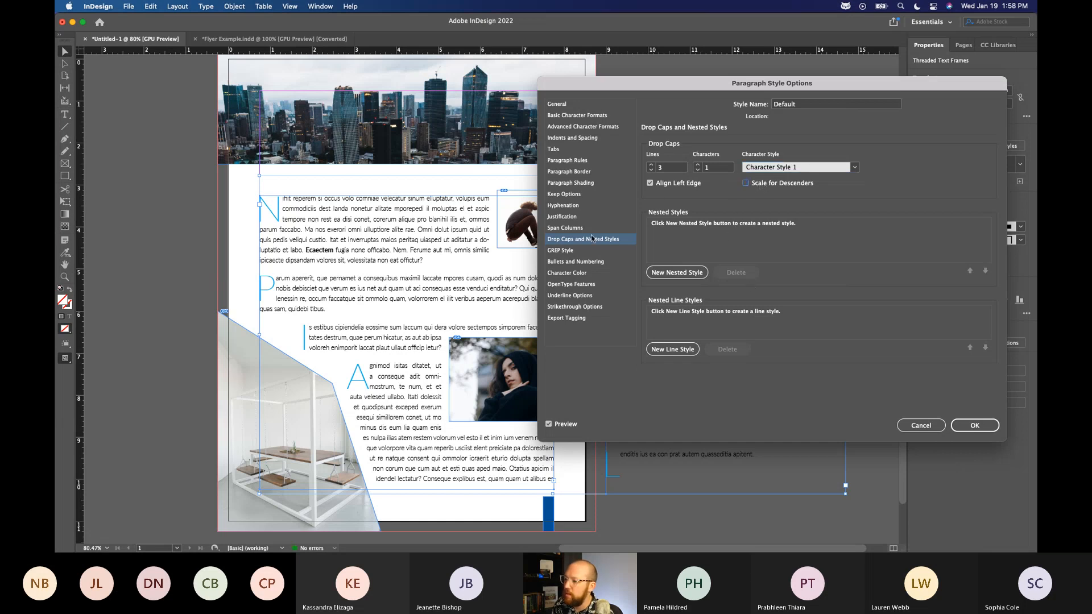
{"action": "left_click", "coordinate": [576, 252]}
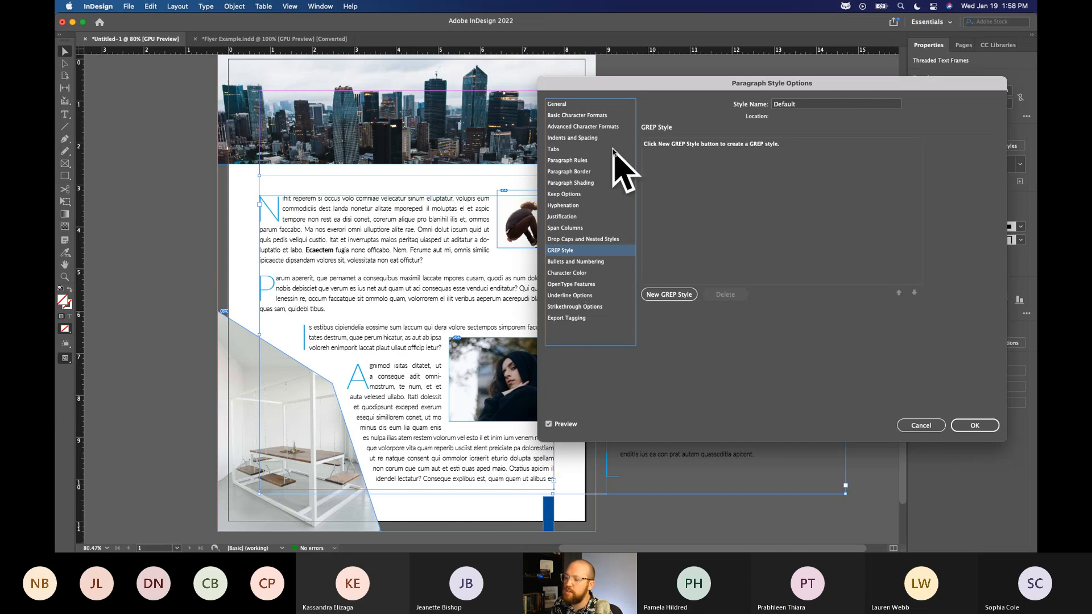
{"action": "left_click", "coordinate": [550, 105]}
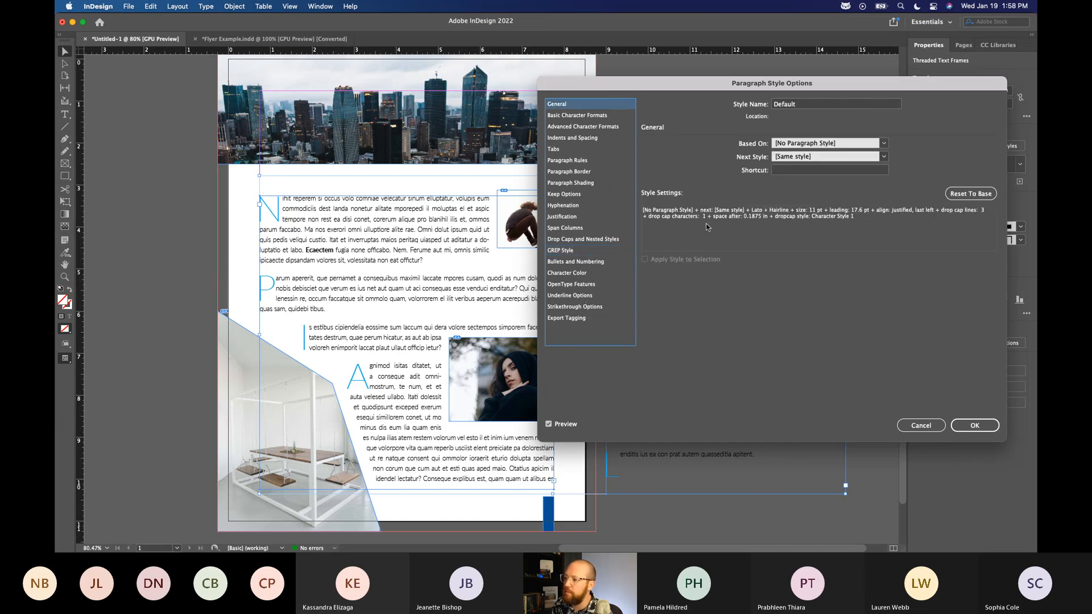
Try a 1 pt paragraph rule above the body paragraphs, look at the Rule Below option, and turn the rule off
{"action": "left_click", "coordinate": [574, 162]}
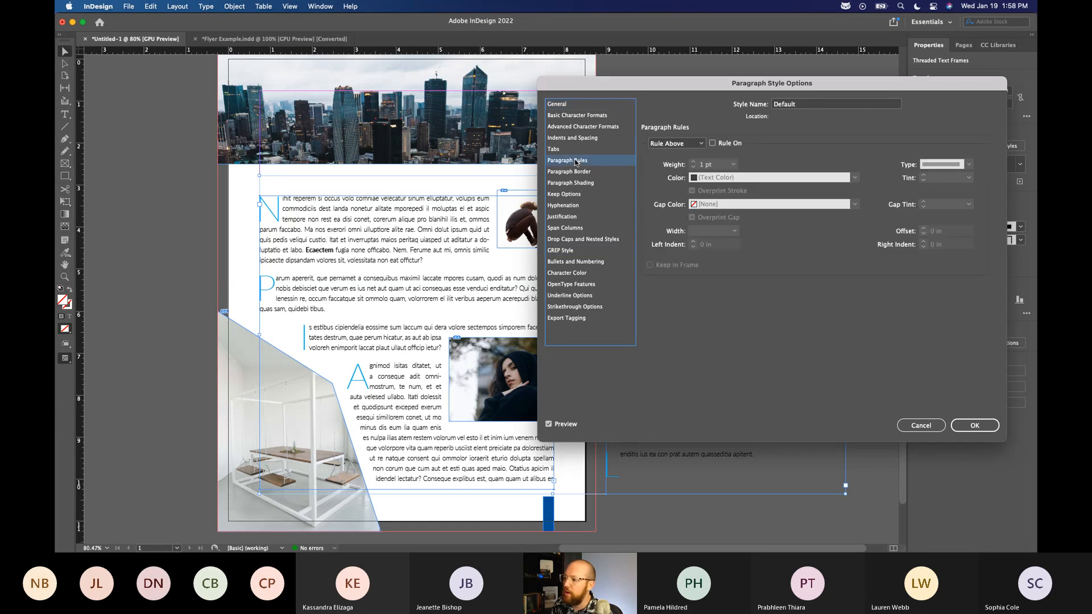
{"action": "left_click", "coordinate": [713, 144]}
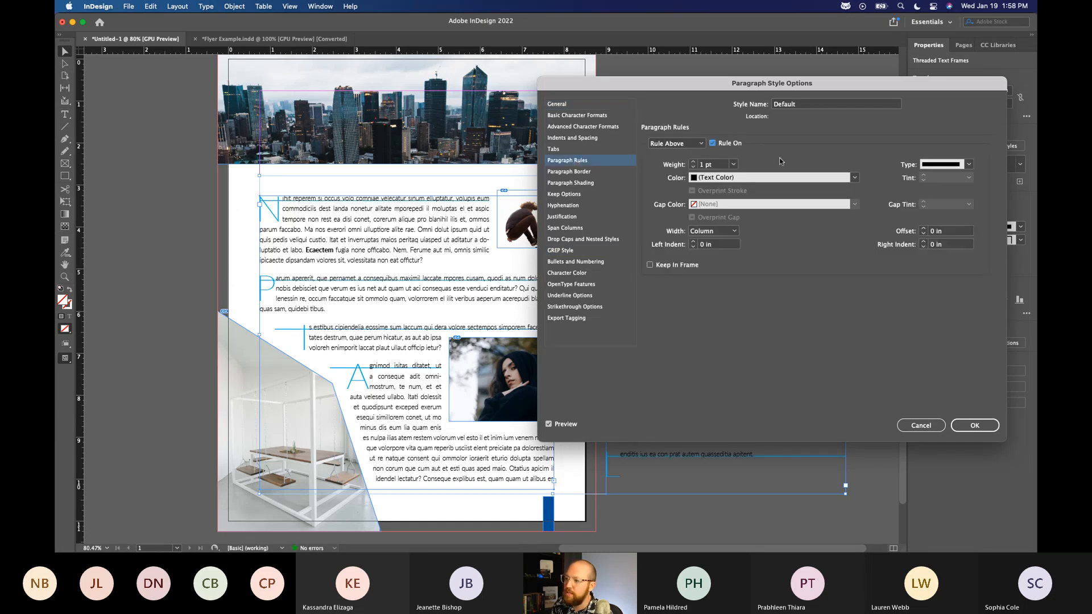
{"action": "left_click", "coordinate": [683, 143]}
{"action": "left_click", "coordinate": [689, 163]}
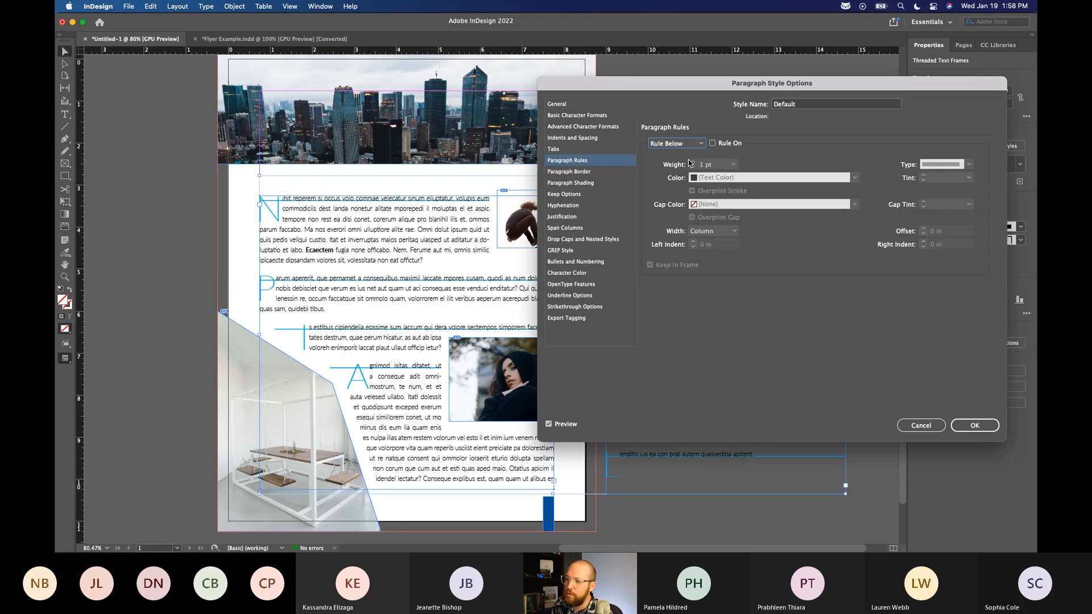
{"action": "left_click", "coordinate": [698, 144]}
{"action": "left_click", "coordinate": [690, 153]}
{"action": "left_click", "coordinate": [713, 144]}
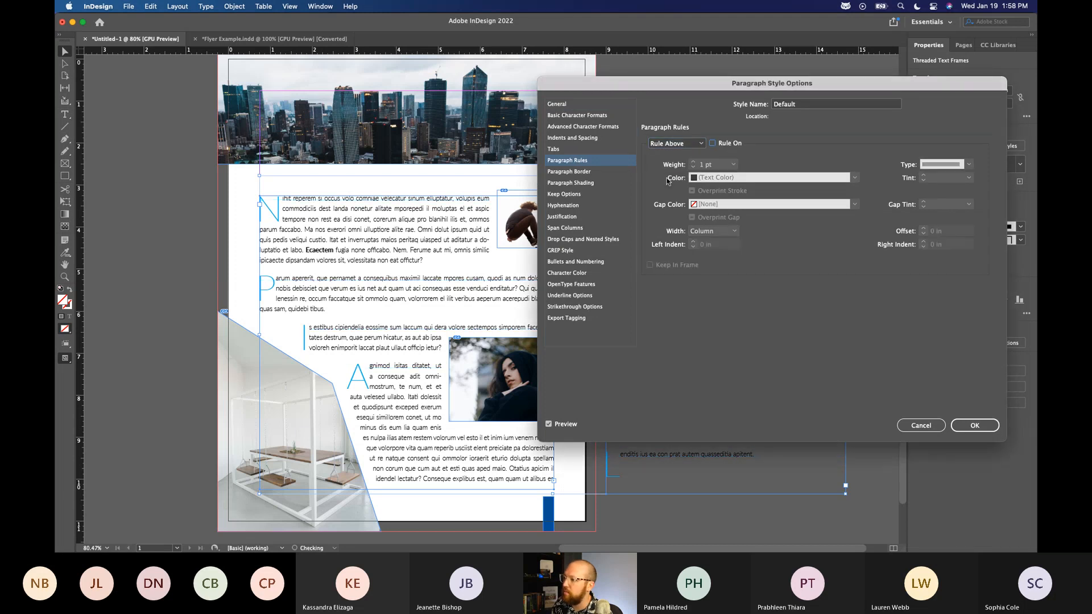
Review the Default style's tab settings and its general settings summary
{"action": "left_click", "coordinate": [580, 106]}
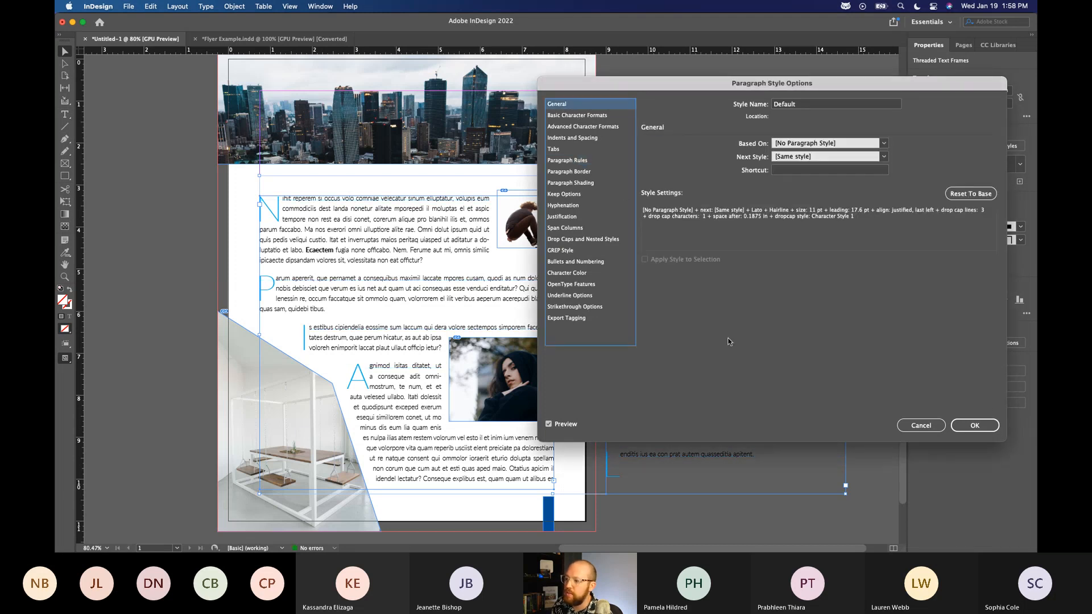
{"action": "left_click", "coordinate": [575, 150]}
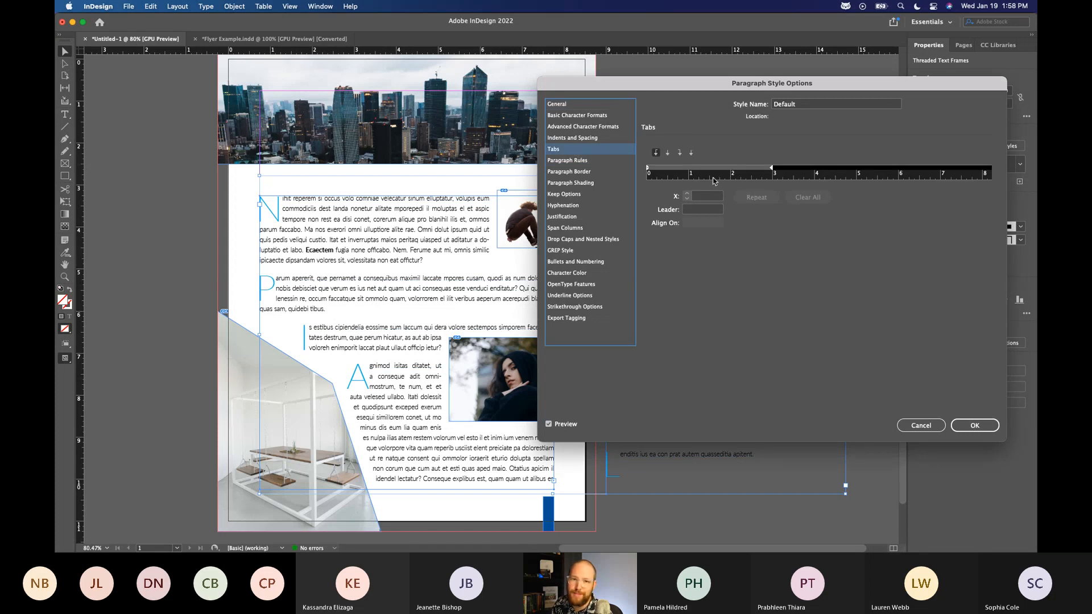
{"action": "left_click", "coordinate": [562, 108]}
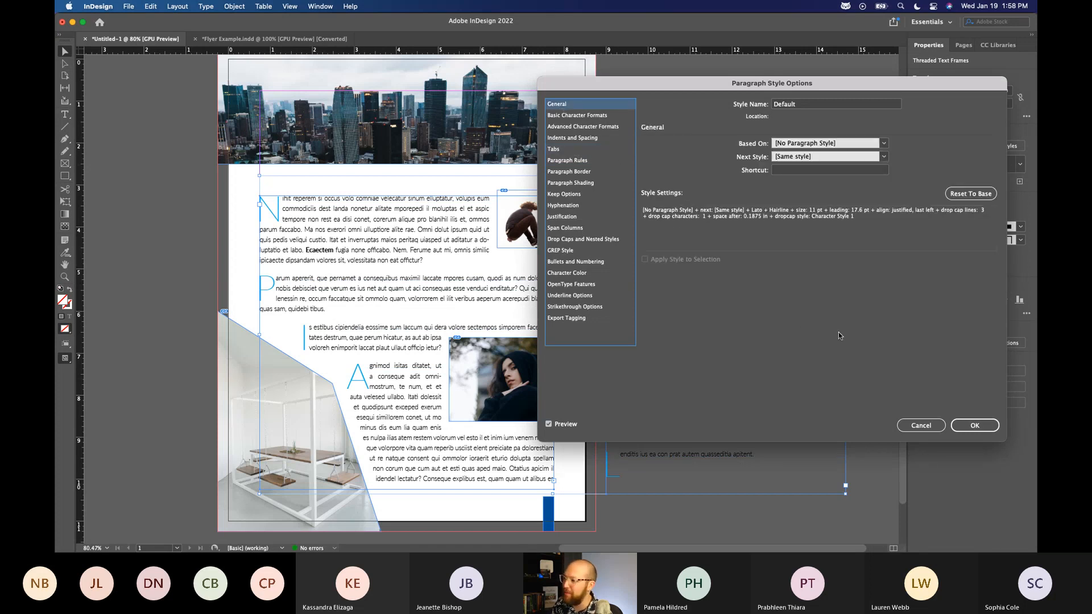
Accept the Default paragraph style settings and deselect the threaded text frames
{"action": "left_click", "coordinate": [977, 426]}
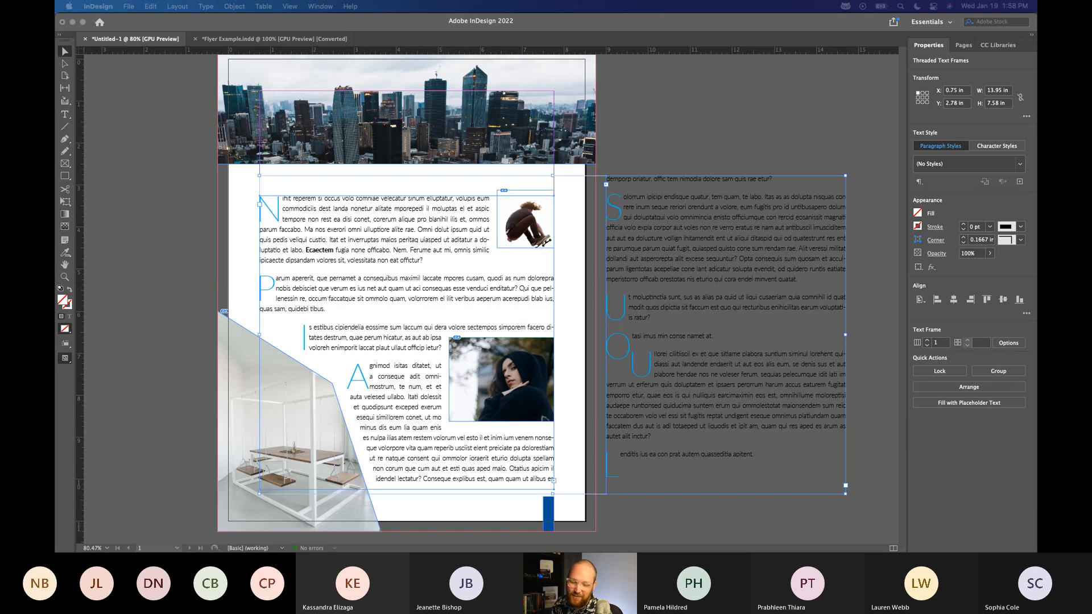
{"action": "left_click", "coordinate": [691, 99]}
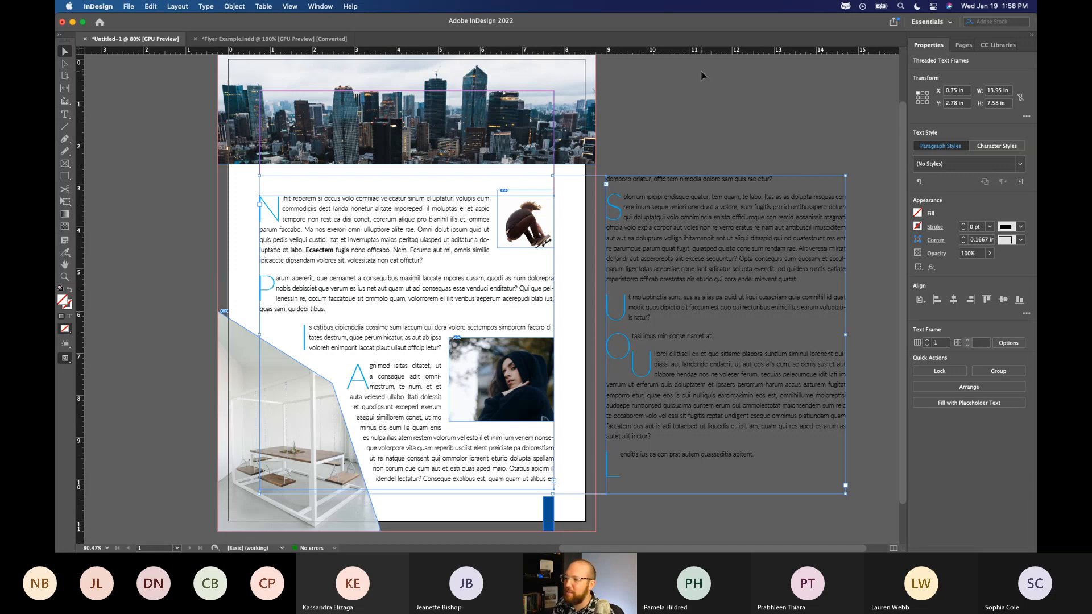
{"action": "left_click", "coordinate": [674, 119]}
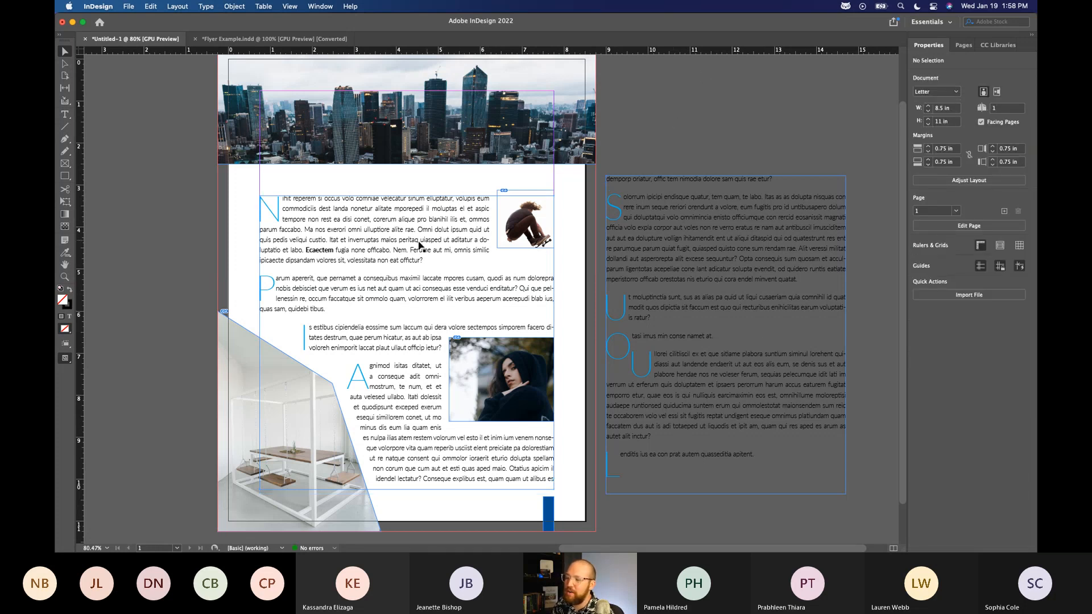
Create a character style named Bold from the bolded word "Ecaectem" in the first body paragraph
{"action": "double_click", "coordinate": [319, 250]}
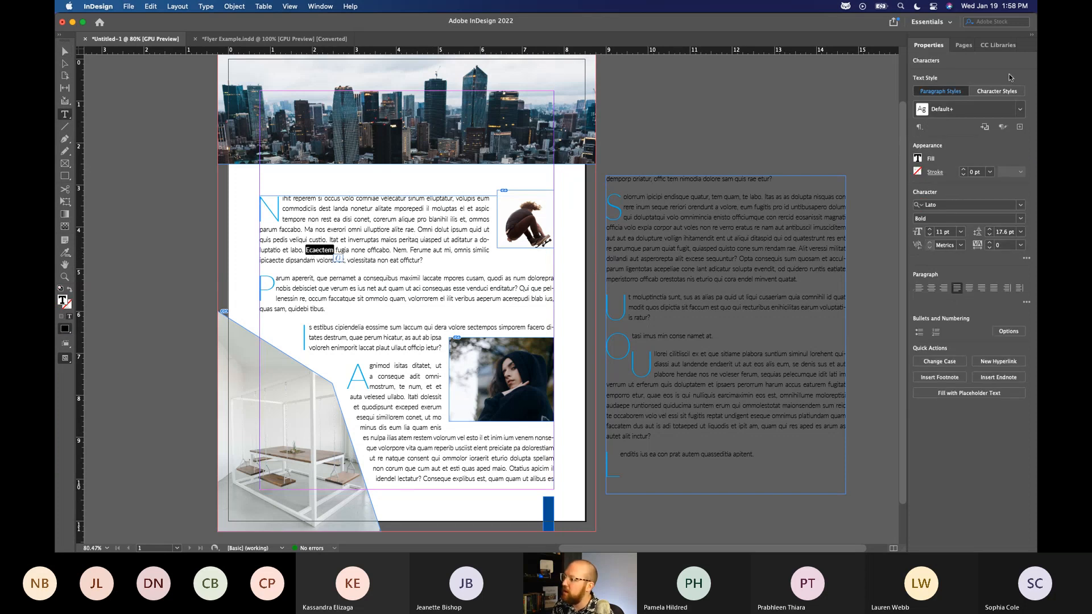
{"action": "left_click", "coordinate": [1005, 95]}
{"action": "left_click", "coordinate": [1022, 111]}
{"action": "left_click", "coordinate": [1028, 122]}
{"action": "left_click", "coordinate": [1020, 127]}
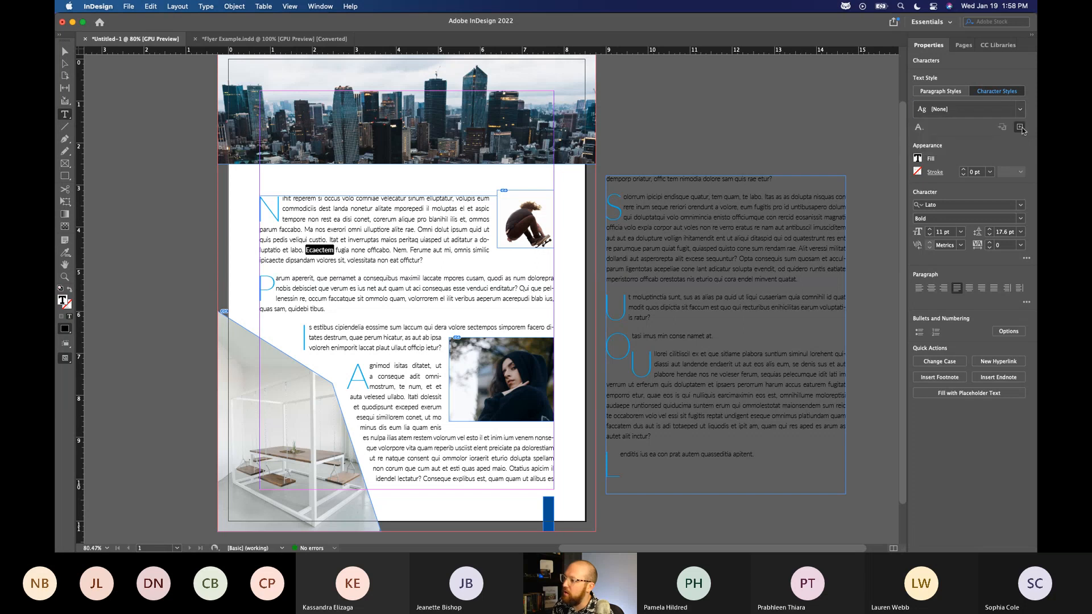
{"action": "type", "text": "Nold"}
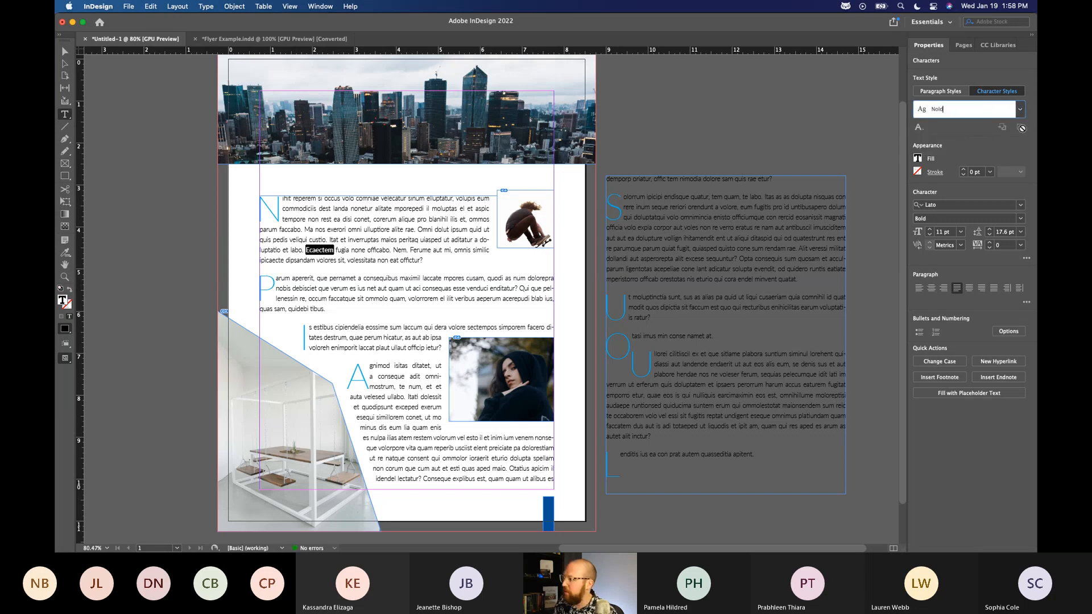
{"action": "key", "text": "Return"}
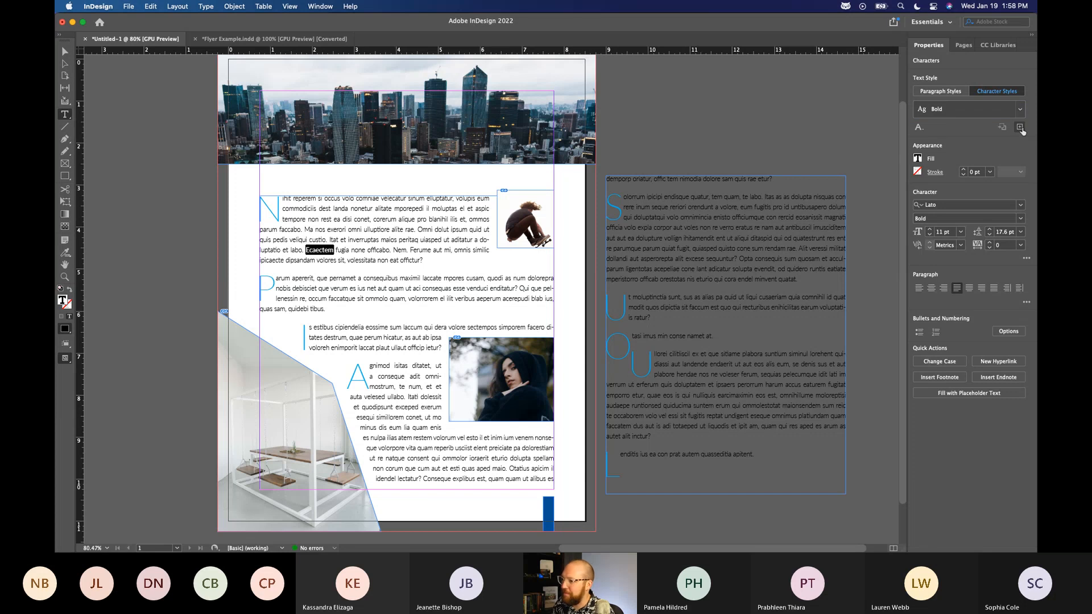
Open the Bold character style for editing and set its font family to Lato and font style to Heavy
{"action": "left_click", "coordinate": [1019, 109]}
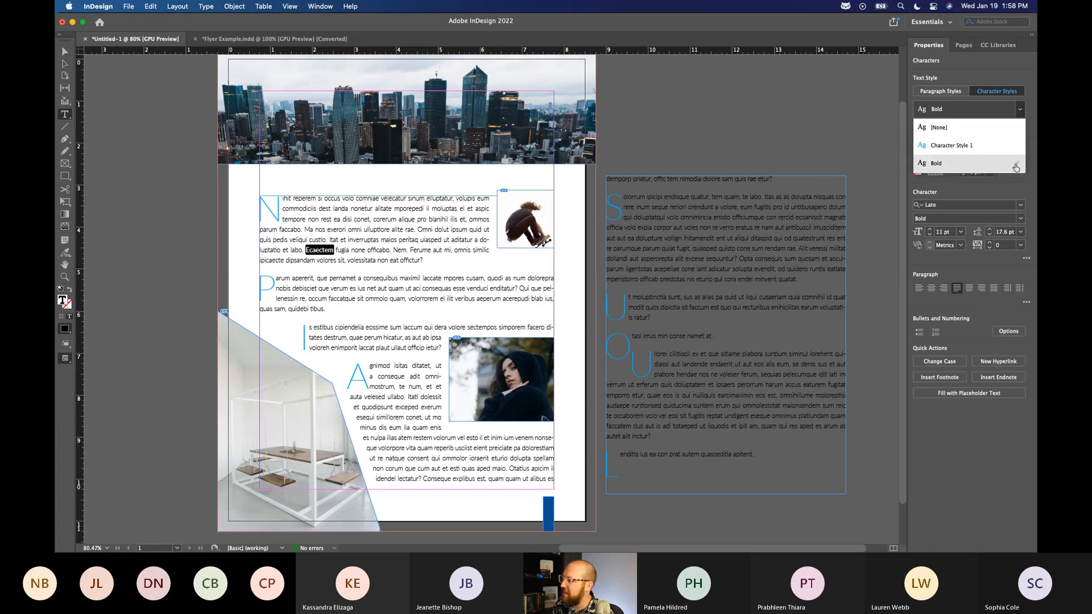
{"action": "left_click", "coordinate": [1016, 167]}
{"action": "left_click_drag", "start_coordinate": [667, 118], "coordinate": [789, 93]}
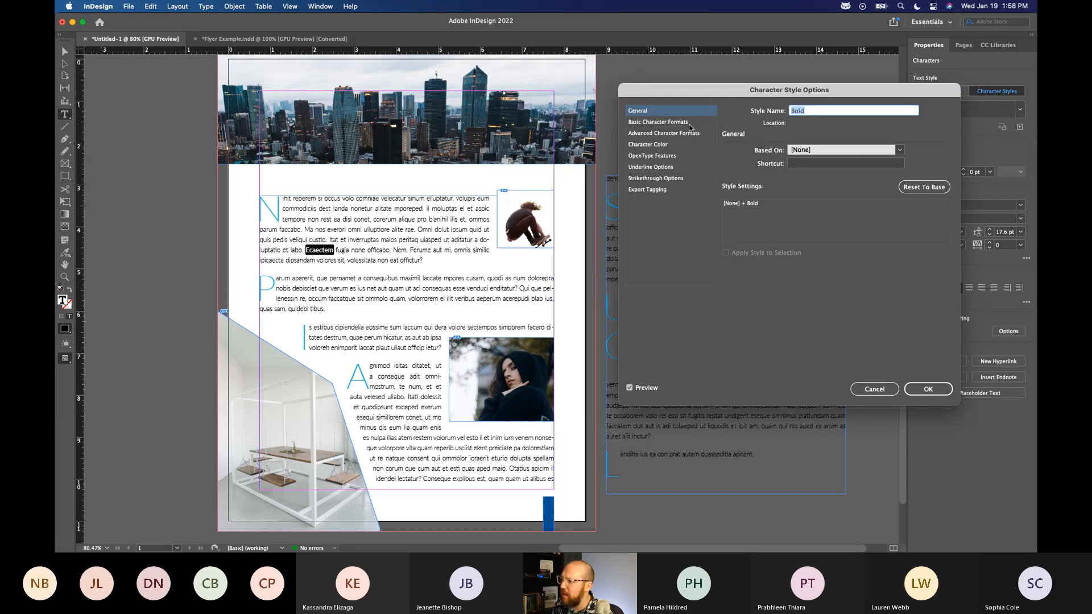
{"action": "left_click", "coordinate": [660, 122]}
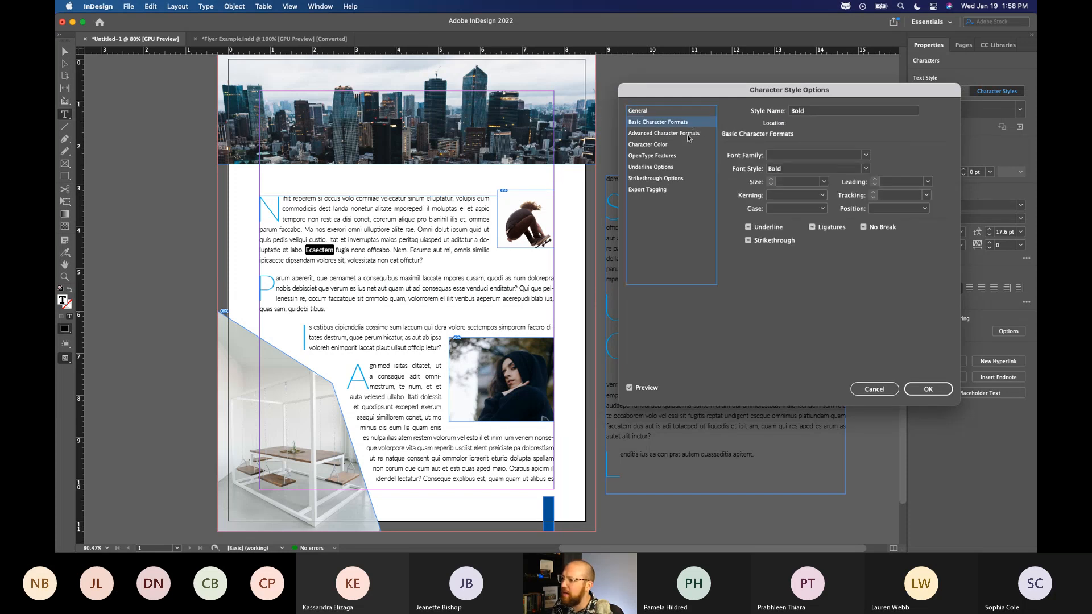
{"action": "left_click", "coordinate": [866, 155]}
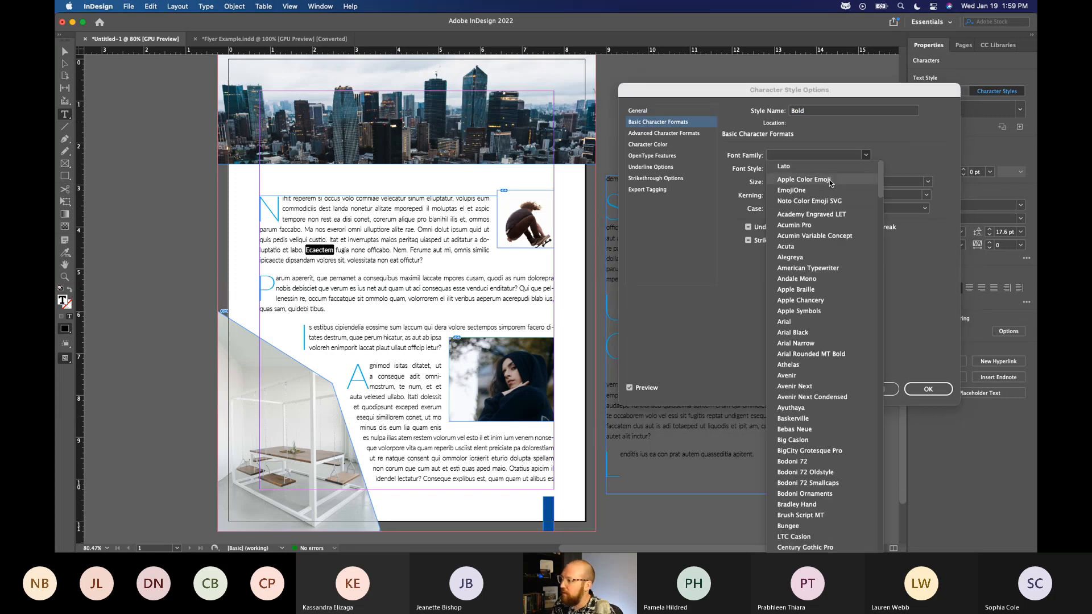
{"action": "left_click", "coordinate": [808, 166]}
{"action": "left_click", "coordinate": [865, 169]}
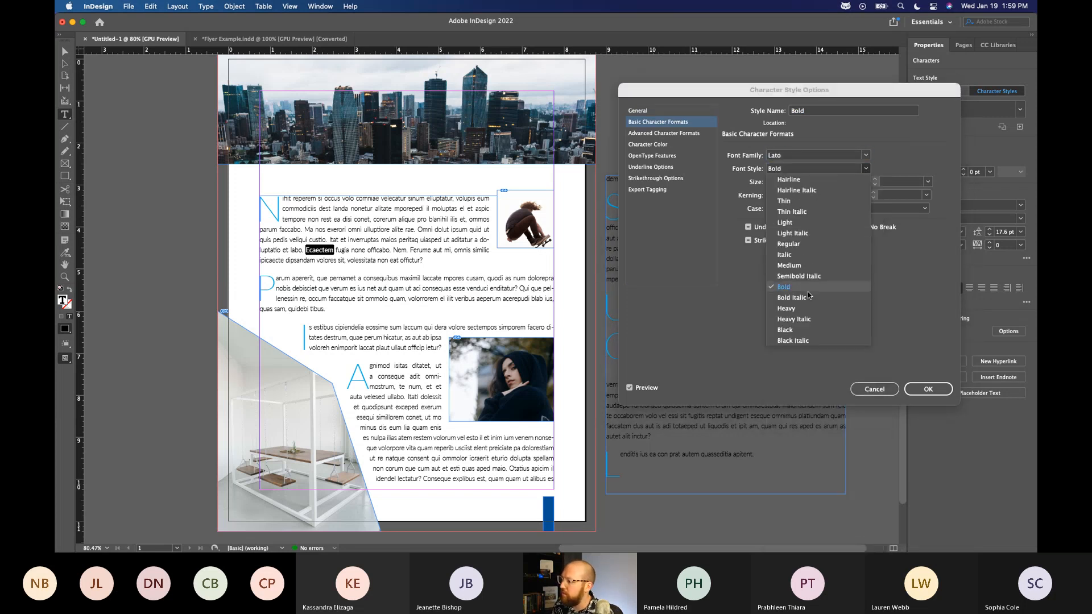
{"action": "left_click", "coordinate": [805, 310]}
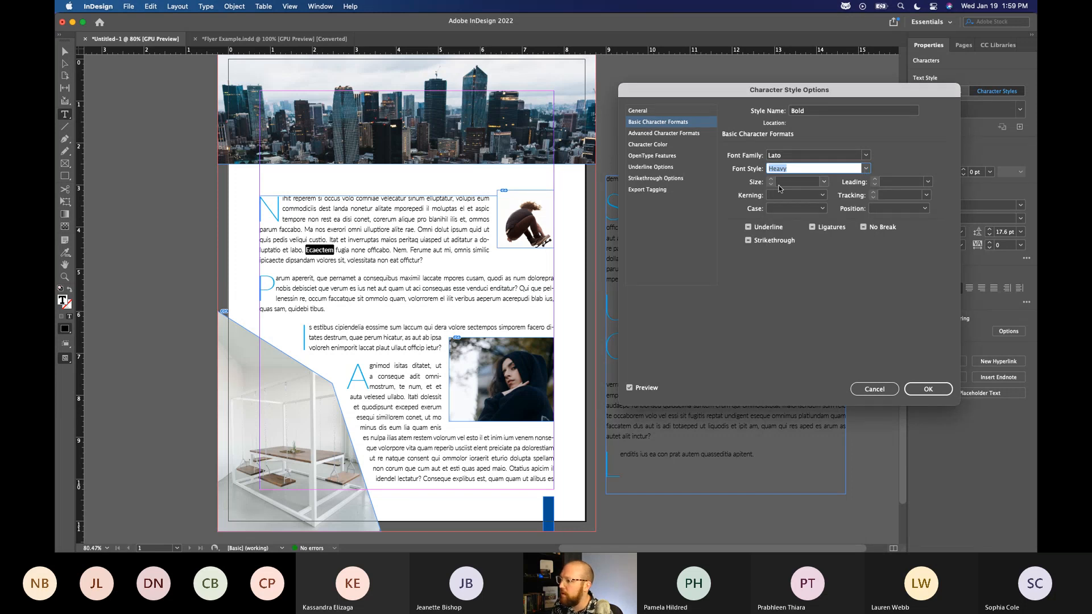
Set the Bold style's size to 9 pt, case to All Caps and kerning to Optical
{"action": "left_click", "coordinate": [823, 182]}
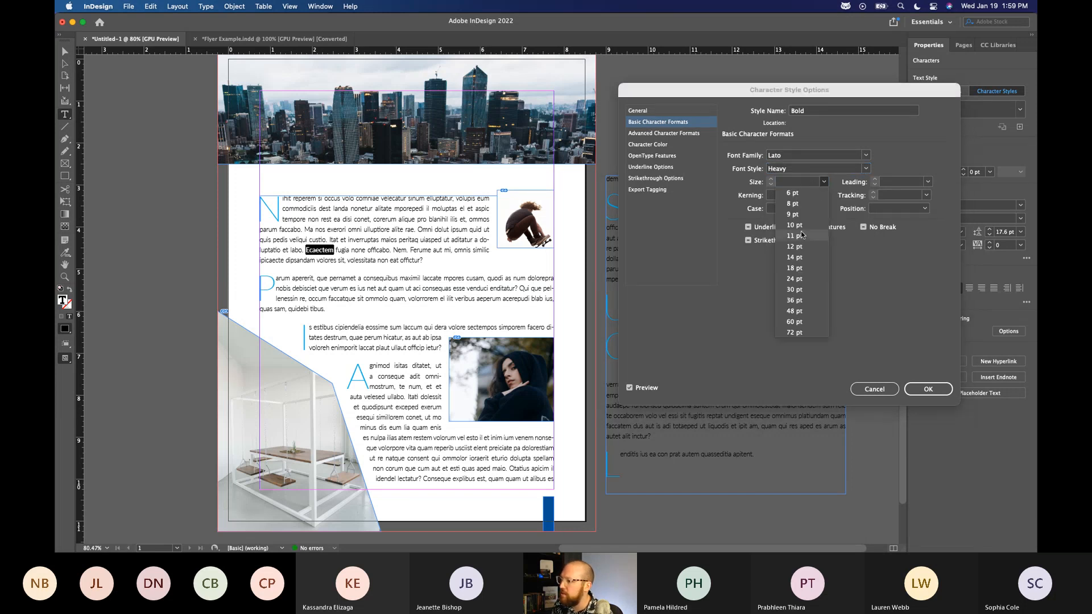
{"action": "left_click", "coordinate": [793, 214]}
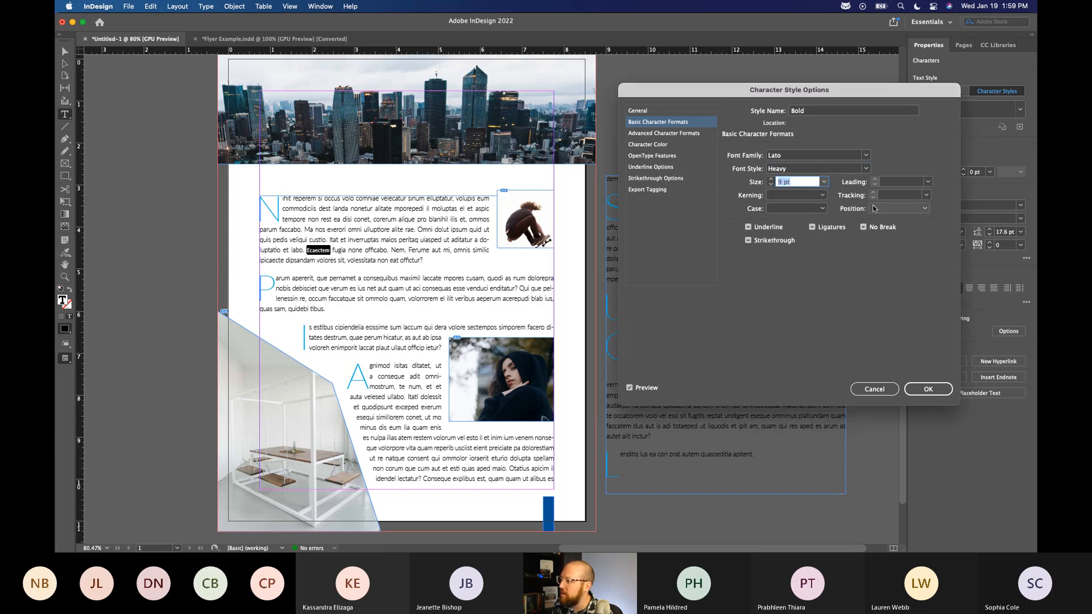
{"action": "left_click", "coordinate": [816, 209]}
{"action": "left_click", "coordinate": [808, 241]}
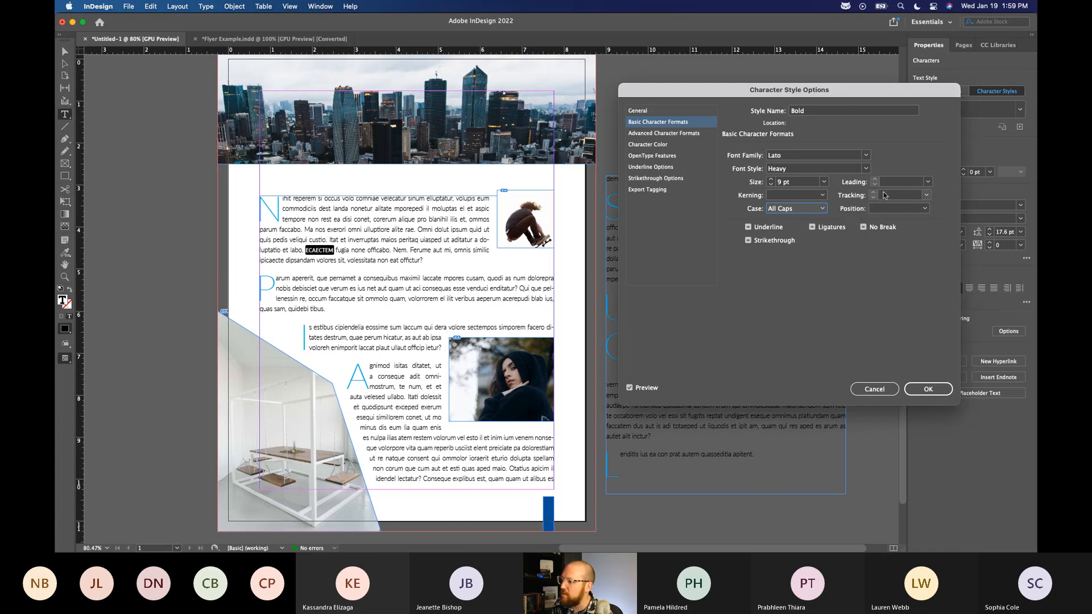
{"action": "left_click", "coordinate": [821, 195]}
{"action": "left_click", "coordinate": [816, 205]}
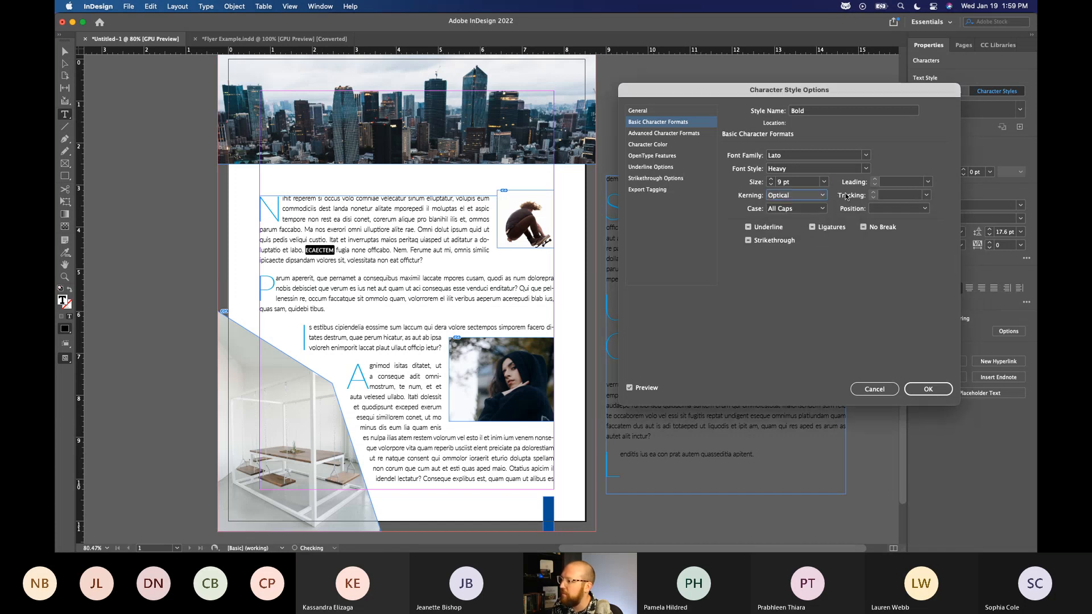
Set the Bold style's tracking to 100 after trying 25, and check the position choices
{"action": "left_click", "coordinate": [927, 195]}
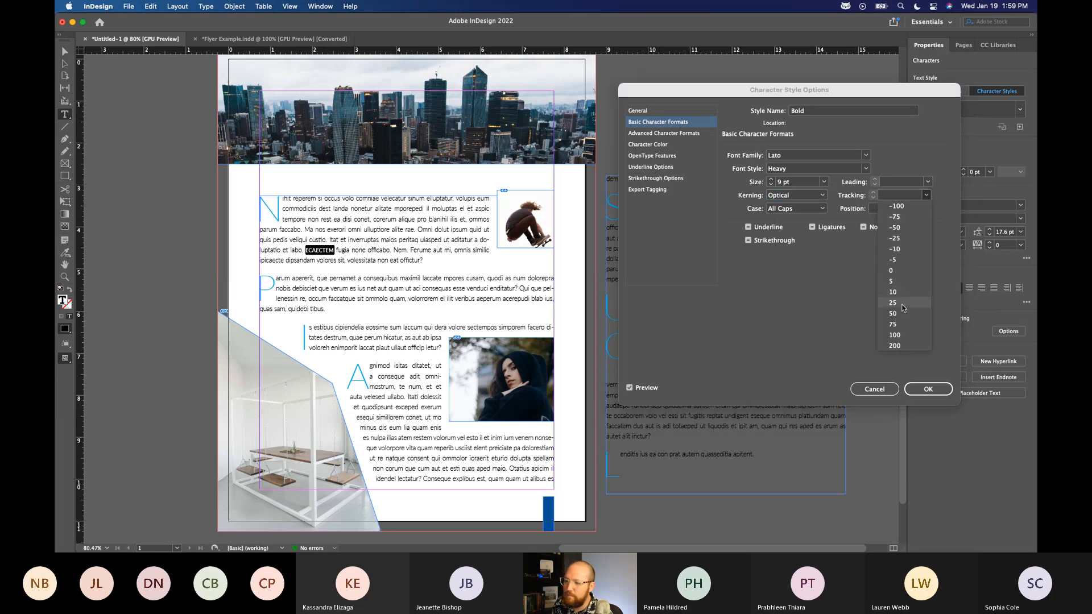
{"action": "left_click", "coordinate": [892, 302]}
{"action": "left_click", "coordinate": [926, 195]}
{"action": "left_click", "coordinate": [904, 335]}
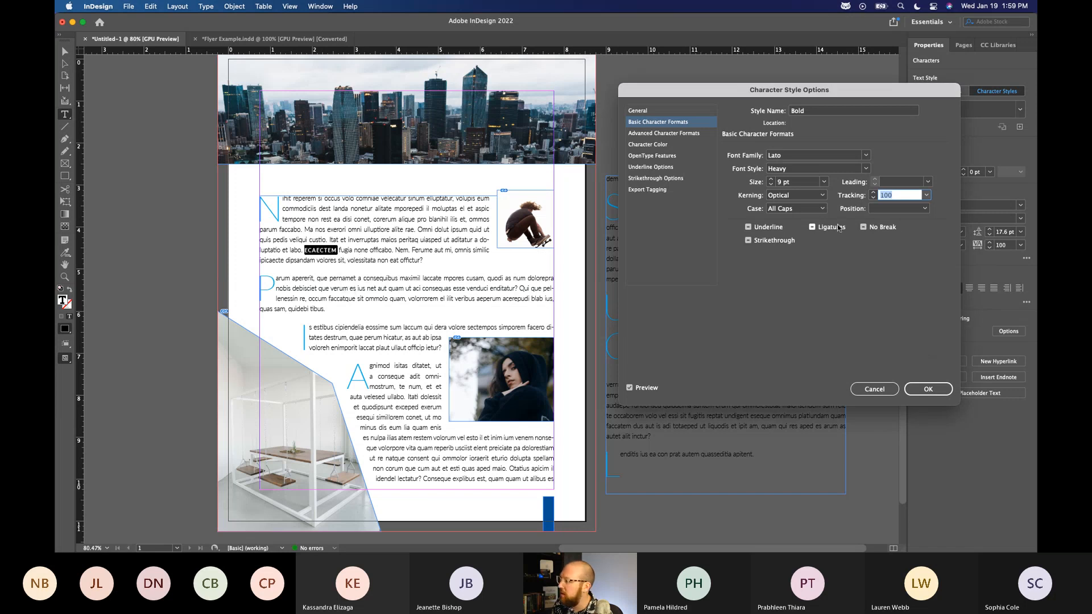
{"action": "left_click", "coordinate": [925, 208]}
{"action": "left_click", "coordinate": [925, 208]}
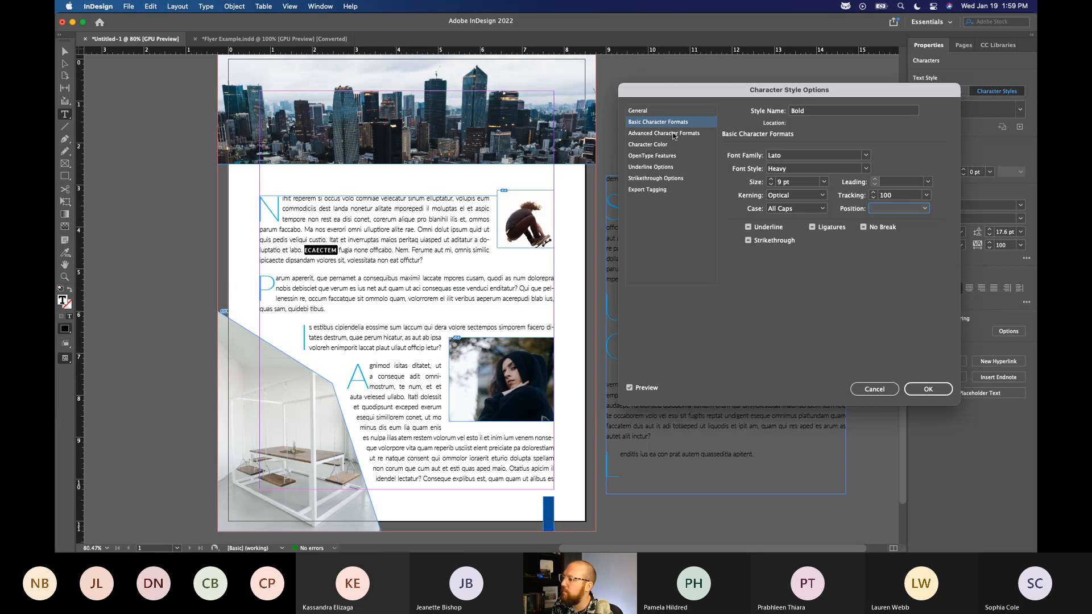
Try C=0 M=100 Y=0 K=0 as the Bold style's character color, and open a new color swatch based on it without adding it
{"action": "left_click", "coordinate": [673, 134]}
{"action": "left_click", "coordinate": [664, 145]}
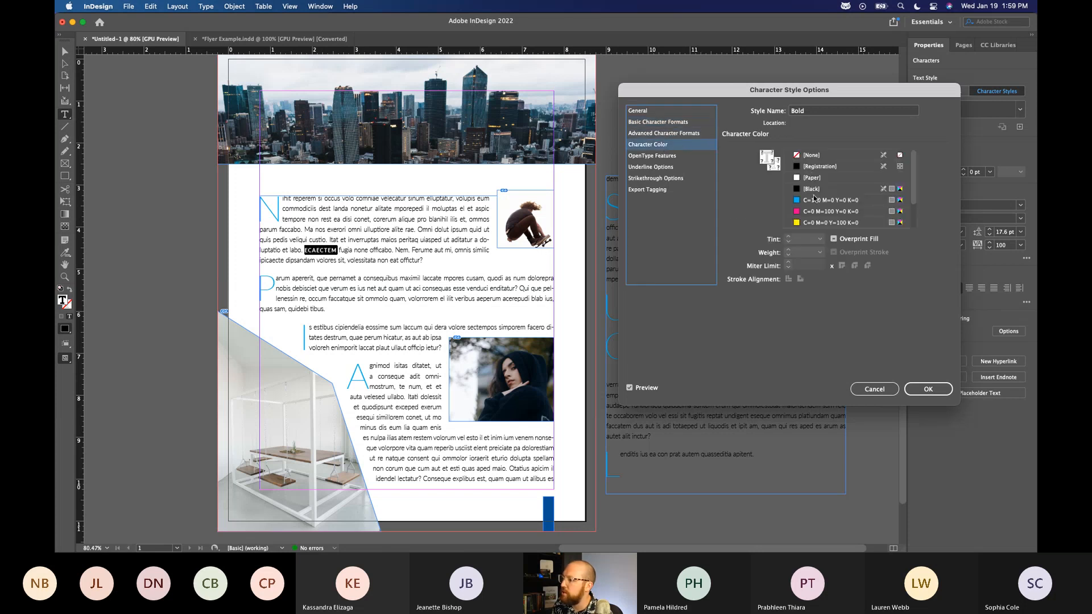
{"action": "left_click", "coordinate": [819, 211]}
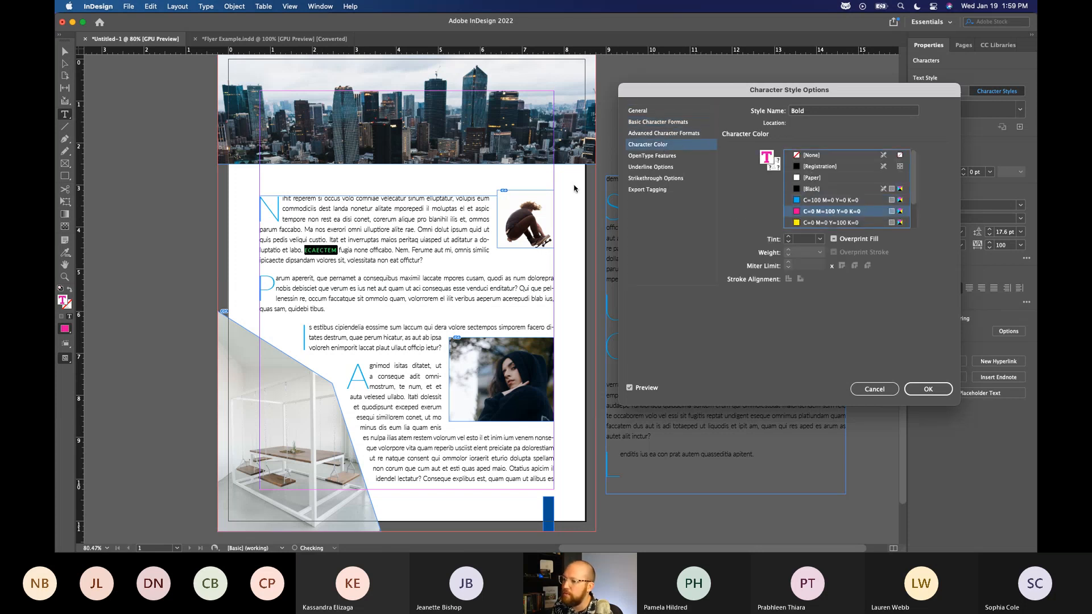
{"action": "scroll", "coordinate": [904, 219], "scroll_direction": "down", "scroll_amount": 3}
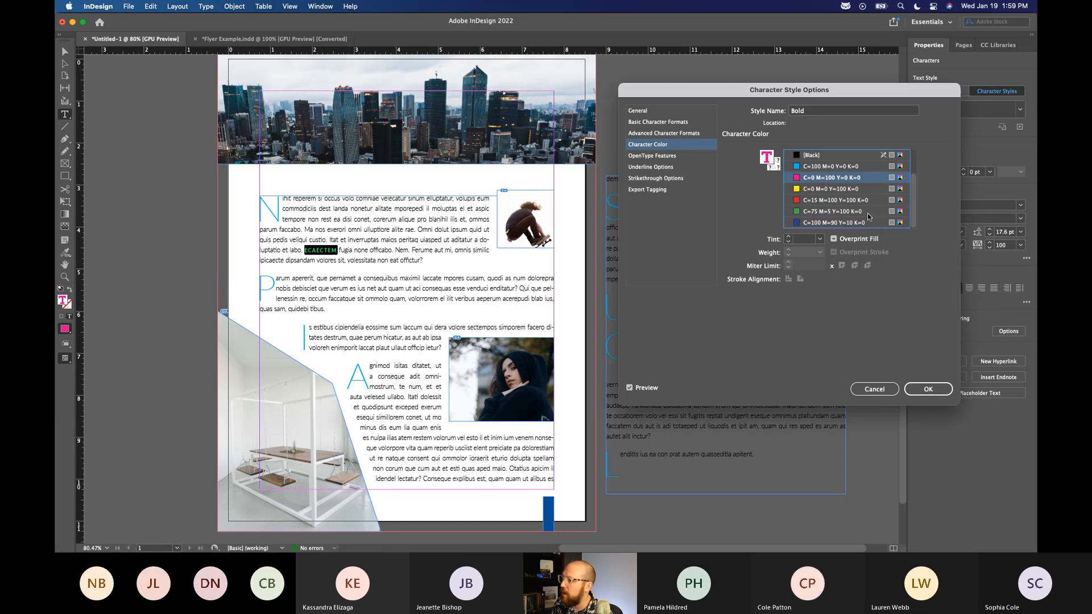
{"action": "scroll", "coordinate": [820, 165], "scroll_direction": "up", "scroll_amount": 3}
{"action": "double_click", "coordinate": [768, 158]}
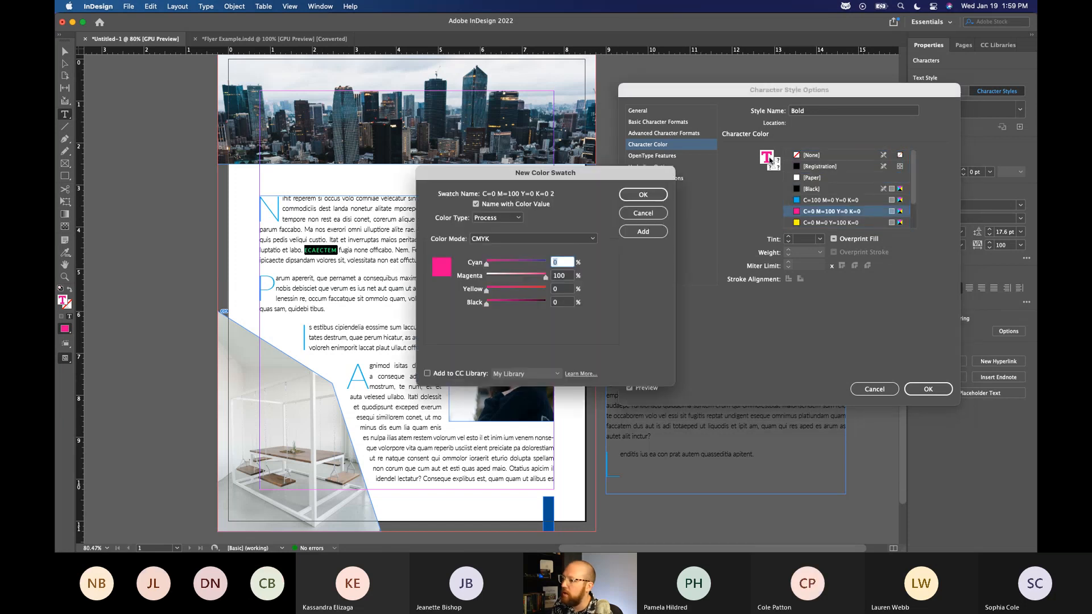
{"action": "left_click", "coordinate": [642, 213]}
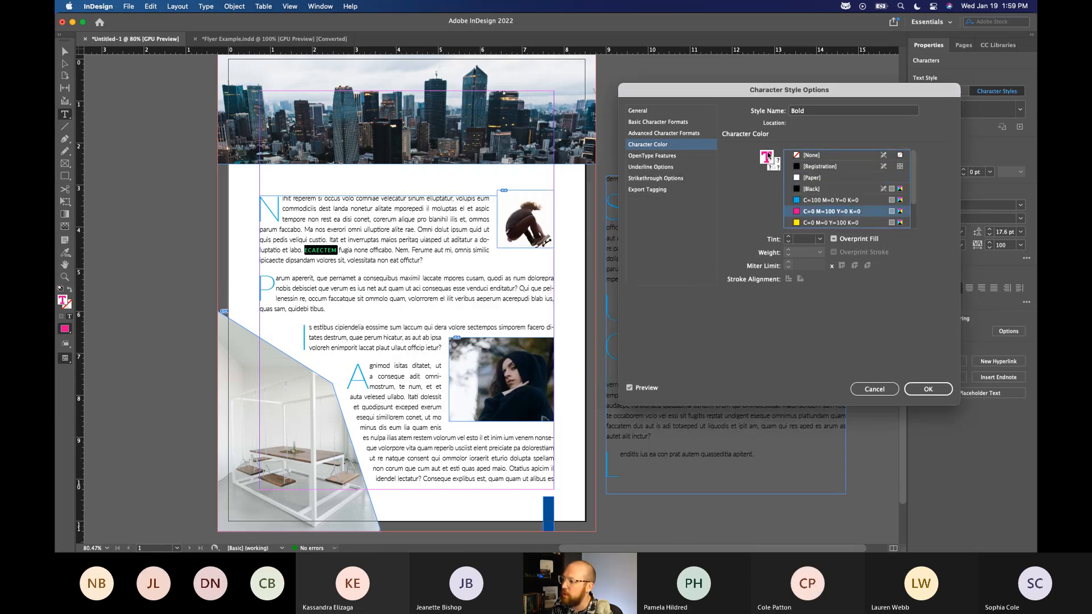
{"action": "left_click", "coordinate": [660, 156]}
{"action": "left_click", "coordinate": [672, 146]}
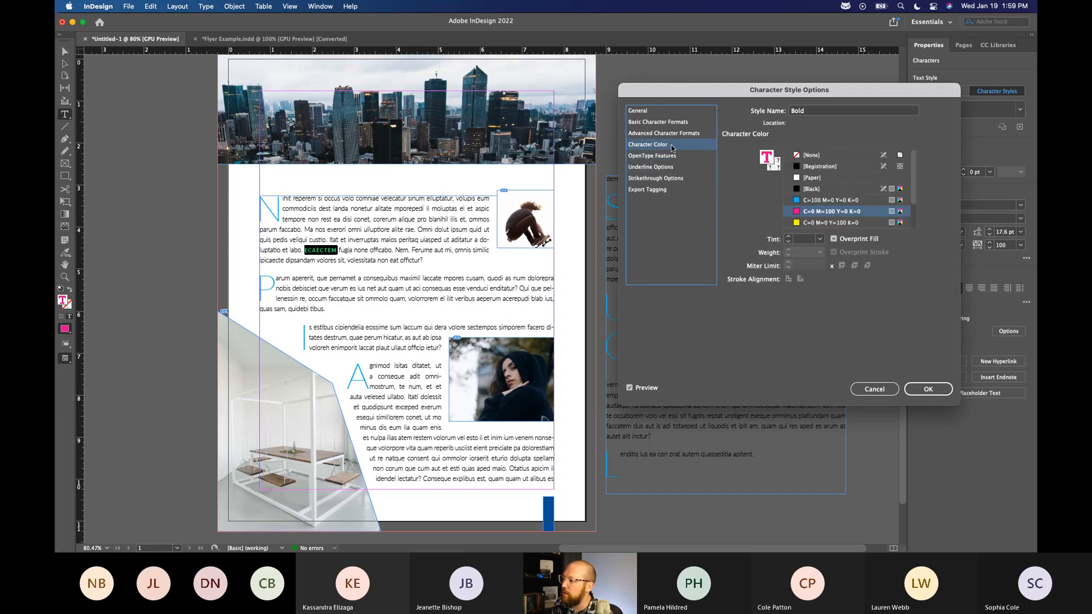
Create the color swatch C=74 M=31 Y=0 K=30, assign it as the Bold style's character color and accept the style
{"action": "double_click", "coordinate": [766, 162]}
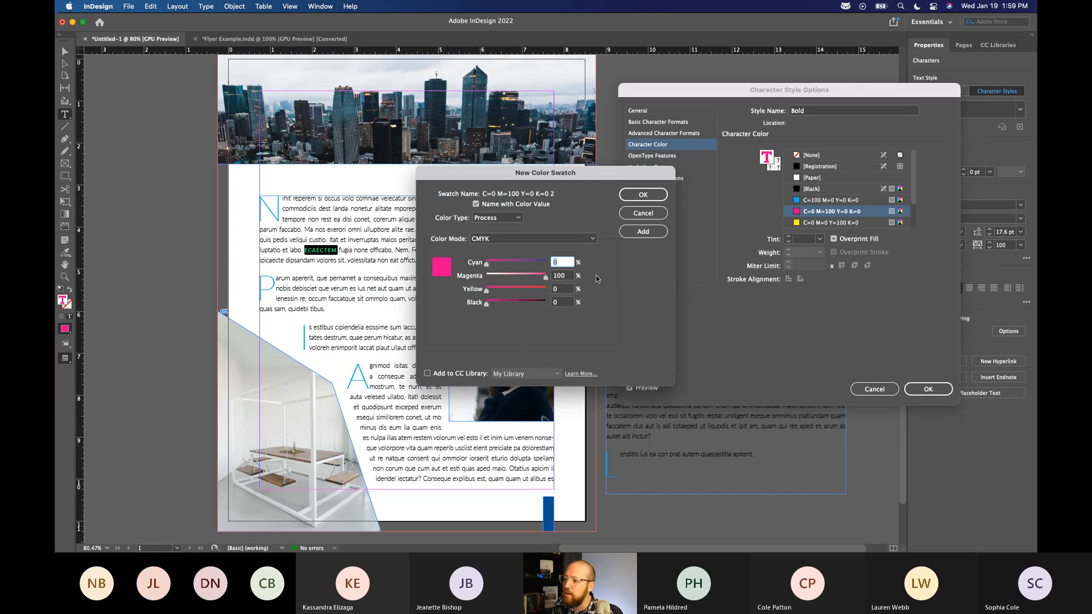
{"action": "left_click_drag", "start_coordinate": [505, 262], "coordinate": [504, 306]}
{"action": "left_click", "coordinate": [528, 265]}
{"action": "left_click", "coordinate": [643, 194]}
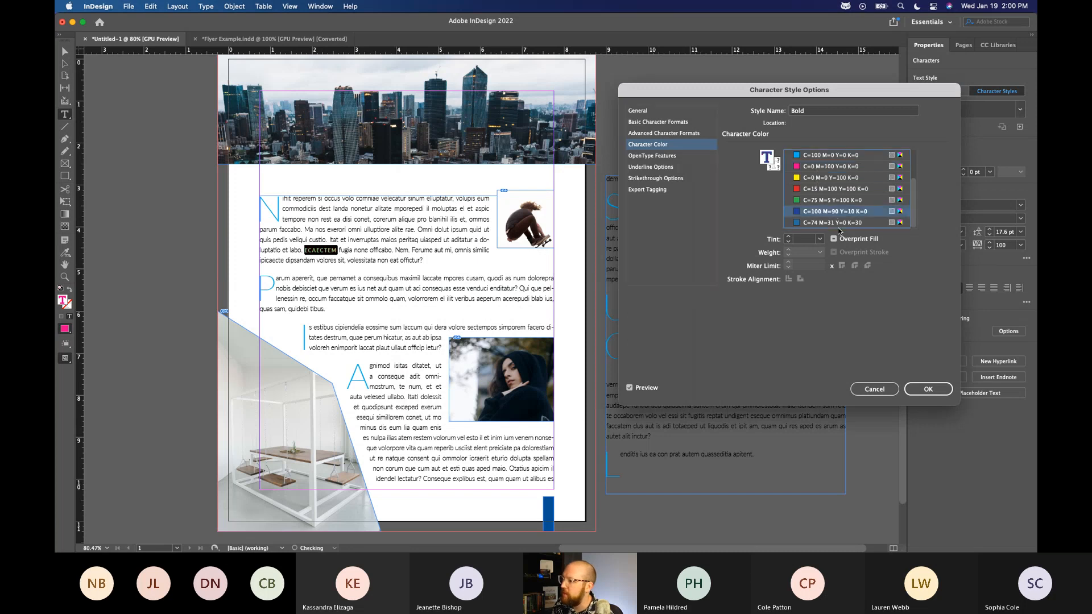
{"action": "left_click", "coordinate": [841, 223]}
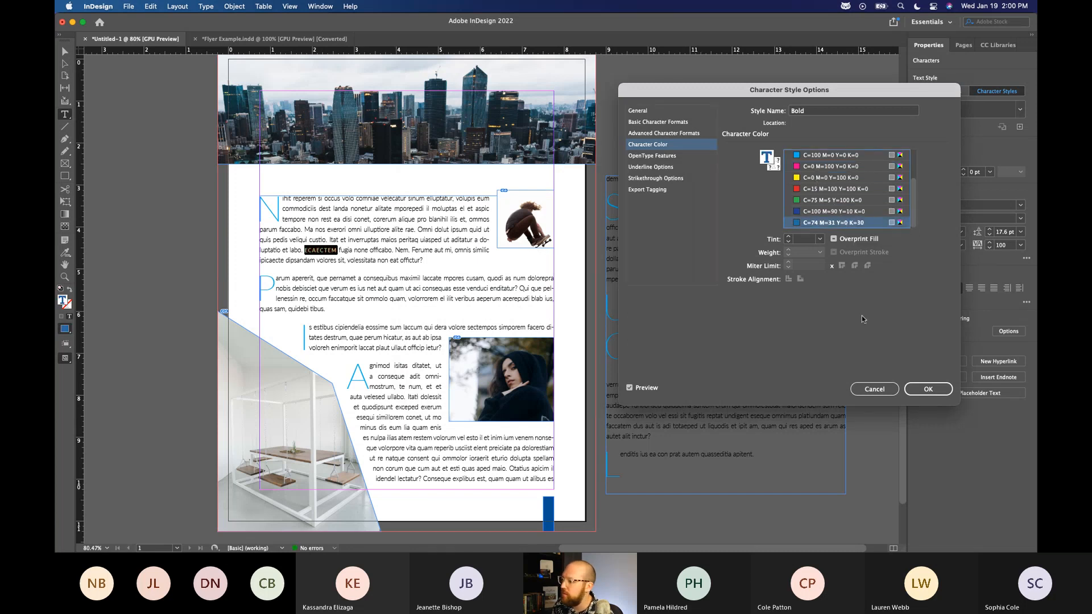
{"action": "left_click", "coordinate": [928, 389]}
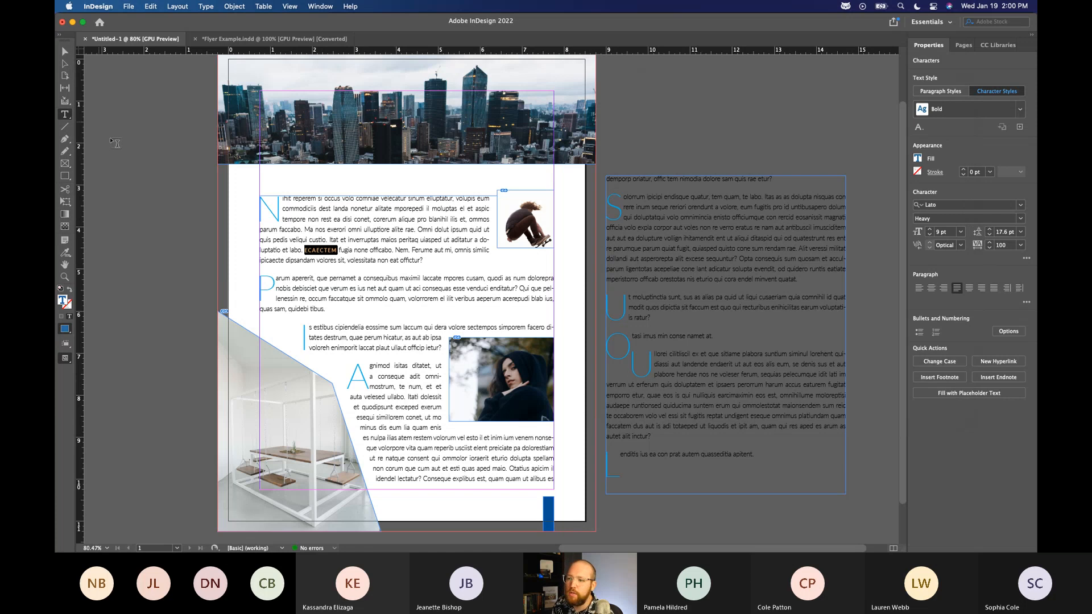
{"action": "left_click", "coordinate": [173, 228]}
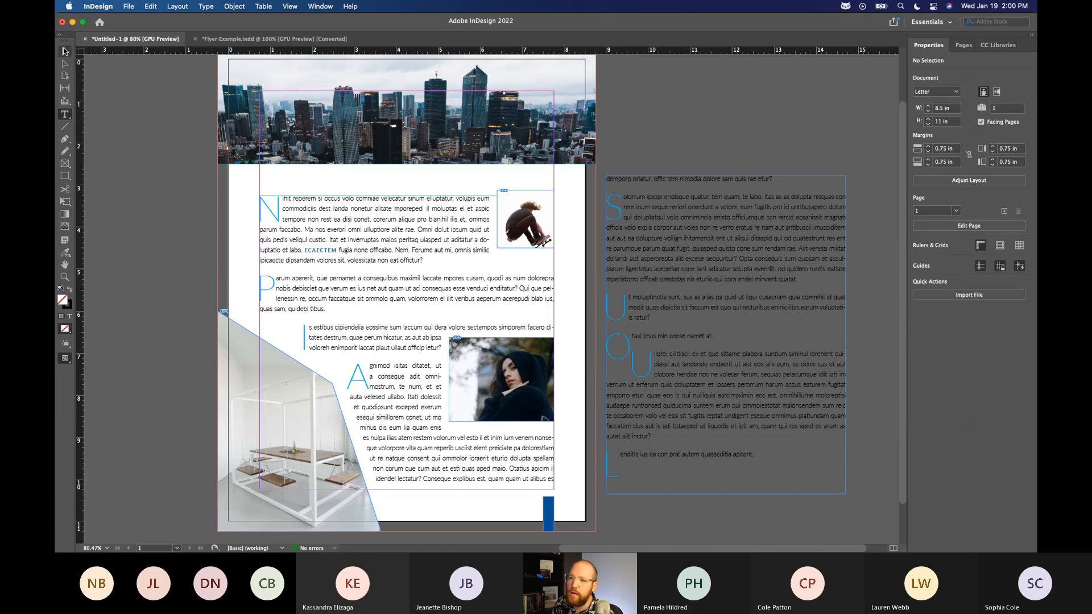
Apply the Bold character style to the word "volorrorem" in the second body paragraph and deselect everything
{"action": "left_click", "coordinate": [389, 299]}
{"action": "double_click", "coordinate": [412, 297]}
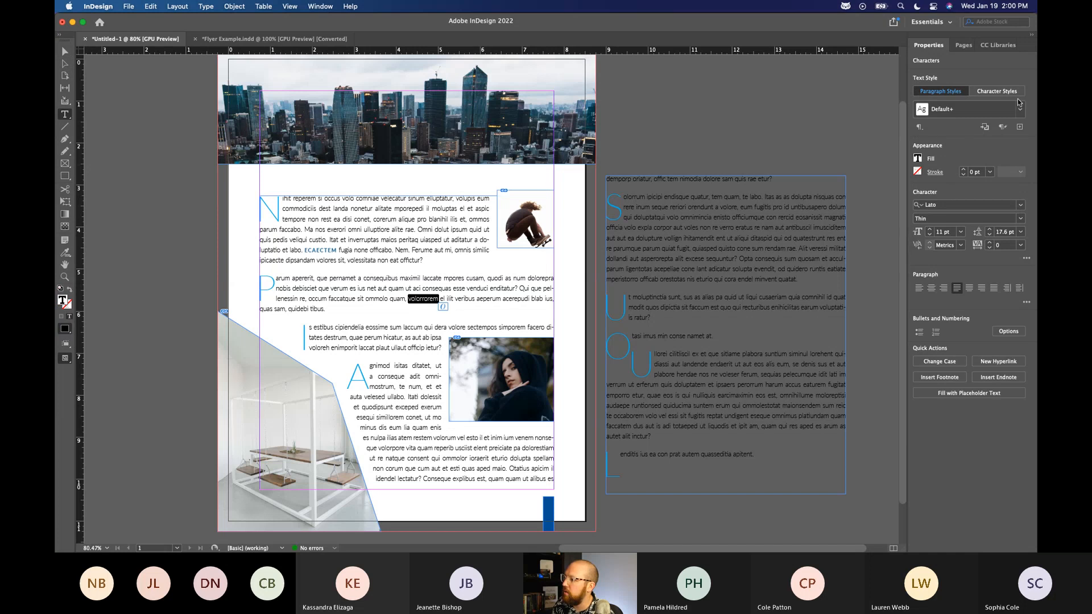
{"action": "left_click", "coordinate": [997, 91]}
{"action": "left_click", "coordinate": [1020, 109]}
{"action": "left_click", "coordinate": [954, 162]}
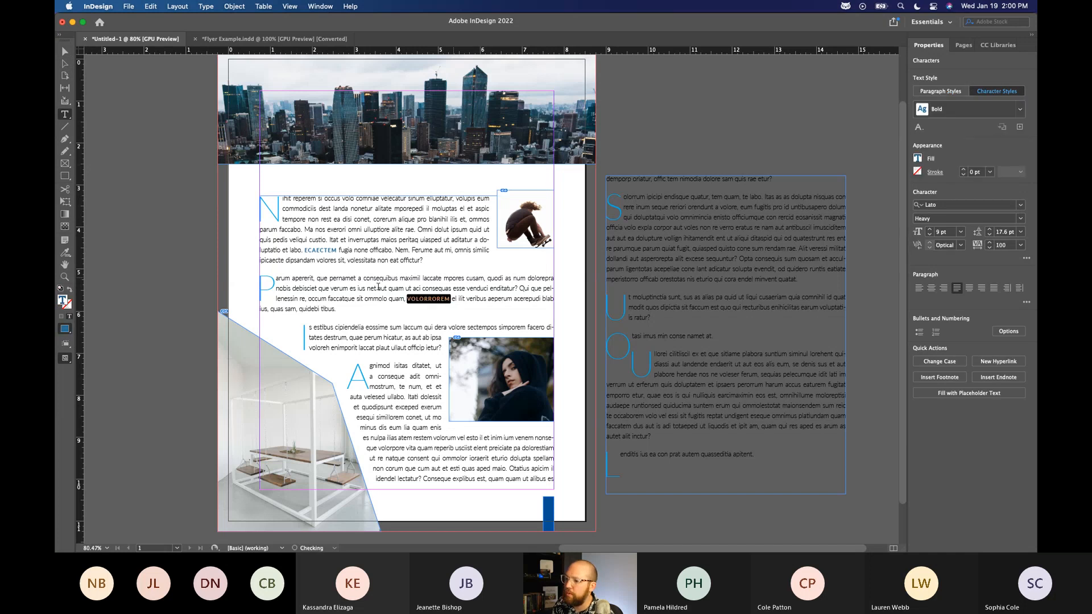
{"action": "left_click", "coordinate": [66, 52]}
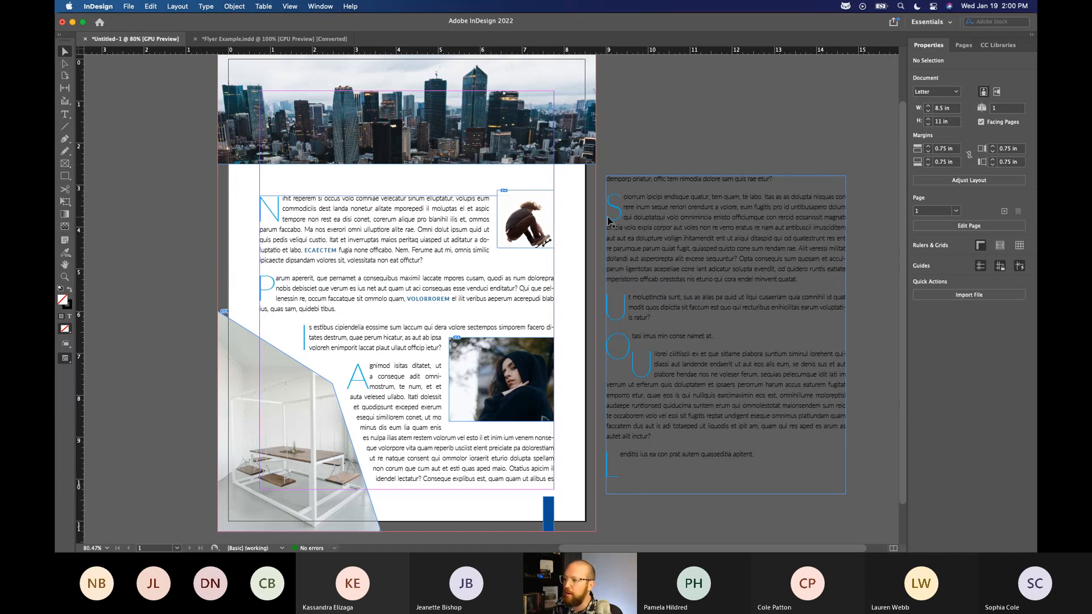
{"action": "left_click", "coordinate": [677, 306]}
{"action": "left_click", "coordinate": [696, 130]}
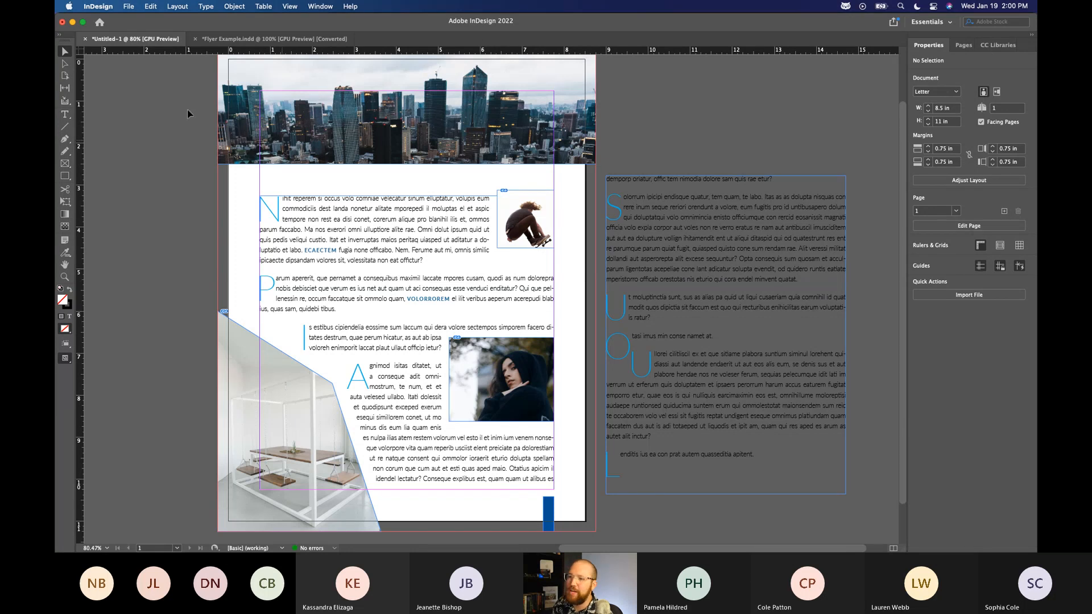
Add a second page to the flyer document
{"action": "left_click", "coordinate": [1005, 212]}
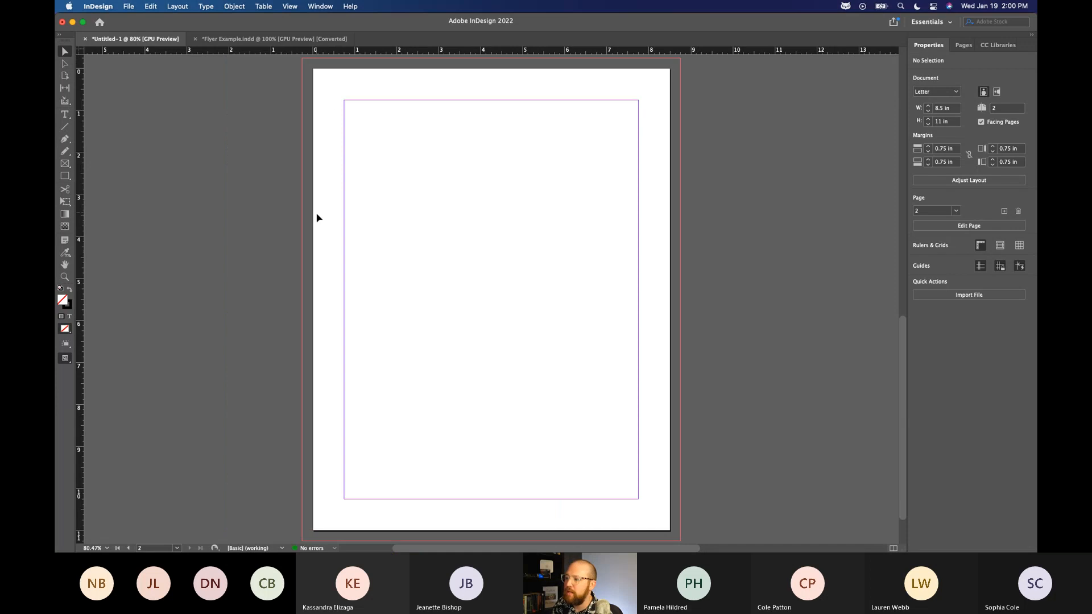
{"action": "scroll", "coordinate": [317, 218], "scroll_direction": "up", "scroll_amount": 1}
{"action": "scroll", "coordinate": [317, 217], "scroll_direction": "down", "scroll_amount": 3}
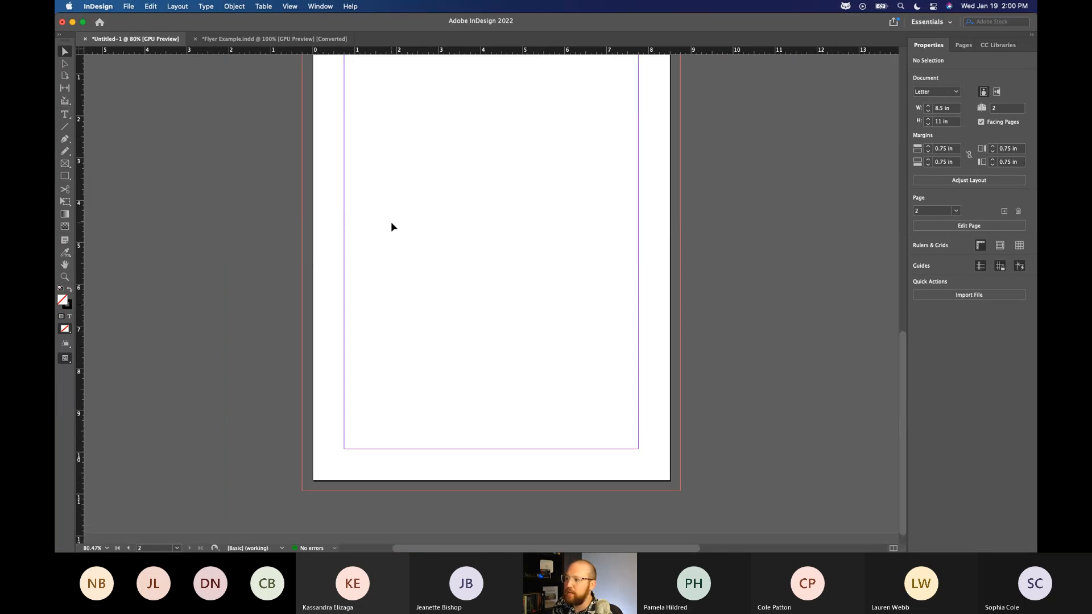
{"action": "scroll", "coordinate": [390, 227], "scroll_direction": "up", "scroll_amount": 15}
{"action": "scroll", "coordinate": [393, 226], "scroll_direction": "right", "scroll_amount": 5}
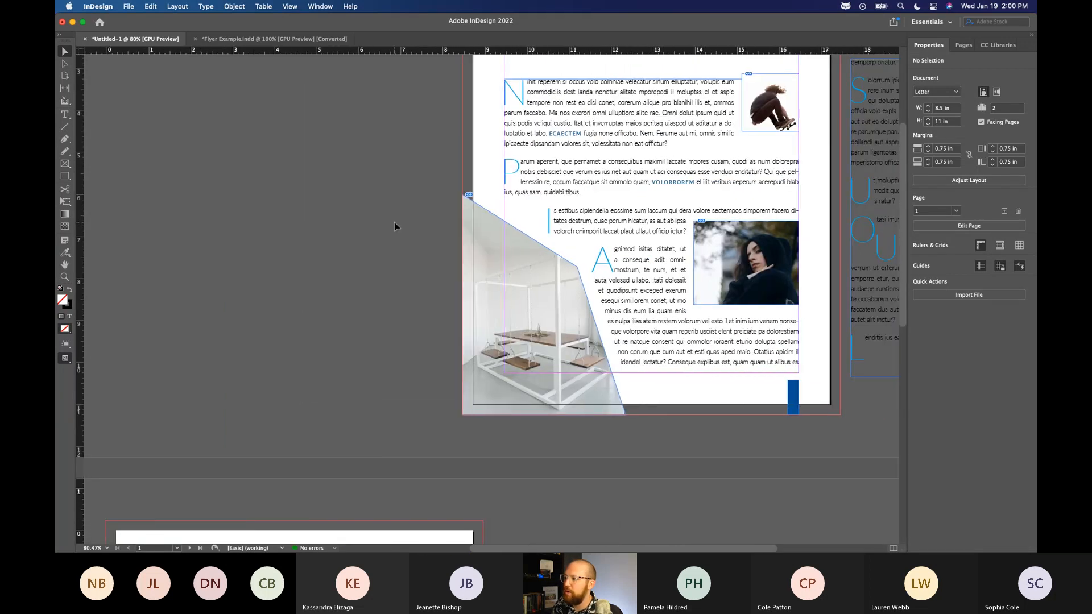
{"action": "scroll", "coordinate": [394, 222], "scroll_direction": "down", "scroll_amount": 10}
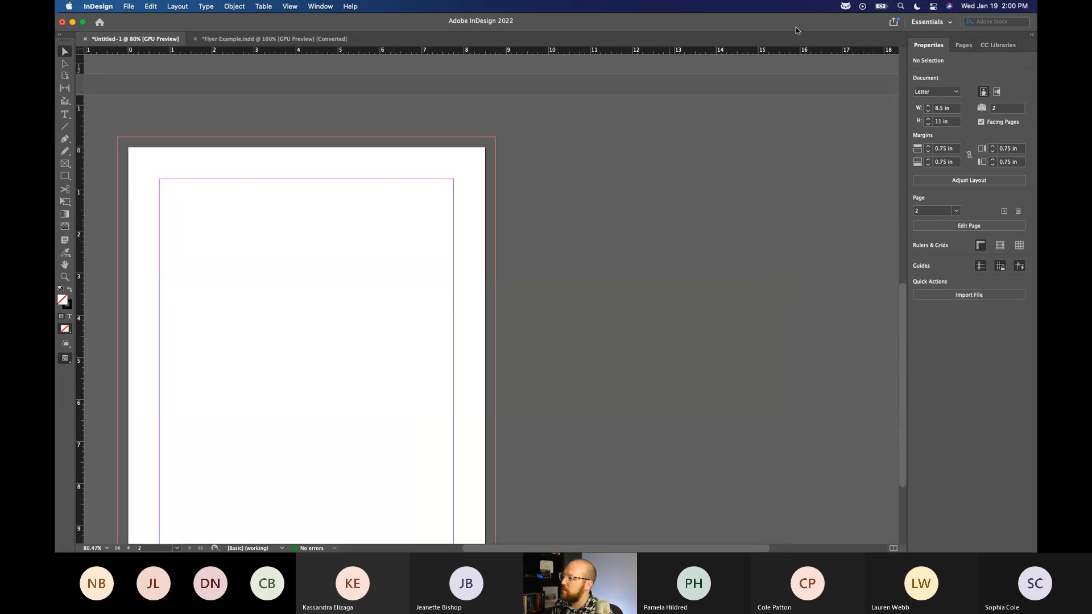
Review the Adjust Layout settings and accept them without changing any values
{"action": "left_click", "coordinate": [978, 183]}
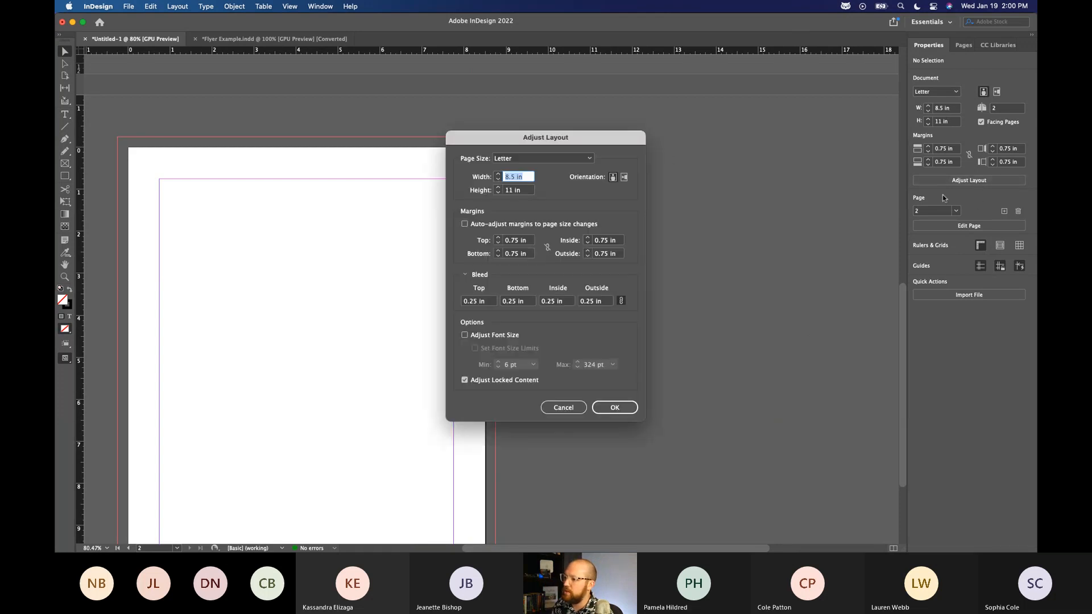
{"action": "left_click_drag", "start_coordinate": [500, 140], "coordinate": [584, 135]}
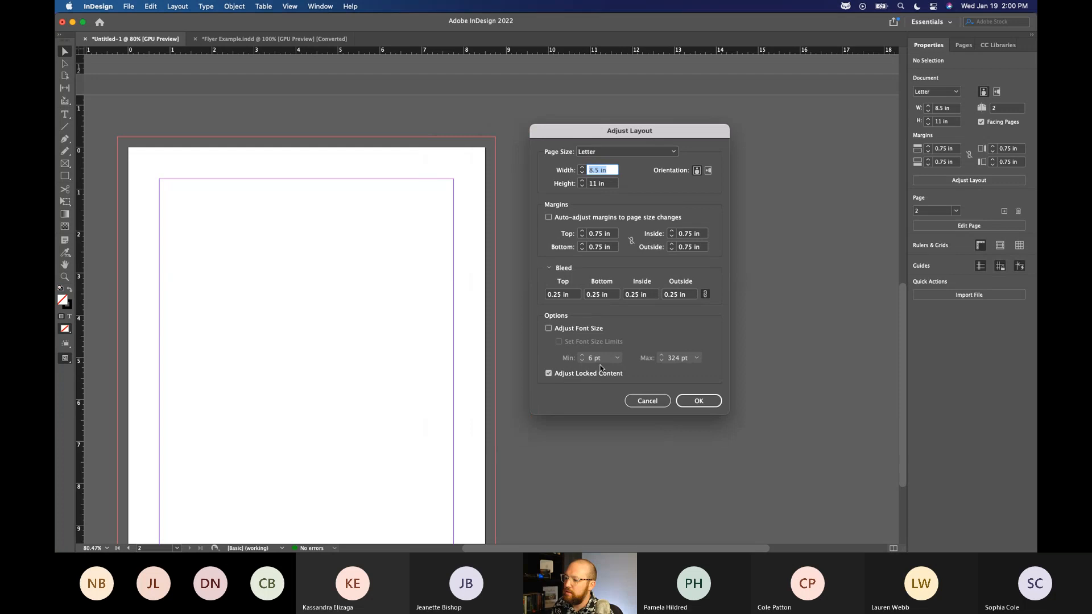
{"action": "left_click", "coordinate": [700, 400]}
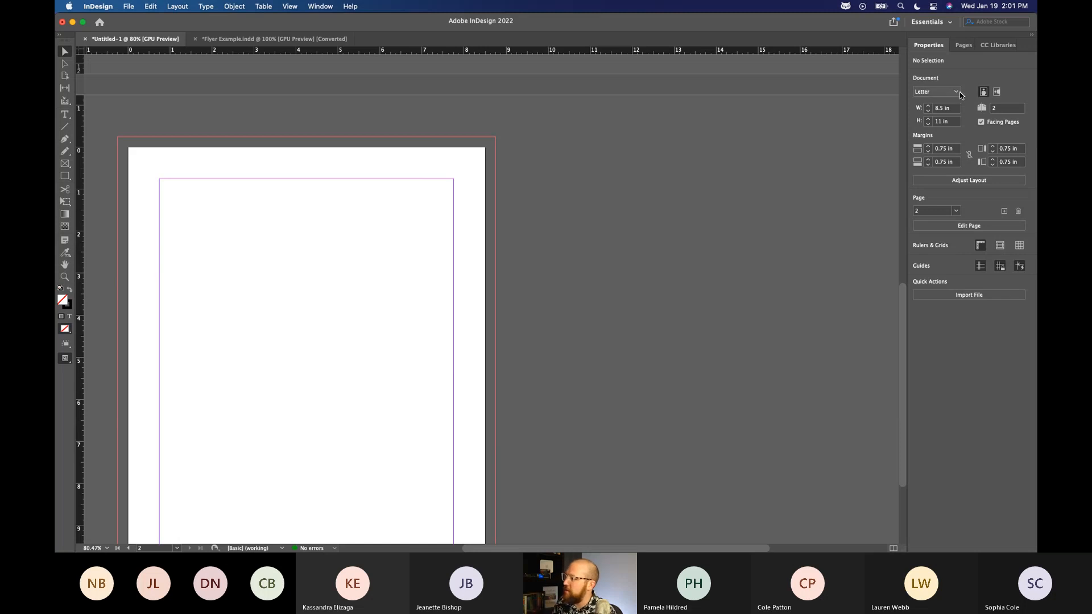
Turn off facing pages for the document so its two pages use a single-page layout
{"action": "left_click", "coordinate": [982, 122]}
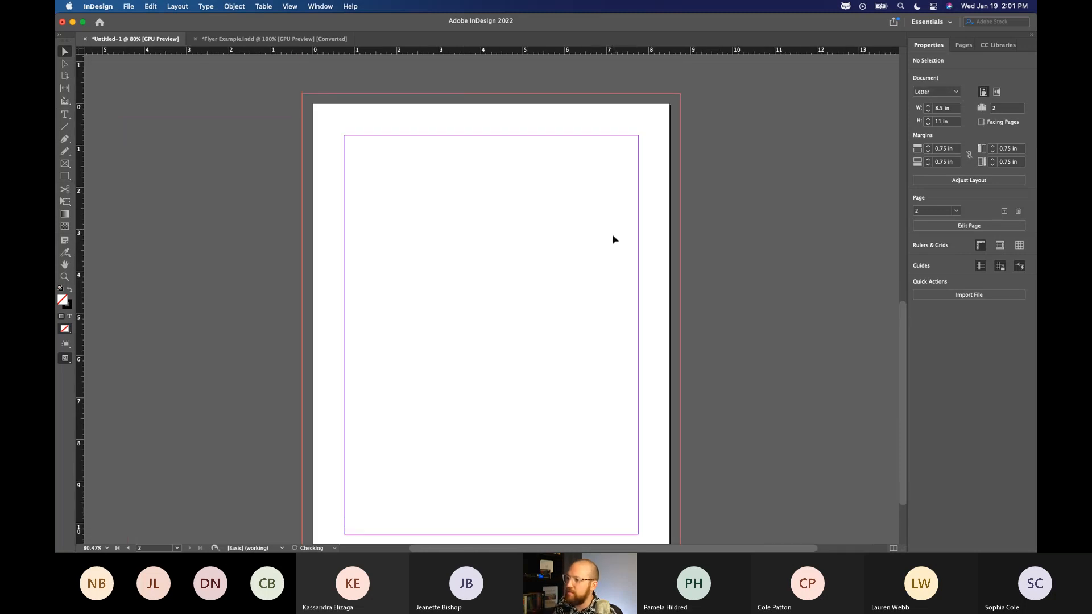
{"action": "scroll", "coordinate": [614, 230], "scroll_direction": "up", "scroll_amount": 5}
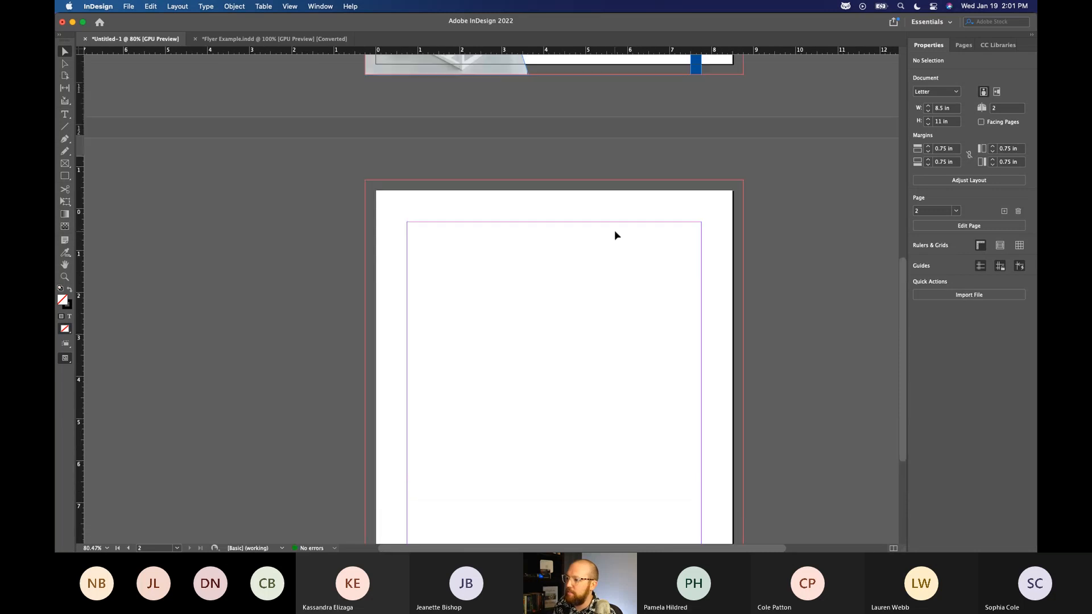
{"action": "scroll", "coordinate": [673, 230], "scroll_direction": "down", "scroll_amount": 3}
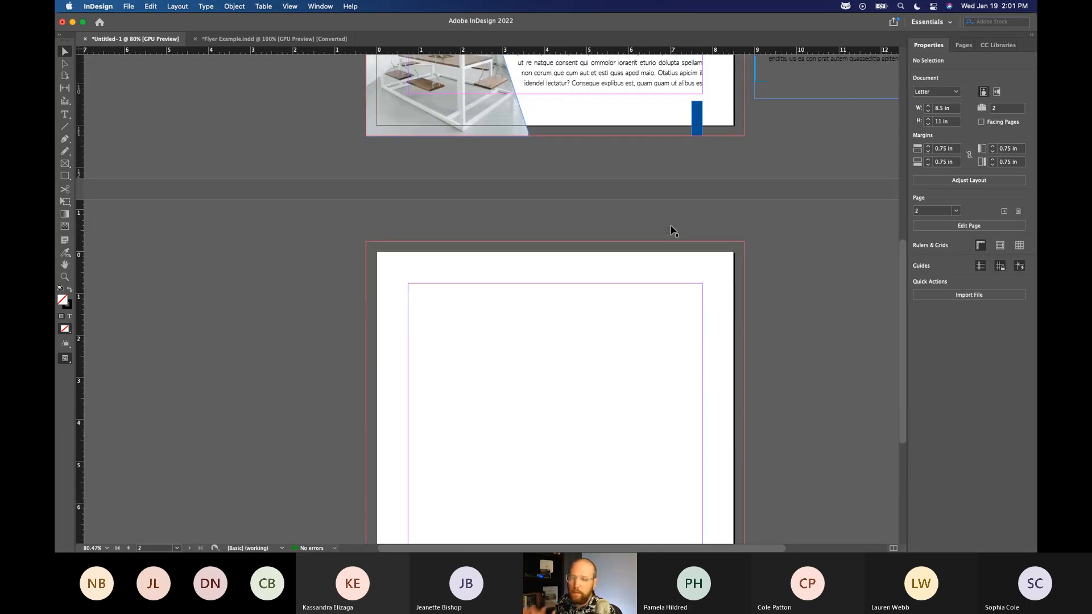
{"action": "scroll", "coordinate": [671, 230], "scroll_direction": "up", "scroll_amount": 10}
{"action": "scroll", "coordinate": [671, 231], "scroll_direction": "down", "scroll_amount": 11}
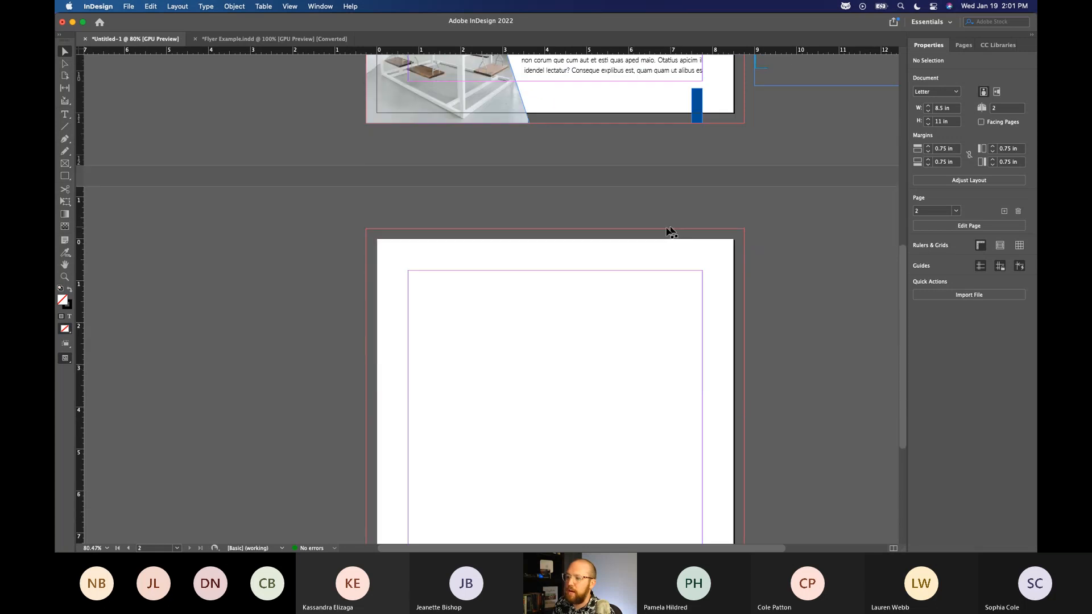
{"action": "scroll", "coordinate": [569, 179], "scroll_direction": "up", "scroll_amount": 12}
{"action": "scroll", "coordinate": [582, 244], "scroll_direction": "down", "scroll_amount": 2}
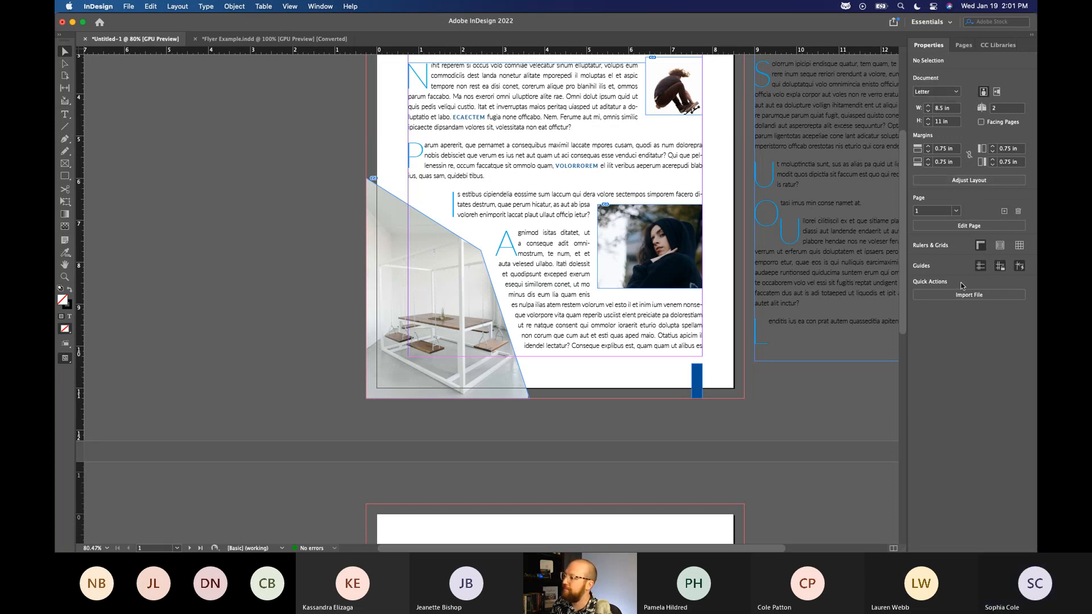
{"action": "scroll", "coordinate": [354, 162], "scroll_direction": "down", "scroll_amount": 8}
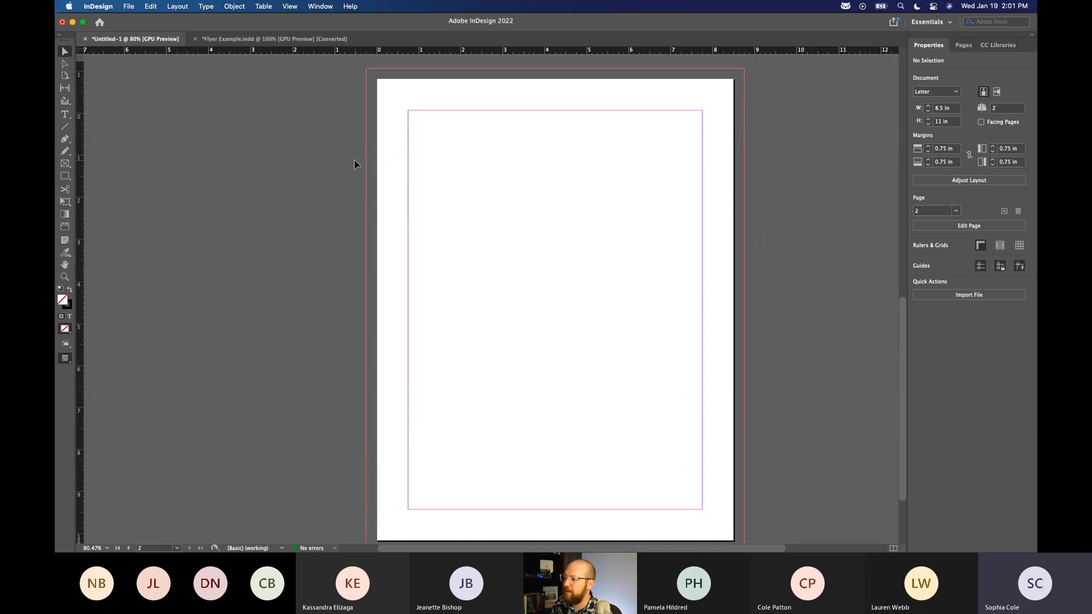
Move the overflow text frame from the pasteboard beside page 1 onto page 2, at about X 1.3 in and Y 1.8 in
{"action": "scroll", "coordinate": [354, 159], "scroll_direction": "up", "scroll_amount": 5}
{"action": "scroll", "coordinate": [354, 159], "scroll_direction": "right", "scroll_amount": 2}
{"action": "scroll", "coordinate": [354, 159], "scroll_direction": "up", "scroll_amount": 4}
{"action": "scroll", "coordinate": [353, 158], "scroll_direction": "right", "scroll_amount": 2}
{"action": "left_click_drag", "start_coordinate": [694, 132], "coordinate": [364, 468]}
{"action": "scroll", "coordinate": [391, 453], "scroll_direction": "down", "scroll_amount": 10}
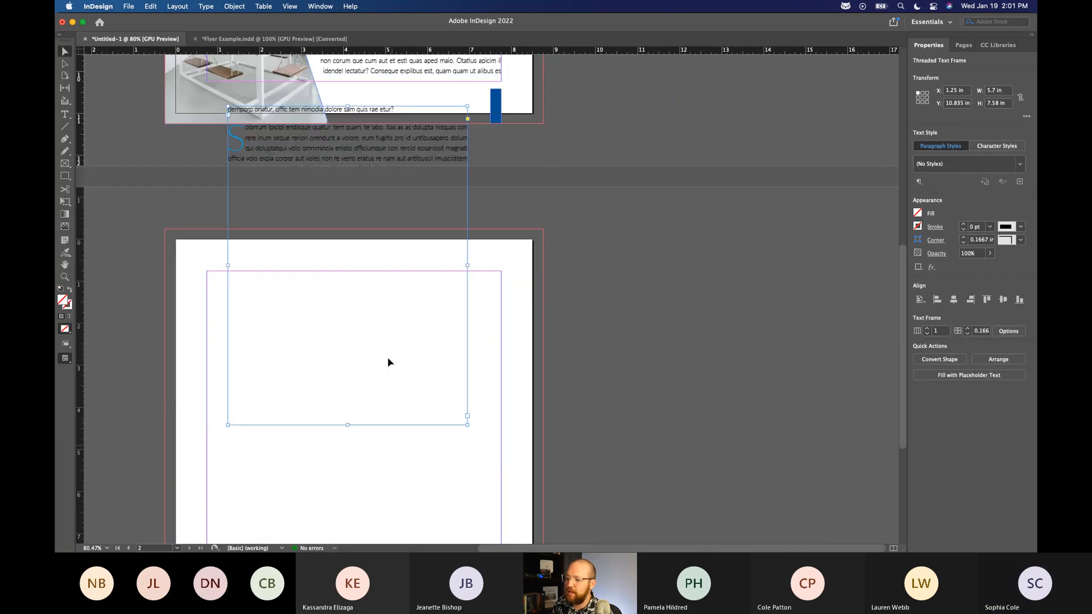
{"action": "scroll", "coordinate": [345, 187], "scroll_direction": "up", "scroll_amount": 2}
{"action": "scroll", "coordinate": [344, 187], "scroll_direction": "up", "scroll_amount": 3}
{"action": "left_click_drag", "start_coordinate": [346, 155], "coordinate": [348, 362]}
{"action": "left_click", "coordinate": [495, 344]}
{"action": "scroll", "coordinate": [462, 338], "scroll_direction": "down", "scroll_amount": 2}
{"action": "scroll", "coordinate": [390, 394], "scroll_direction": "down", "scroll_amount": 2}
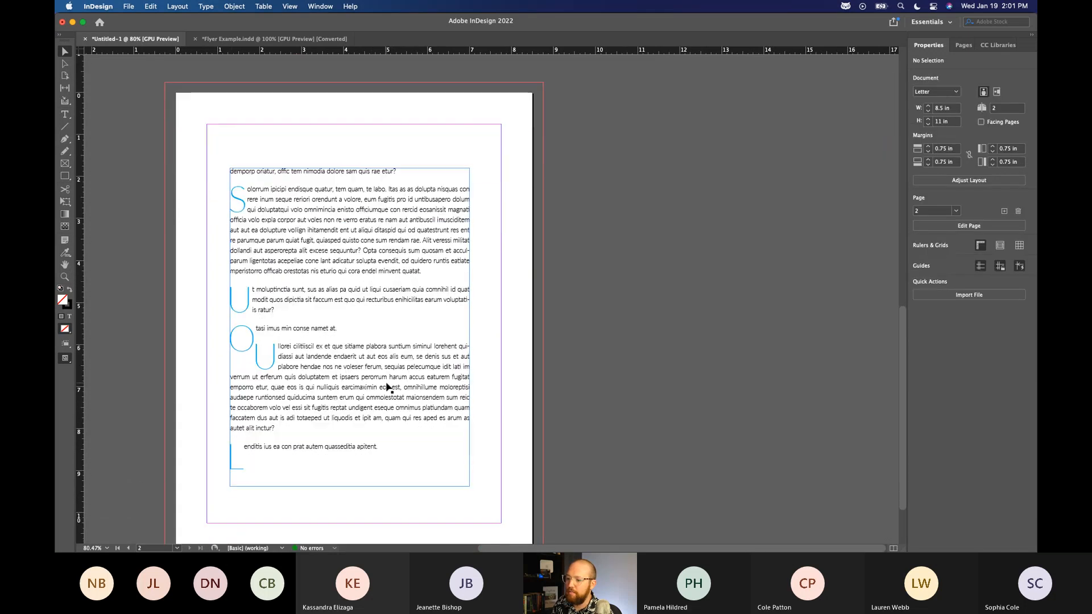
Delete the threaded overflow text frame from page 2
{"action": "scroll", "coordinate": [388, 390], "scroll_direction": "left", "scroll_amount": 1}
{"action": "scroll", "coordinate": [381, 375], "scroll_direction": "up", "scroll_amount": 3}
{"action": "left_click", "coordinate": [465, 312]}
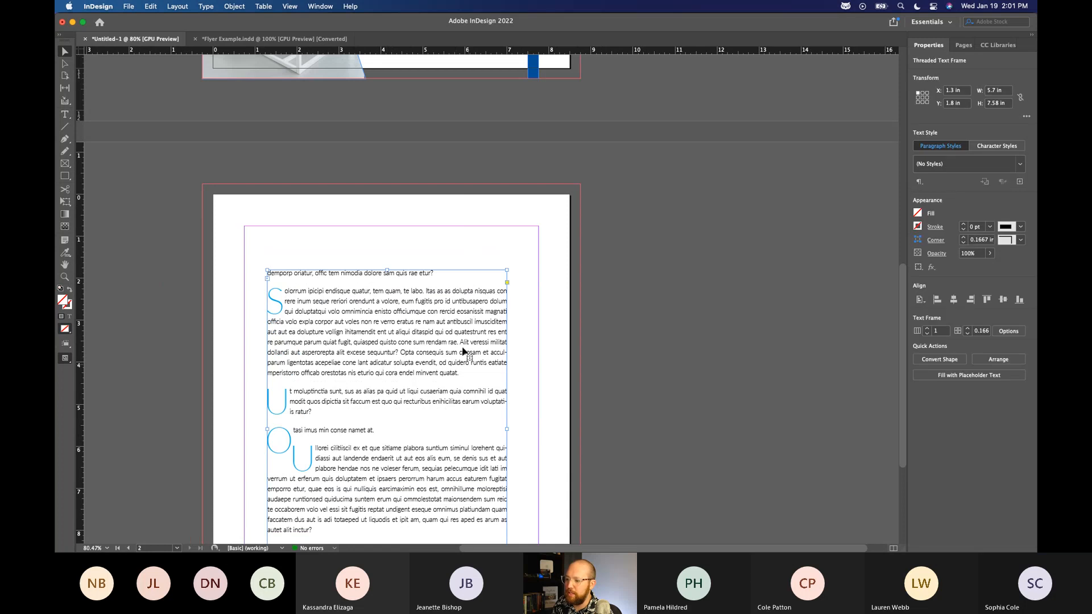
{"action": "scroll", "coordinate": [460, 341], "scroll_direction": "left", "scroll_amount": 1}
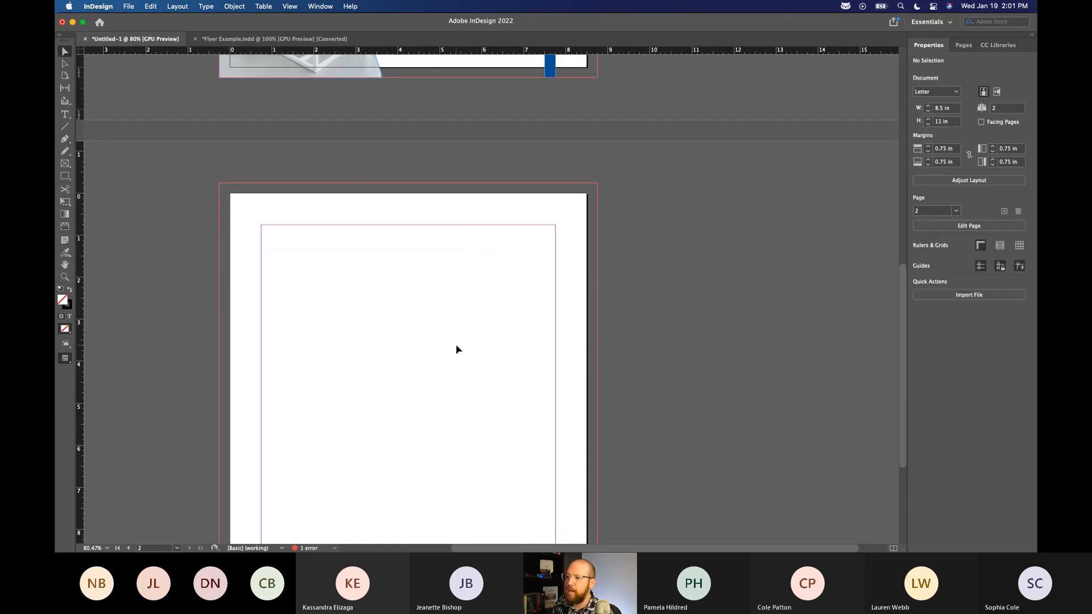
Copy the city skyline header image on page 1
{"action": "scroll", "coordinate": [423, 304], "scroll_direction": "up", "scroll_amount": 6}
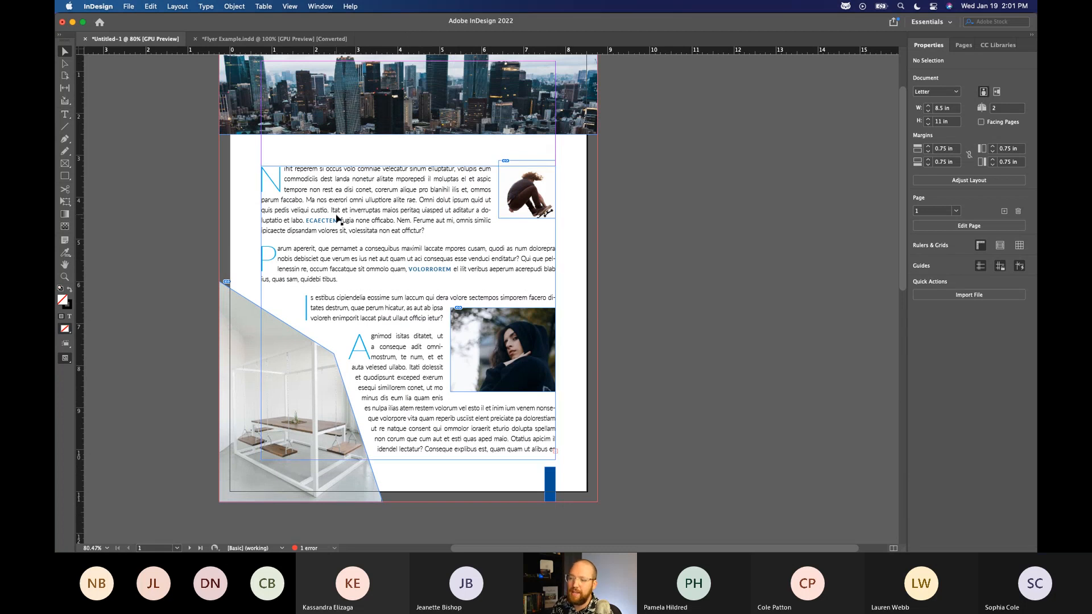
{"action": "scroll", "coordinate": [338, 219], "scroll_direction": "down", "scroll_amount": 7}
{"action": "scroll", "coordinate": [361, 369], "scroll_direction": "up", "scroll_amount": 3}
{"action": "scroll", "coordinate": [360, 369], "scroll_direction": "up", "scroll_amount": 5}
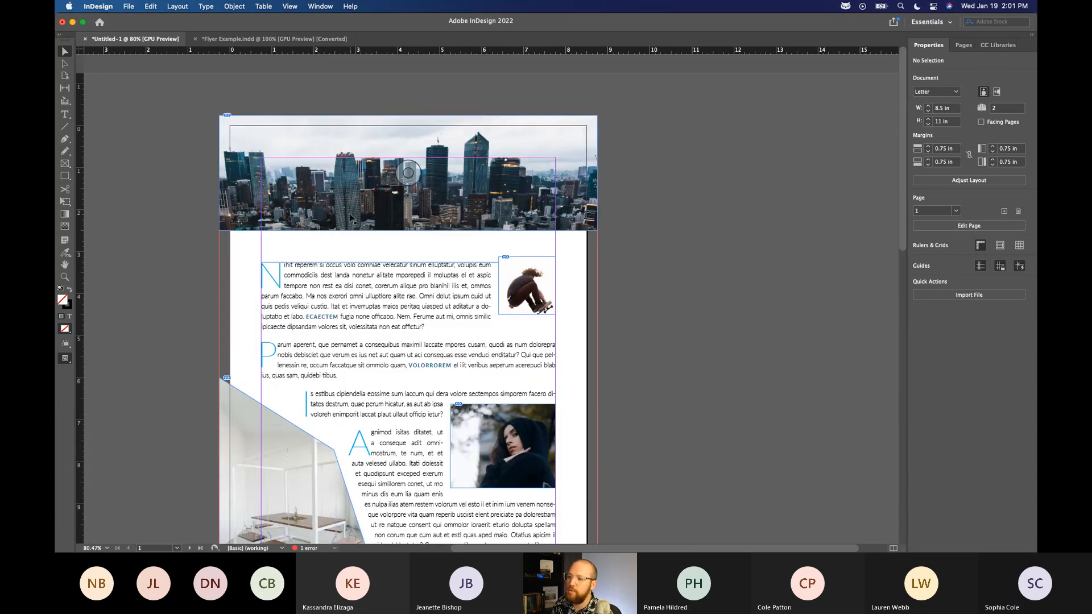
{"action": "left_click", "coordinate": [272, 215]}
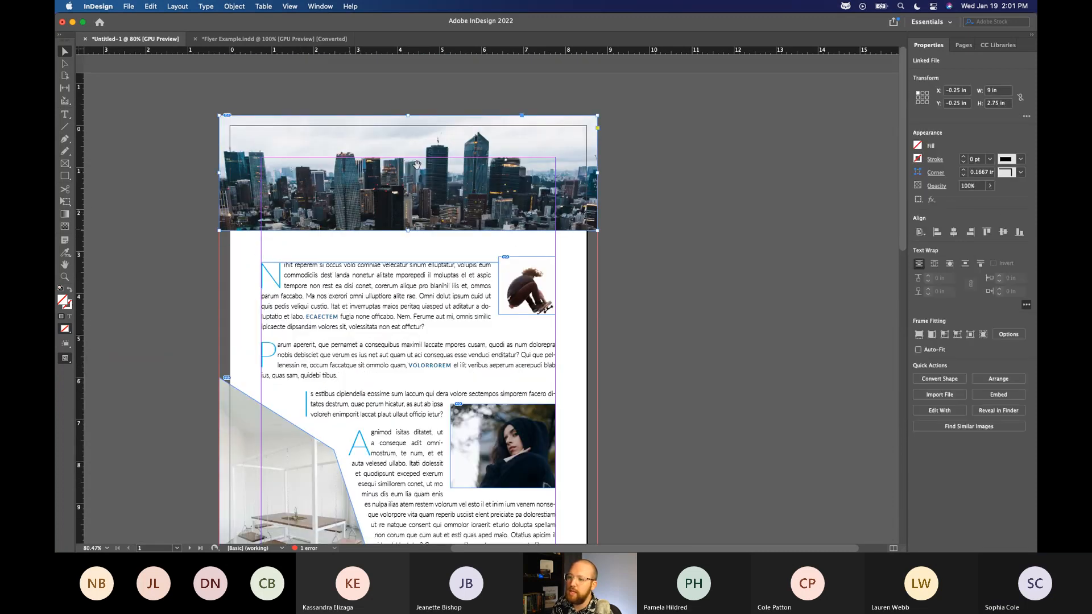
{"action": "right_click", "coordinate": [327, 152]}
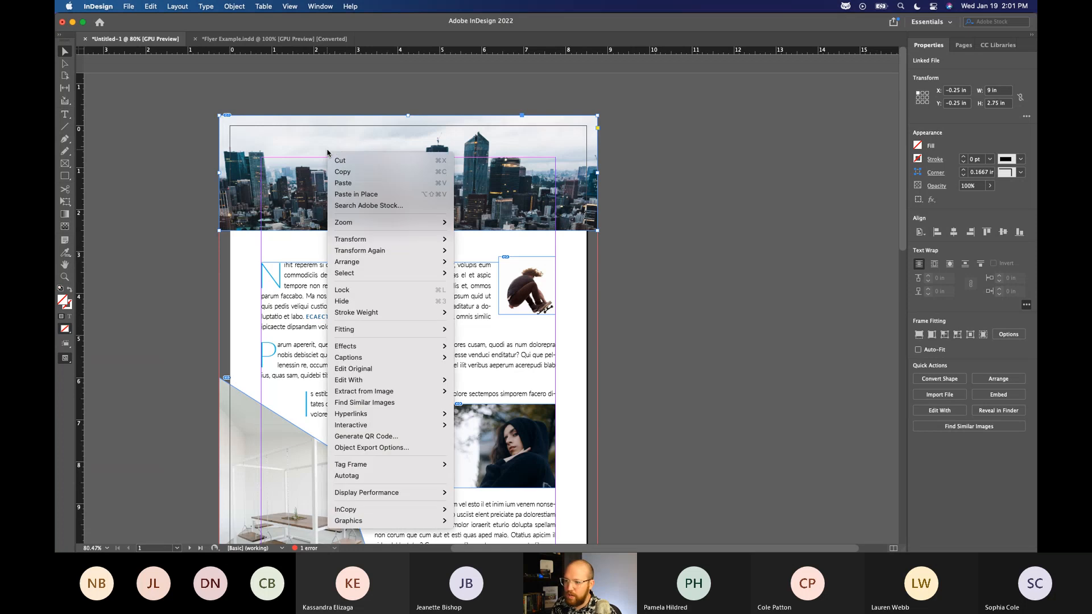
{"action": "left_click", "coordinate": [344, 172]}
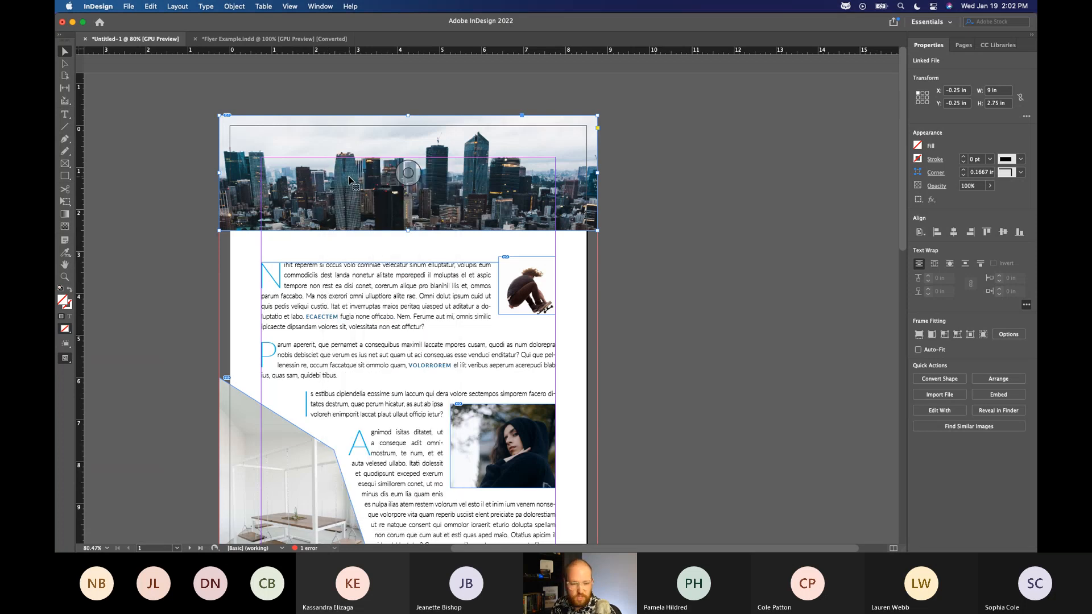
Try a regular paste of the skyline image on page 2, and delete the pasted copy
{"action": "scroll", "coordinate": [348, 177], "scroll_direction": "down", "scroll_amount": 10}
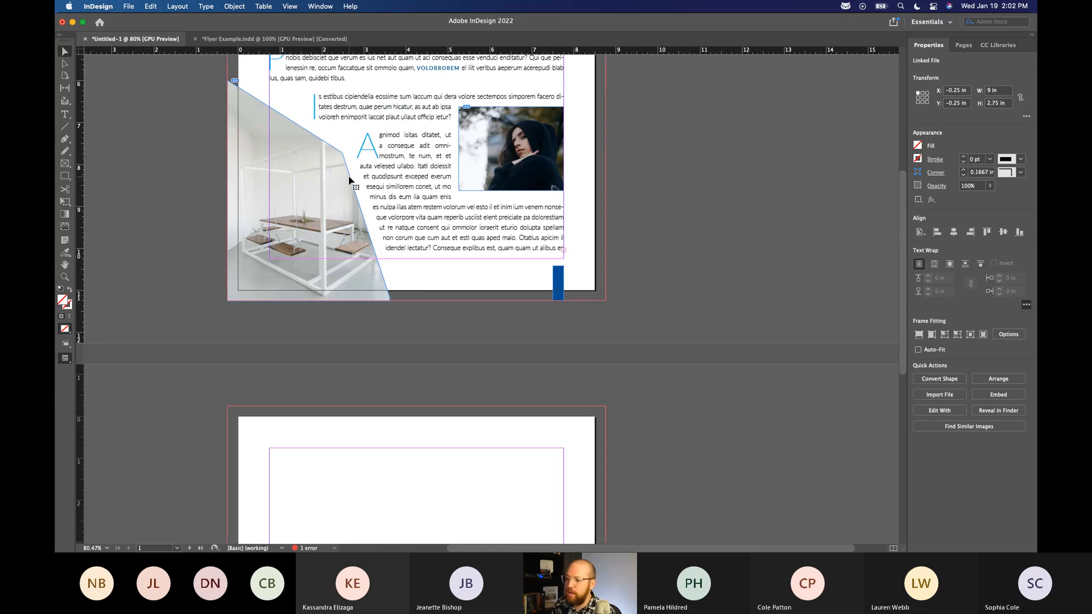
{"action": "scroll", "coordinate": [349, 180], "scroll_direction": "up", "scroll_amount": 3}
{"action": "left_click", "coordinate": [358, 236]}
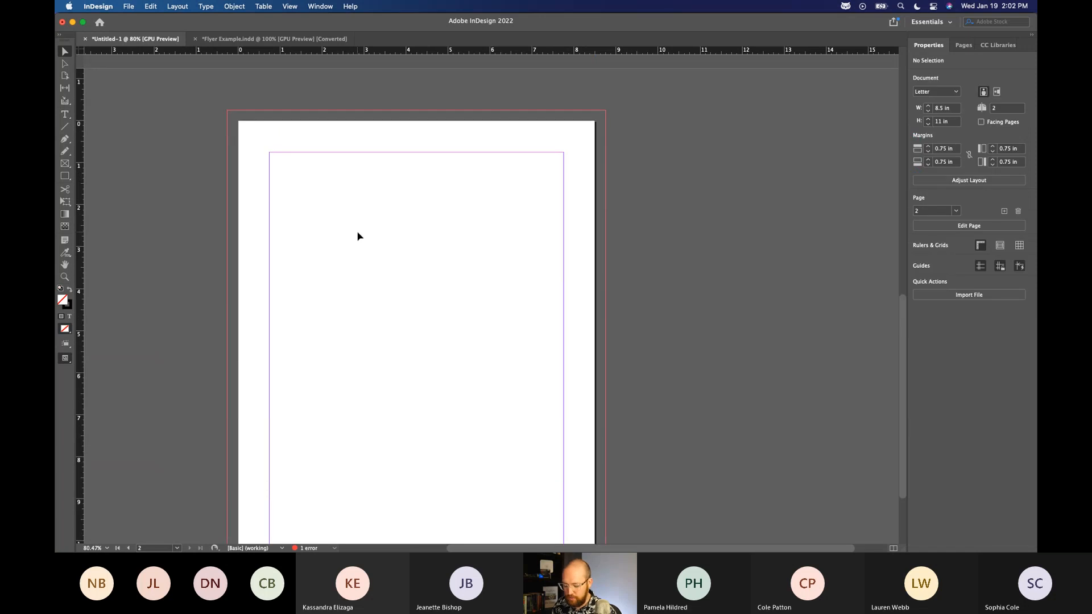
{"action": "key", "text": "super+v"}
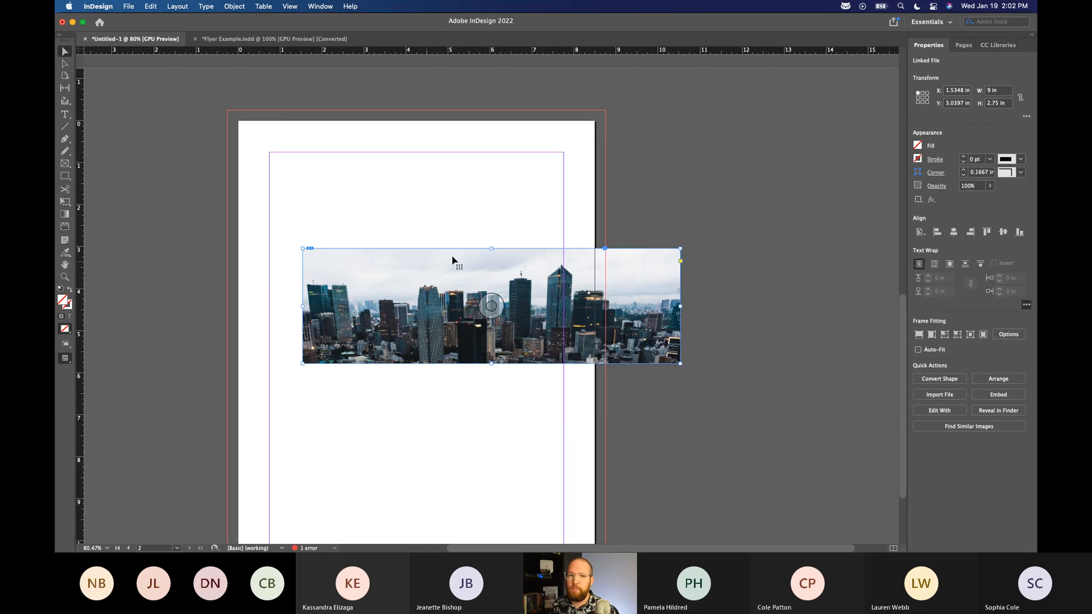
{"action": "key", "text": "Delete"}
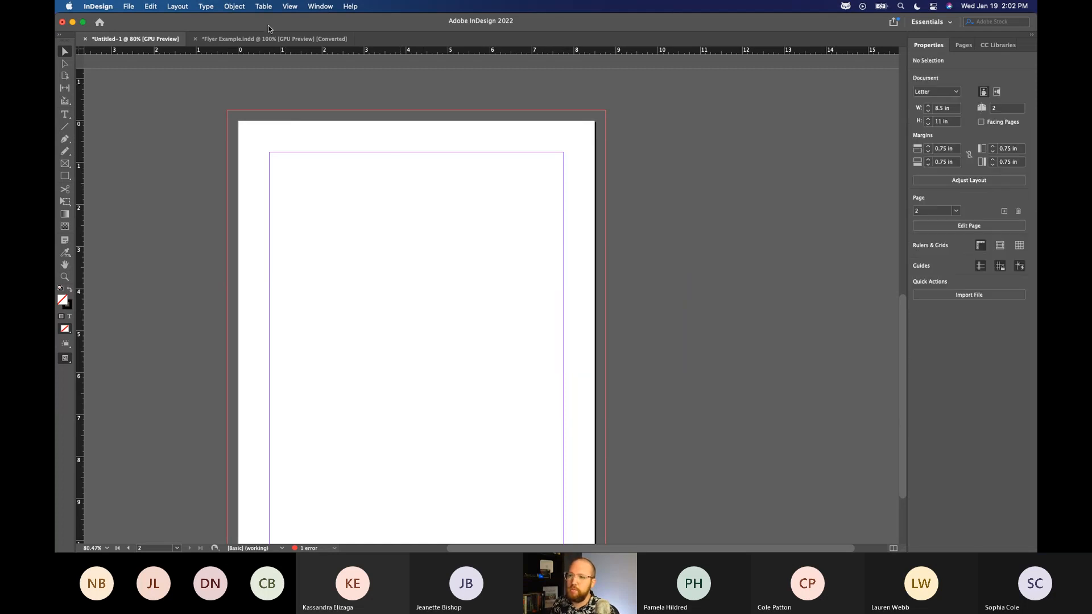
Paste the copied skyline image in place at the head of page 2
{"action": "left_click", "coordinate": [151, 6]}
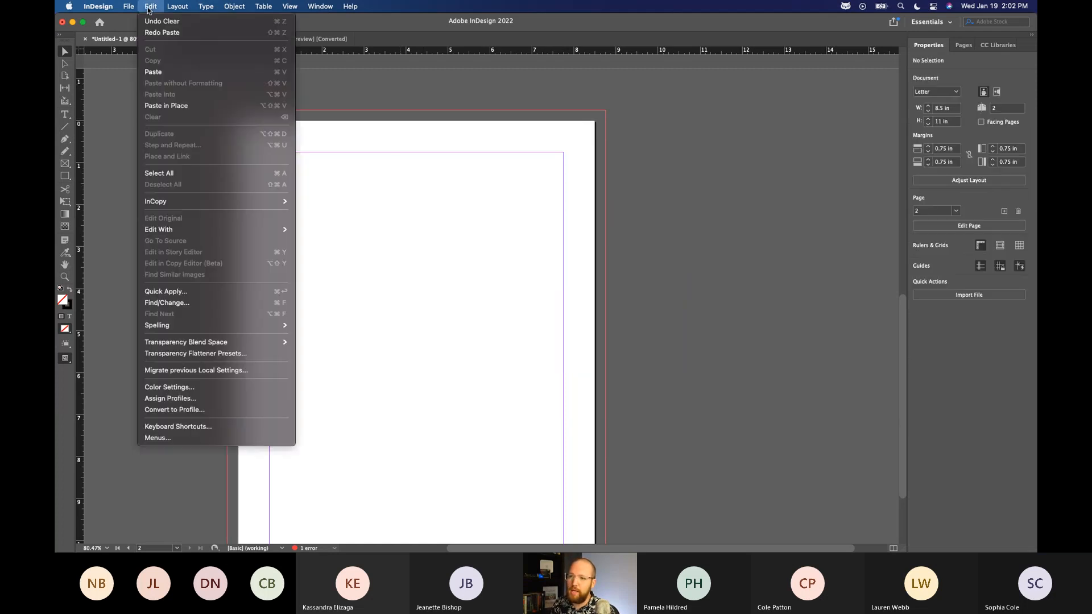
{"action": "left_click", "coordinate": [170, 106]}
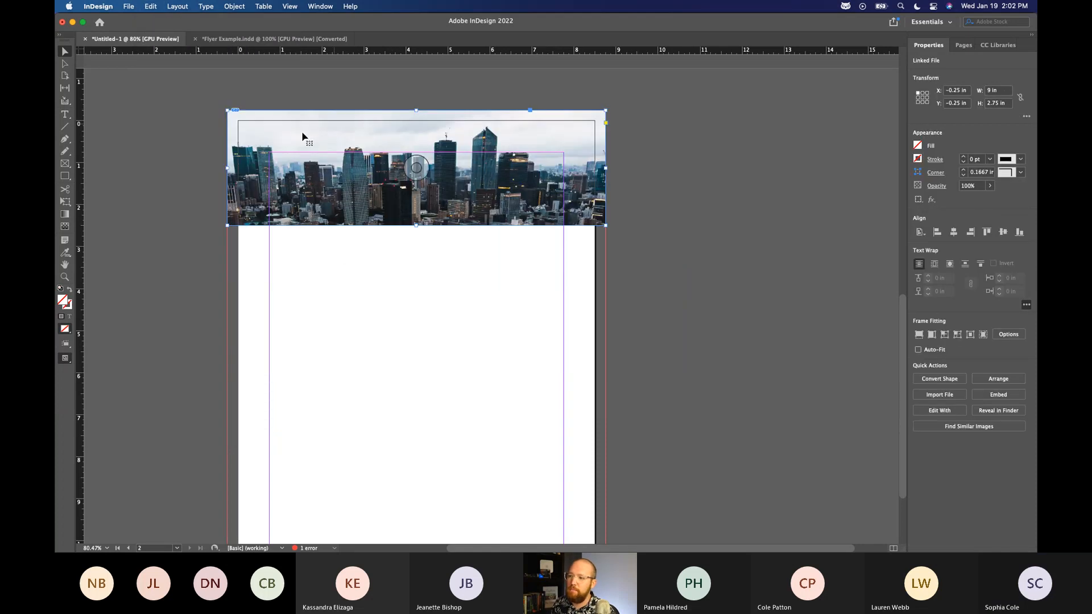
Copy the body text frame from page 1, paste it in place on page 2 and deselect it
{"action": "scroll", "coordinate": [434, 276], "scroll_direction": "up", "scroll_amount": 10}
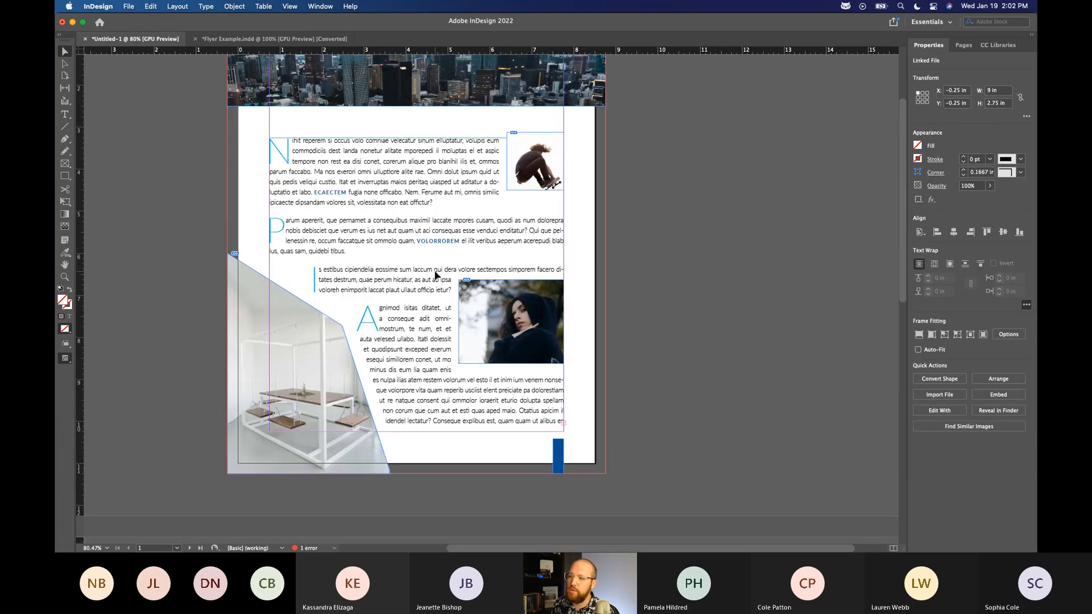
{"action": "left_click", "coordinate": [379, 199]}
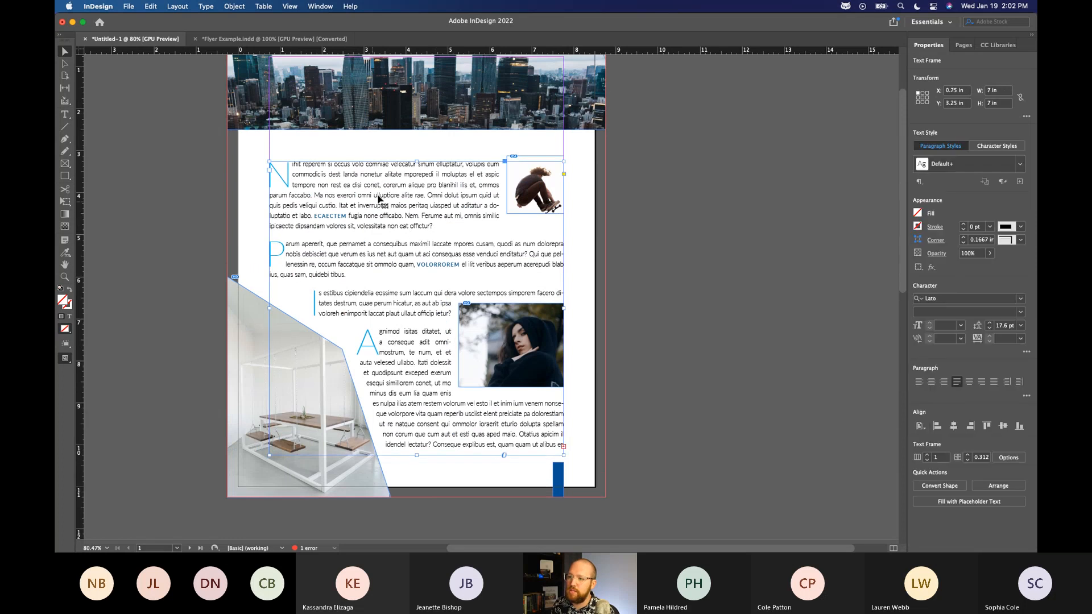
{"action": "right_click", "coordinate": [349, 197]}
{"action": "left_click", "coordinate": [364, 176]}
{"action": "scroll", "coordinate": [365, 230], "scroll_direction": "down", "scroll_amount": 10}
{"action": "scroll", "coordinate": [365, 226], "scroll_direction": "down", "scroll_amount": 3}
{"action": "left_click", "coordinate": [365, 226]}
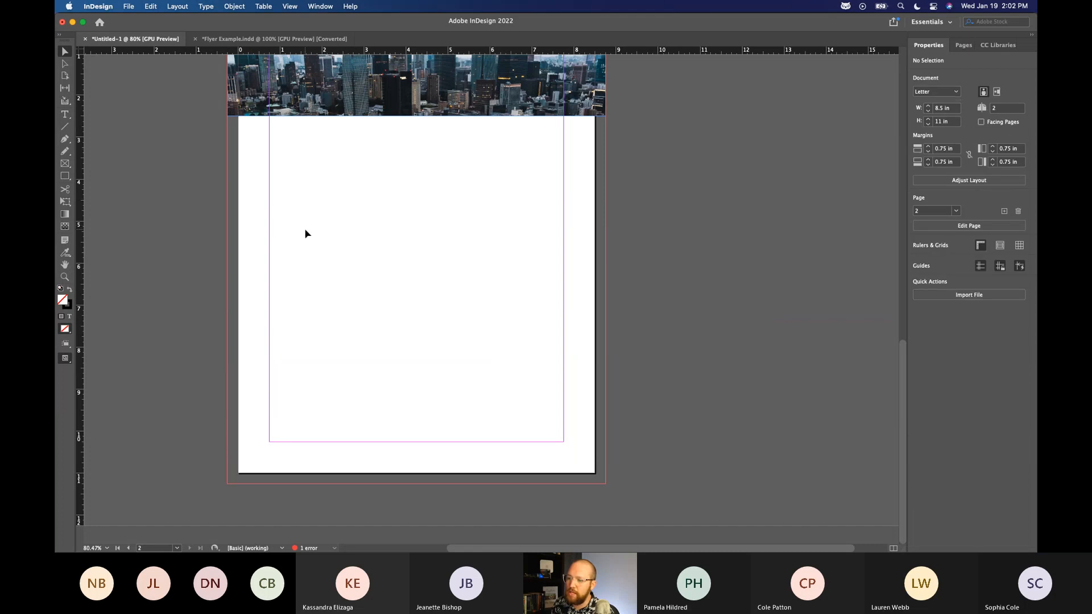
{"action": "right_click", "coordinate": [314, 164]}
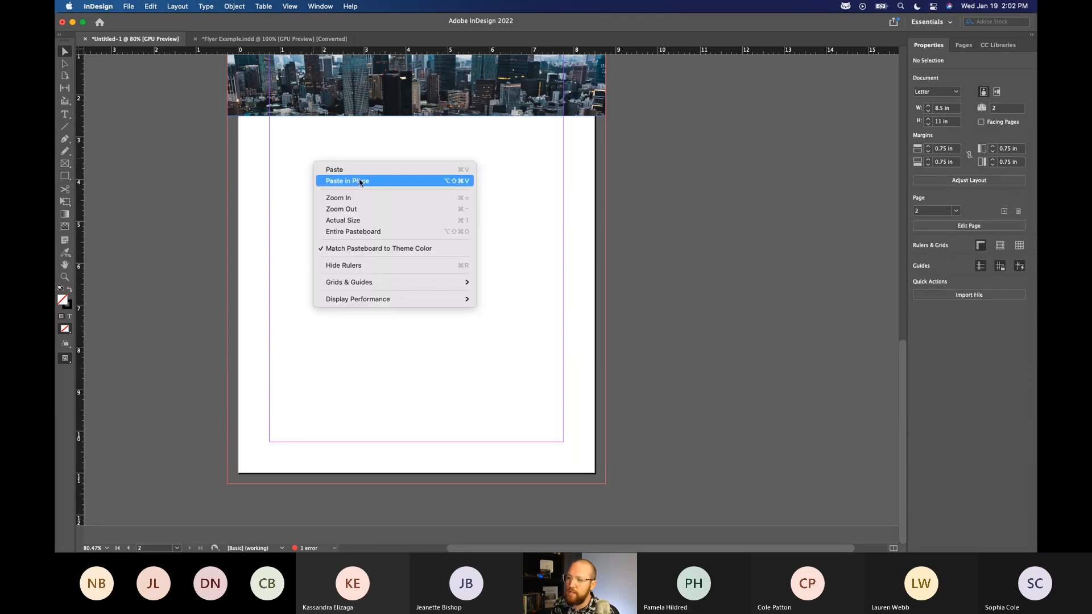
{"action": "left_click", "coordinate": [360, 180]}
{"action": "left_click", "coordinate": [658, 279]}
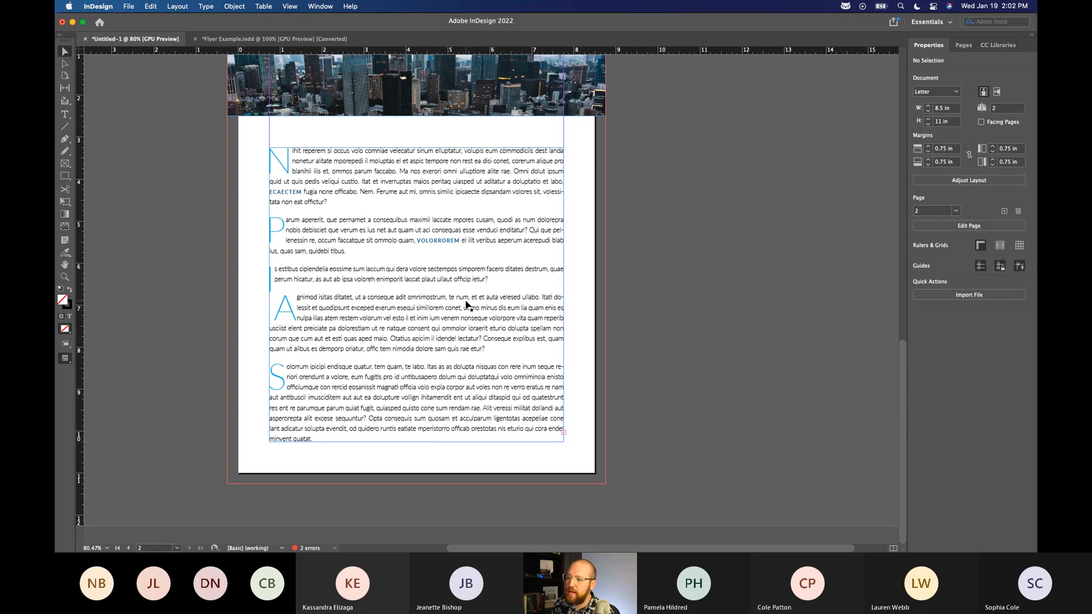
{"action": "scroll", "coordinate": [457, 307], "scroll_direction": "up", "scroll_amount": 9}
{"action": "scroll", "coordinate": [397, 234], "scroll_direction": "down", "scroll_amount": 9}
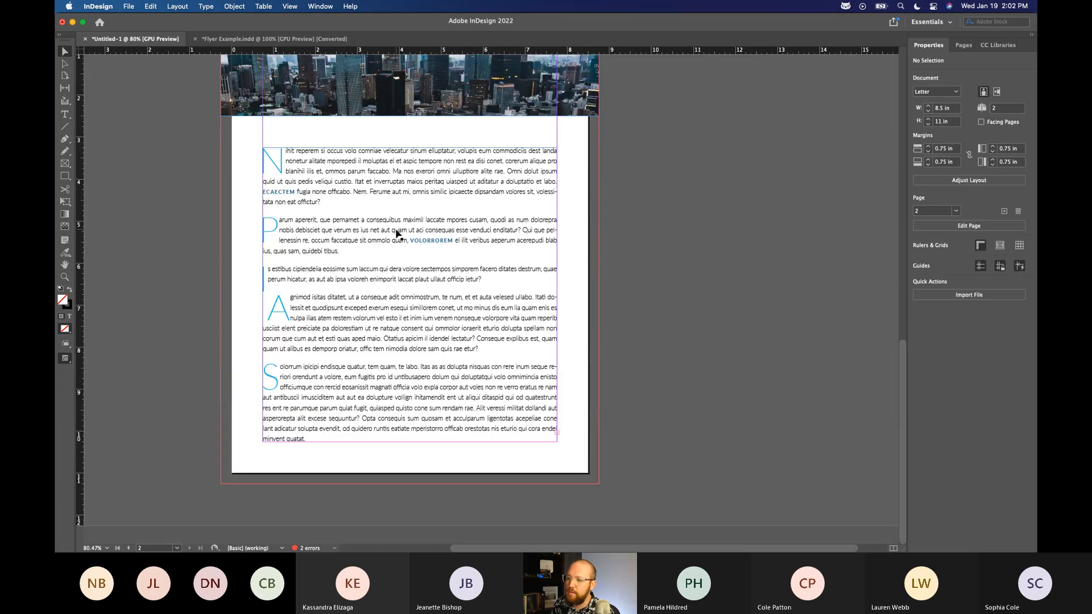
{"action": "scroll", "coordinate": [500, 377], "scroll_direction": "up", "scroll_amount": 10}
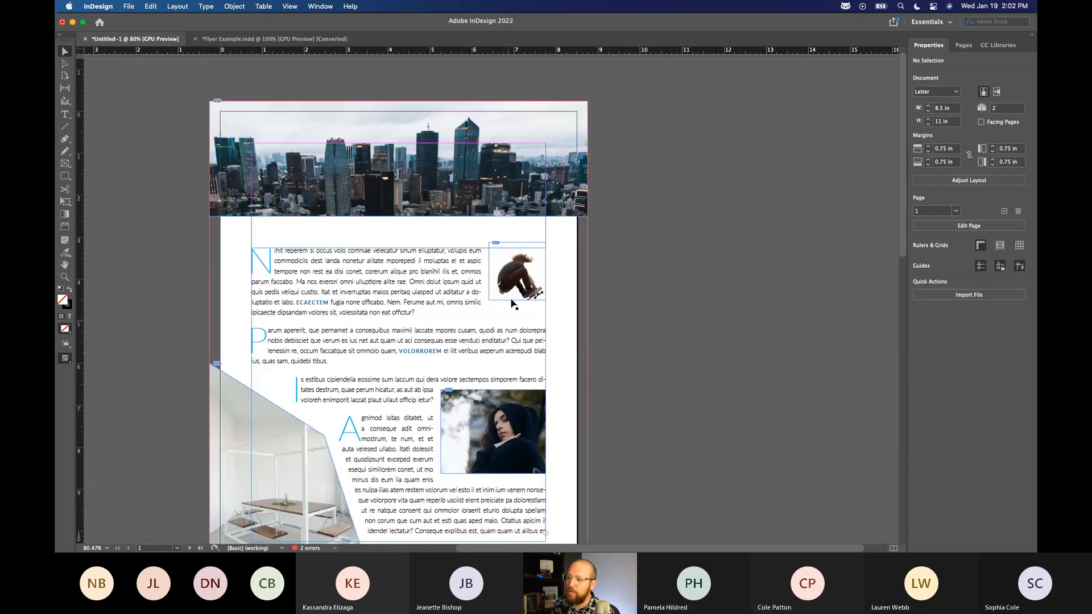
Copy the small blue rectangle at the foot of page 1, paste it in place on page 2 and deselect it
{"action": "scroll", "coordinate": [480, 354], "scroll_direction": "down", "scroll_amount": 10}
{"action": "scroll", "coordinate": [480, 357], "scroll_direction": "down", "scroll_amount": 4}
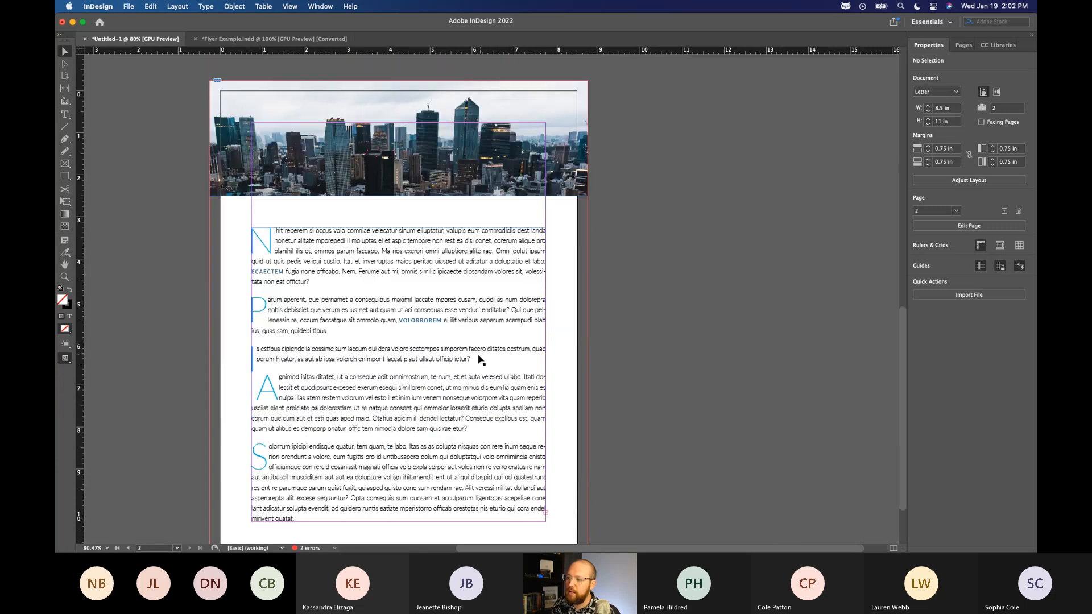
{"action": "scroll", "coordinate": [480, 360], "scroll_direction": "up", "scroll_amount": 10}
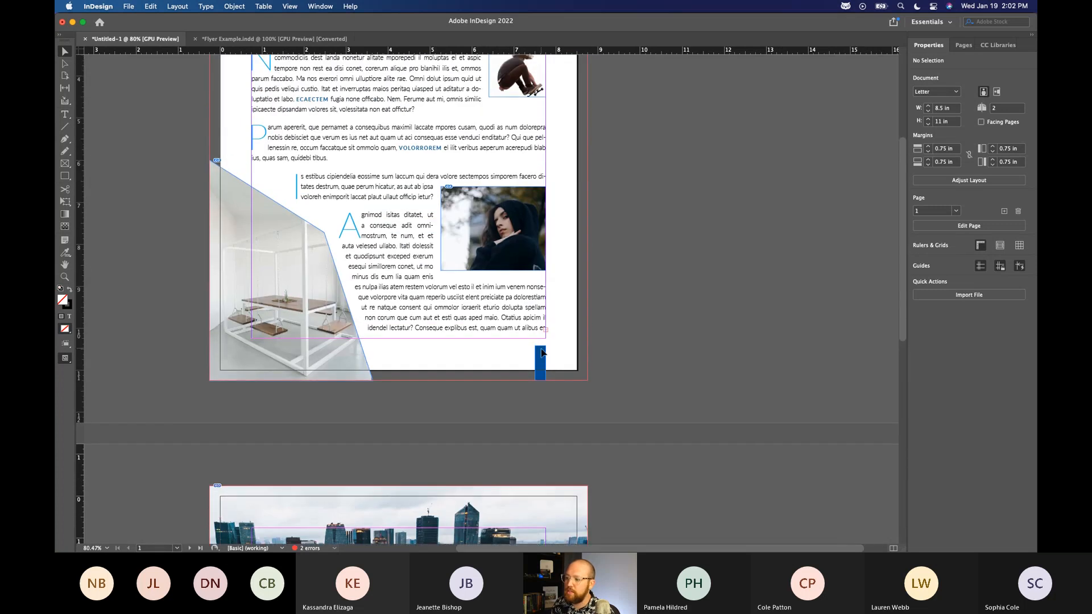
{"action": "left_click", "coordinate": [542, 353]}
{"action": "scroll", "coordinate": [543, 358], "scroll_direction": "down", "scroll_amount": 5}
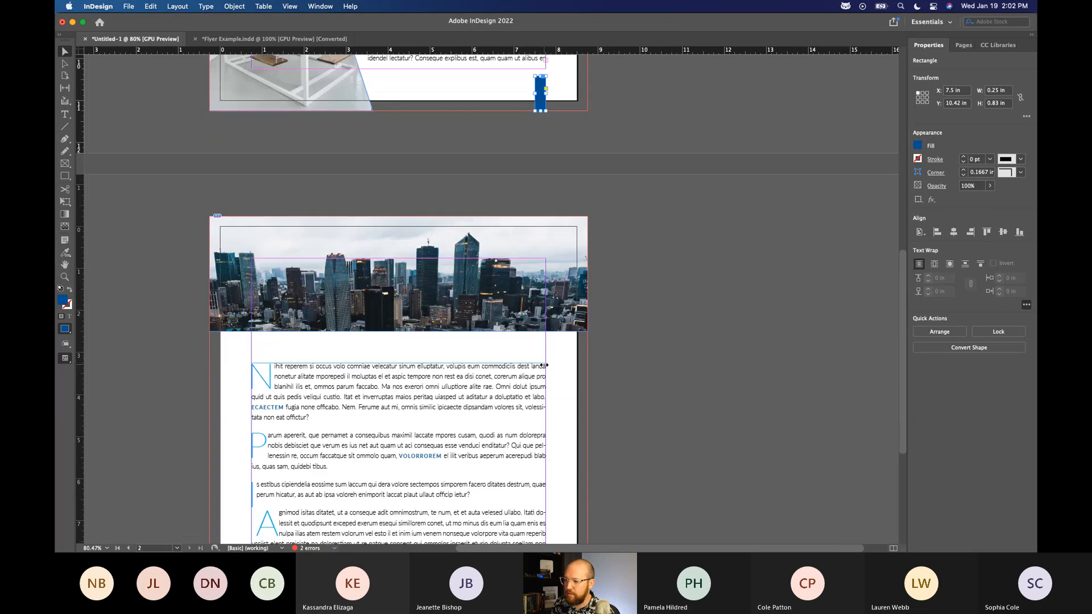
{"action": "scroll", "coordinate": [543, 367], "scroll_direction": "down", "scroll_amount": 5}
{"action": "right_click", "coordinate": [527, 451]}
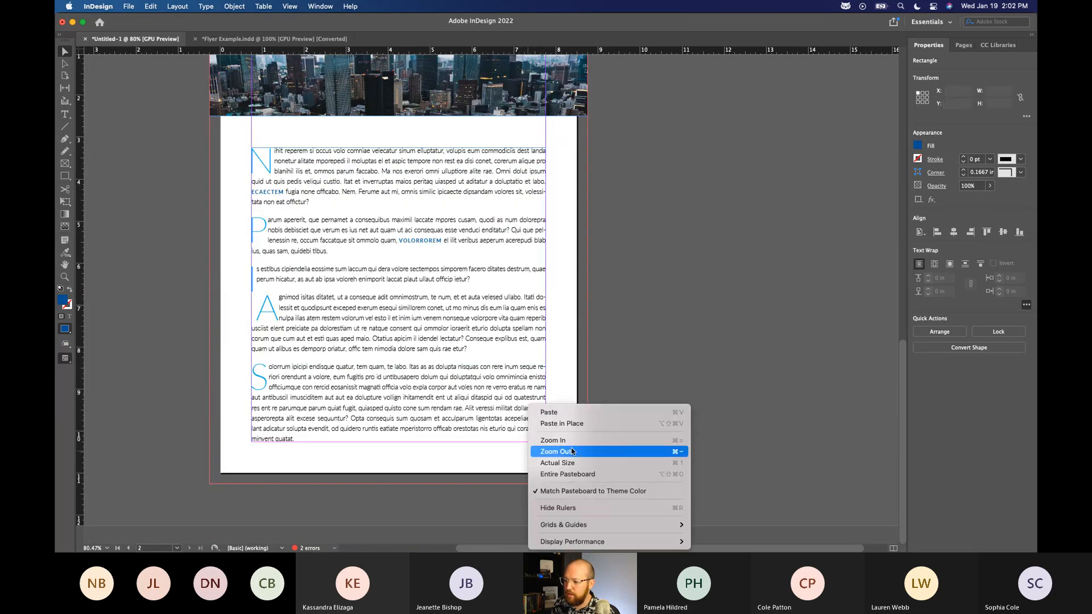
{"action": "left_click", "coordinate": [586, 422]}
{"action": "left_click", "coordinate": [626, 414]}
{"action": "scroll", "coordinate": [627, 415], "scroll_direction": "up", "scroll_amount": 2}
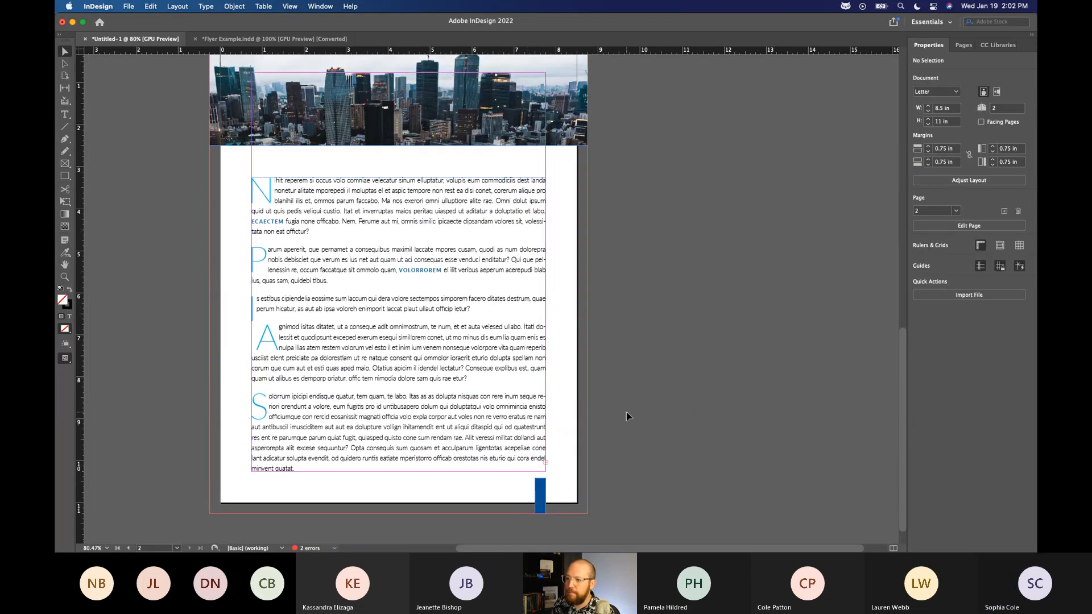
Set the screen mode to Preview and review the layout of both pages without guides and frame edges
{"action": "scroll", "coordinate": [627, 416], "scroll_direction": "up", "scroll_amount": 15}
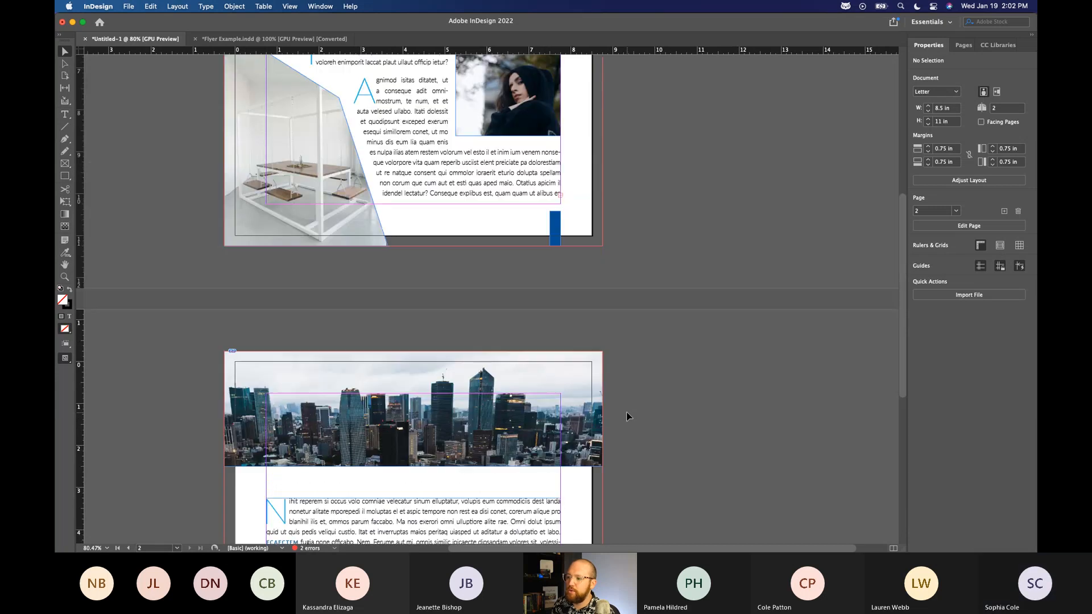
{"action": "scroll", "coordinate": [627, 416], "scroll_direction": "down", "scroll_amount": 18}
{"action": "scroll", "coordinate": [343, 285], "scroll_direction": "up", "scroll_amount": 5}
{"action": "scroll", "coordinate": [374, 381], "scroll_direction": "up", "scroll_amount": 12}
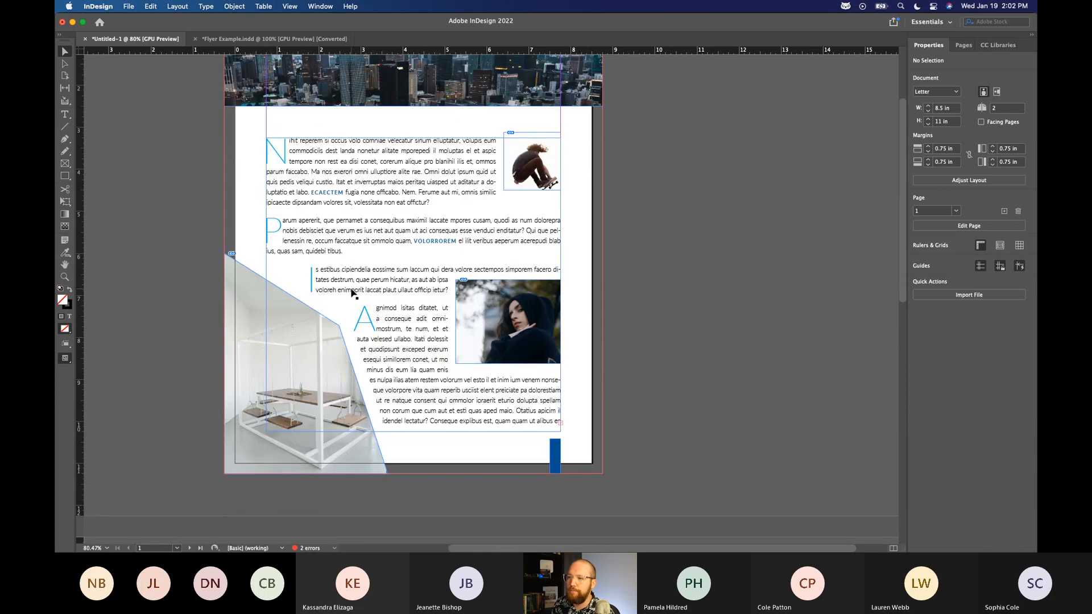
{"action": "left_click", "coordinate": [290, 7]}
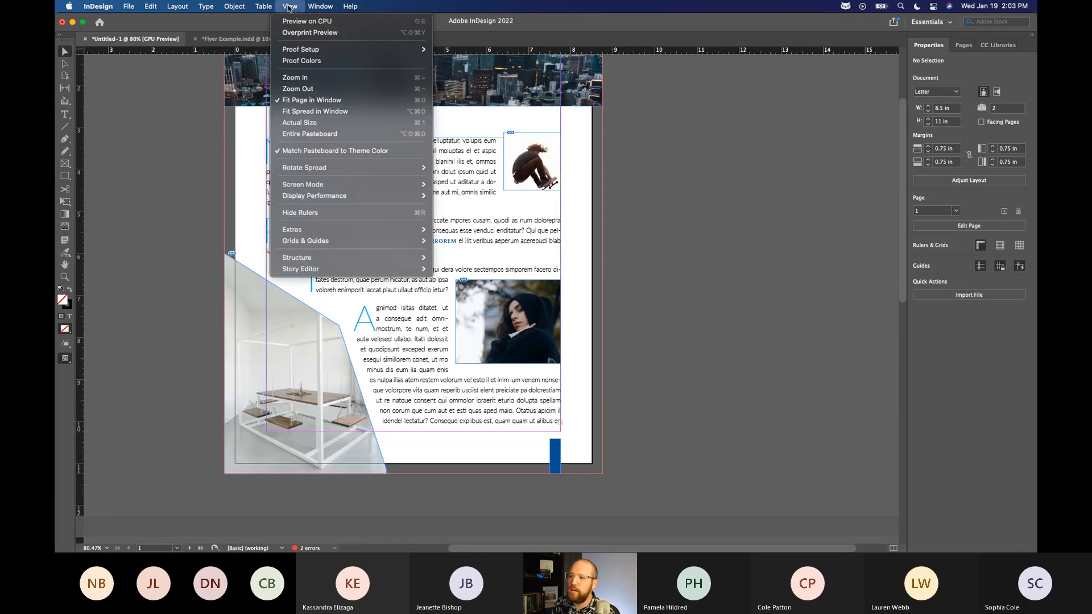
{"action": "mouse_move", "coordinate": [341, 184]}
{"action": "left_click", "coordinate": [489, 196]}
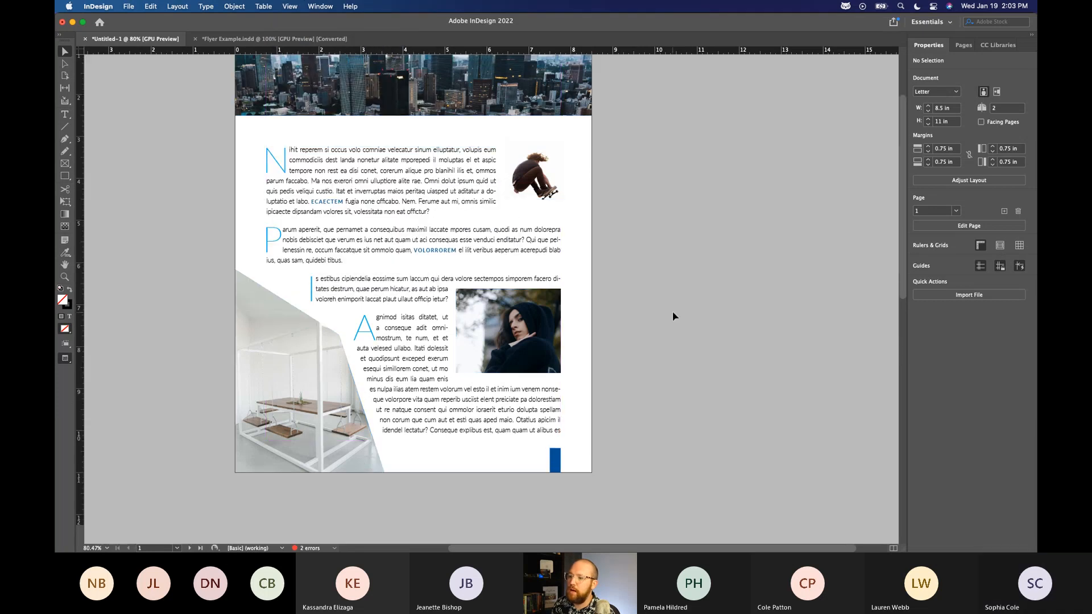
{"action": "scroll", "coordinate": [673, 316], "scroll_direction": "down", "scroll_amount": 10}
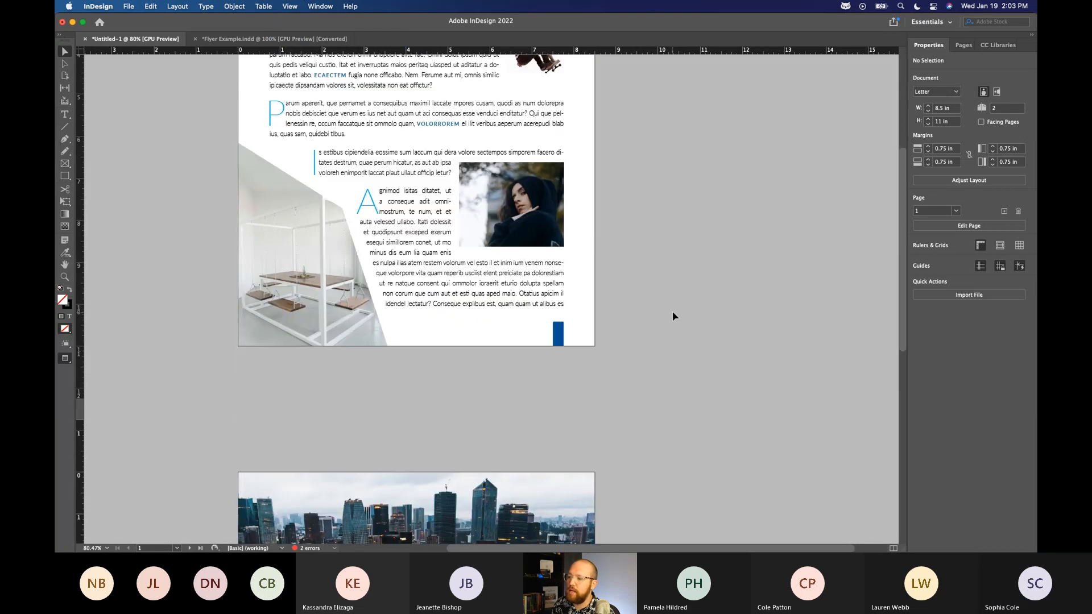
{"action": "scroll", "coordinate": [673, 316], "scroll_direction": "up", "scroll_amount": 10}
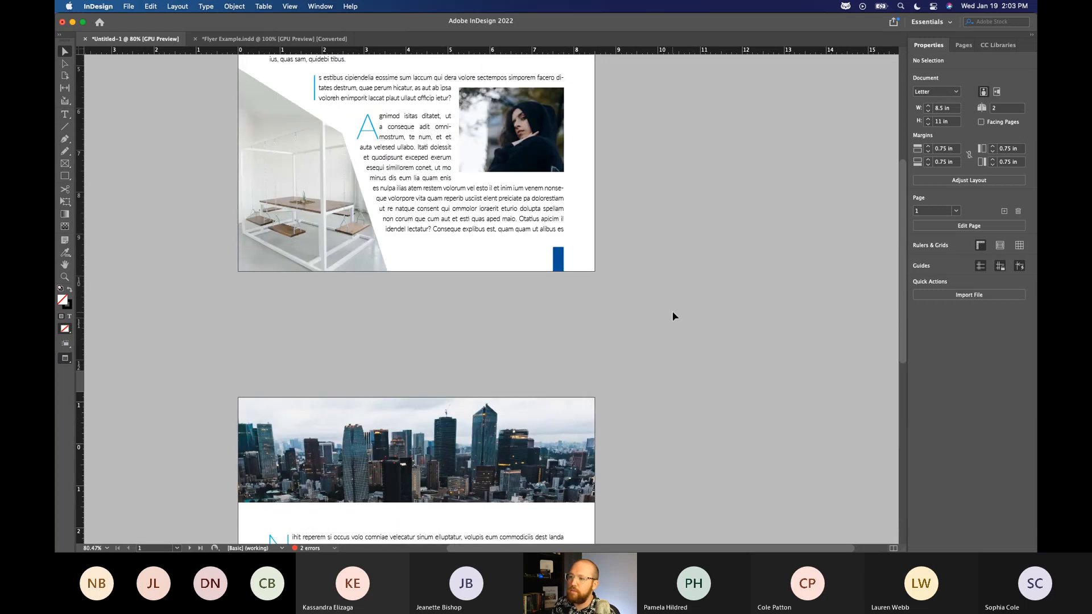
{"action": "scroll", "coordinate": [672, 316], "scroll_direction": "up", "scroll_amount": 2}
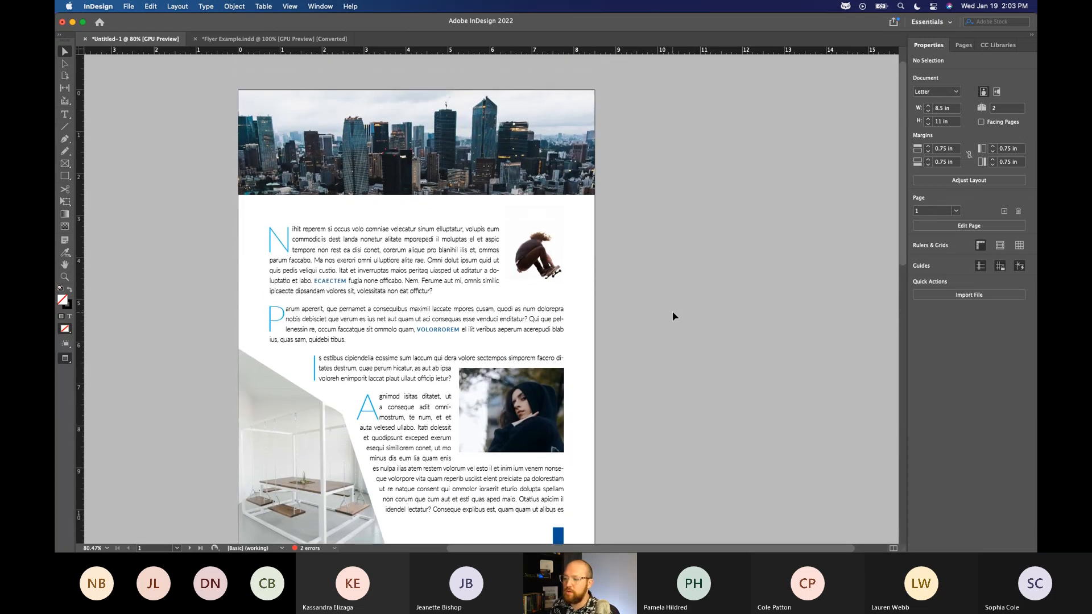
{"action": "scroll", "coordinate": [673, 316], "scroll_direction": "down", "scroll_amount": 6}
{"action": "left_click", "coordinate": [499, 265]}
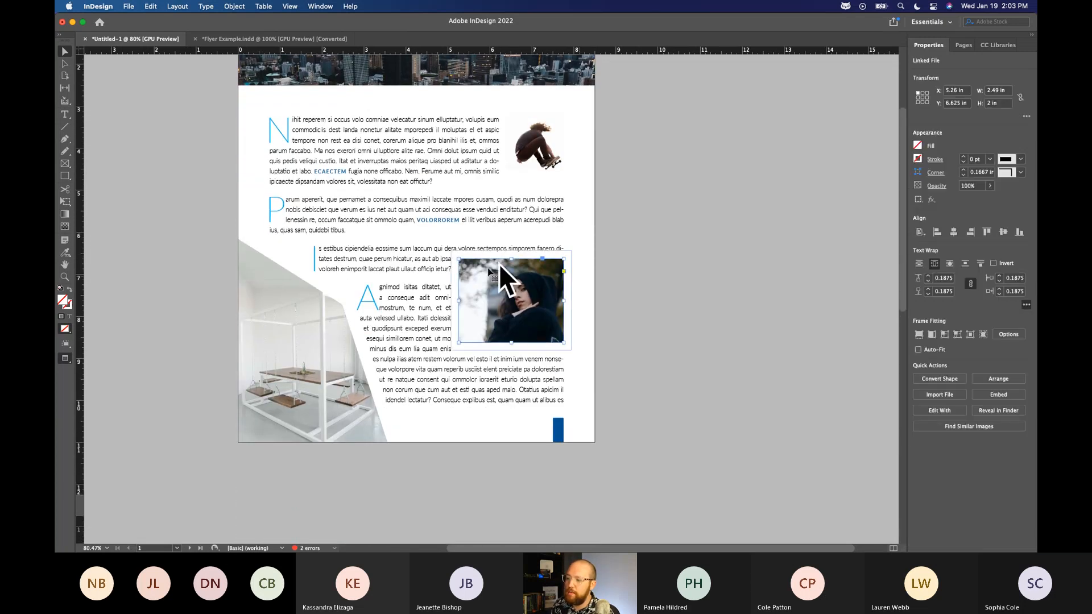
{"action": "left_click", "coordinate": [614, 338]}
{"action": "scroll", "coordinate": [614, 339], "scroll_direction": "up", "scroll_amount": 6}
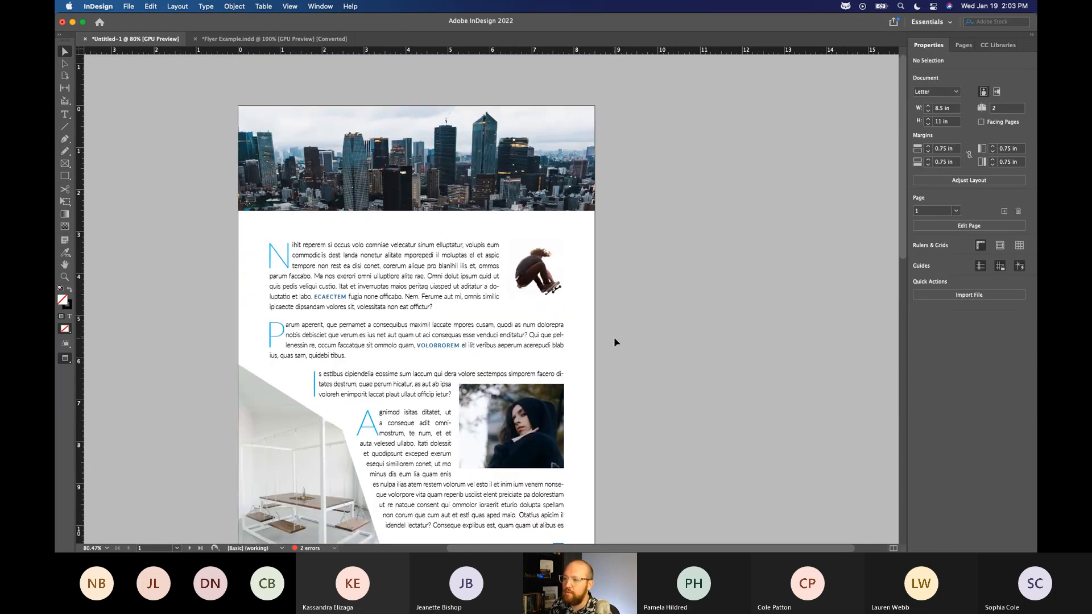
Set the display performance to Typical Display
{"action": "left_click", "coordinate": [290, 7]}
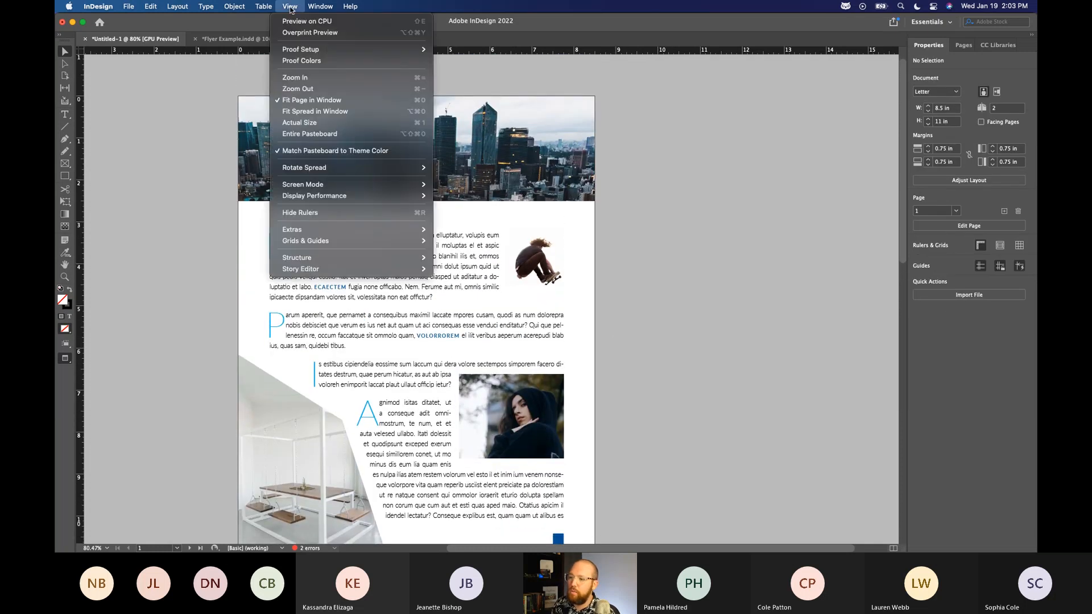
{"action": "mouse_move", "coordinate": [354, 197]}
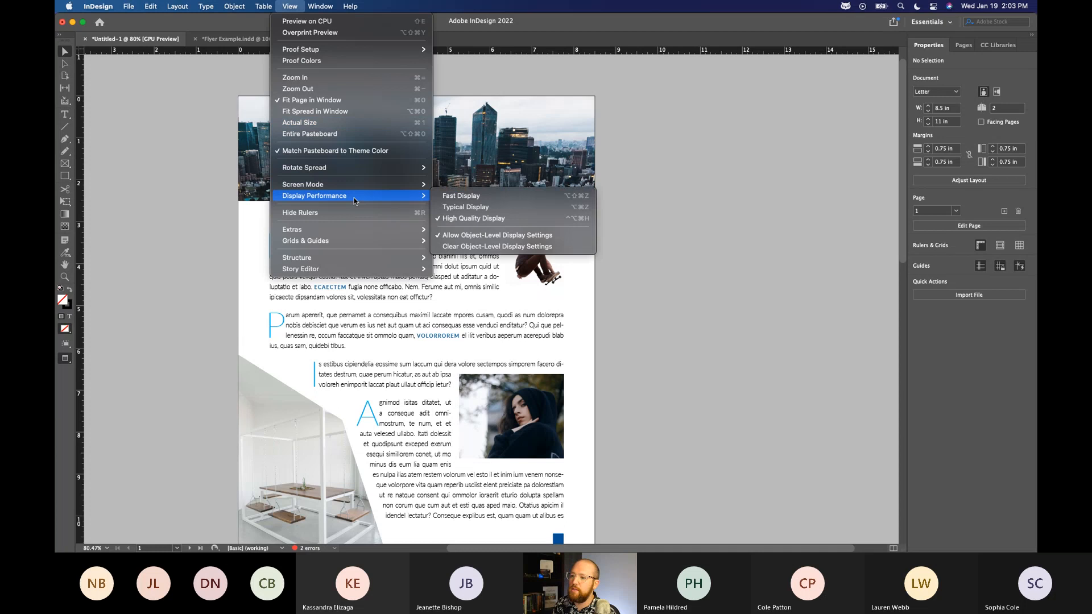
{"action": "left_click", "coordinate": [505, 207]}
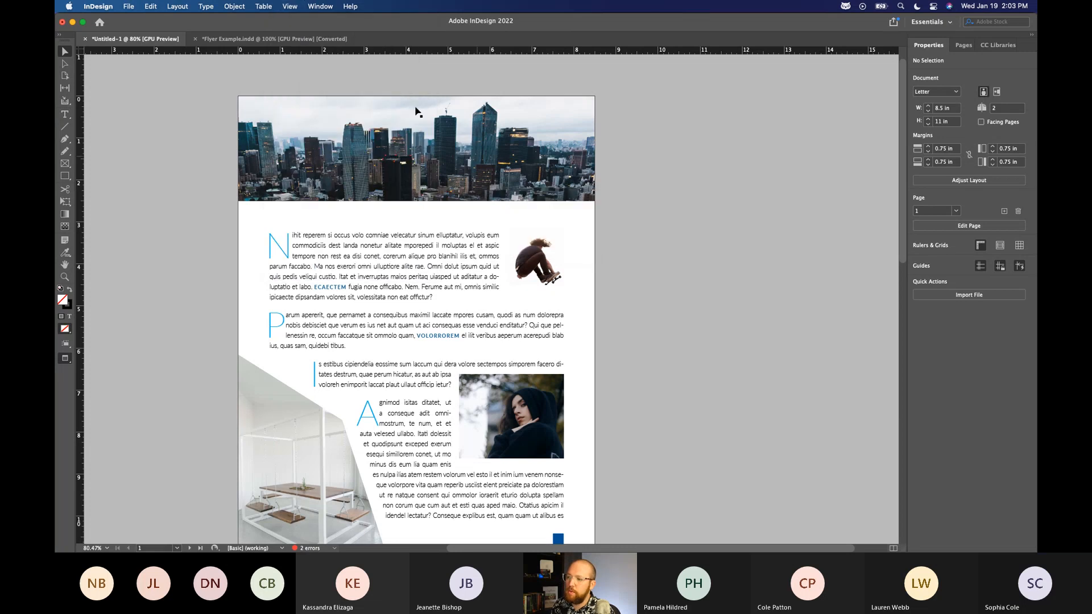
Set the display performance to Fast Display and check how the pages' images are drawn
{"action": "left_click", "coordinate": [290, 7]}
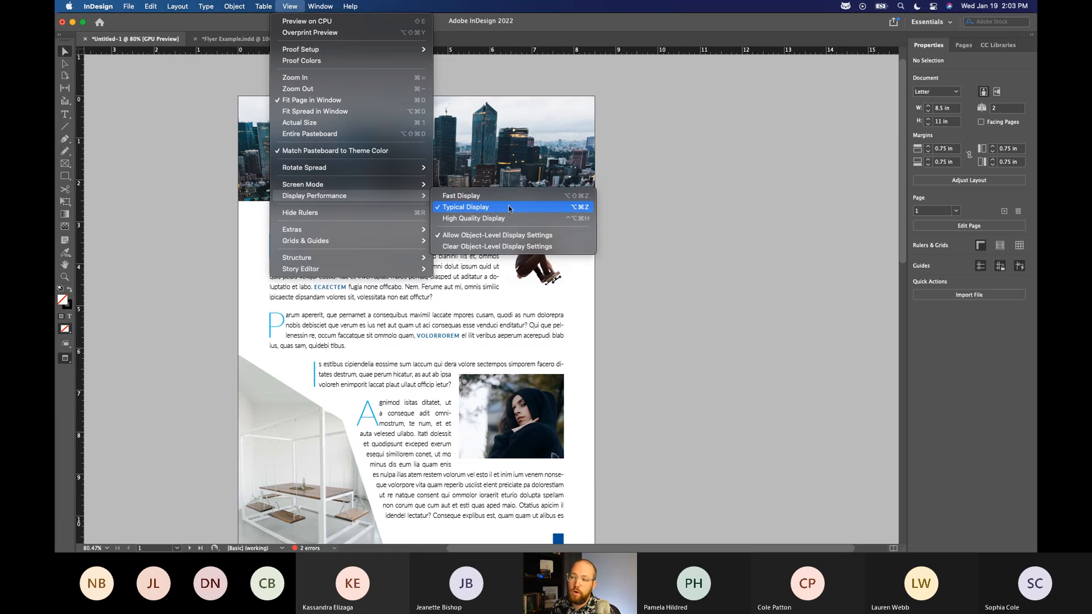
{"action": "left_click", "coordinate": [476, 196]}
{"action": "scroll", "coordinate": [636, 253], "scroll_direction": "down", "scroll_amount": 15}
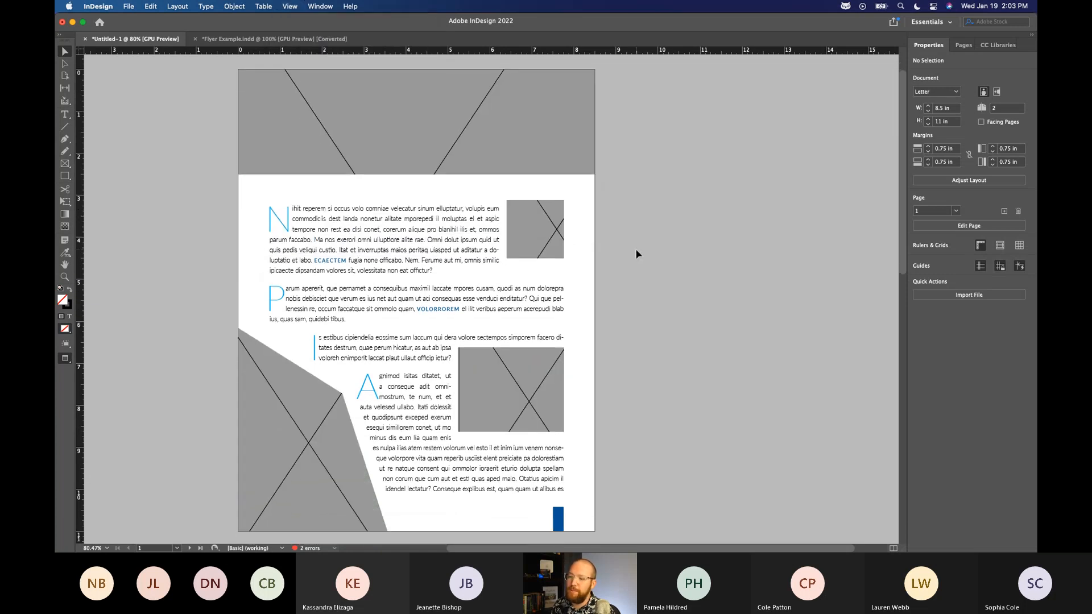
{"action": "scroll", "coordinate": [636, 253], "scroll_direction": "up", "scroll_amount": 10}
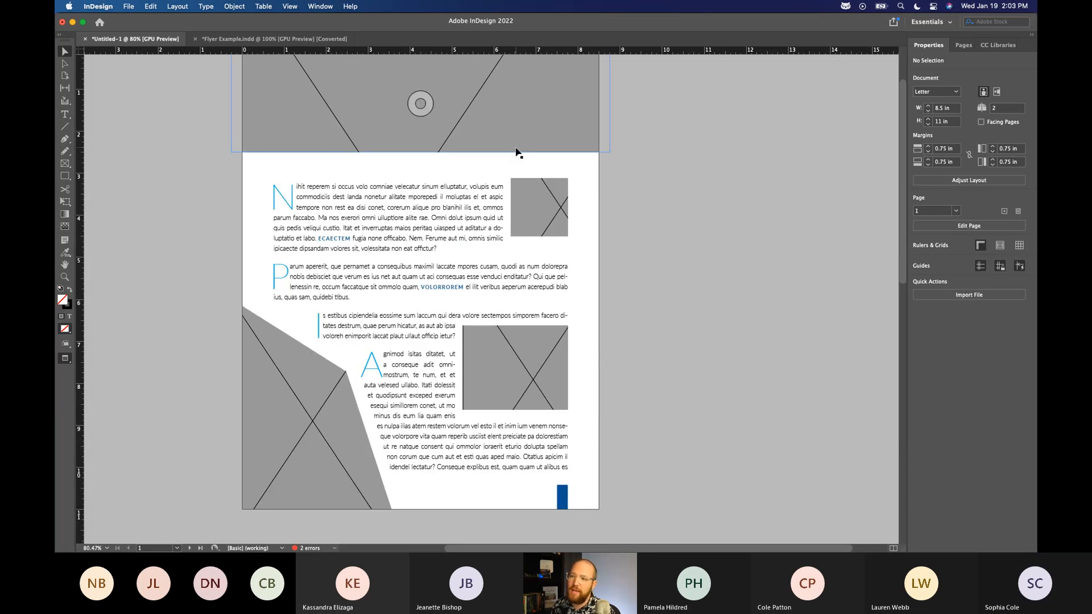
Change the display performance from Fast Display back to Typical Display
{"action": "left_click", "coordinate": [290, 6]}
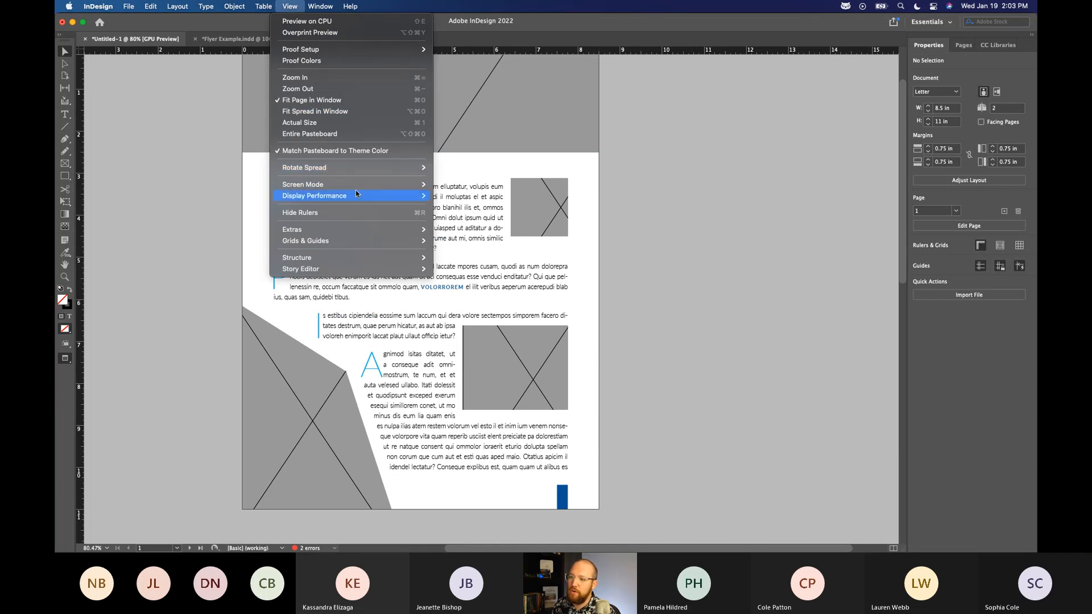
{"action": "mouse_move", "coordinate": [357, 194]}
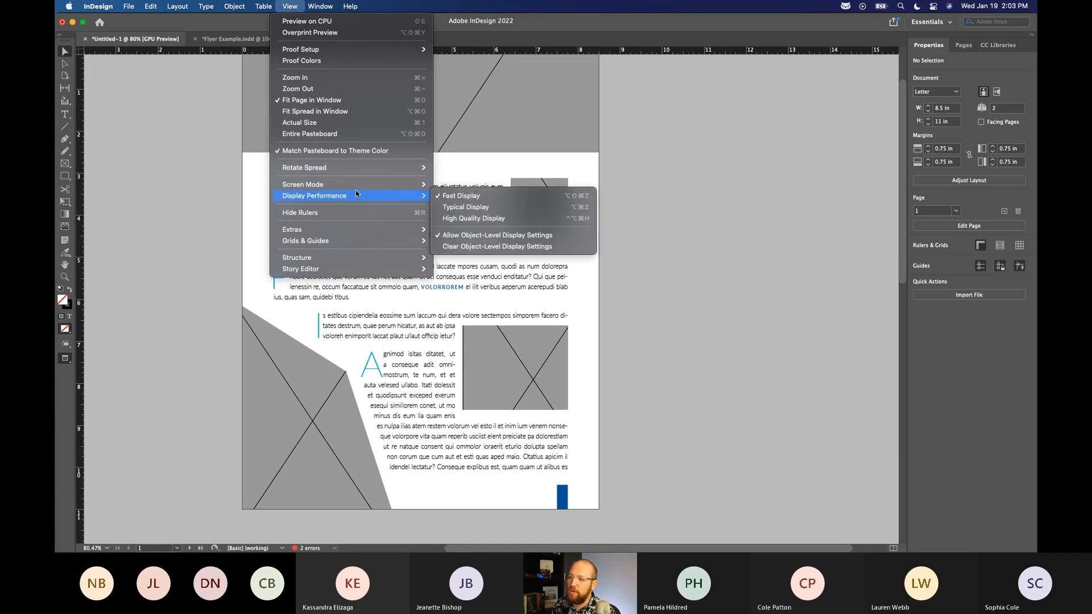
{"action": "left_click", "coordinate": [477, 207]}
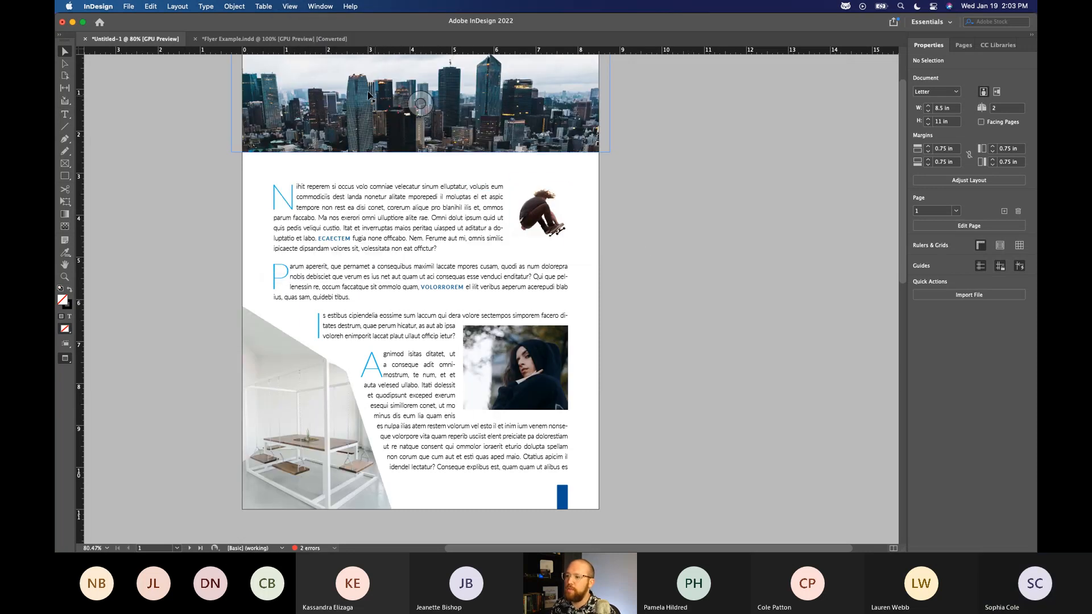
Examine page 1's skyline, skateboarder, swing-table and portrait images up close for their on-screen quality
{"action": "scroll", "coordinate": [421, 107], "scroll_direction": "up", "scroll_amount": 3}
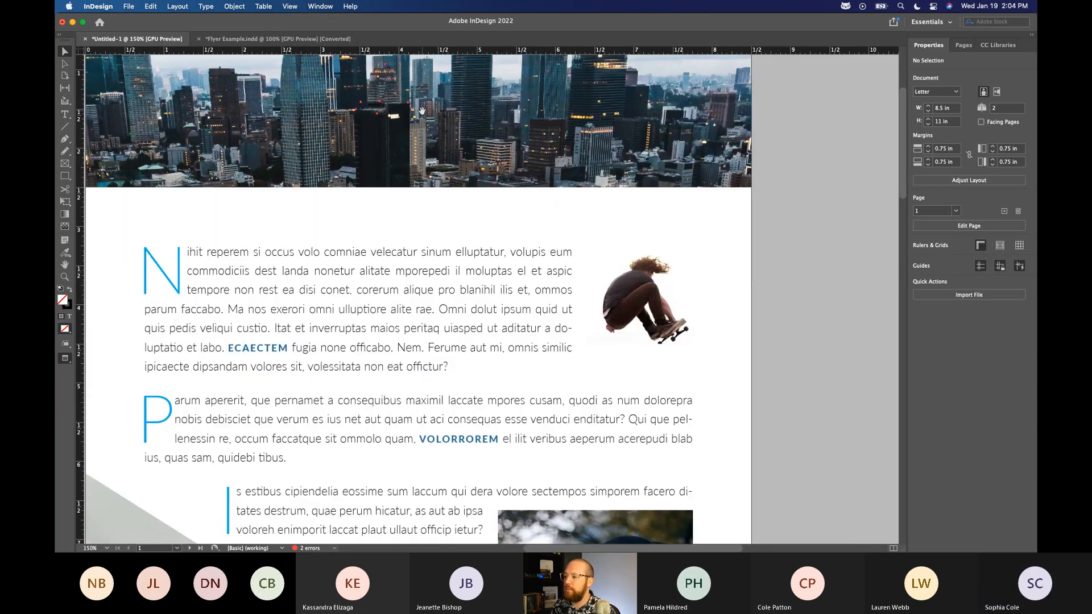
{"action": "left_click_drag", "start_coordinate": [667, 369], "coordinate": [720, 169]}
{"action": "scroll", "coordinate": [649, 419], "scroll_direction": "up", "scroll_amount": 2}
{"action": "scroll", "coordinate": [648, 419], "scroll_direction": "up", "scroll_amount": 3}
{"action": "scroll", "coordinate": [630, 415], "scroll_direction": "down", "scroll_amount": 3}
{"action": "left_click_drag", "start_coordinate": [383, 427], "coordinate": [860, 248]}
{"action": "scroll", "coordinate": [481, 310], "scroll_direction": "down", "scroll_amount": 1}
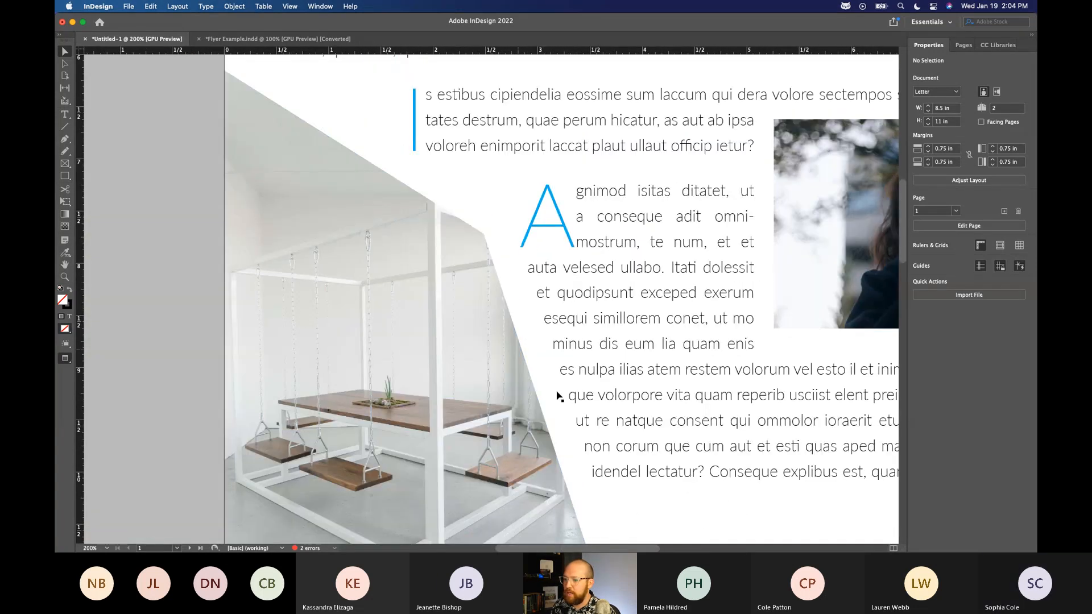
{"action": "left_click_drag", "start_coordinate": [636, 528], "coordinate": [507, 309]}
{"action": "left_click_drag", "start_coordinate": [775, 284], "coordinate": [515, 297]}
{"action": "scroll", "coordinate": [515, 297], "scroll_direction": "left", "scroll_amount": 2}
{"action": "scroll", "coordinate": [514, 296], "scroll_direction": "up", "scroll_amount": 10}
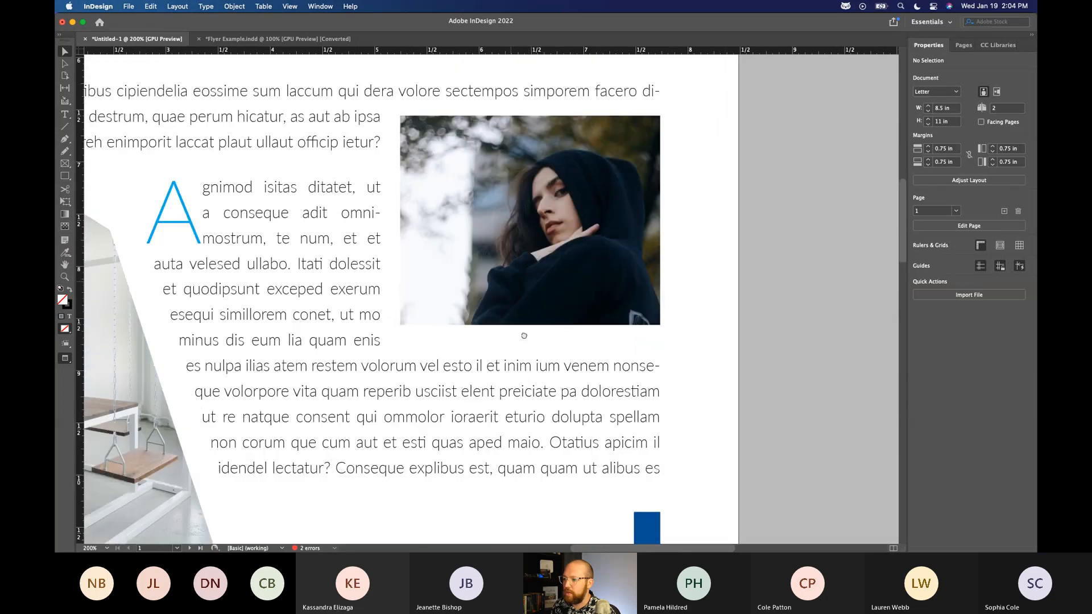
Switch the screen mode to Normal and return it to Preview
{"action": "left_click", "coordinate": [289, 7]}
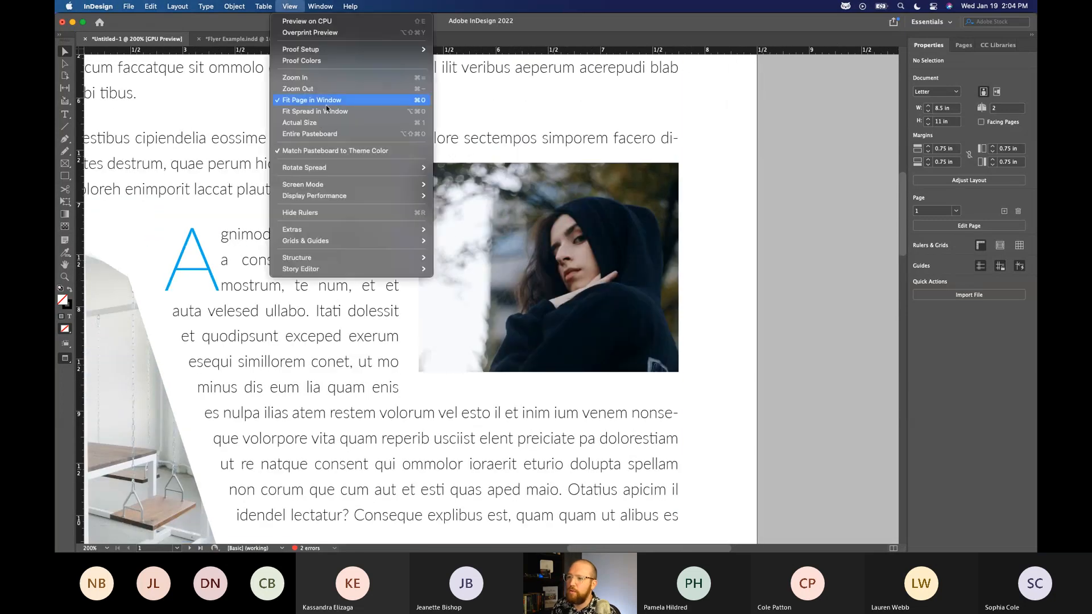
{"action": "left_click", "coordinate": [453, 184]}
{"action": "left_click", "coordinate": [290, 6]}
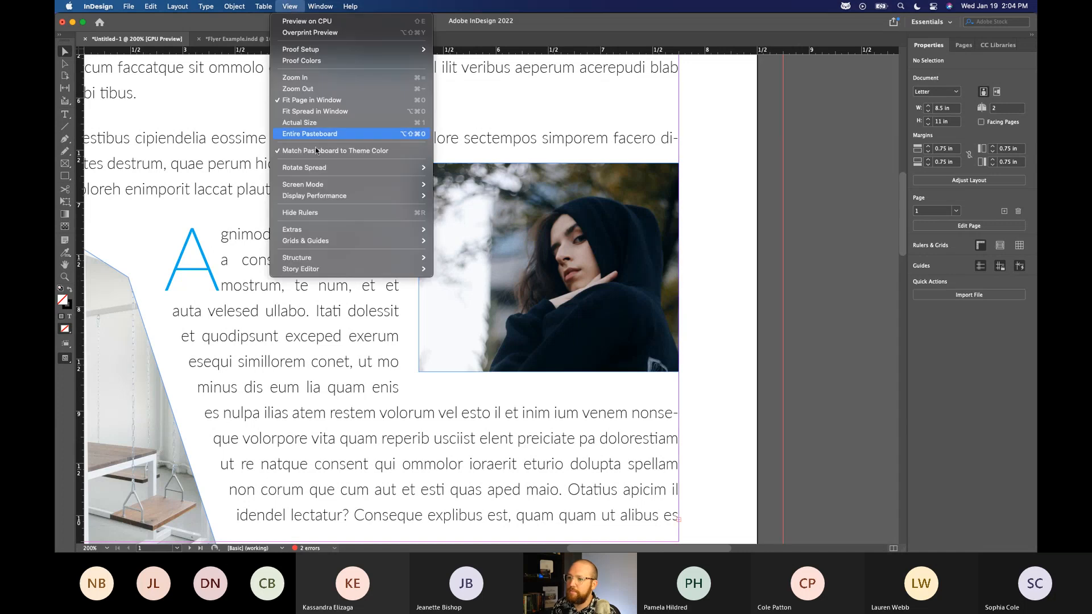
{"action": "mouse_move", "coordinate": [418, 189]}
{"action": "left_click", "coordinate": [449, 196]}
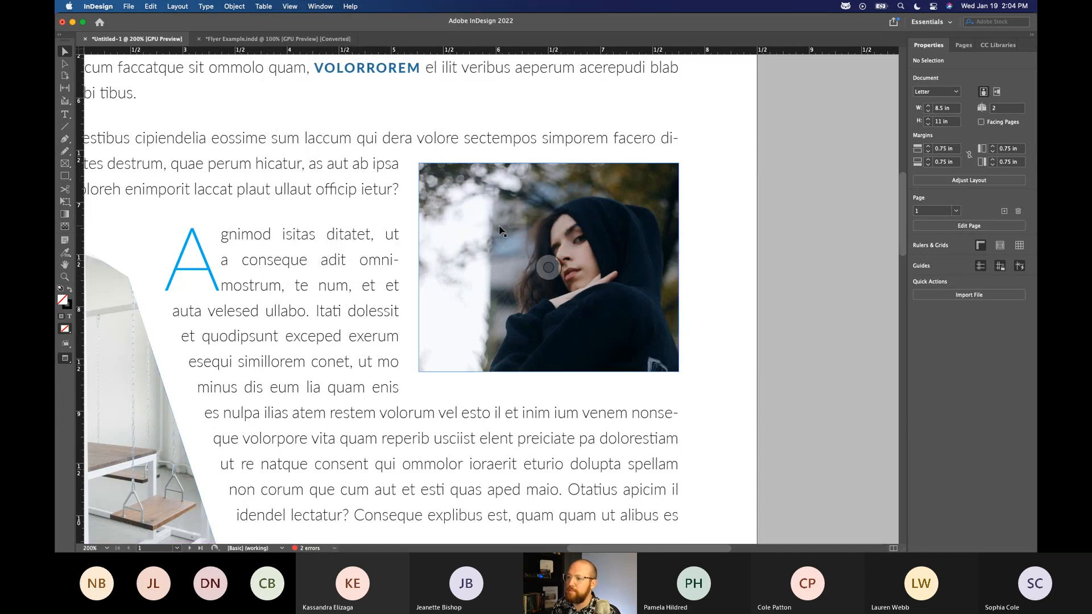
Set the display performance to High Quality Display and check the sharpness of page 1's skyline and portrait images
{"action": "scroll", "coordinate": [391, 224], "scroll_direction": "up", "scroll_amount": 3}
{"action": "scroll", "coordinate": [391, 225], "scroll_direction": "up", "scroll_amount": 6}
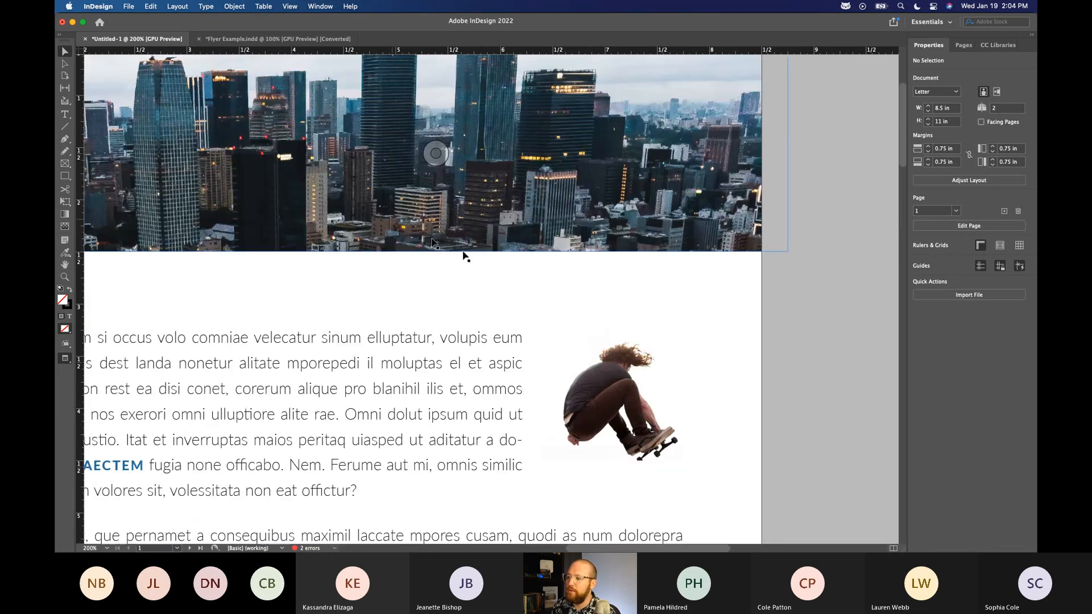
{"action": "scroll", "coordinate": [380, 121], "scroll_direction": "up", "scroll_amount": 3}
{"action": "left_click", "coordinate": [289, 6]}
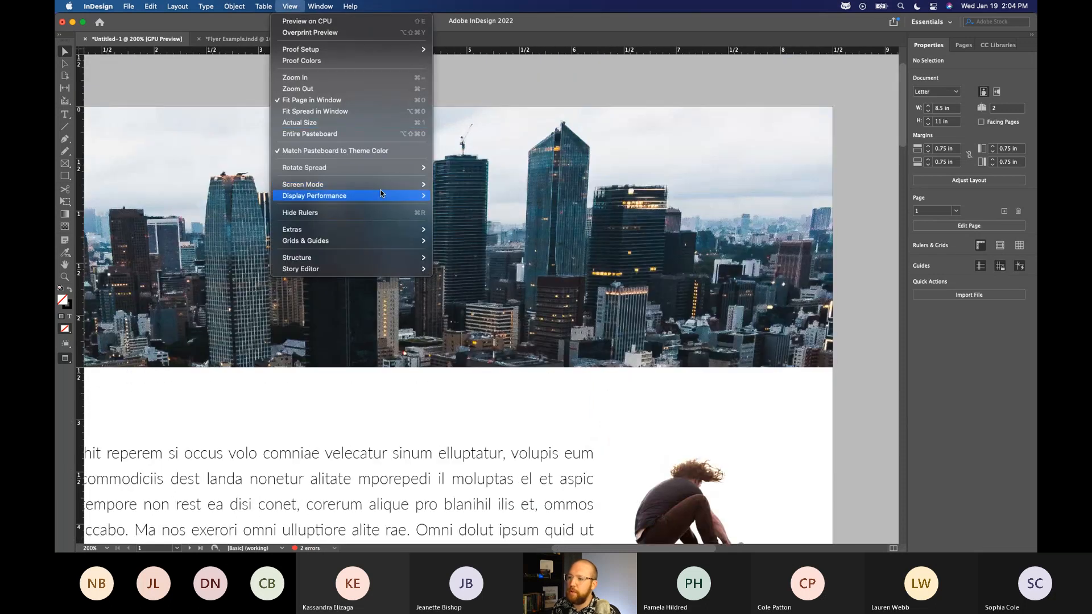
{"action": "left_click", "coordinate": [467, 220]}
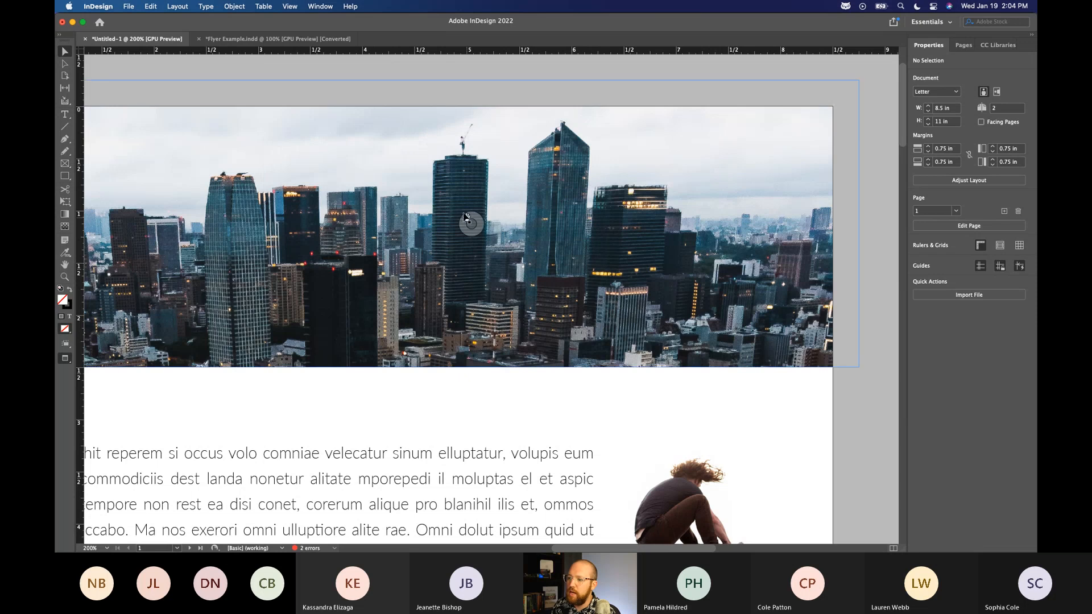
{"action": "scroll", "coordinate": [517, 382], "scroll_direction": "down", "scroll_amount": 10}
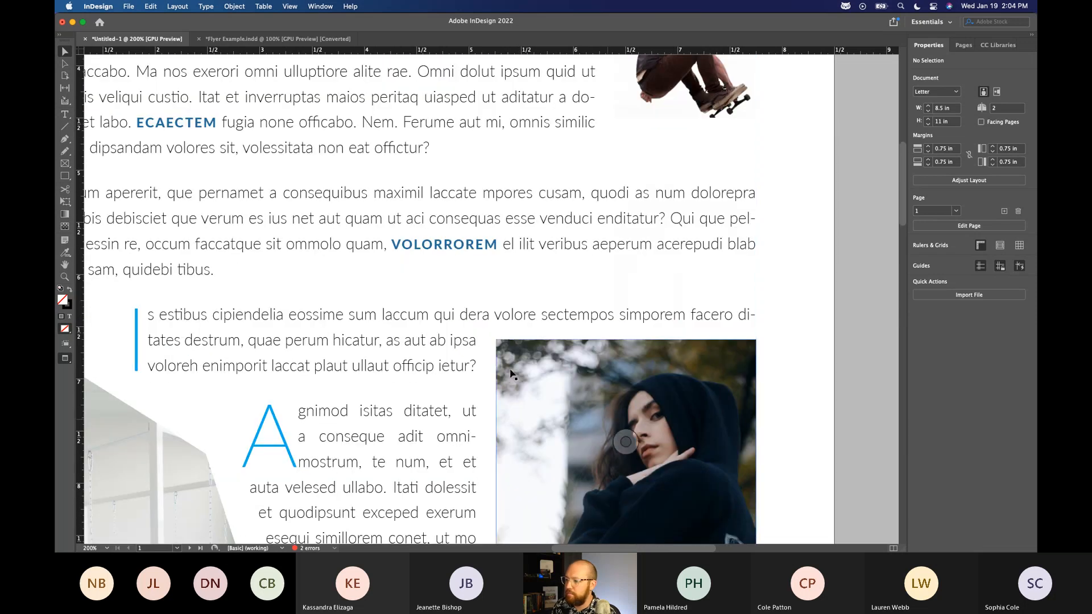
{"action": "scroll", "coordinate": [420, 325], "scroll_direction": "down", "scroll_amount": 5}
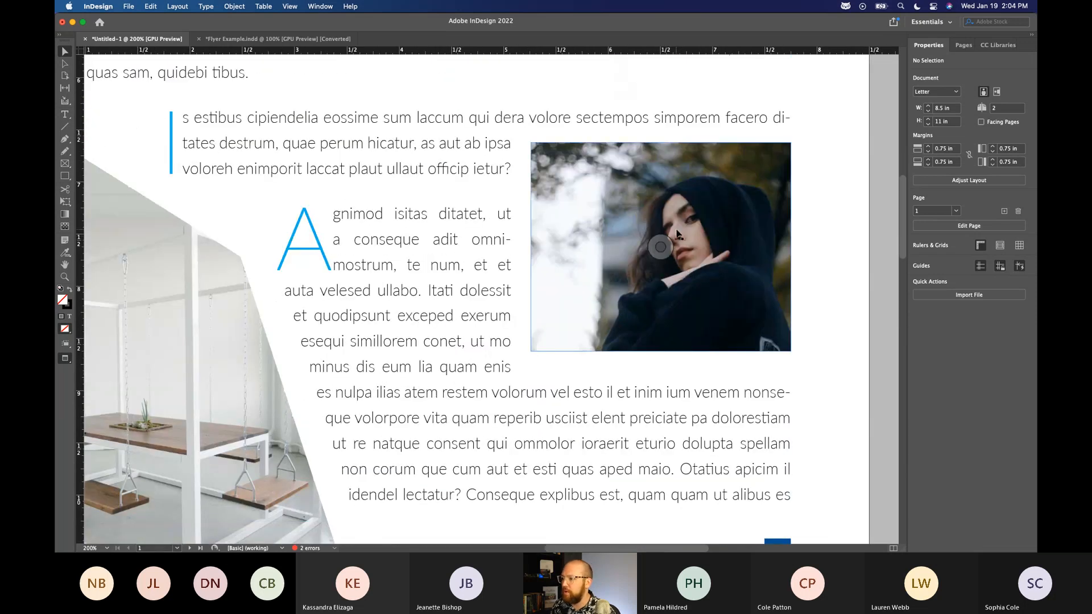
{"action": "scroll", "coordinate": [687, 235], "scroll_direction": "up", "scroll_amount": 3}
{"action": "scroll", "coordinate": [676, 233], "scroll_direction": "down", "scroll_amount": 4}
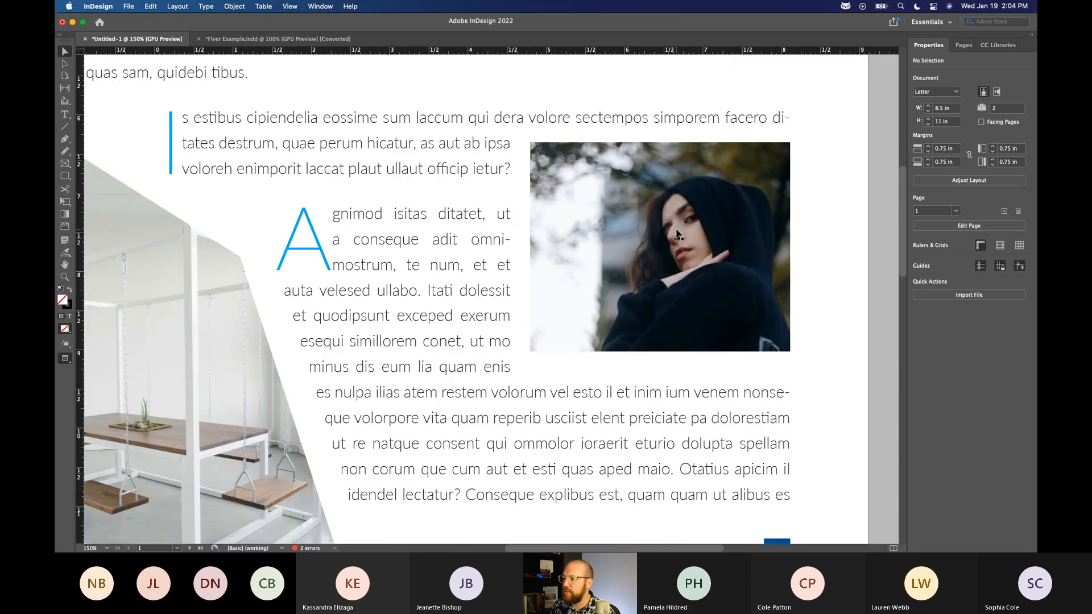
Select the portrait image inside its frame on page 1, show the Info panel and place it clear of the page
{"action": "scroll", "coordinate": [541, 267], "scroll_direction": "right", "scroll_amount": 2}
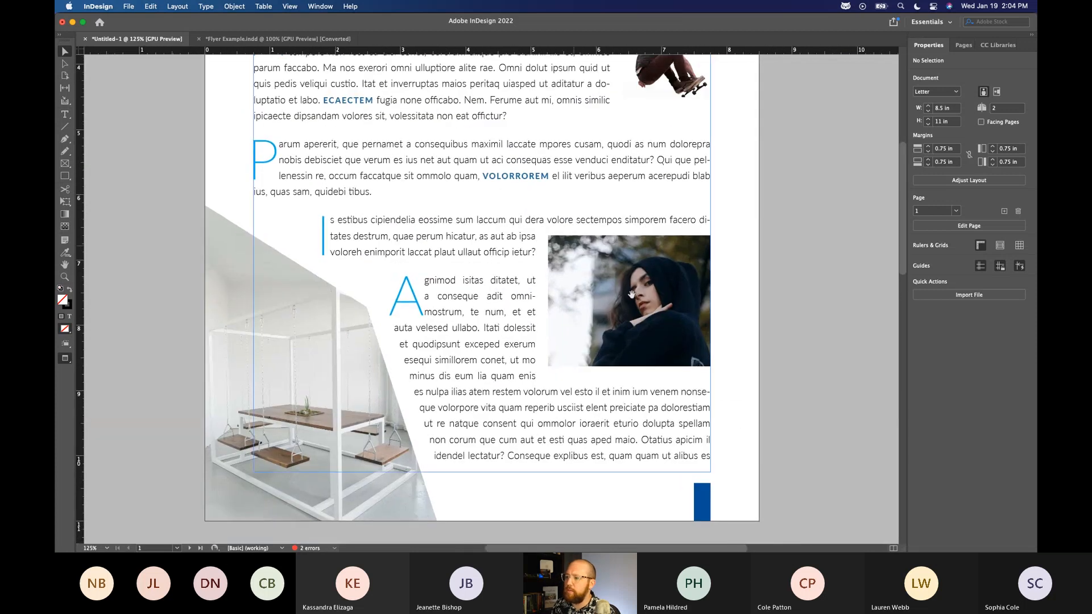
{"action": "left_click", "coordinate": [680, 277]}
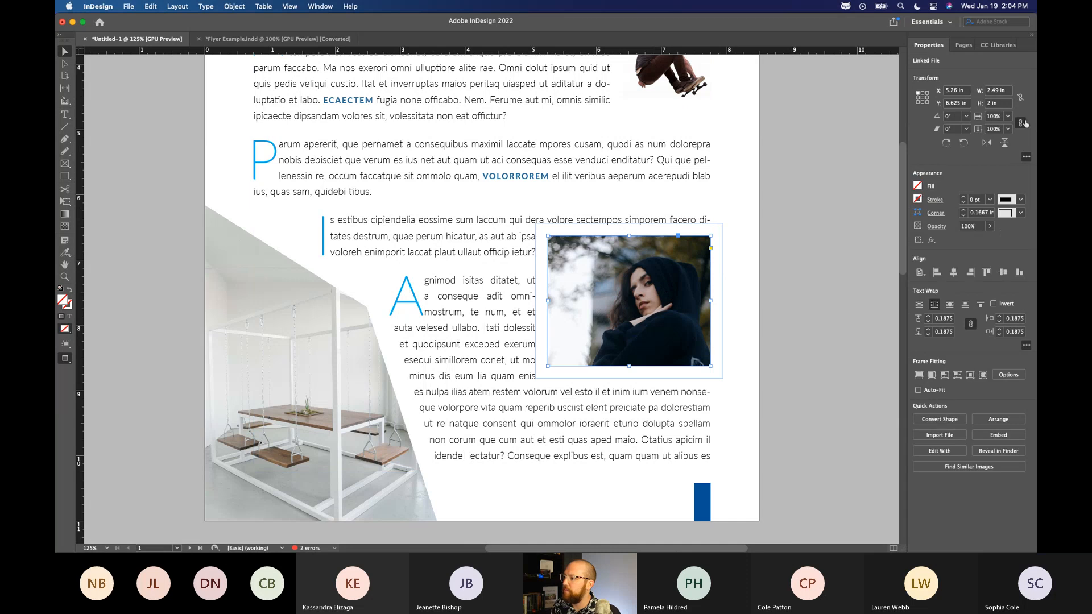
{"action": "left_click", "coordinate": [629, 301]}
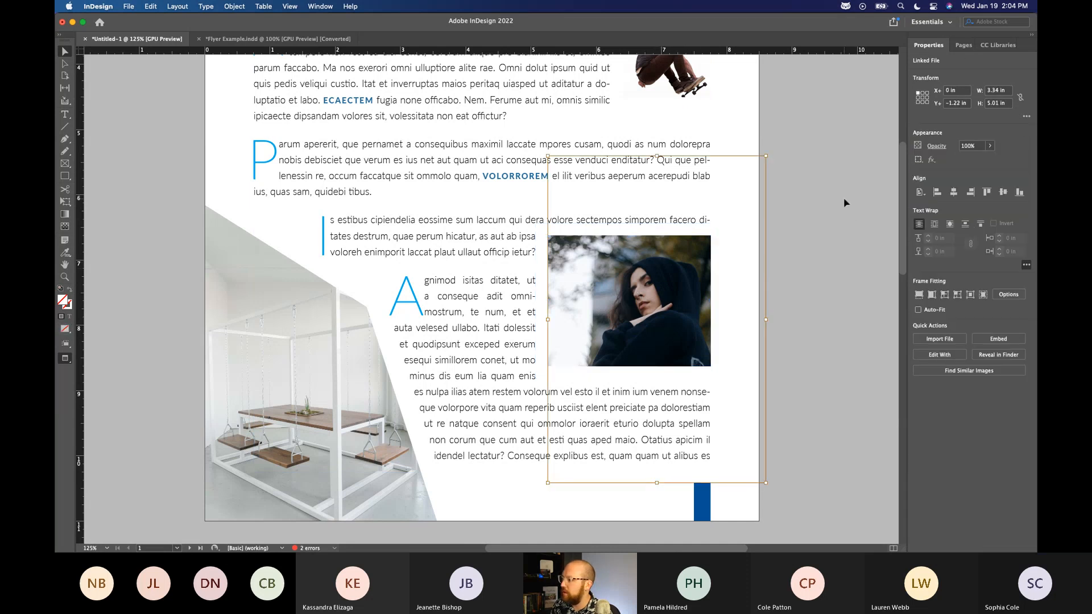
{"action": "left_click", "coordinate": [628, 299]}
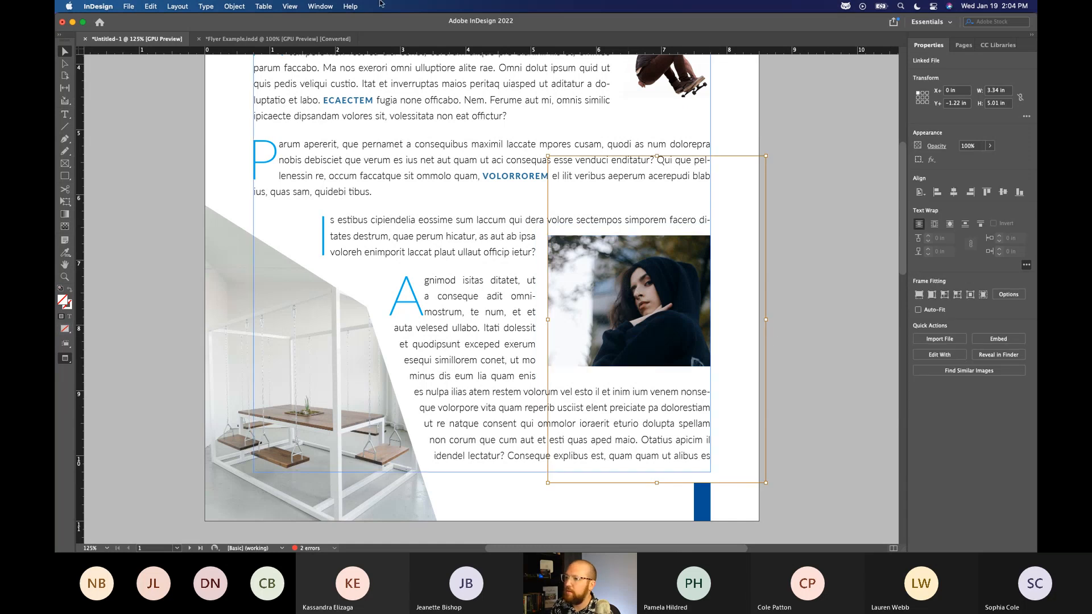
{"action": "left_click", "coordinate": [322, 10]}
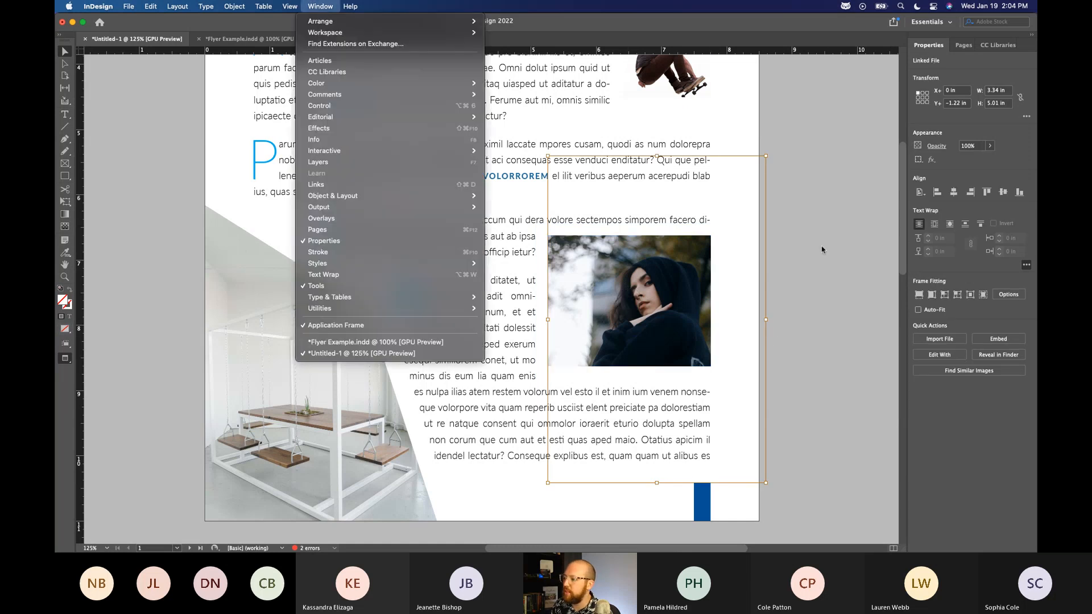
{"action": "left_click", "coordinate": [603, 287]}
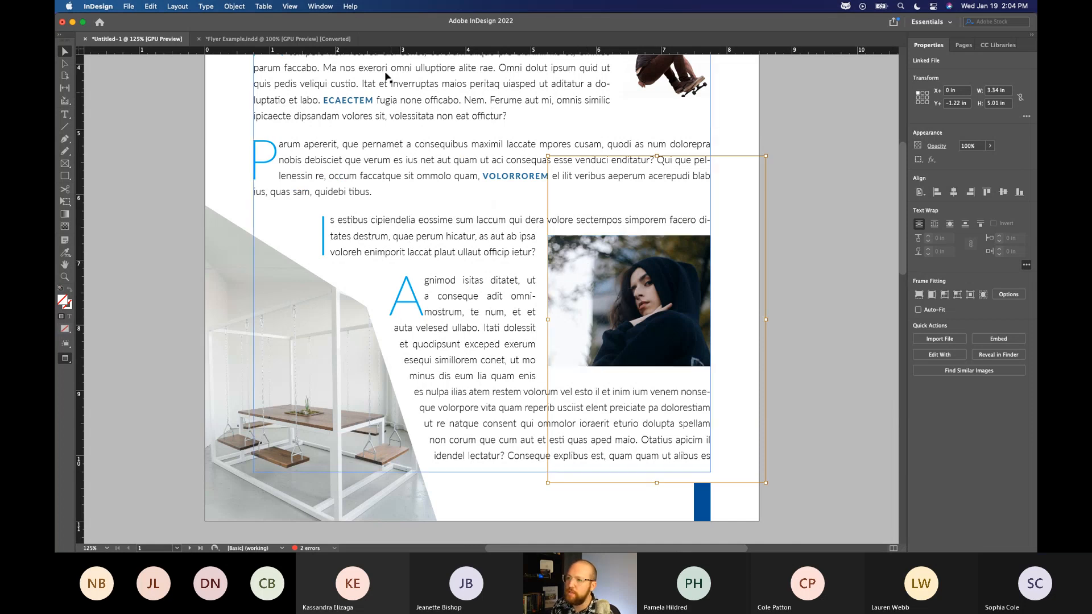
{"action": "left_click", "coordinate": [322, 6]}
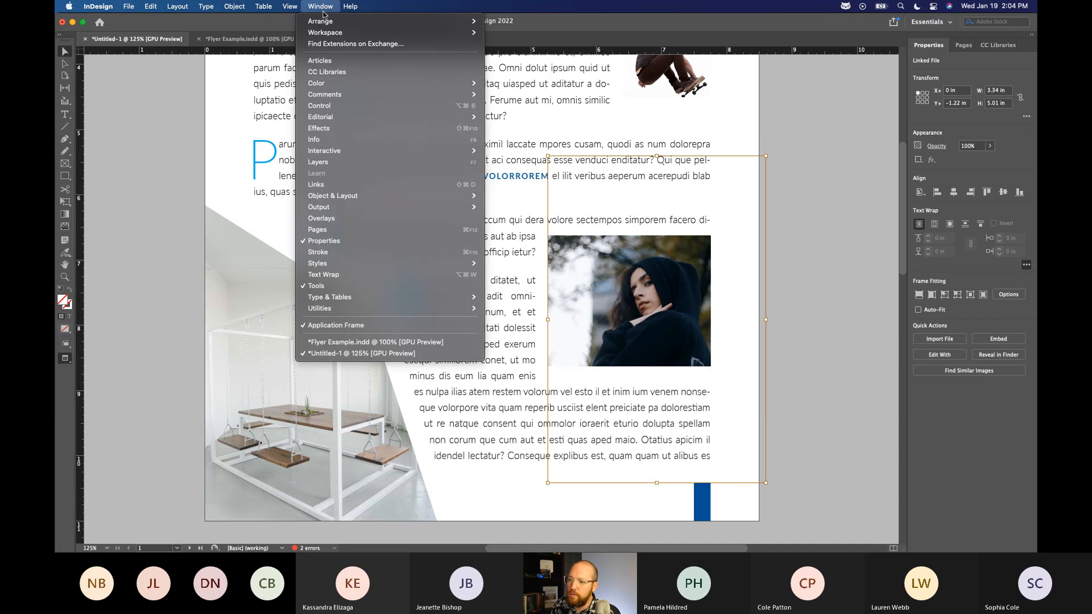
{"action": "left_click", "coordinate": [345, 140]}
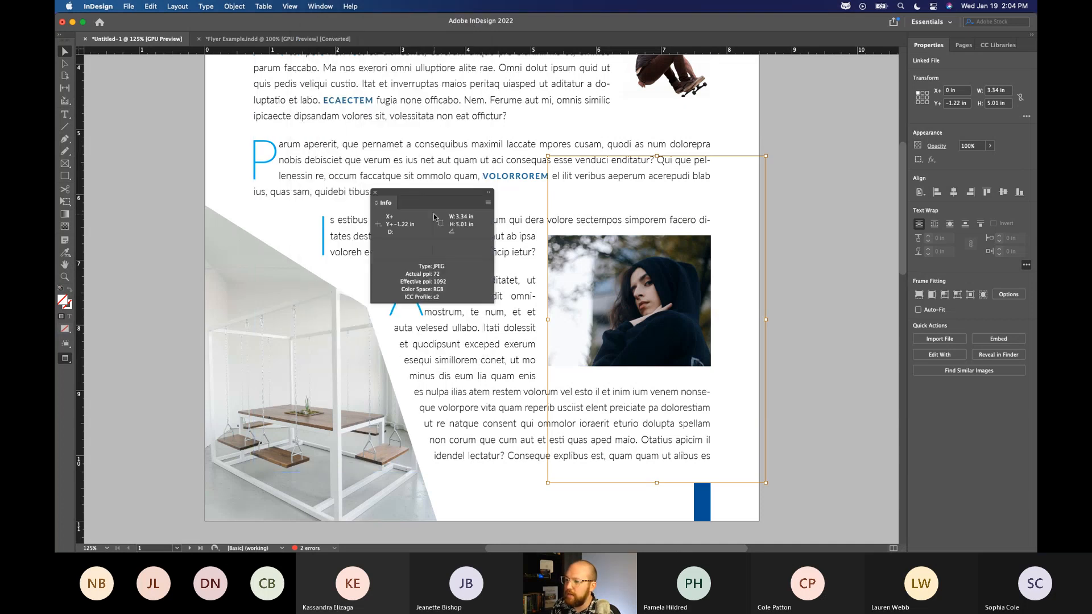
{"action": "left_click_drag", "start_coordinate": [403, 193], "coordinate": [803, 82]}
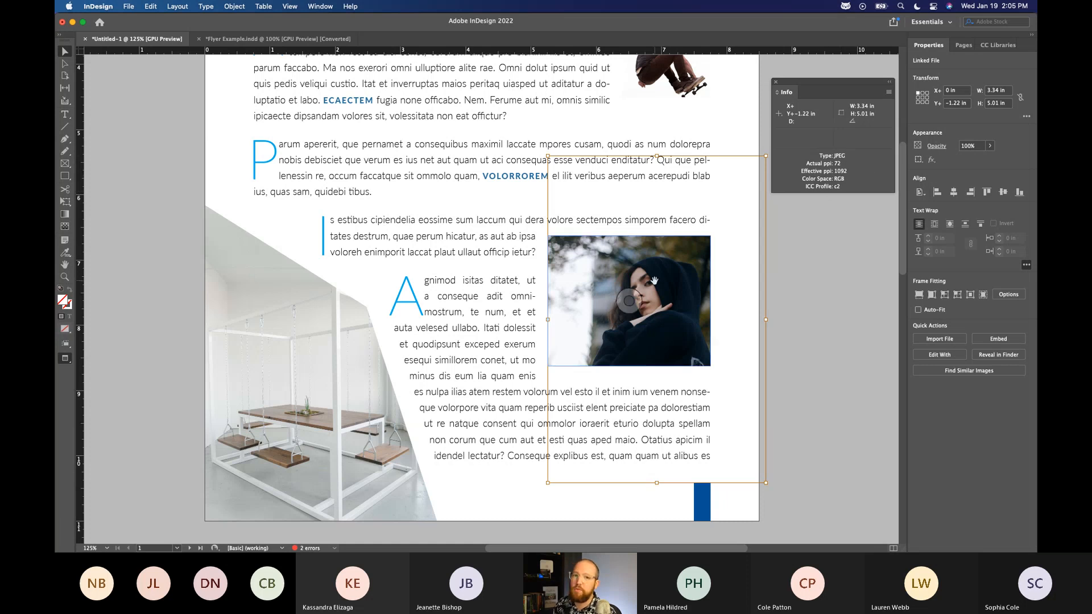
Check the effective ppi of page 1's swing-table, skateboarder and skyline images in the Info panel
{"action": "left_click", "coordinate": [359, 378]}
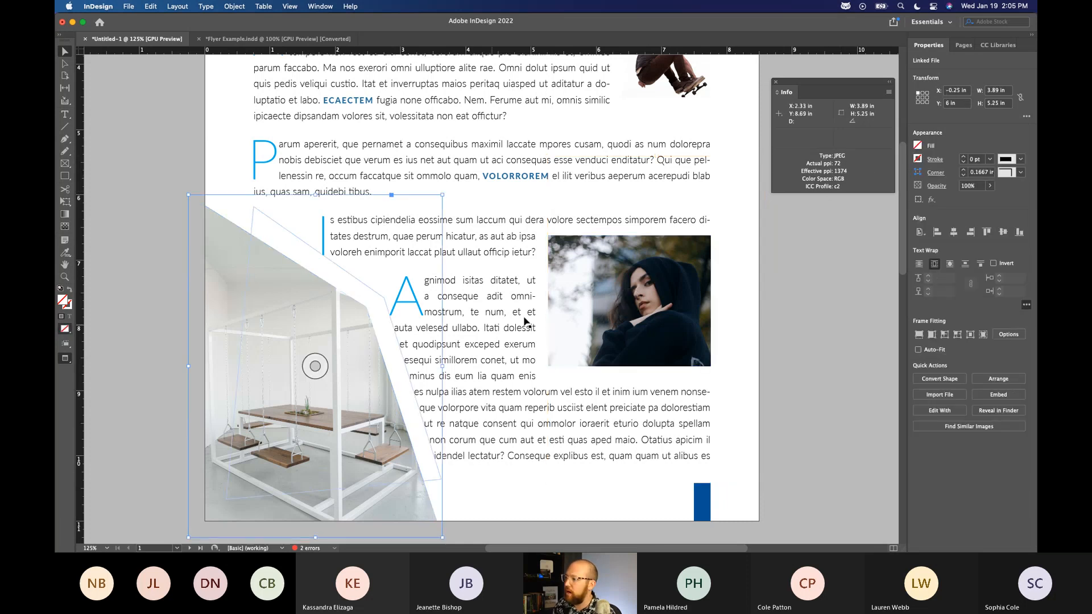
{"action": "scroll", "coordinate": [550, 218], "scroll_direction": "up", "scroll_amount": 3}
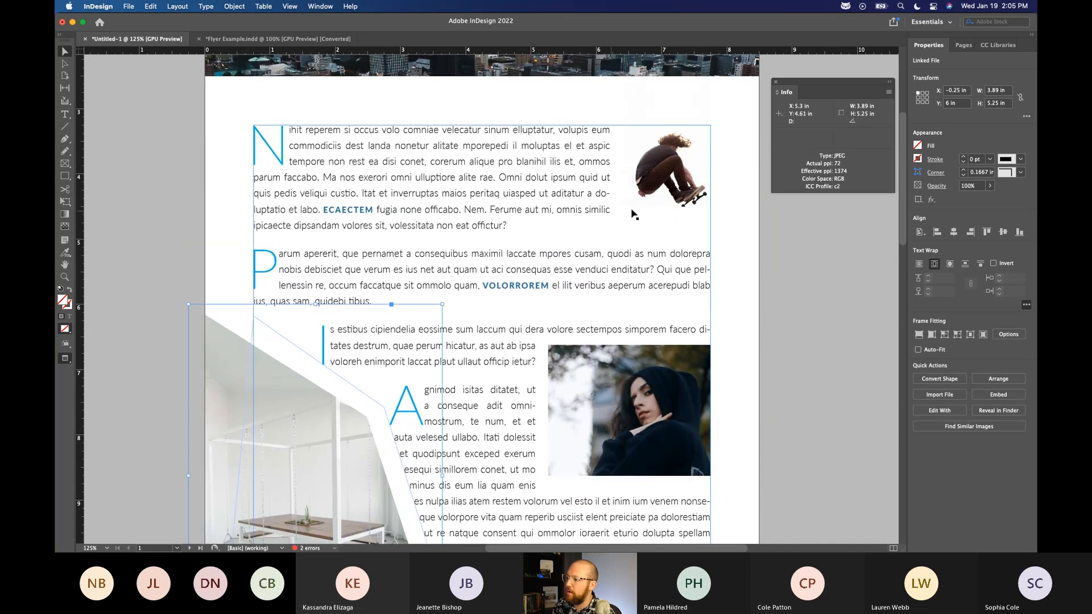
{"action": "left_click", "coordinate": [670, 142]}
{"action": "scroll", "coordinate": [419, 225], "scroll_direction": "up", "scroll_amount": 4}
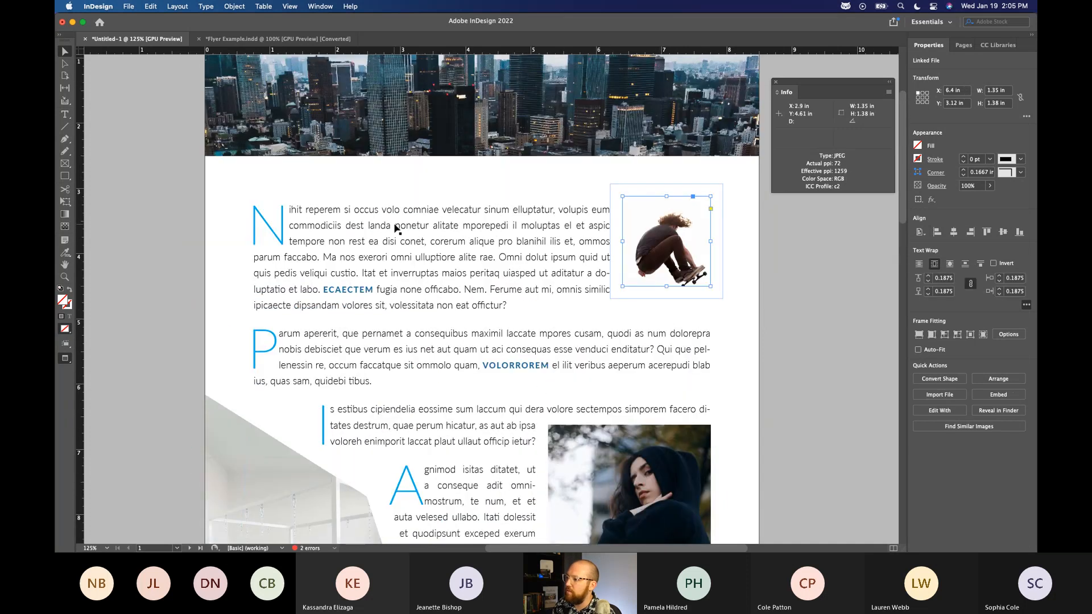
{"action": "scroll", "coordinate": [397, 228], "scroll_direction": "up", "scroll_amount": 5}
{"action": "left_click", "coordinate": [483, 219]}
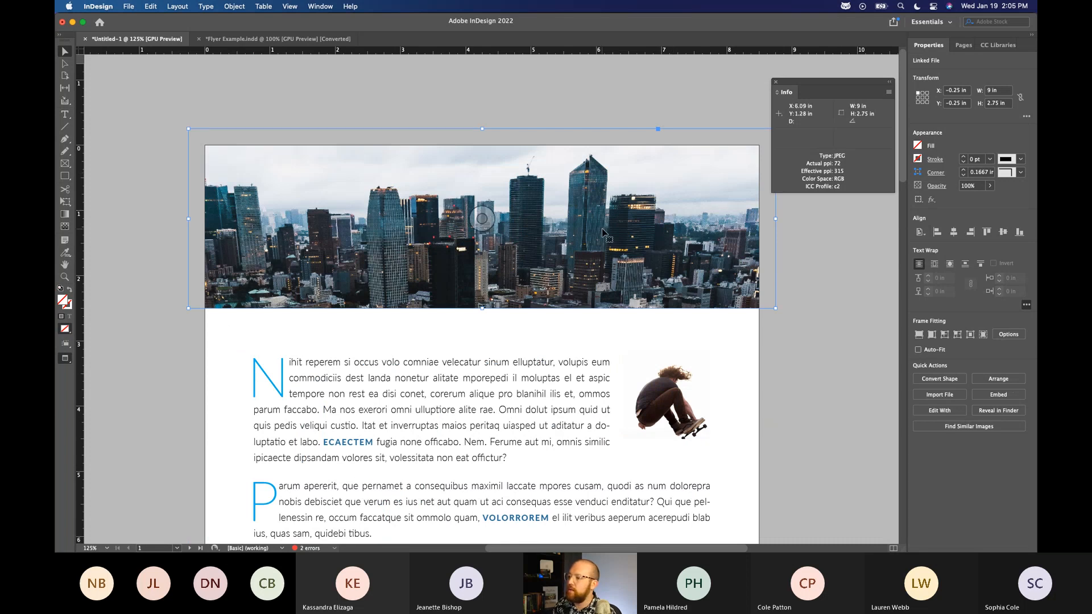
Switch the screen mode from Preview to Normal
{"action": "left_click", "coordinate": [289, 7]}
{"action": "mouse_move", "coordinate": [398, 187]}
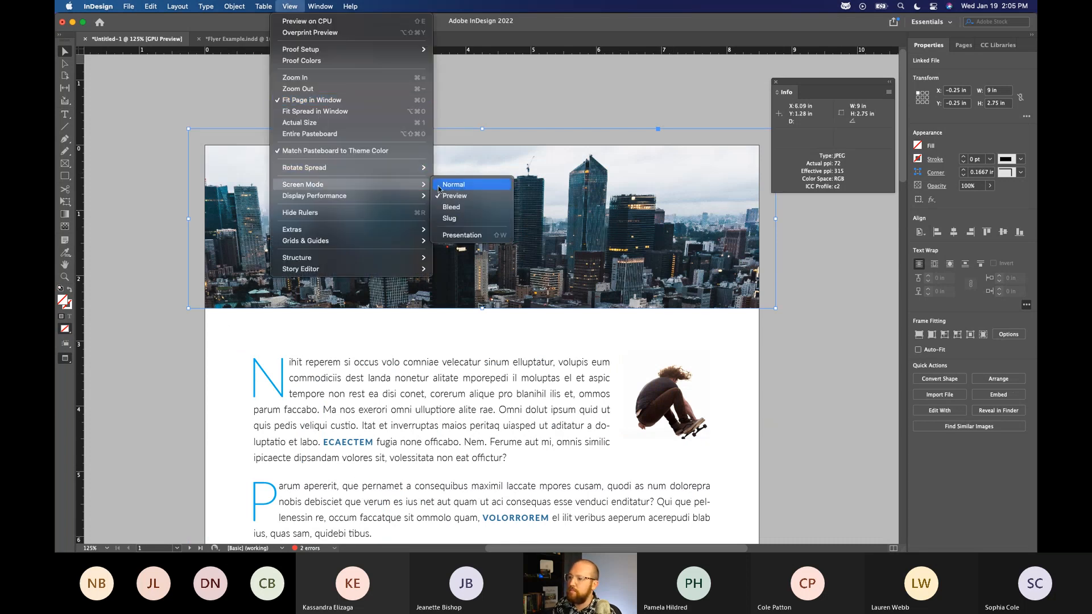
{"action": "left_click", "coordinate": [449, 186]}
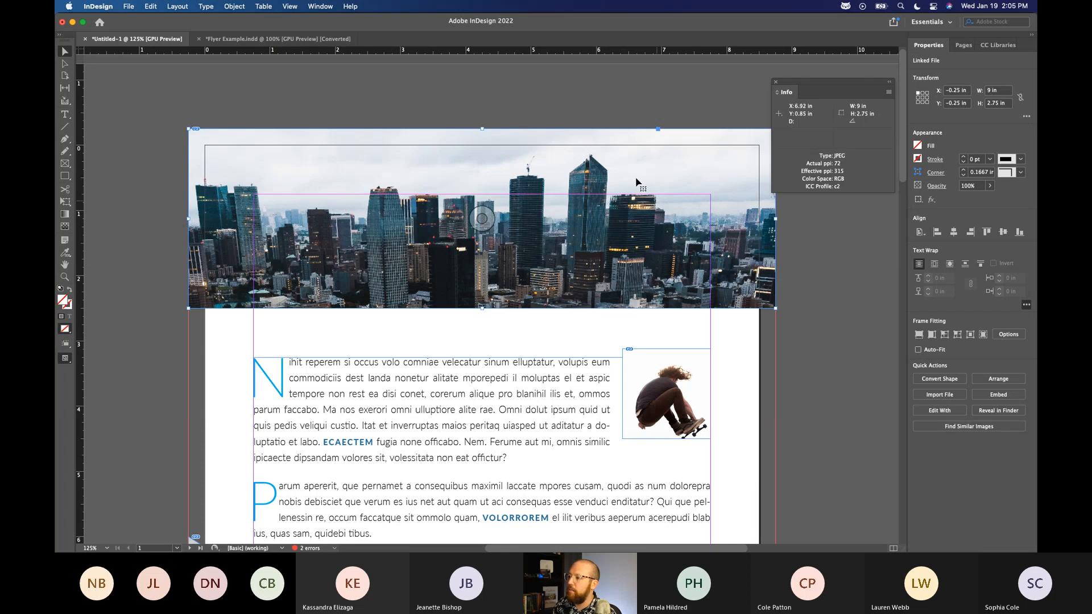
Scale page 1's skyline image up inside its header frame to about 26.05 in wide and 39.08 in high
{"action": "double_click", "coordinate": [537, 172]}
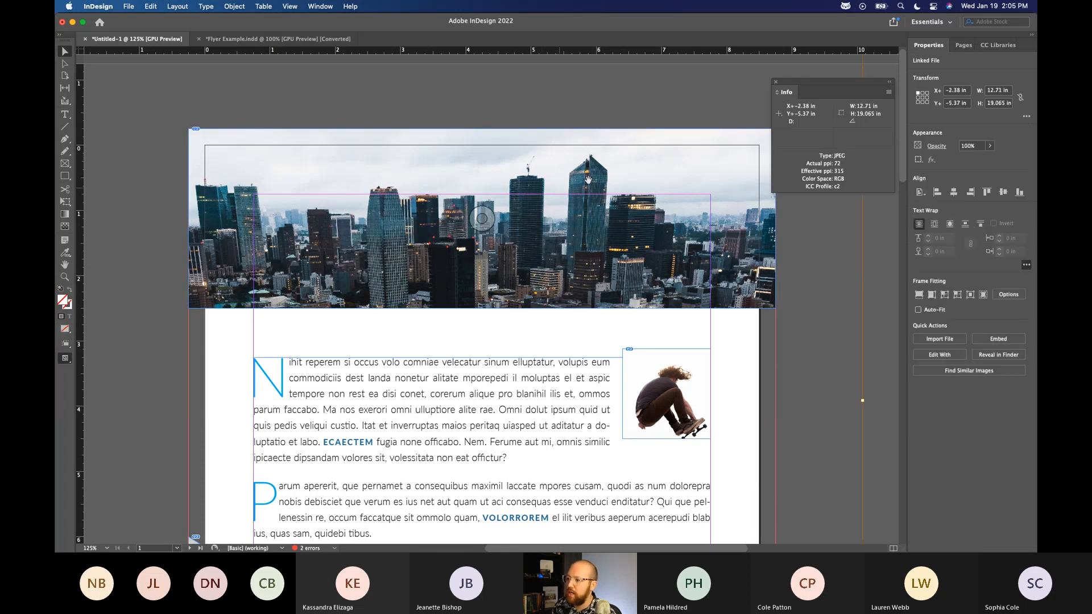
{"action": "key", "text": "super+minus"}
{"action": "key", "text": "super+minus"}
{"action": "key", "text": "super+minus"}
{"action": "key", "text": "super+minus"}
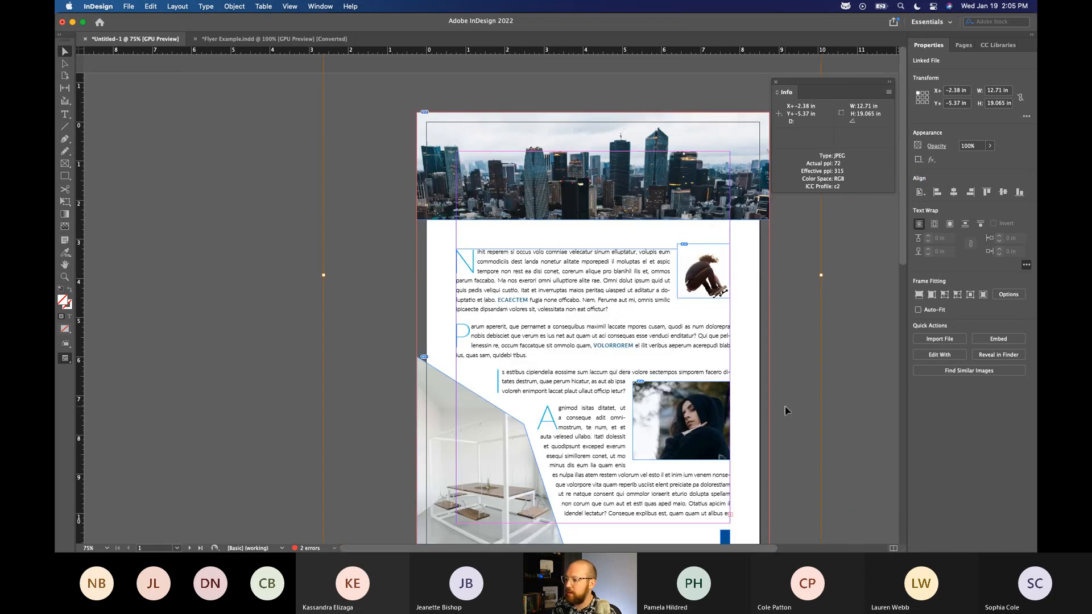
{"action": "left_click_drag", "start_coordinate": [567, 311], "coordinate": [658, 390]}
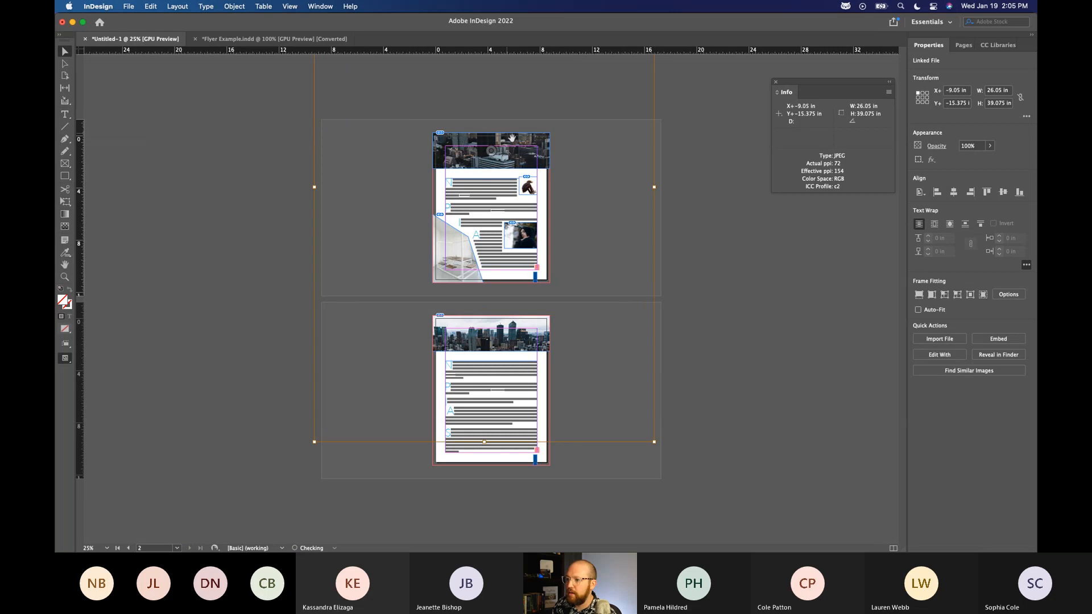
Reposition the enlarged skyline so its buildings fill page 1's header frame, and check its effective ppi
{"action": "key", "text": "super+equal"}
{"action": "key", "text": "super+equal"}
{"action": "key", "text": "super+equal"}
{"action": "key", "text": "super+equal"}
{"action": "scroll", "coordinate": [590, 190], "scroll_direction": "up", "scroll_amount": 8}
{"action": "scroll", "coordinate": [590, 191], "scroll_direction": "right", "scroll_amount": 4}
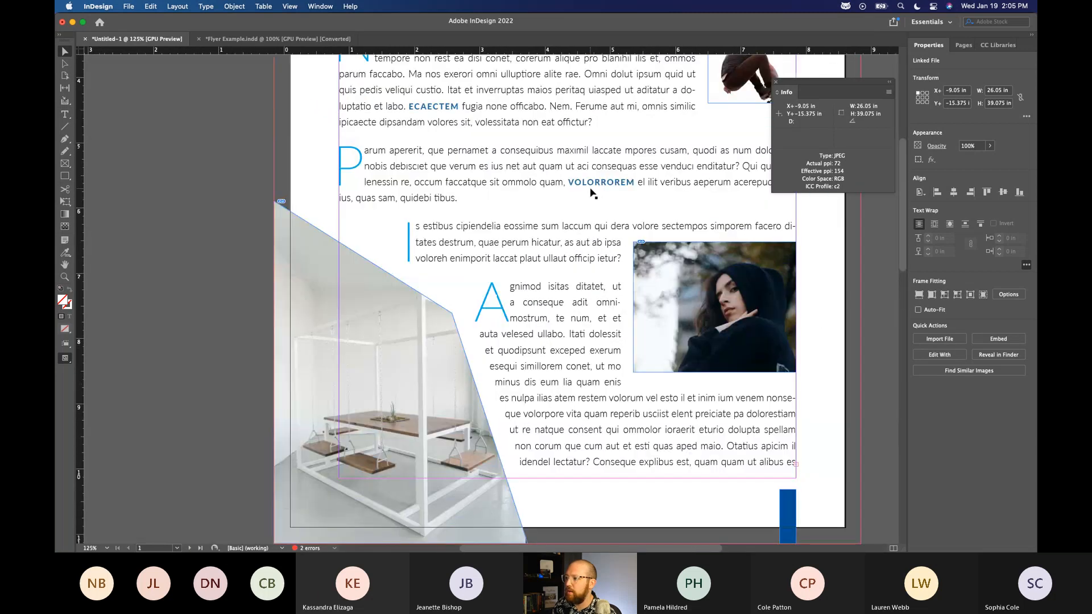
{"action": "left_click_drag", "start_coordinate": [589, 188], "coordinate": [395, 224]}
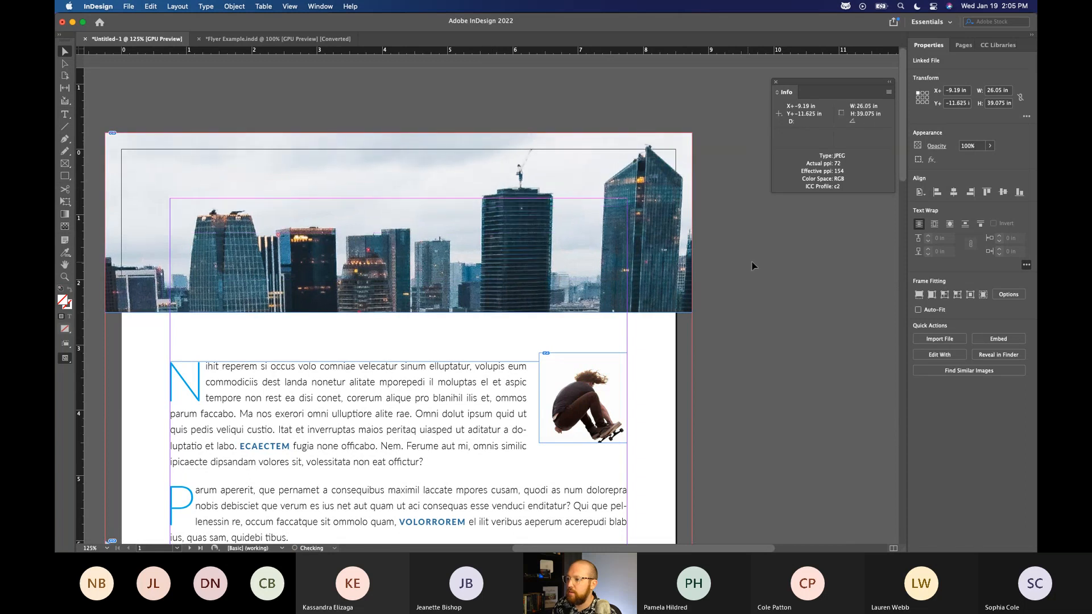
{"action": "left_click", "coordinate": [811, 347]}
{"action": "scroll", "coordinate": [811, 347], "scroll_direction": "left", "scroll_amount": 3}
{"action": "left_click", "coordinate": [716, 251]}
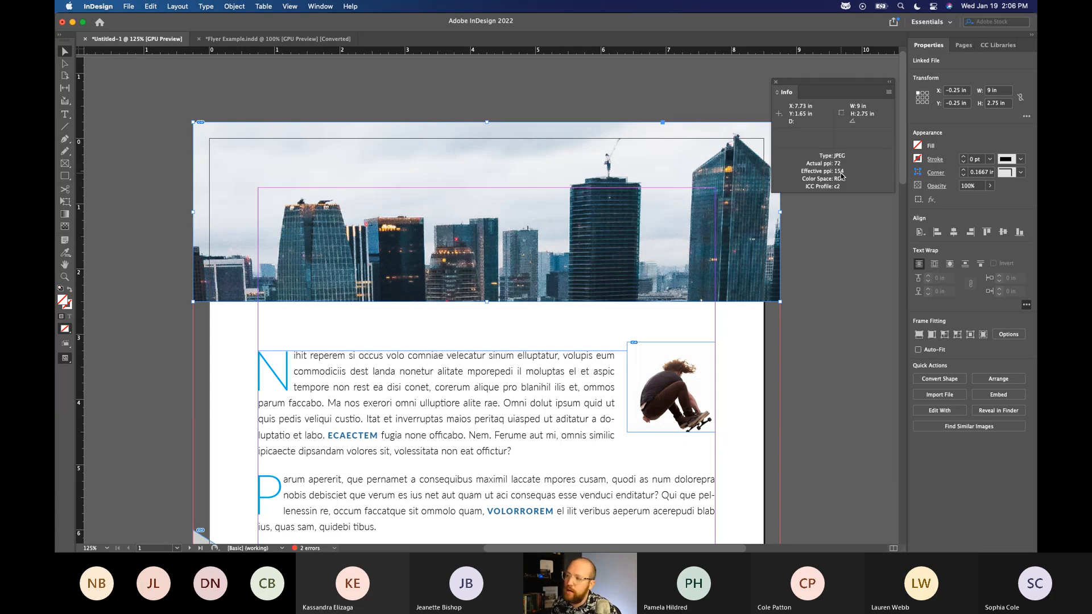
Undo the repositioning and enlargement of page 1's skyline image
{"action": "key", "text": "super+z"}
{"action": "key", "text": "super+z"}
{"action": "key", "text": "super+z"}
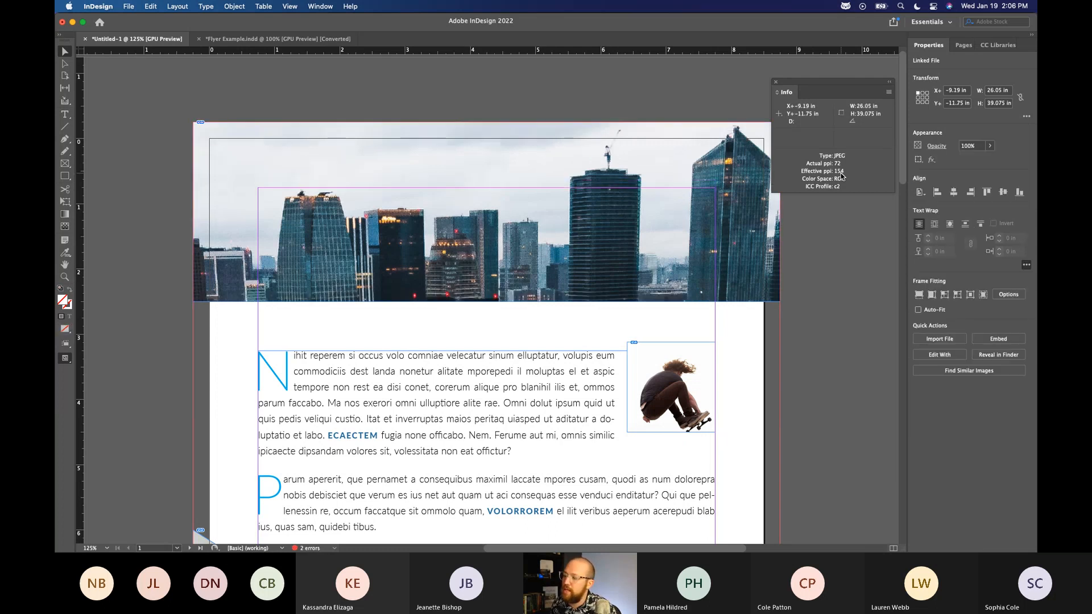
{"action": "key", "text": "super+z"}
{"action": "key", "text": "super+z"}
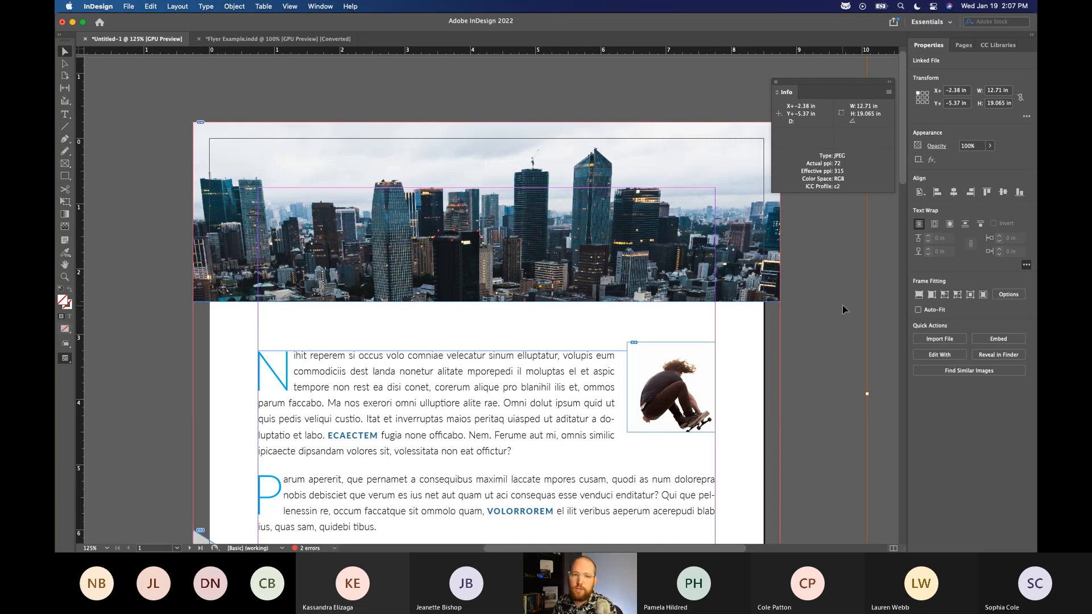
Close the Info panel and show the Links panel
{"action": "left_click", "coordinate": [776, 82]}
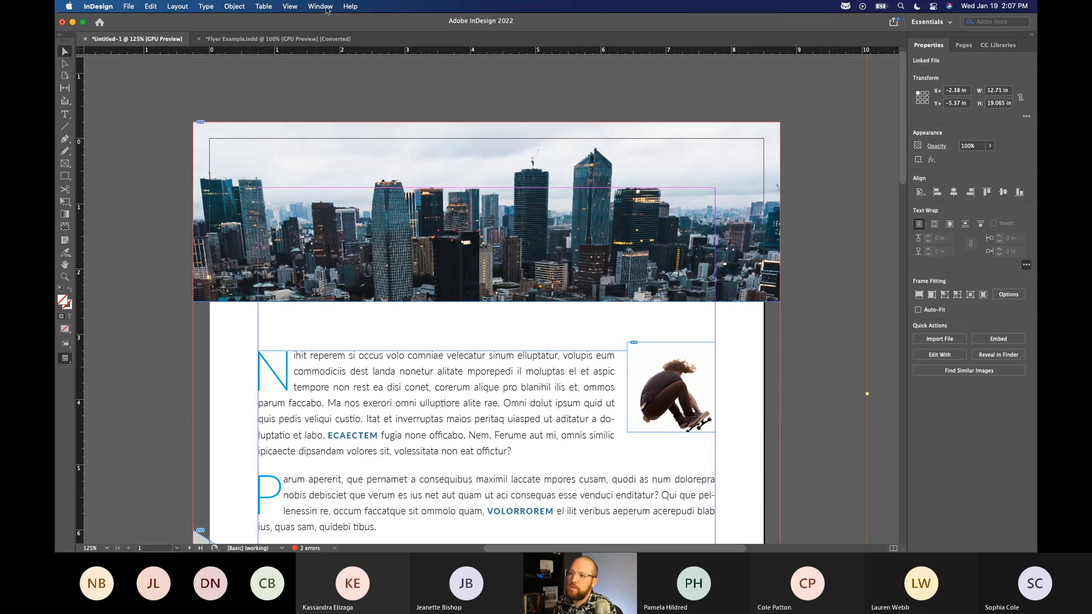
{"action": "left_click", "coordinate": [327, 8]}
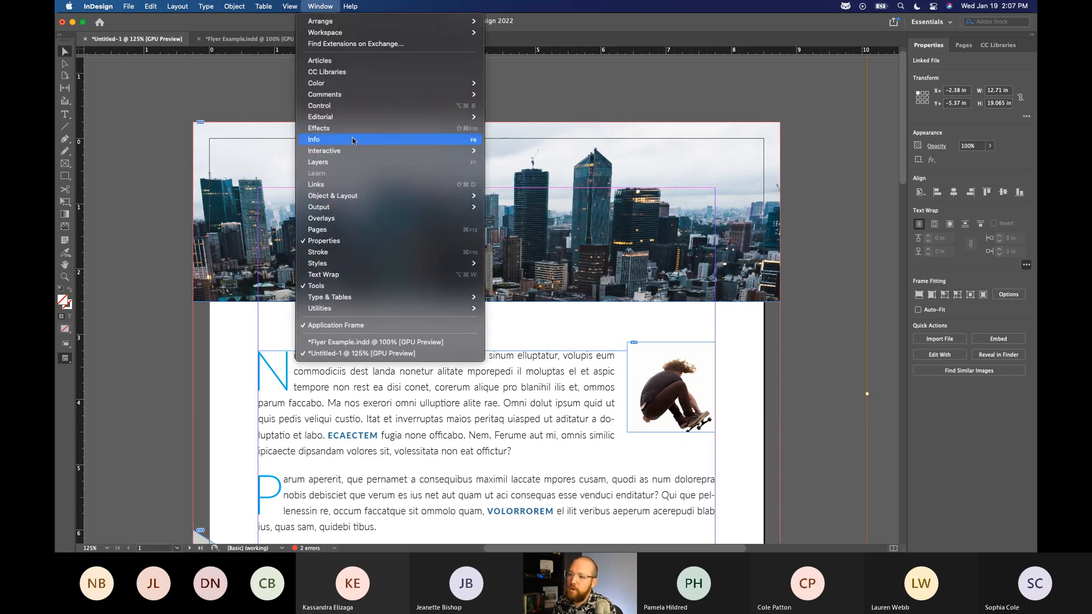
{"action": "left_click", "coordinate": [352, 185]}
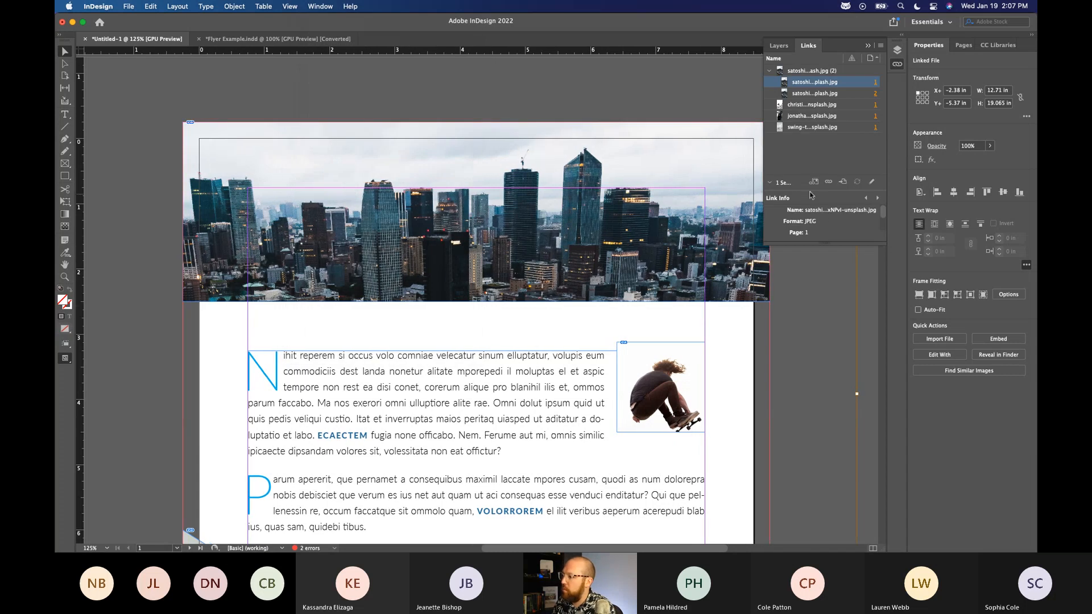
Examine the link info of the skyline image's placements on pages 1 and 2, extending the Links panel to show all fields
{"action": "left_click", "coordinate": [808, 71]}
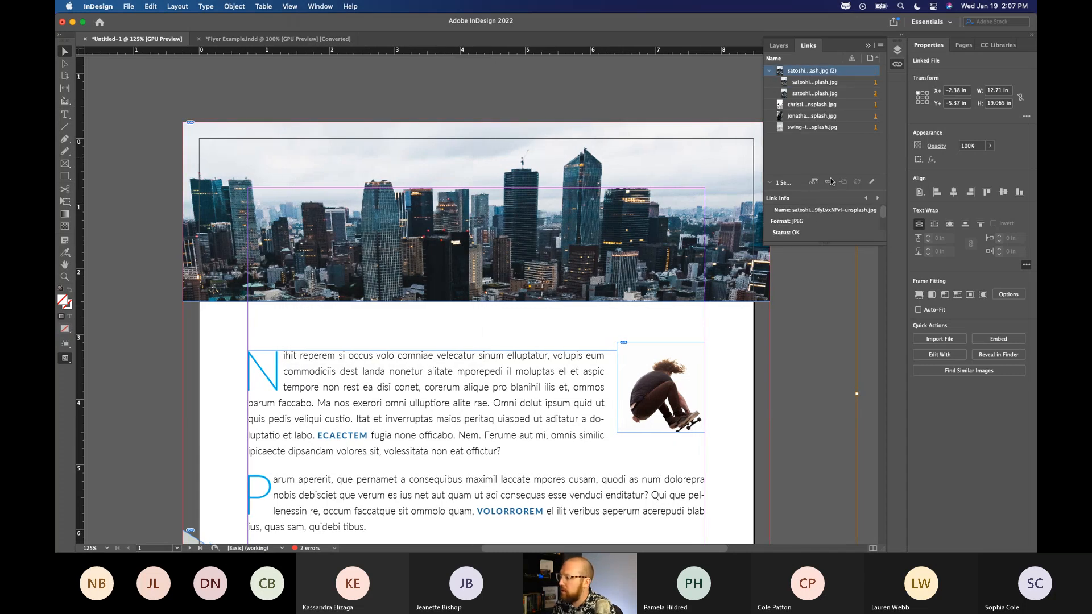
{"action": "left_click_drag", "start_coordinate": [827, 242], "coordinate": [827, 306]}
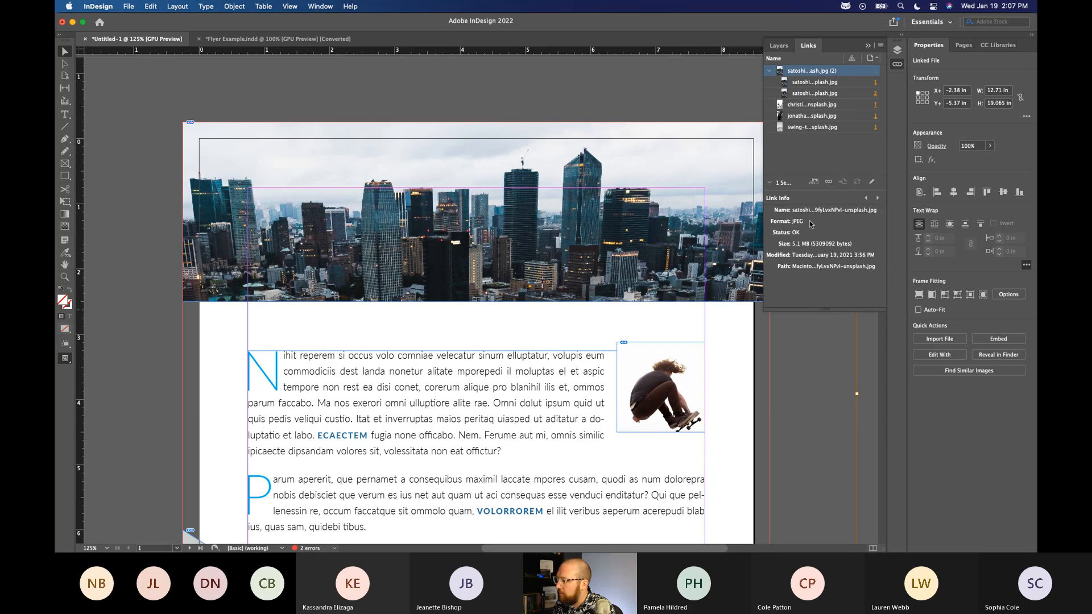
{"action": "left_click", "coordinate": [810, 83]}
{"action": "left_click", "coordinate": [810, 93]}
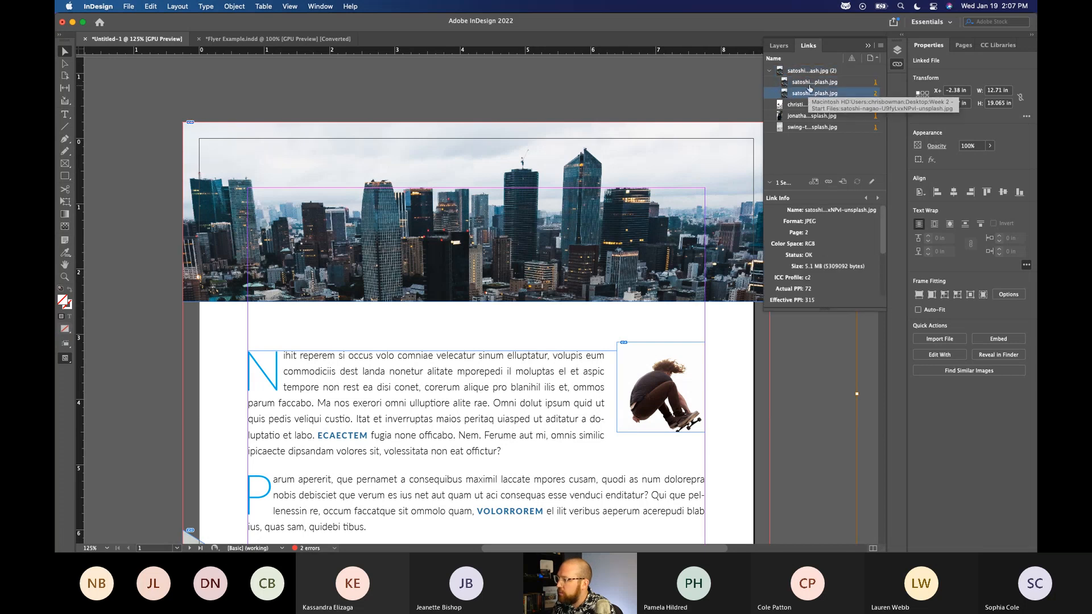
{"action": "left_click", "coordinate": [810, 84]}
{"action": "left_click_drag", "start_coordinate": [882, 242], "coordinate": [882, 270]}
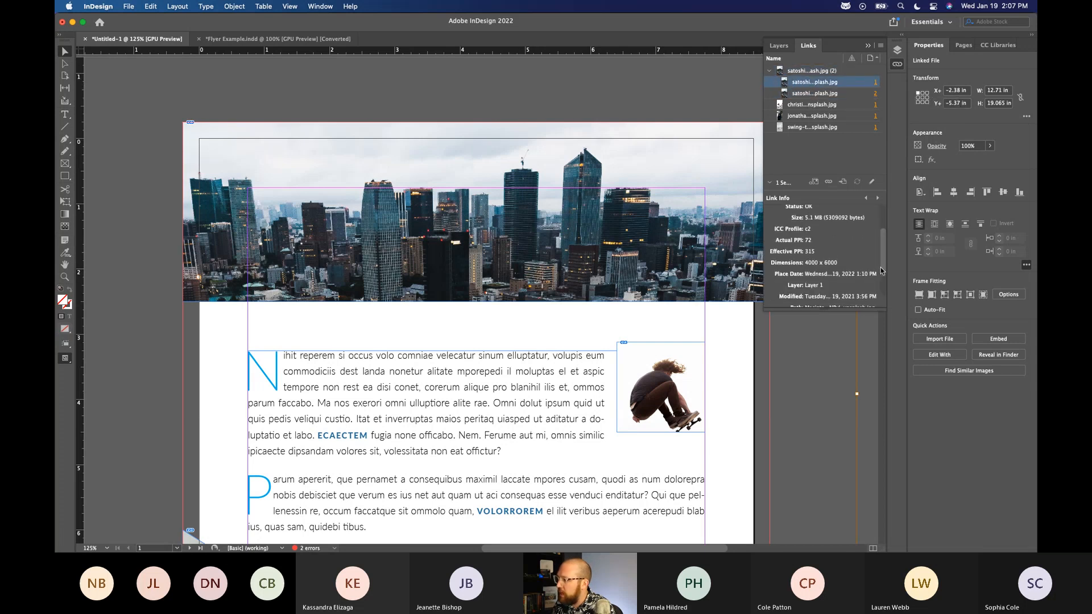
{"action": "left_click", "coordinate": [807, 94]}
{"action": "left_click", "coordinate": [800, 83]}
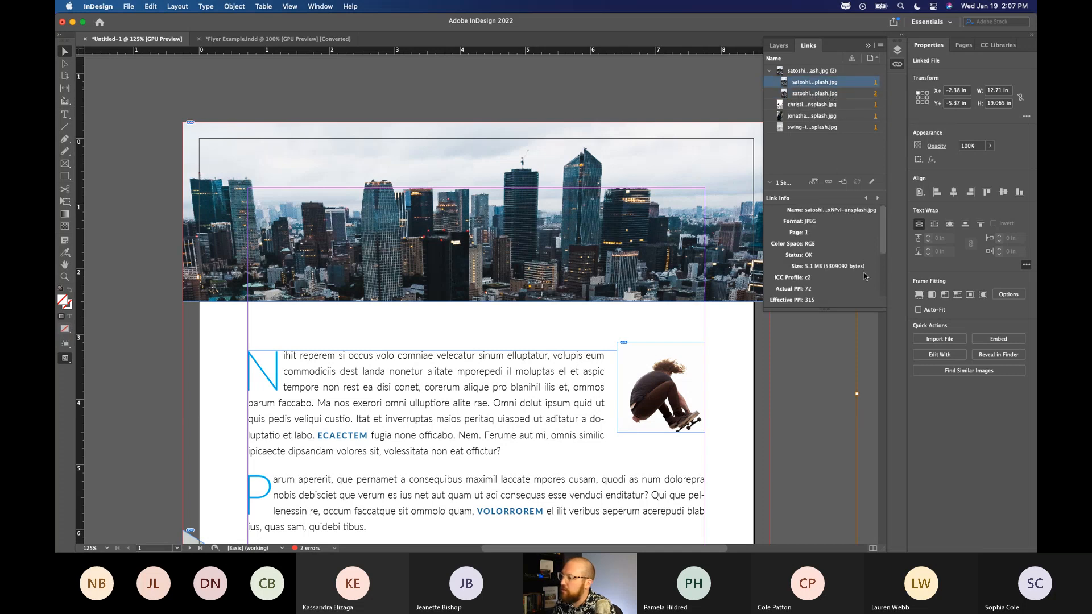
{"action": "left_click_drag", "start_coordinate": [828, 308], "coordinate": [828, 485]}
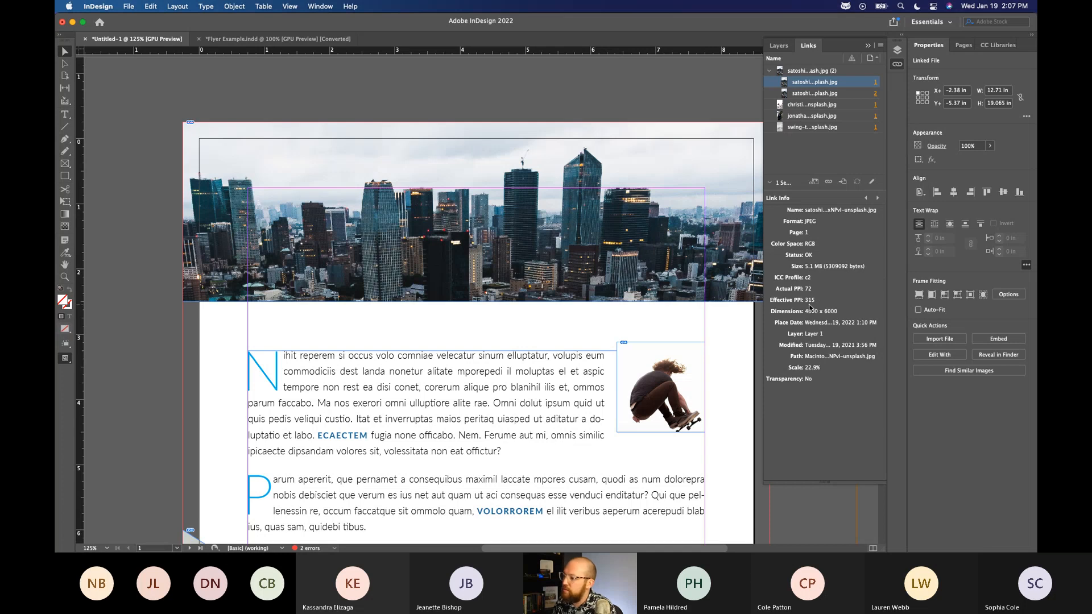
Review the link info of the portrait and skateboarder images, and select the skyline's grouped link
{"action": "left_click", "coordinate": [813, 116]}
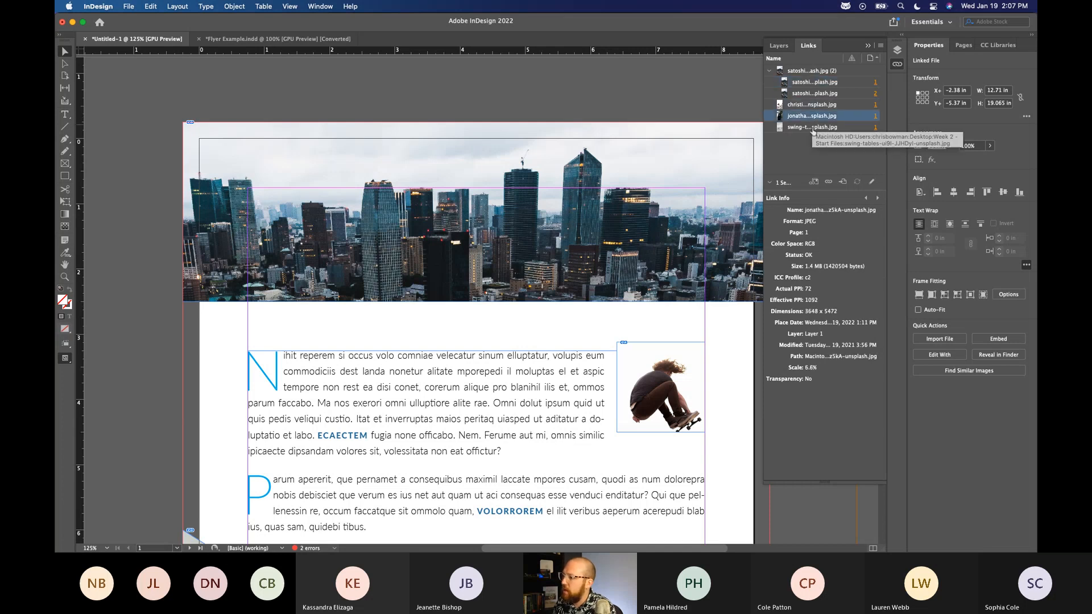
{"action": "left_click", "coordinate": [816, 81]}
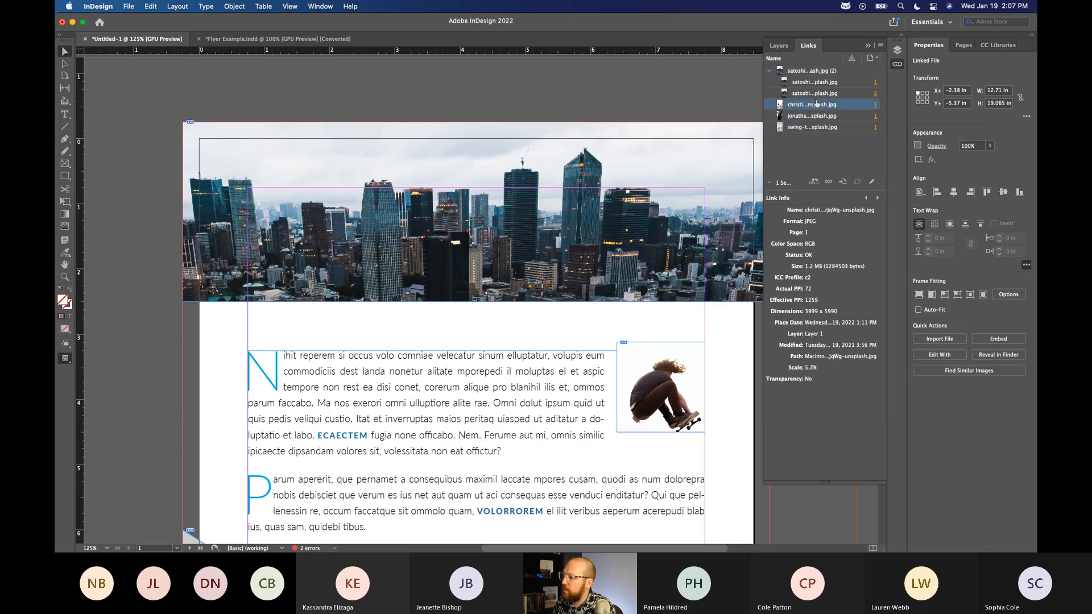
{"action": "left_click", "coordinate": [819, 71]}
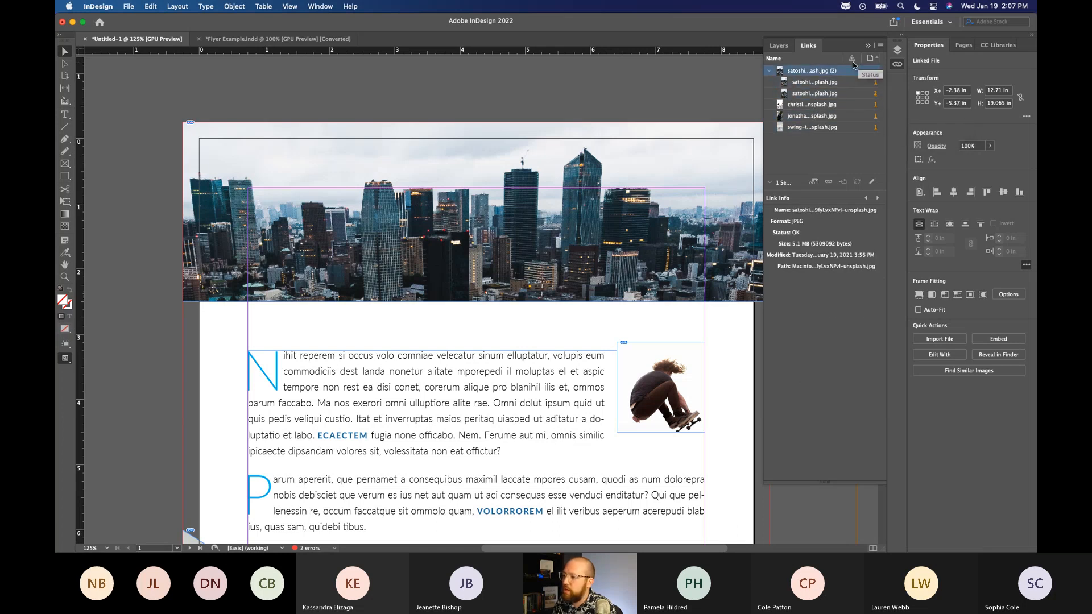
Check the link info of the skyline image's page 1 placement, leaving nothing selected
{"action": "left_click", "coordinate": [815, 82]}
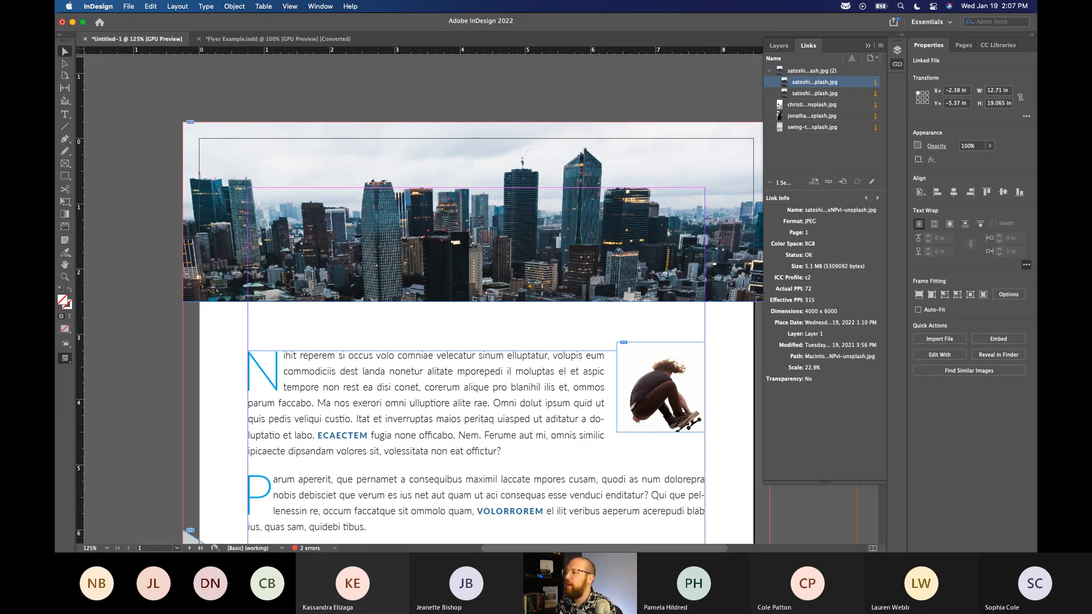
{"action": "left_click", "coordinate": [689, 98]}
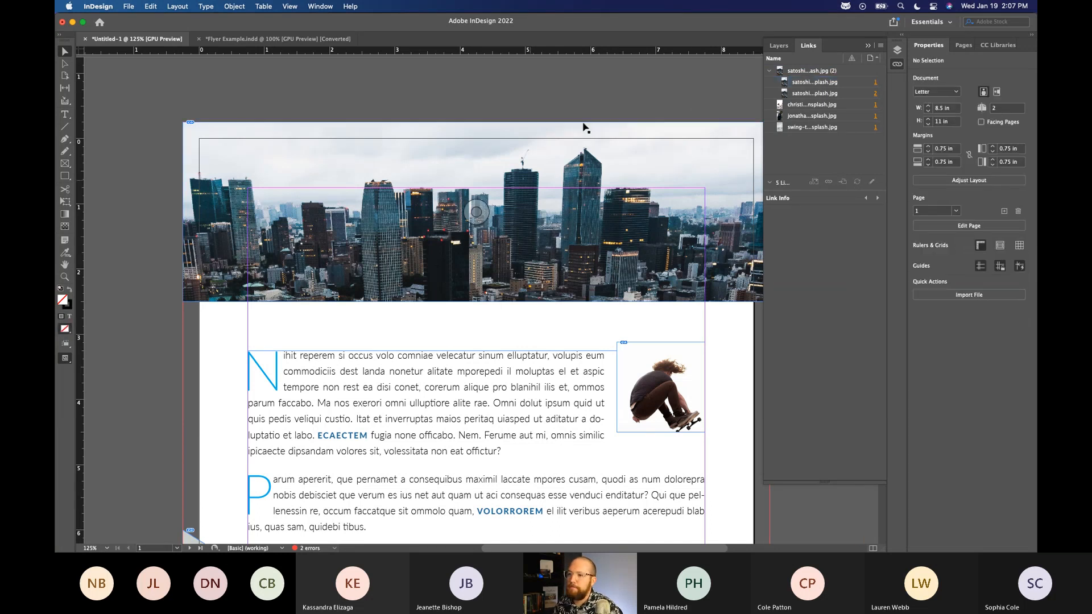
Save the document as "Flyer Example 2022" in the Downloads folder
{"action": "key", "text": "super+s"}
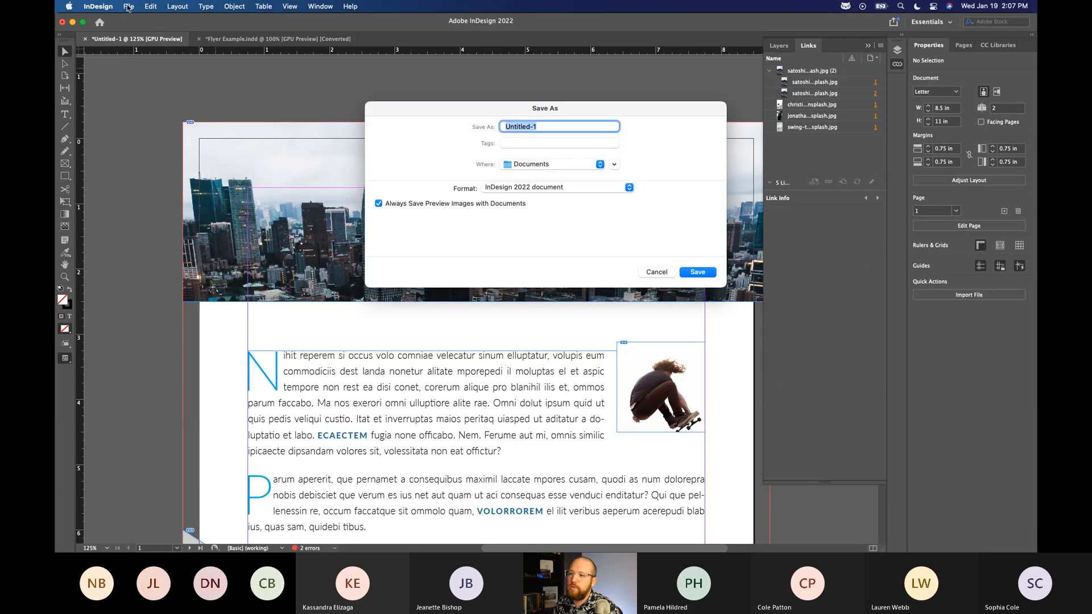
{"action": "left_click", "coordinate": [659, 272]}
{"action": "left_click", "coordinate": [125, 8]}
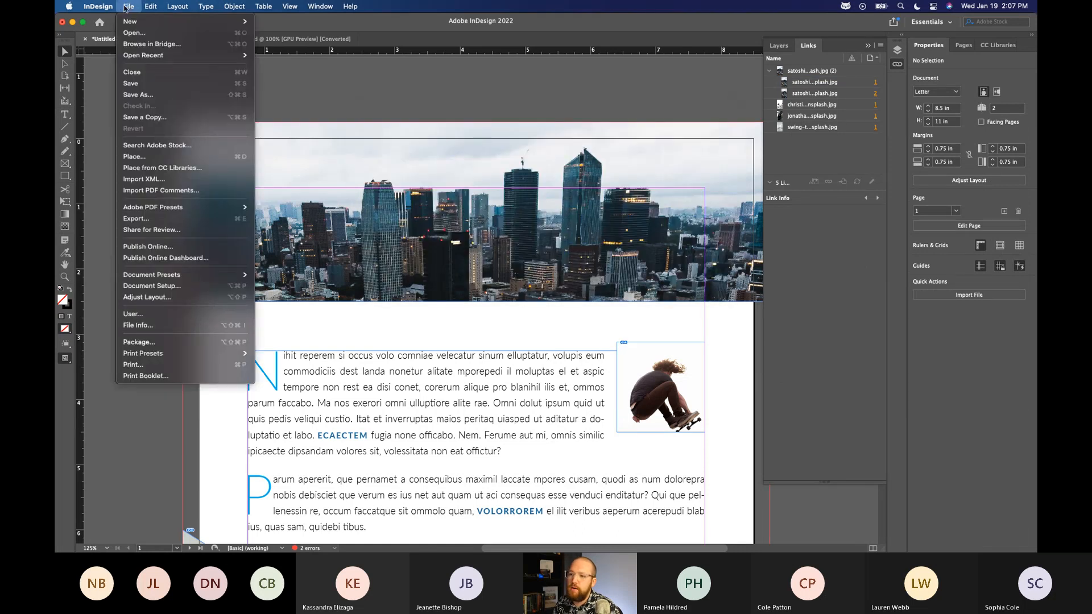
{"action": "left_click", "coordinate": [139, 84]}
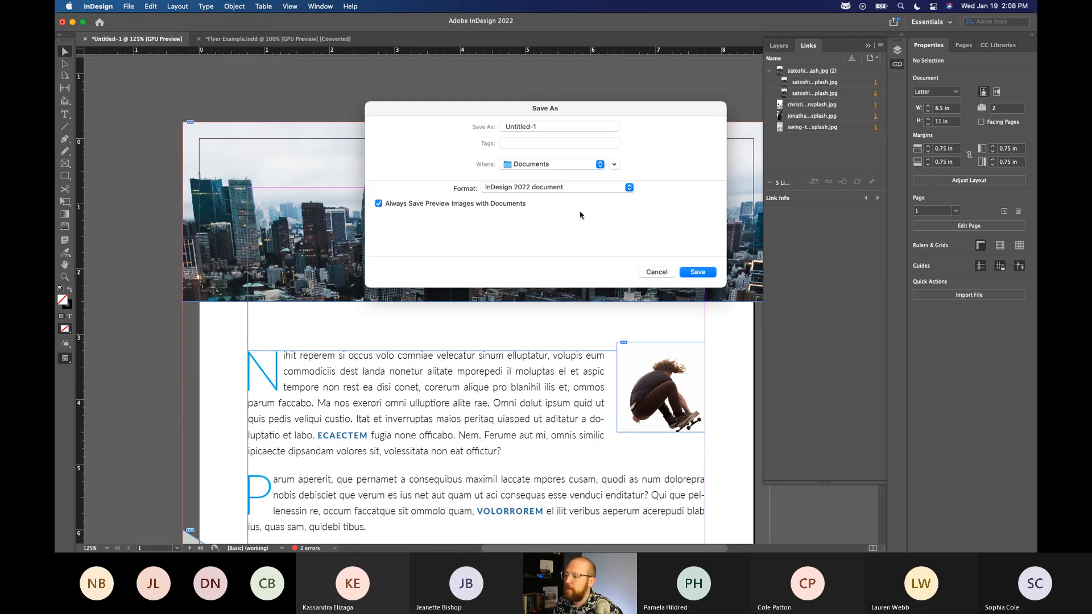
{"action": "left_click", "coordinate": [546, 169]}
{"action": "left_click", "coordinate": [534, 228]}
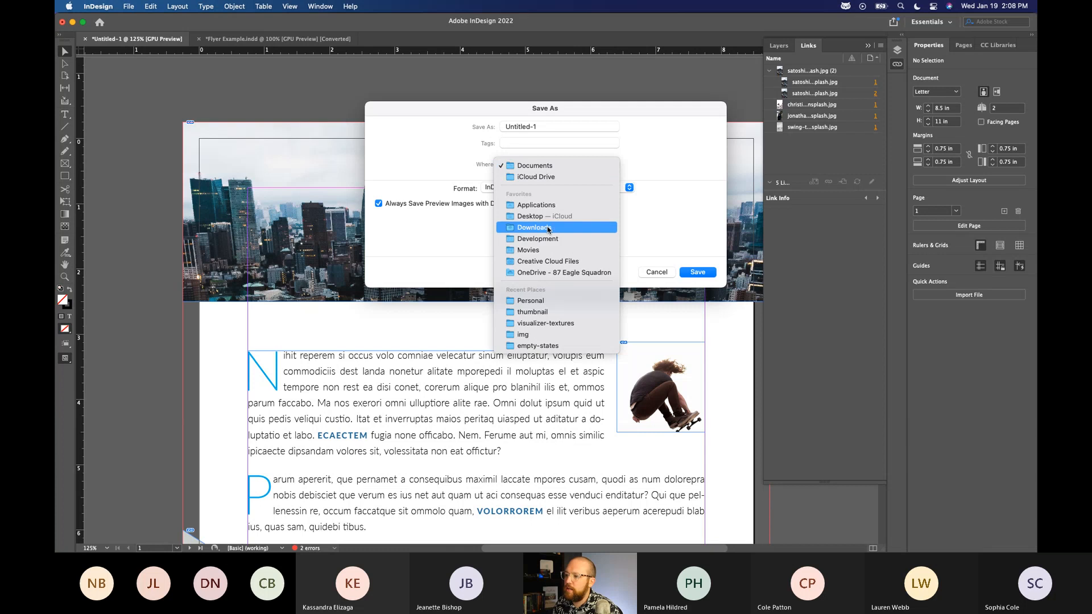
{"action": "type", "text": "Flye"}
{"action": "key", "text": "BackSpace"}
{"action": "key", "text": "BackSpace"}
{"action": "key", "text": "BackSpace"}
{"action": "type", "text": "lyer Example 2022"}
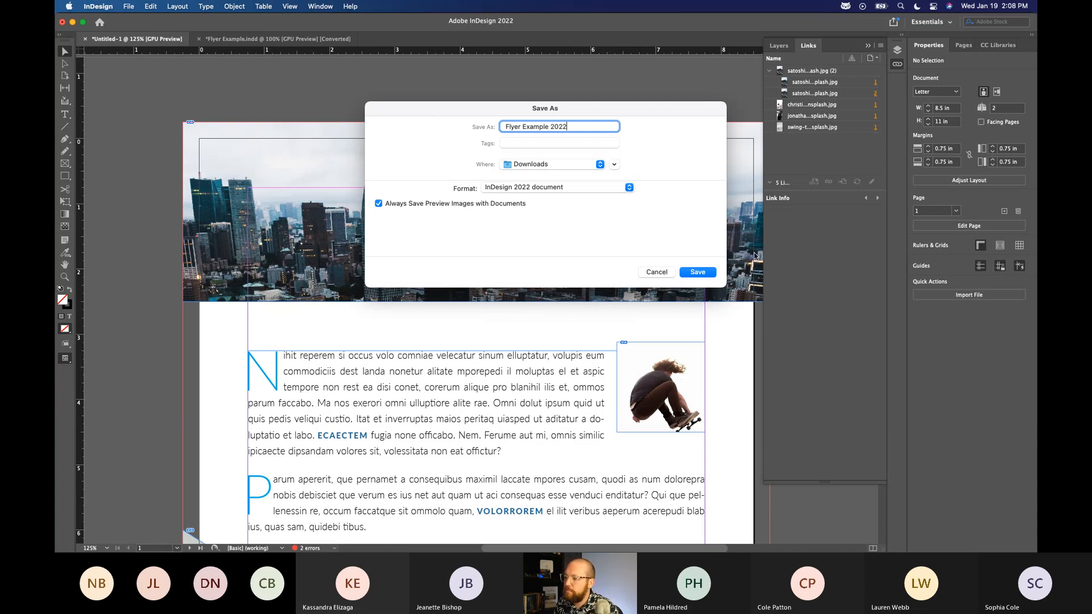
{"action": "left_click", "coordinate": [710, 278]}
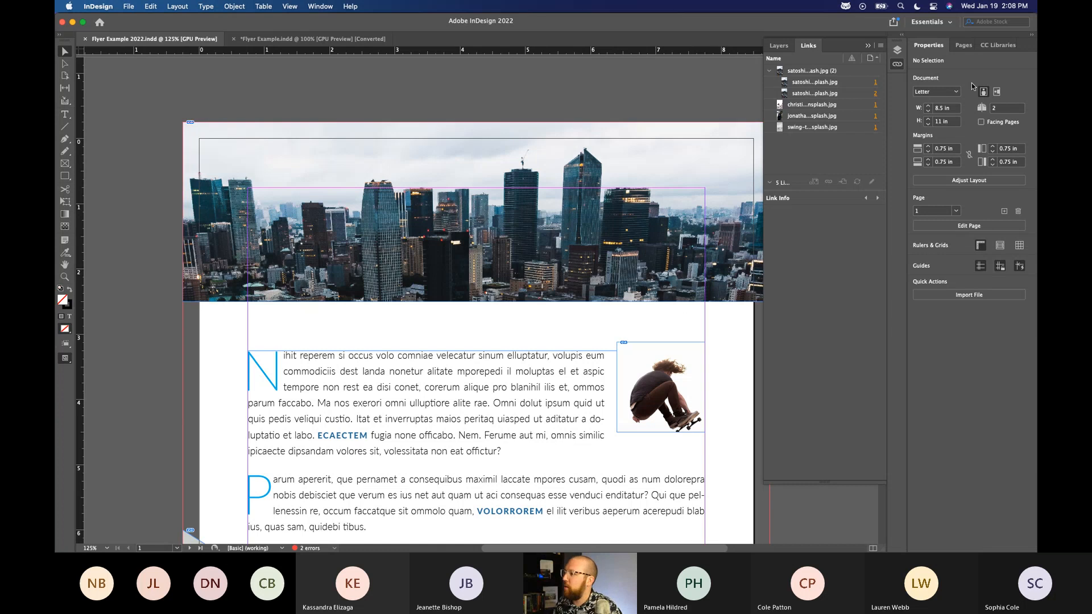
Close the Links panel and set up a PDF export of Flyer Example 2022 to Downloads with the [High Quality Print] preset
{"action": "left_click", "coordinate": [898, 66]}
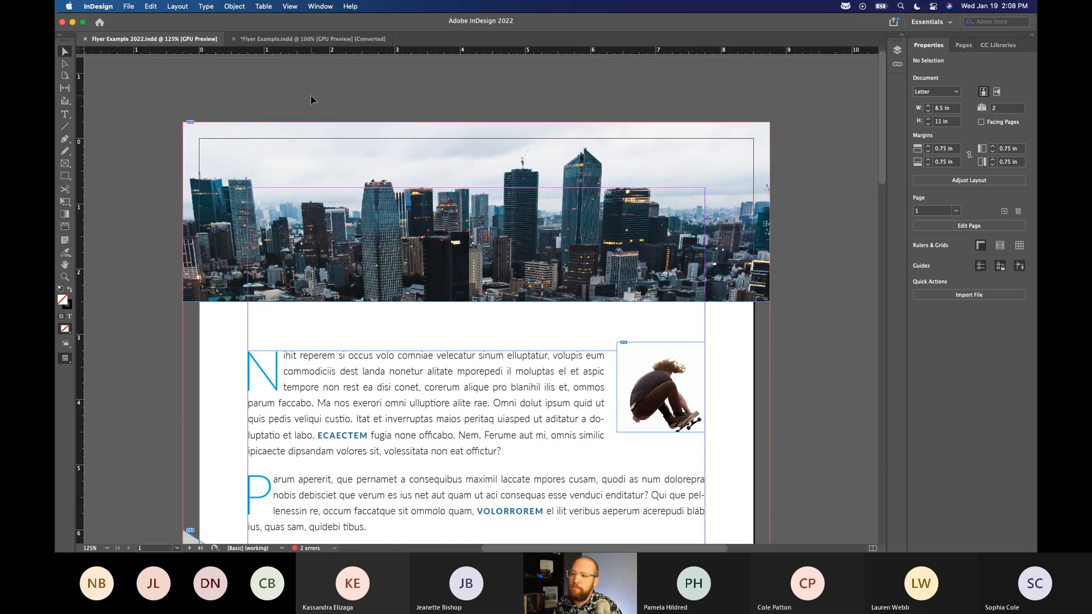
{"action": "left_click", "coordinate": [129, 6]}
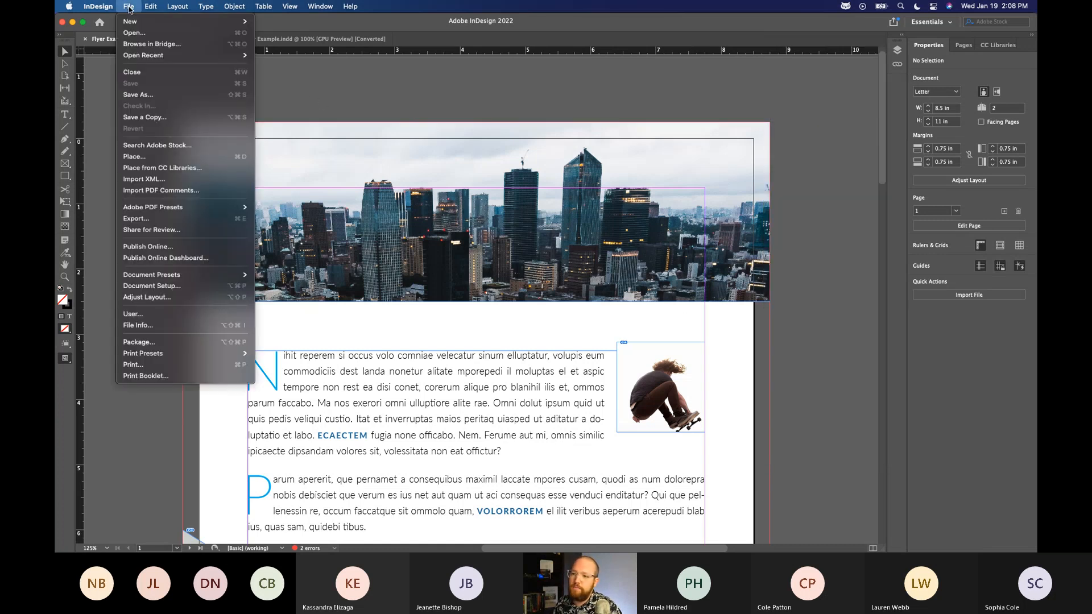
{"action": "mouse_move", "coordinate": [169, 212]}
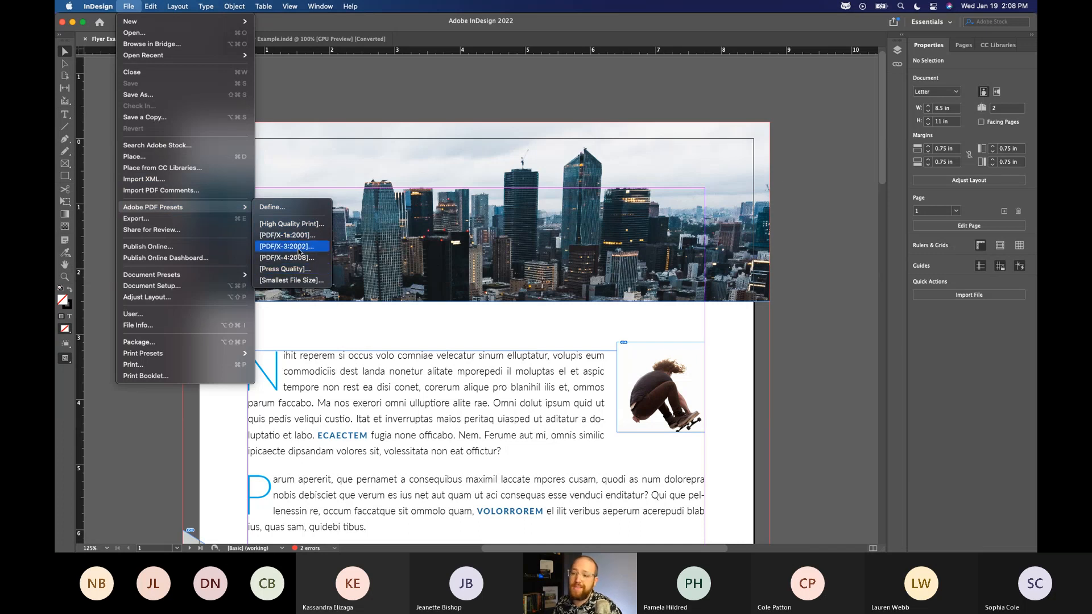
{"action": "left_click", "coordinate": [316, 226]}
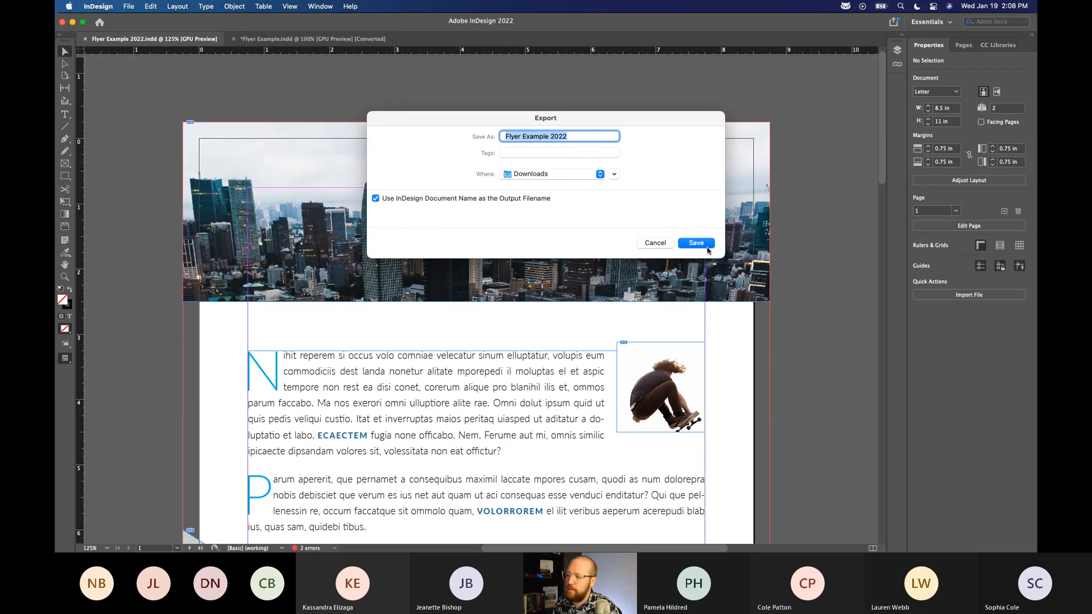
{"action": "left_click", "coordinate": [705, 246]}
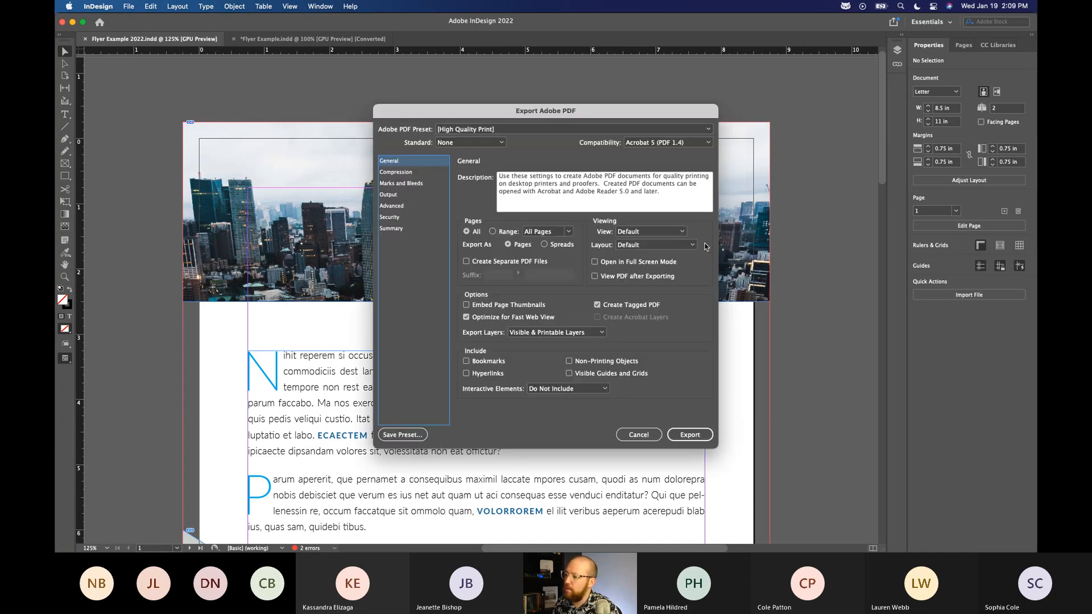
{"action": "left_click_drag", "start_coordinate": [551, 113], "coordinate": [550, 77]}
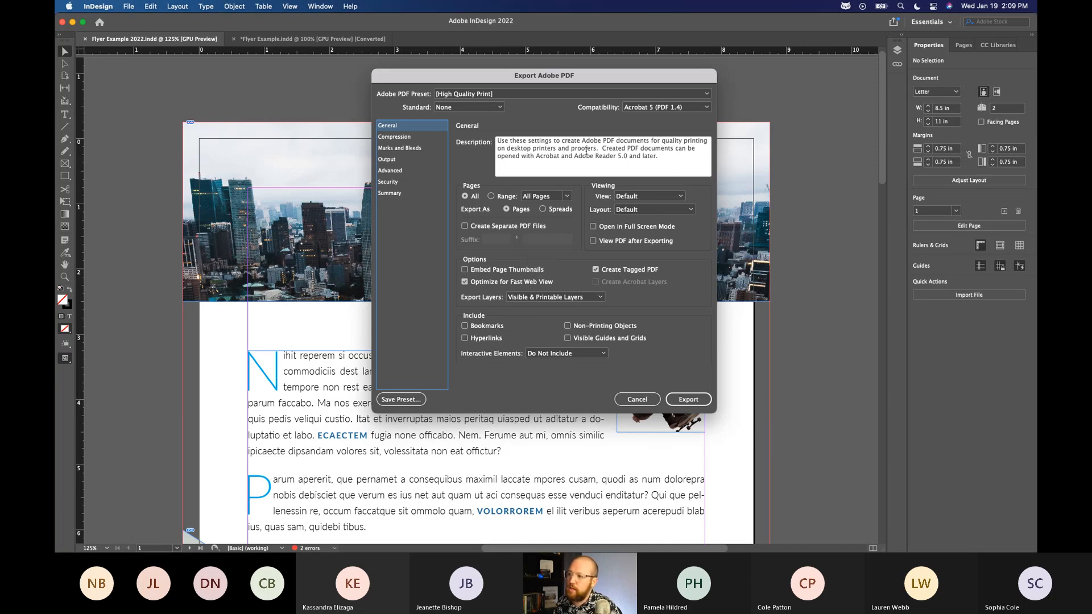
Review the available PDF compatibility versions and the preset's image compression settings
{"action": "left_click", "coordinate": [653, 108]}
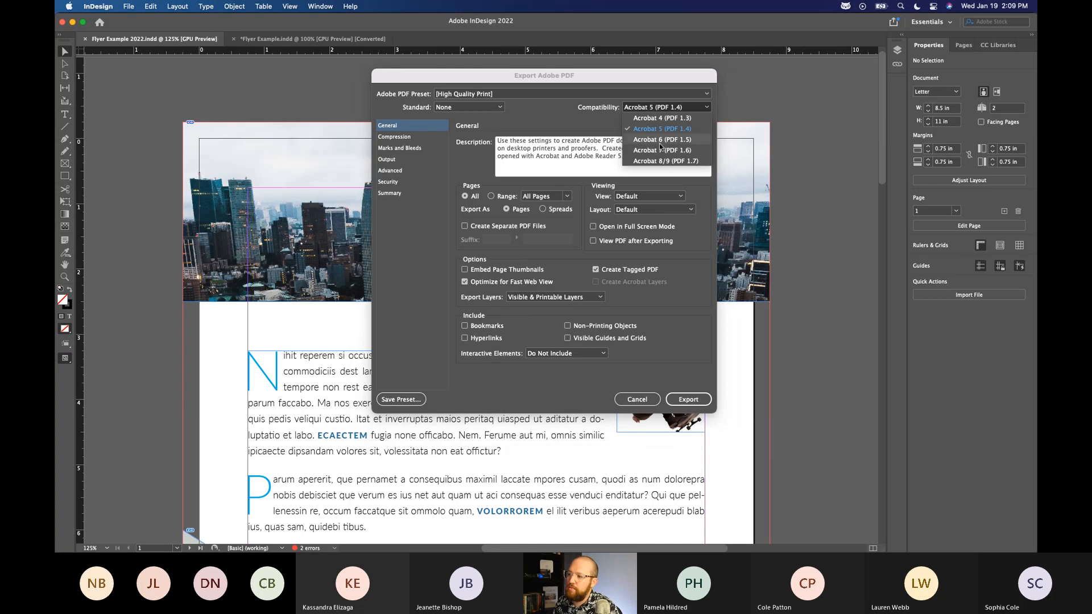
{"action": "left_click", "coordinate": [534, 129]}
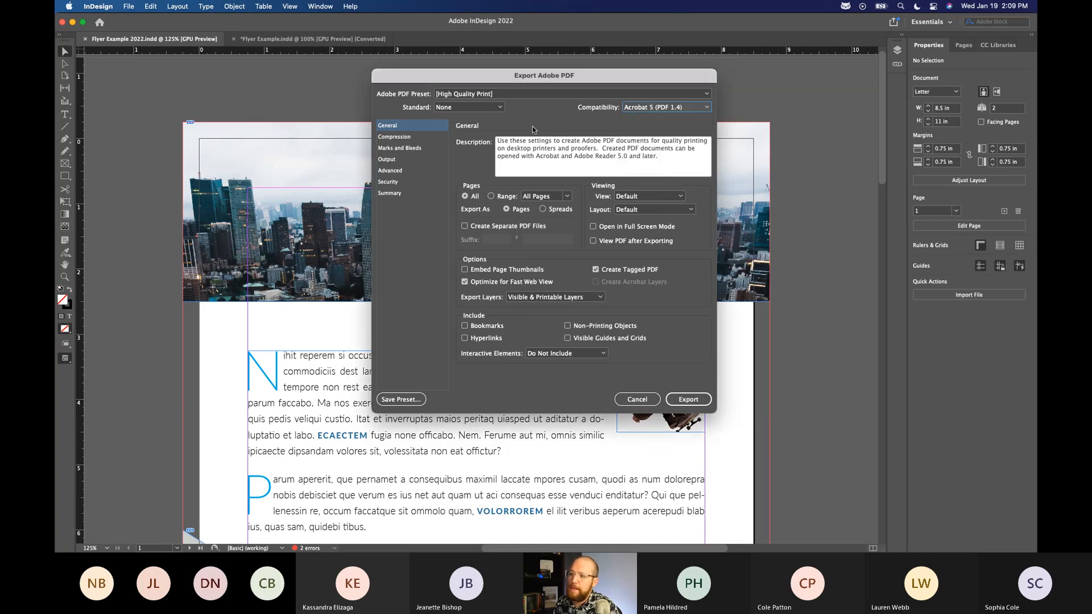
{"action": "left_click", "coordinate": [403, 137]}
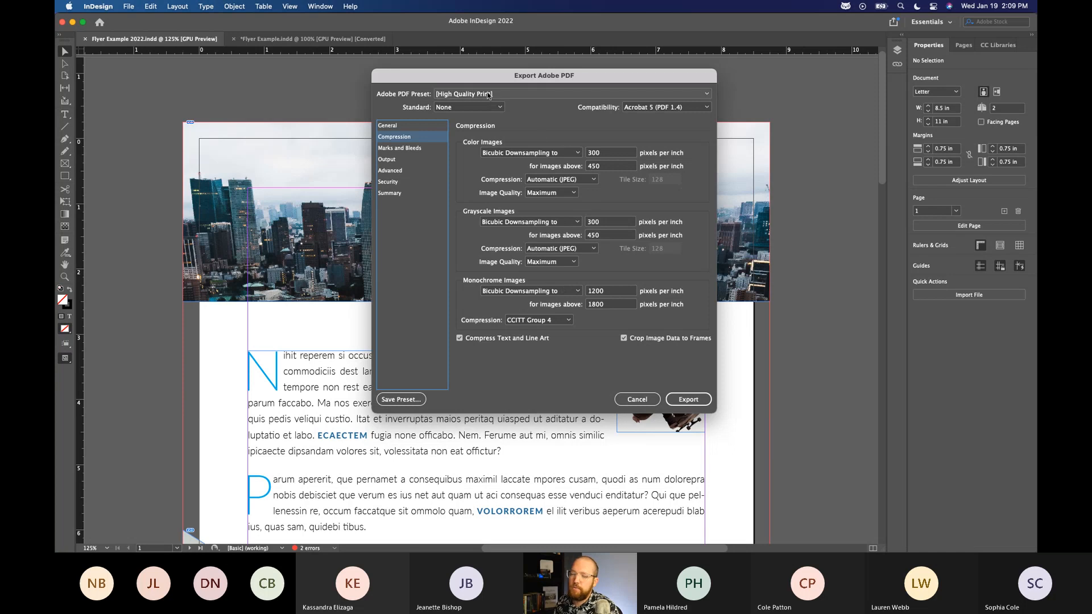
Include all printer's marks in the PDF and use the document bleed settings
{"action": "left_click", "coordinate": [400, 149]}
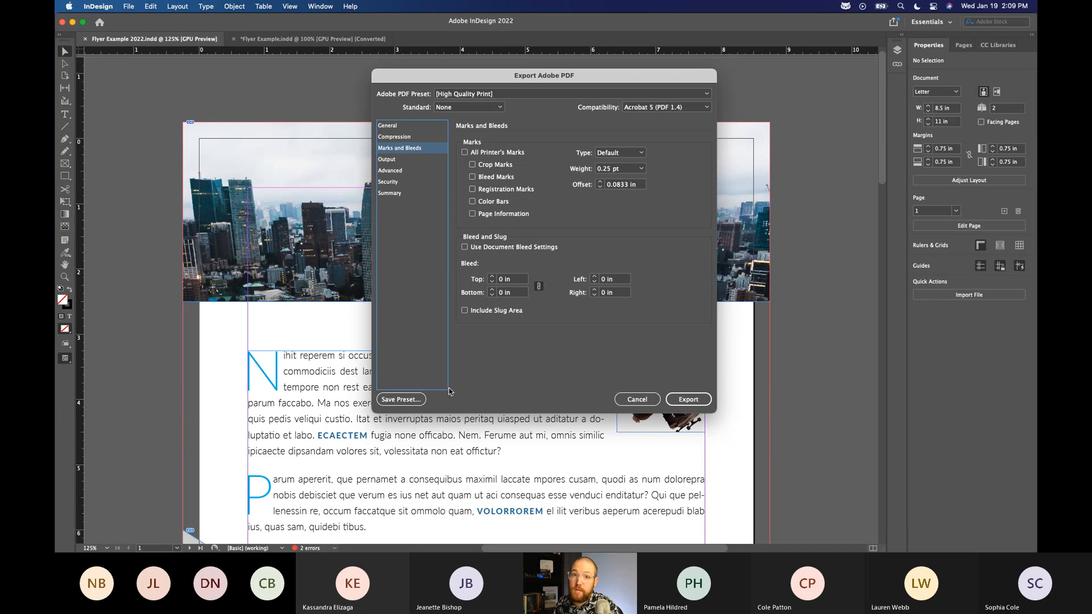
{"action": "left_click", "coordinate": [472, 164]}
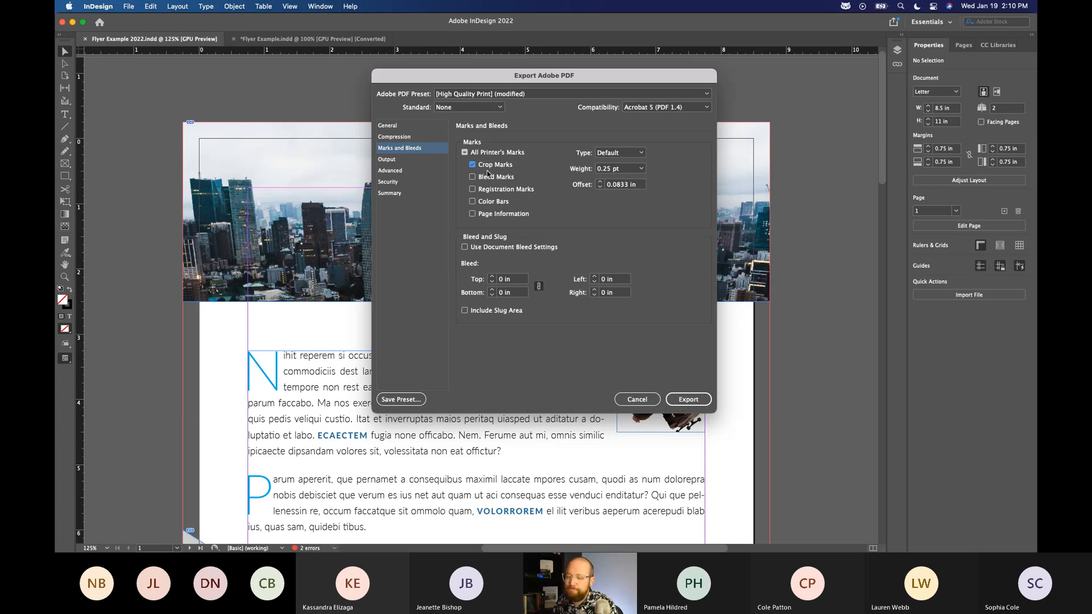
{"action": "left_click", "coordinate": [463, 152]}
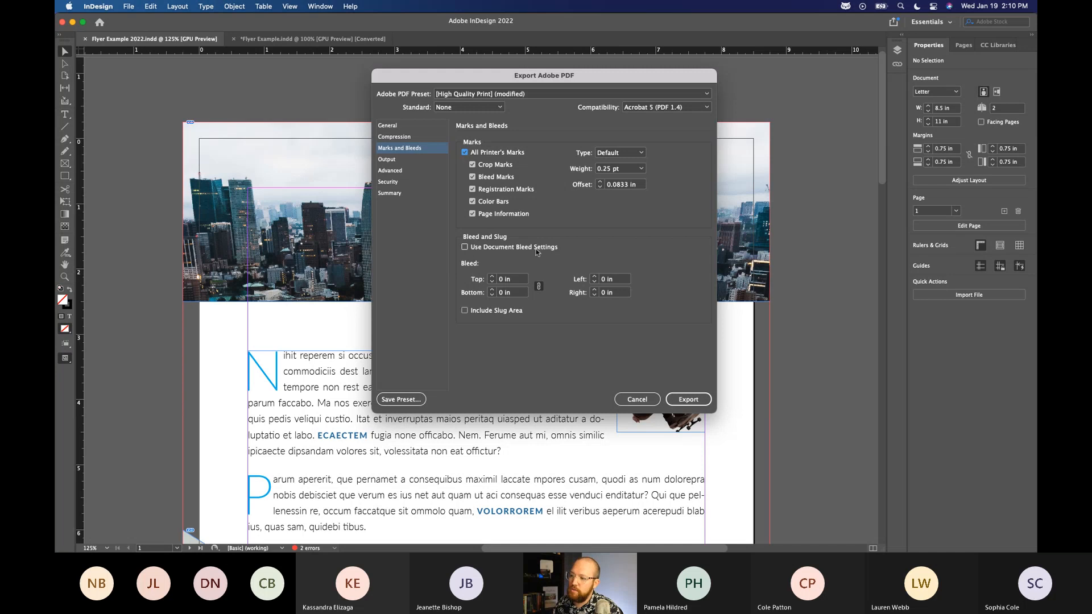
{"action": "left_click", "coordinate": [465, 247]}
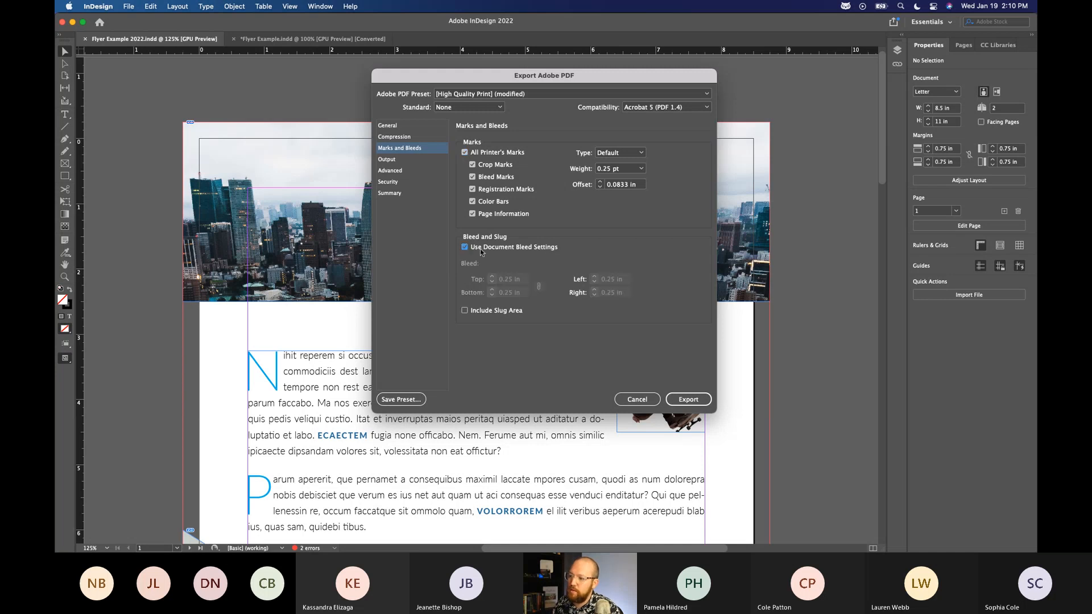
Try limiting the printer's marks to crop marks and bleed marks, and re-enable all printer's marks
{"action": "left_click", "coordinate": [464, 152]}
{"action": "left_click", "coordinate": [472, 165]}
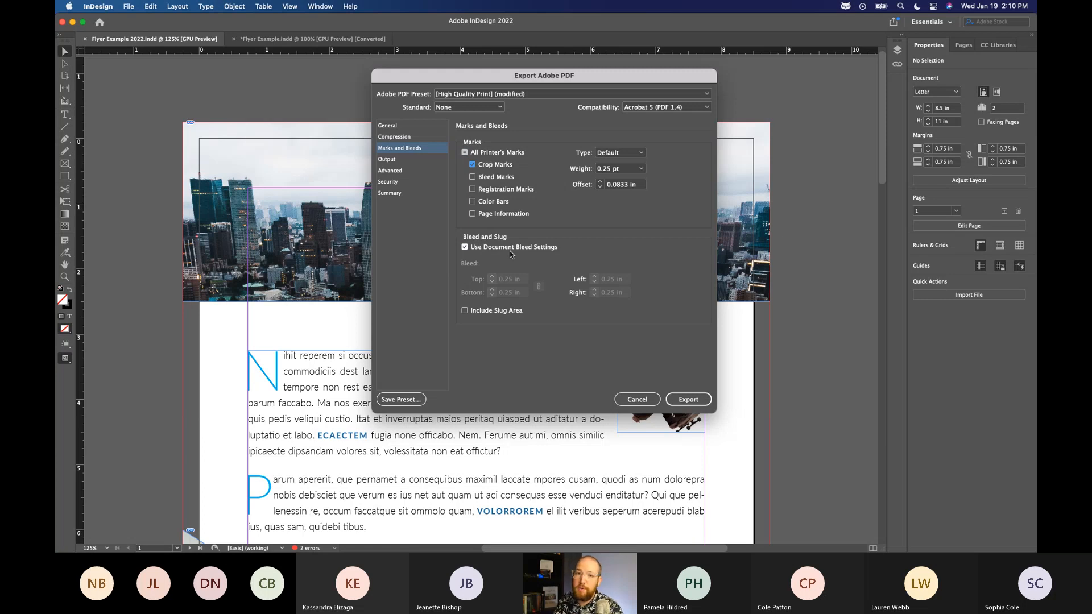
{"action": "left_click", "coordinate": [475, 177]}
{"action": "left_click", "coordinate": [493, 178]}
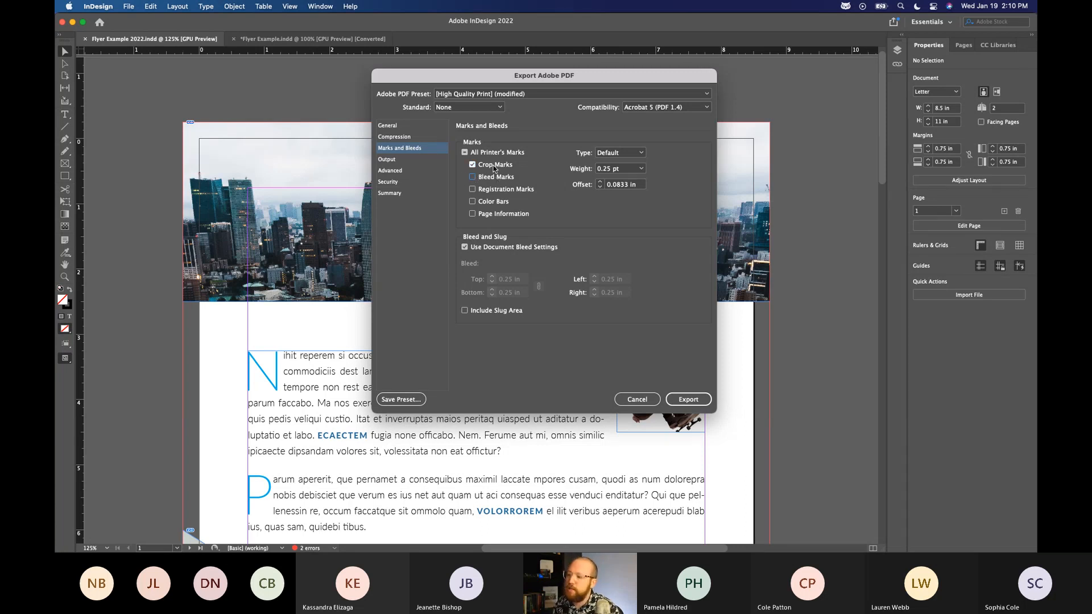
{"action": "left_click", "coordinate": [465, 153]}
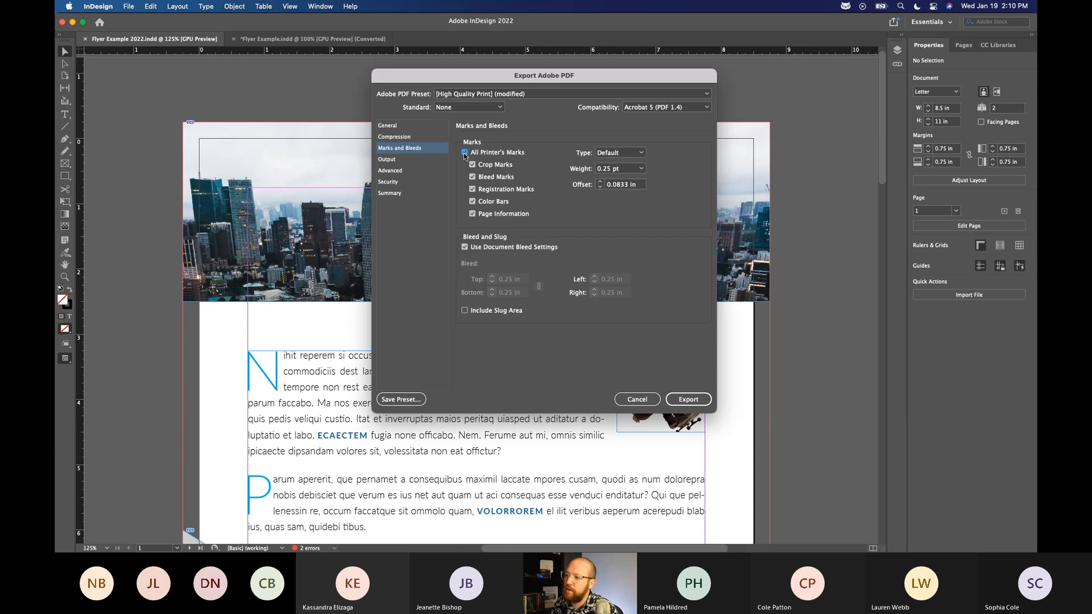
Try custom bleeds of 0.125 in and 0.25 in on all sides, and restore the use of document bleed settings
{"action": "left_click", "coordinate": [505, 248]}
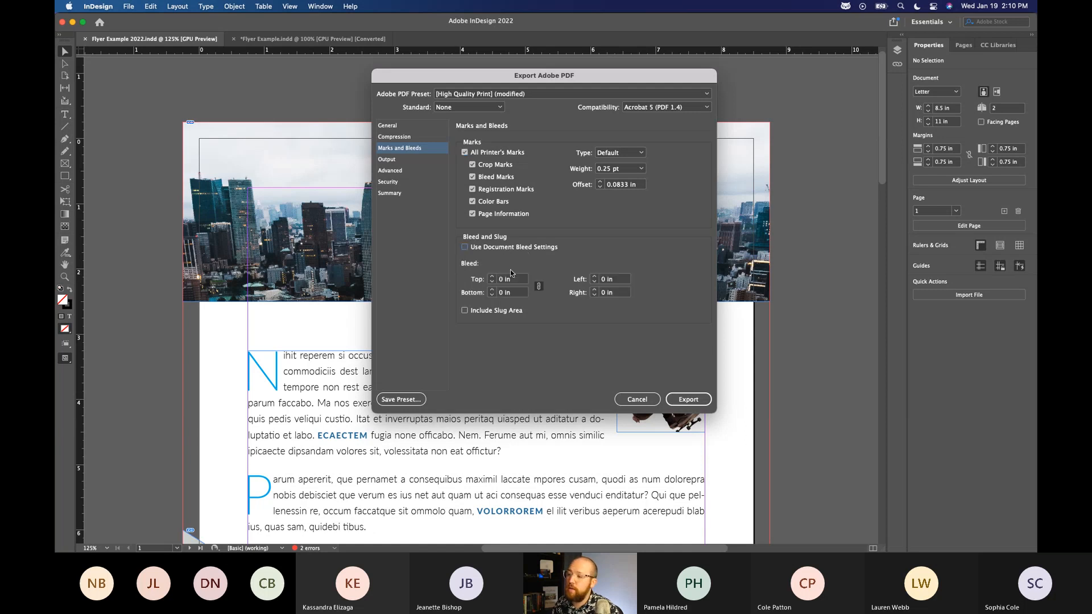
{"action": "type", "text": "0.125"}
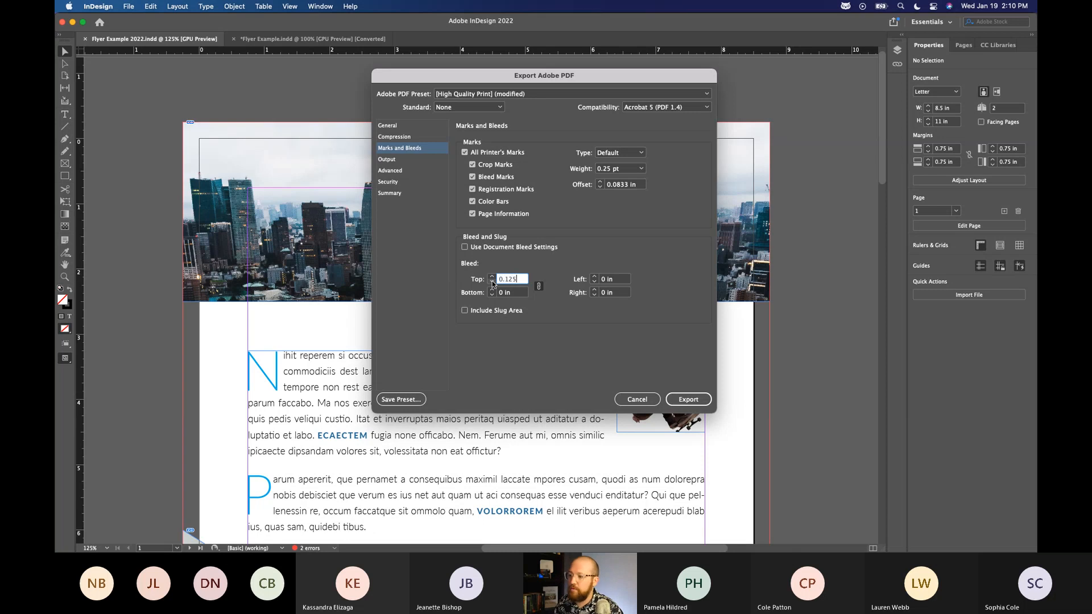
{"action": "key", "text": "Tab"}
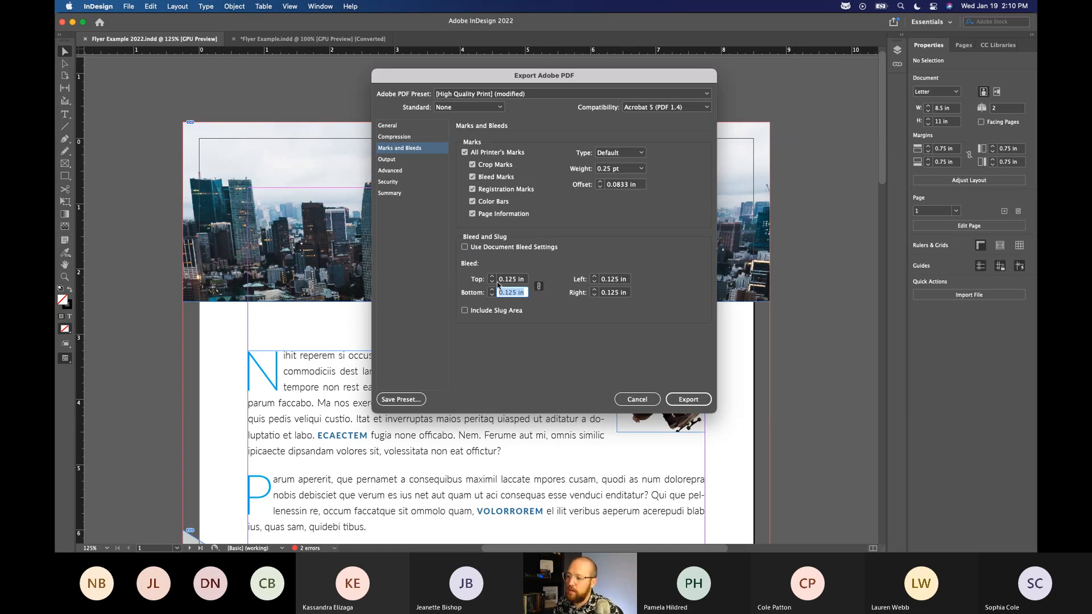
{"action": "double_click", "coordinate": [516, 279]}
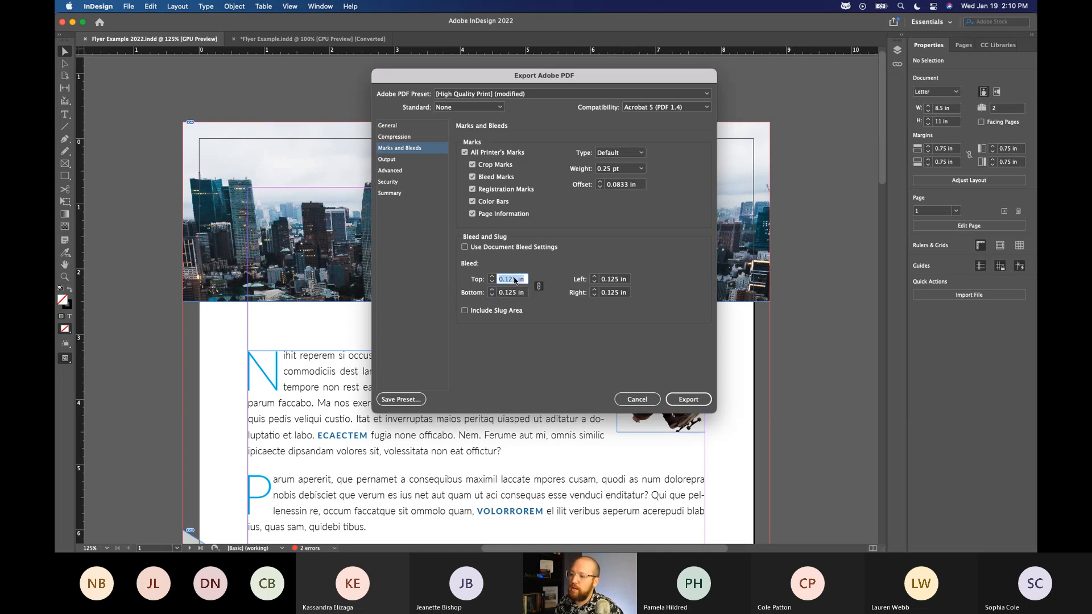
{"action": "type", "text": "0.25"}
{"action": "key", "text": "Tab"}
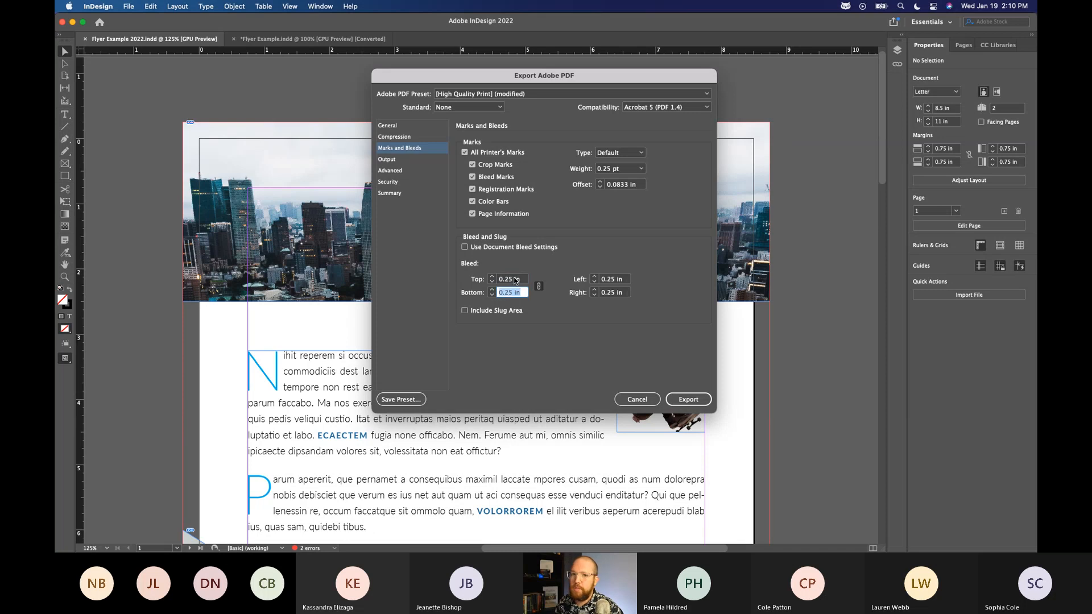
{"action": "left_click", "coordinate": [476, 248]}
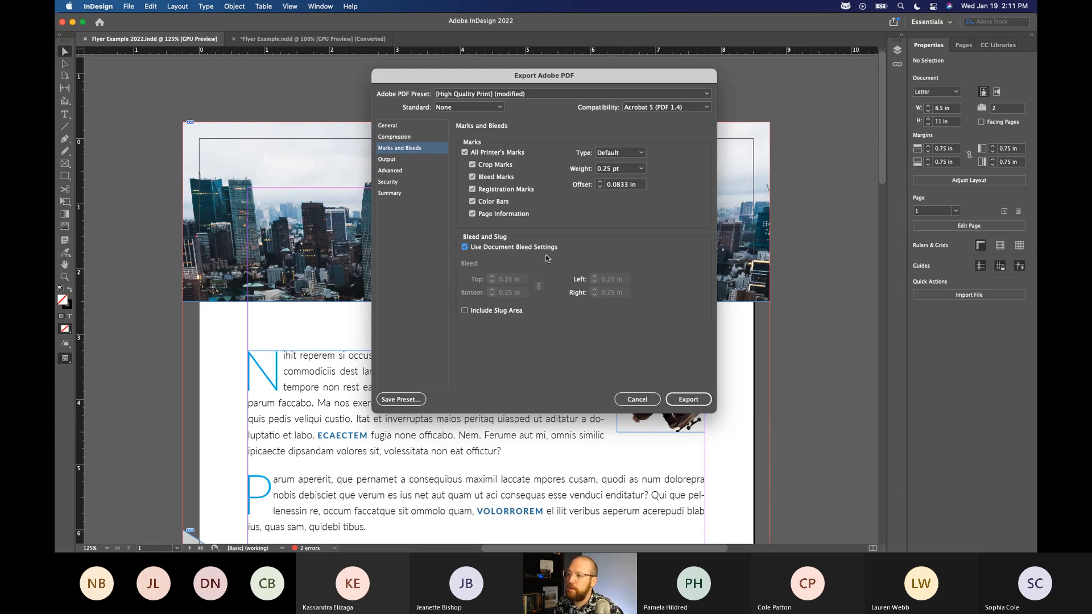
Review the General, Compression, and Marks and Bleeds export settings and export the flyer as a PDF, accepting the overset text
{"action": "left_click", "coordinate": [393, 126]}
{"action": "left_click", "coordinate": [397, 137]}
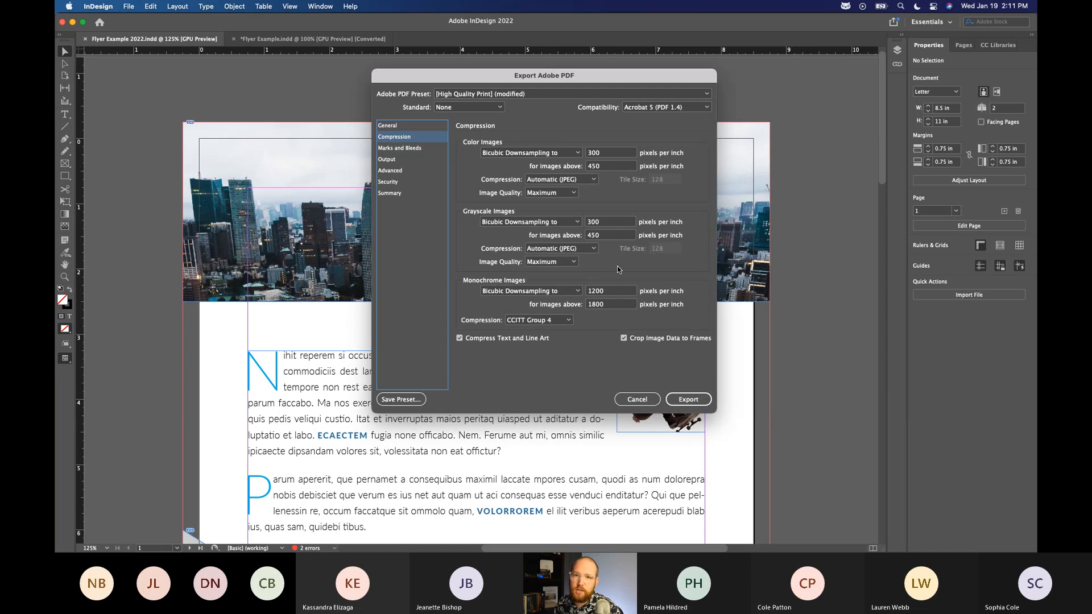
{"action": "left_click", "coordinate": [397, 126]}
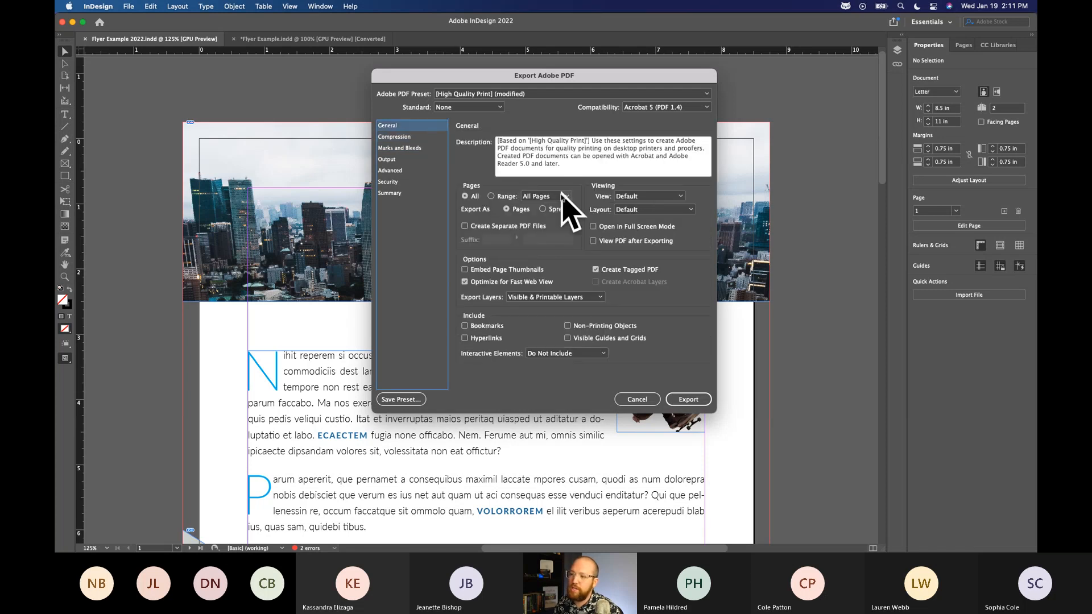
{"action": "left_click", "coordinate": [401, 148]}
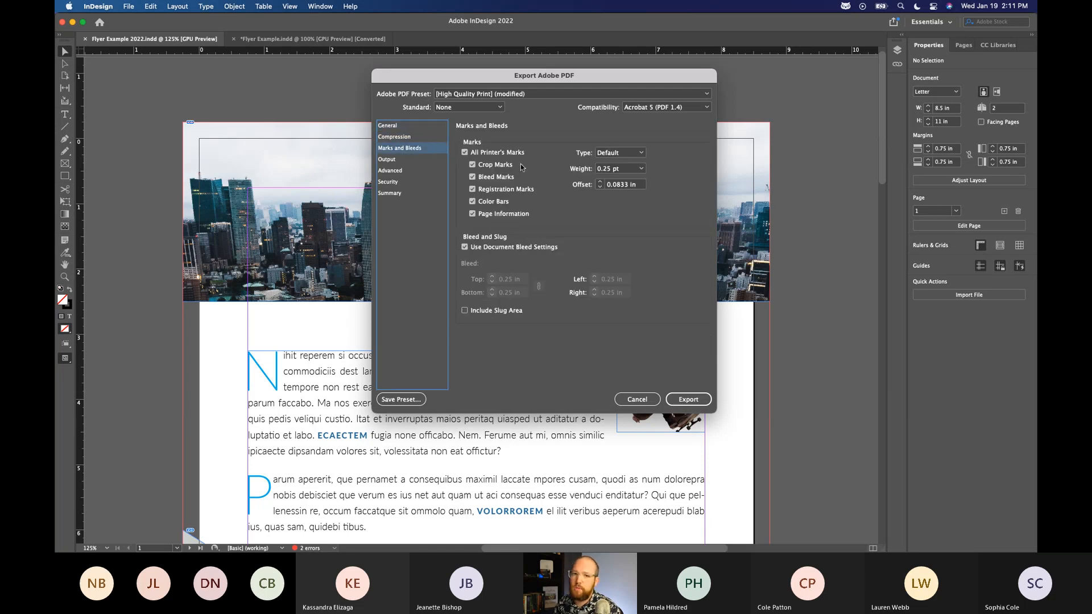
{"action": "left_click", "coordinate": [687, 401]}
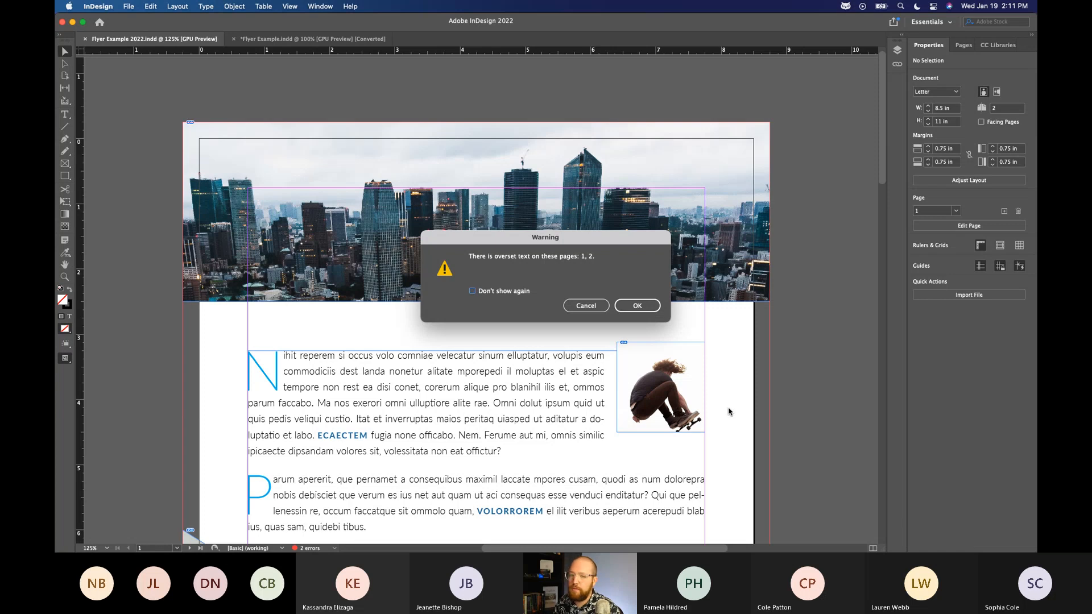
{"action": "left_click", "coordinate": [653, 307]}
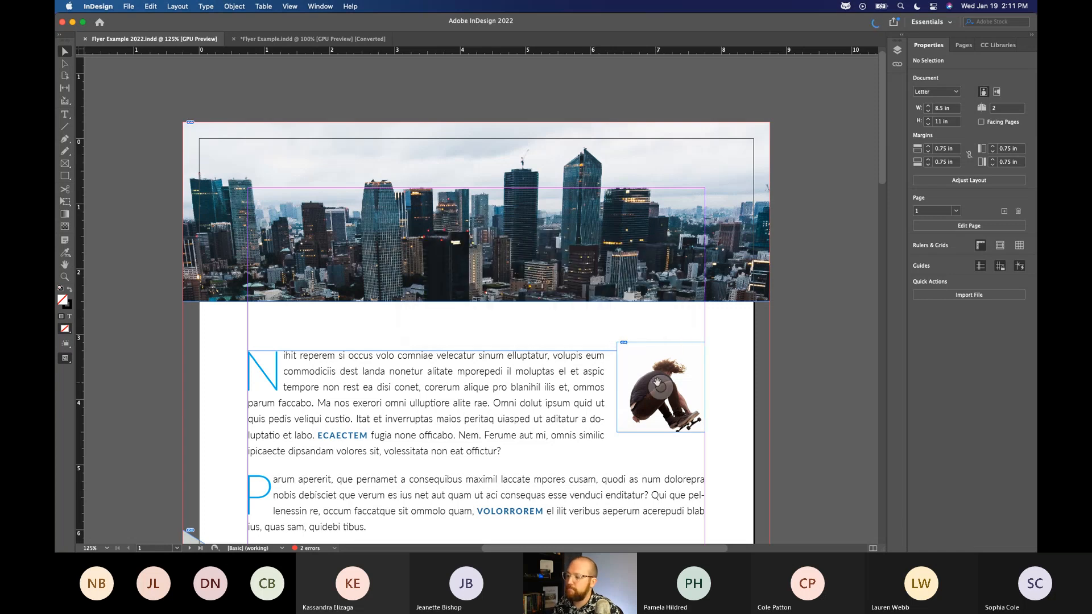
{"action": "scroll", "coordinate": [583, 317], "scroll_direction": "down", "scroll_amount": 15}
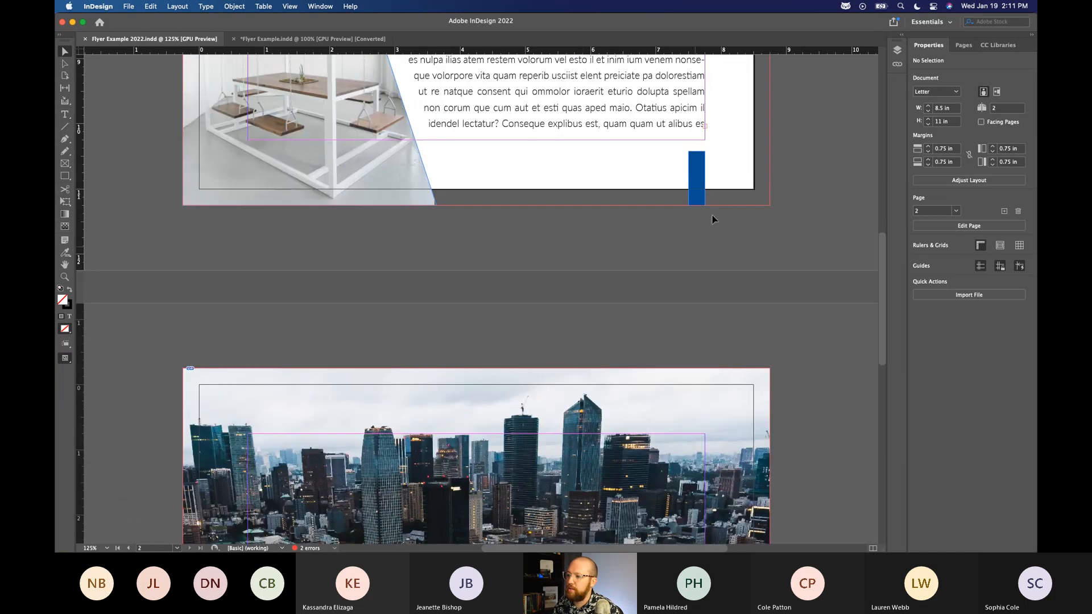
{"action": "scroll", "coordinate": [507, 157], "scroll_direction": "up", "scroll_amount": 15}
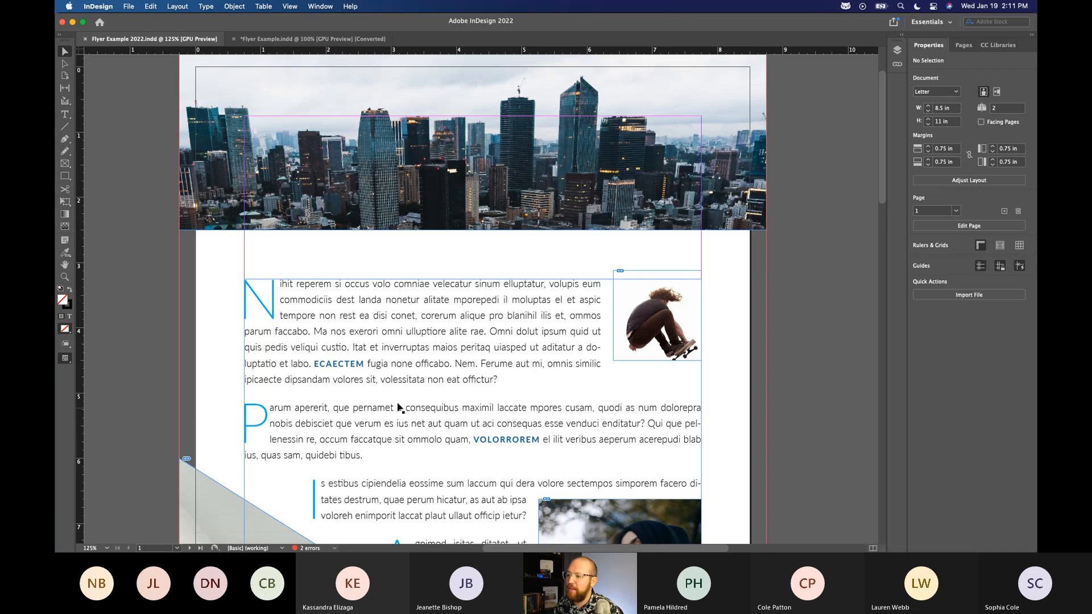
Switch to Finder and select the exported Flyer Example 2022.pdf in the Downloads folder
{"action": "key", "text": "ctrl+Up"}
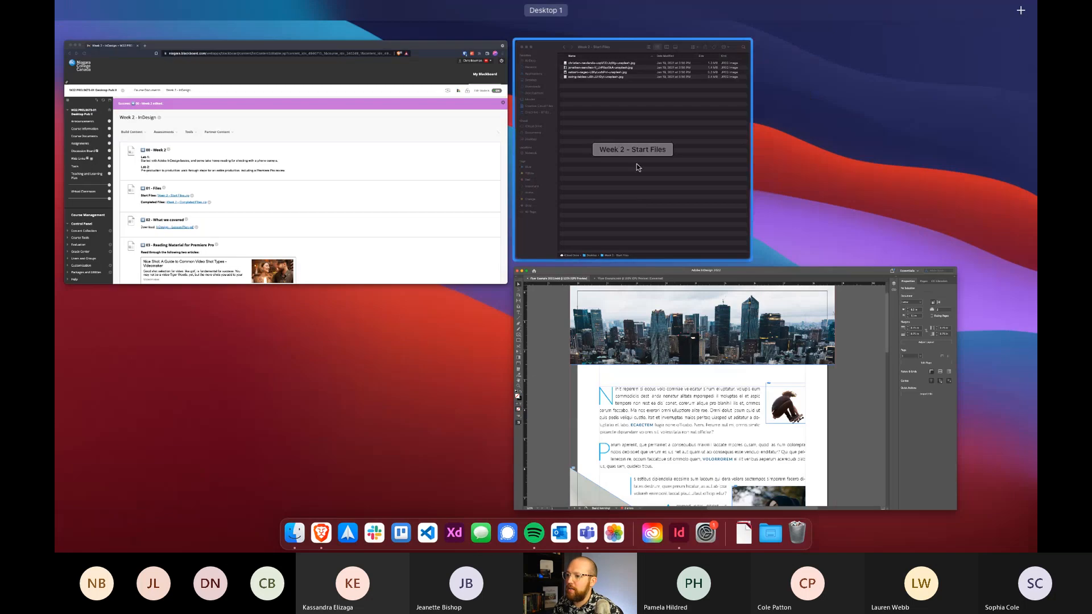
{"action": "left_click", "coordinate": [637, 205]}
{"action": "left_click_drag", "start_coordinate": [958, 96], "coordinate": [557, 36]}
{"action": "left_click", "coordinate": [359, 246]}
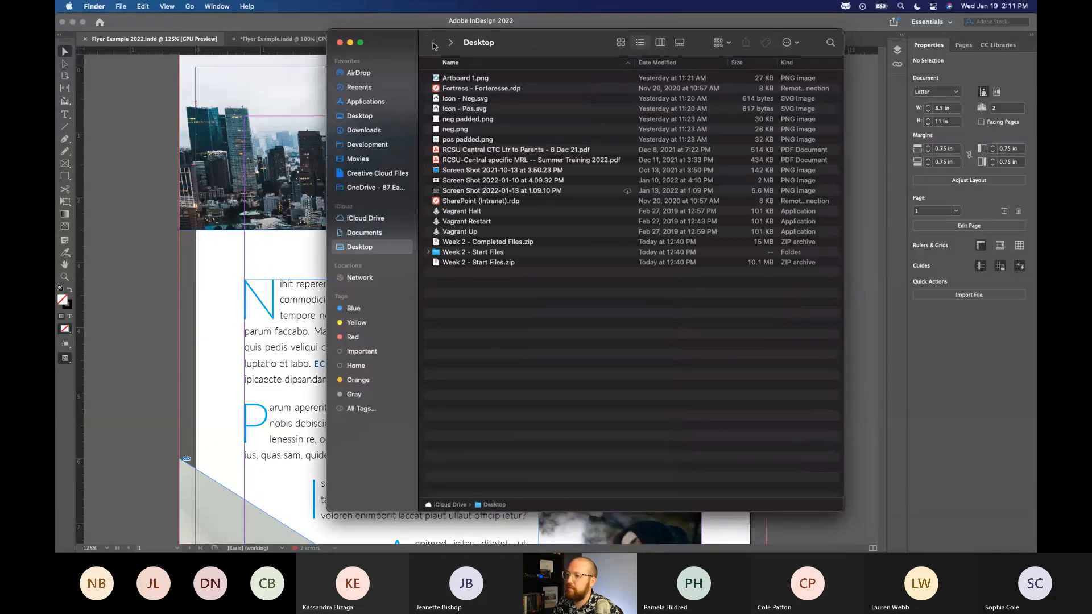
{"action": "left_click", "coordinate": [365, 130]}
{"action": "left_click", "coordinate": [493, 101]}
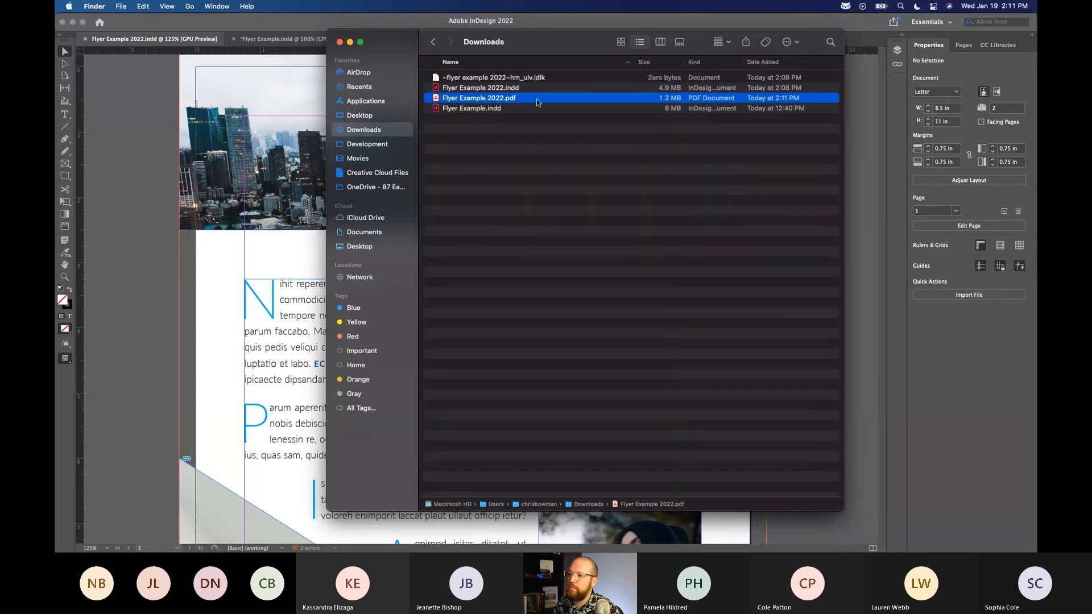
Compare the file sizes of Flyer Example 2022.indd and its PDF, and open the PDF in Acrobat Pro DC
{"action": "left_click", "coordinate": [667, 90]}
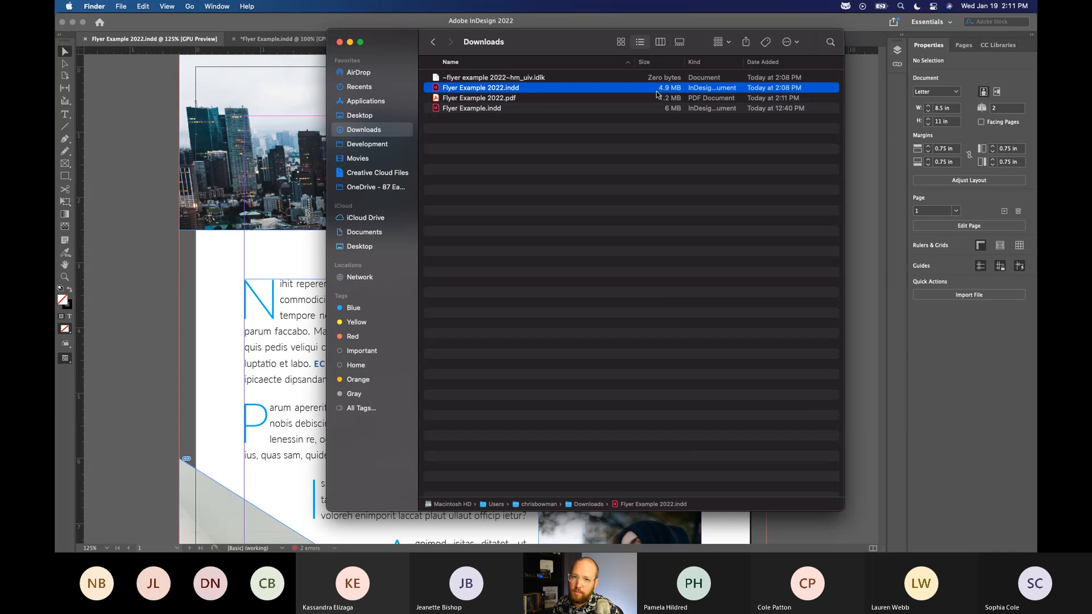
{"action": "left_click", "coordinate": [652, 101]}
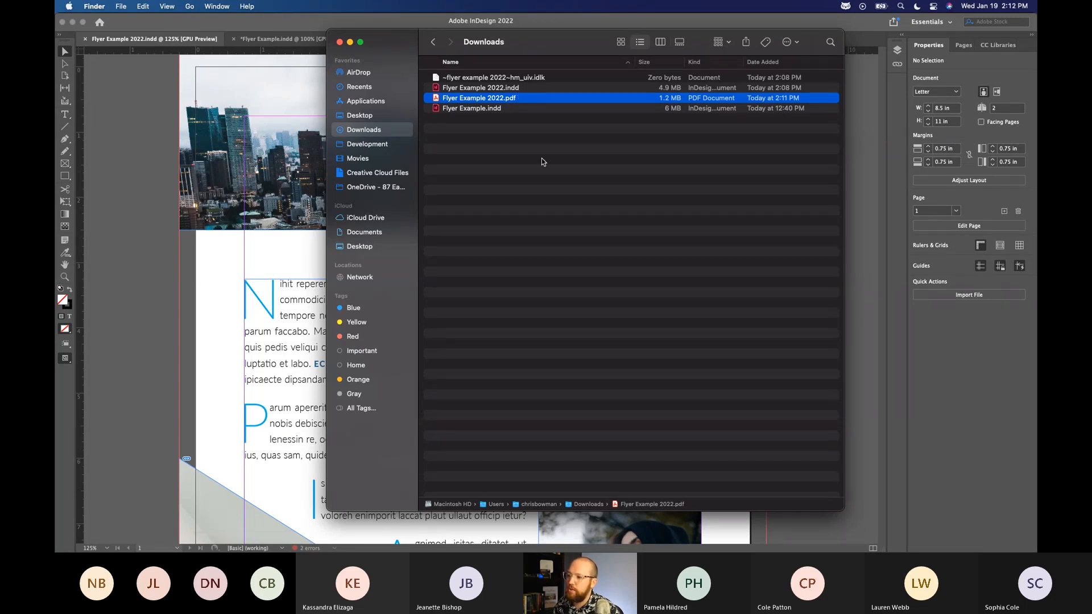
{"action": "key", "text": "space"}
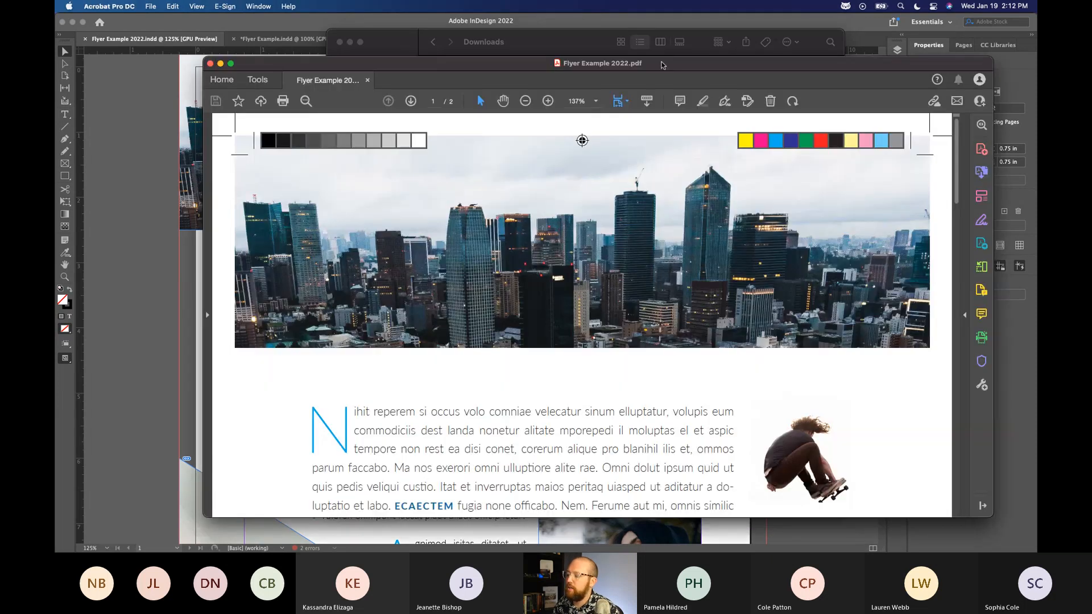
{"action": "left_click_drag", "start_coordinate": [663, 65], "coordinate": [605, 21]}
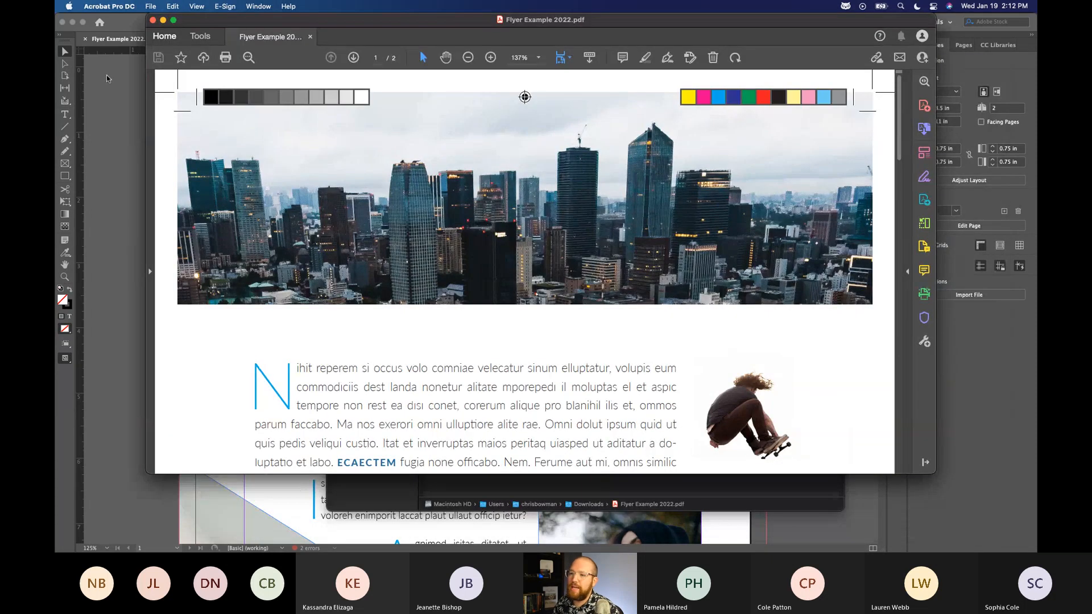
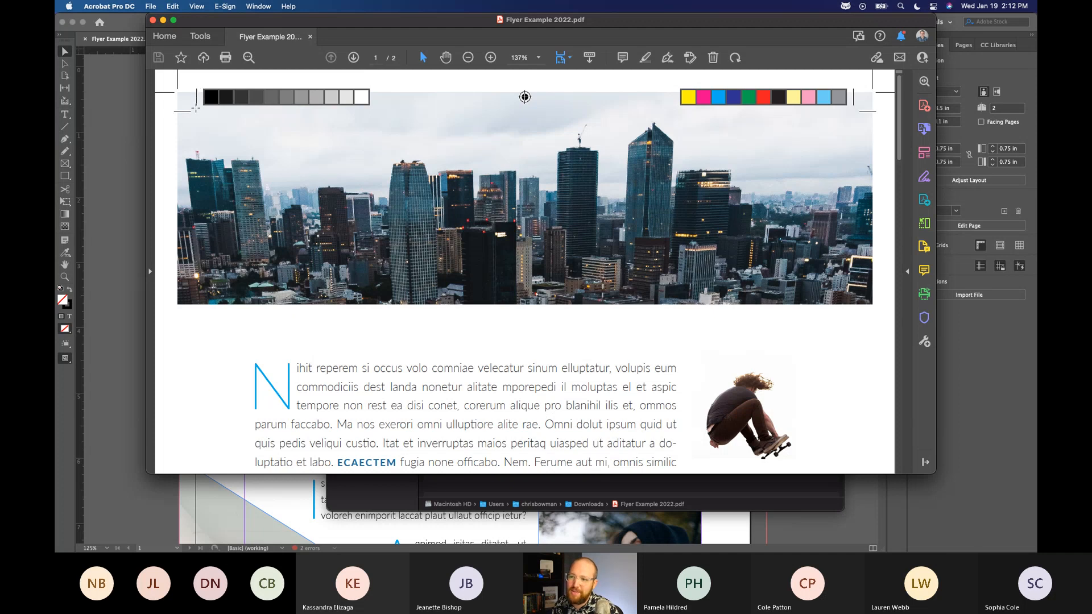
Outline the trim area and the full bleed area on page 1, using the crop and bleed marks as guides
{"action": "left_click_drag", "start_coordinate": [196, 111], "coordinate": [854, 453]}
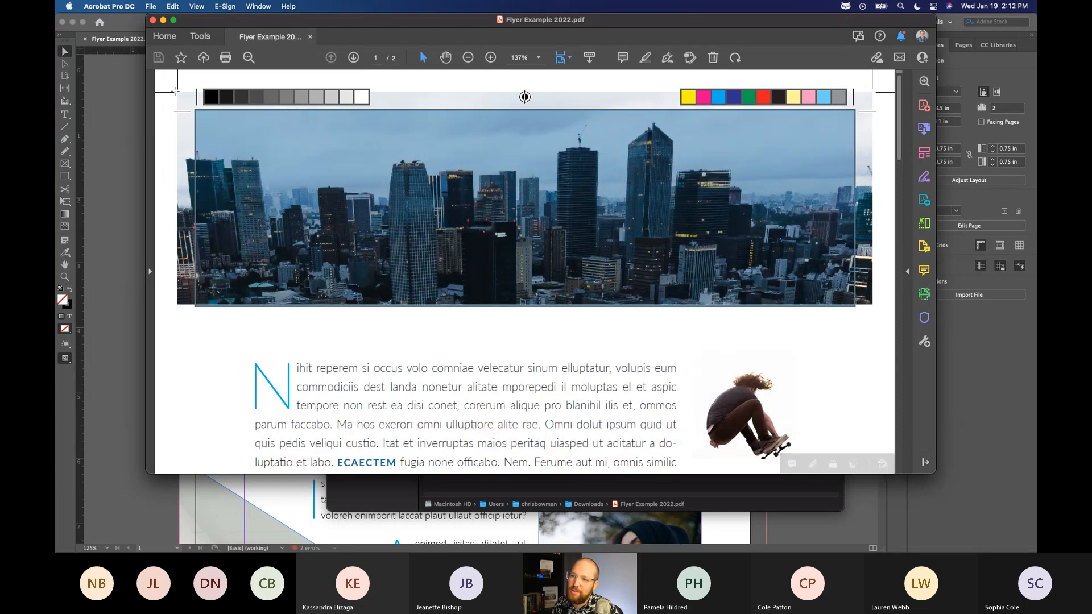
{"action": "left_click_drag", "start_coordinate": [177, 92], "coordinate": [874, 373]}
{"action": "left_click", "coordinate": [195, 125]}
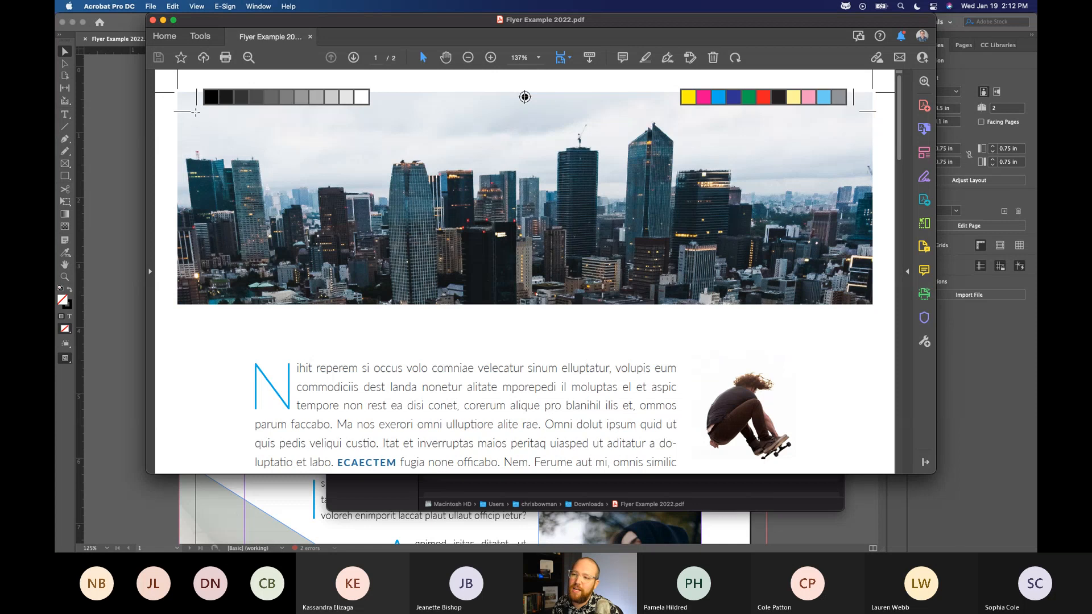
{"action": "left_click_drag", "start_coordinate": [196, 112], "coordinate": [852, 399]}
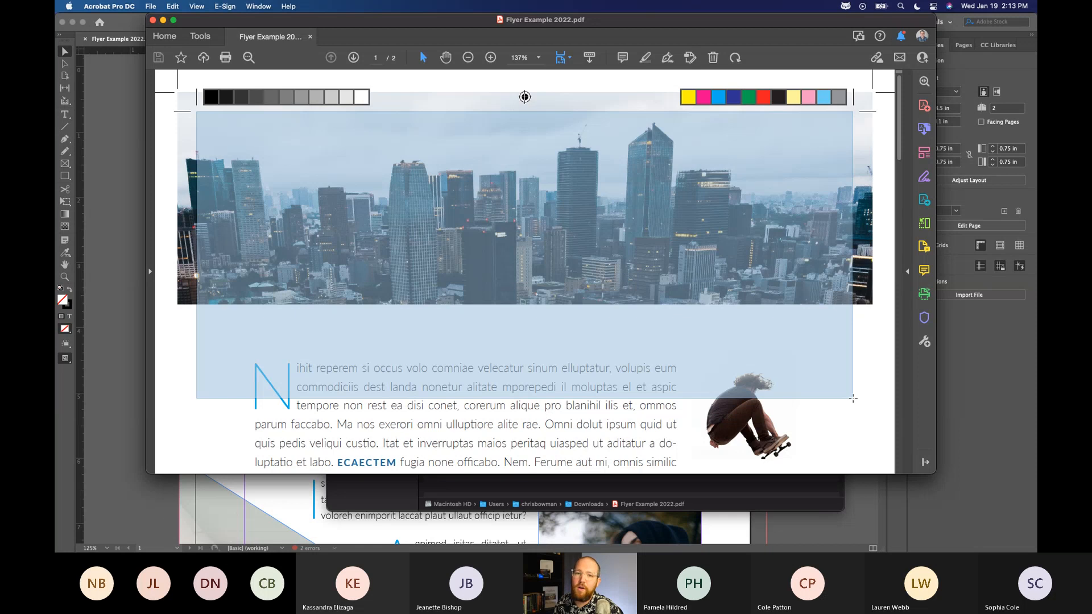
{"action": "left_click_drag", "start_coordinate": [853, 398], "coordinate": [853, 398]}
{"action": "left_click", "coordinate": [435, 326]}
Zoom the PDF to 200% and examine the text and the skateboarder image on page 1
{"action": "scroll", "coordinate": [411, 292], "scroll_direction": "down", "scroll_amount": 4}
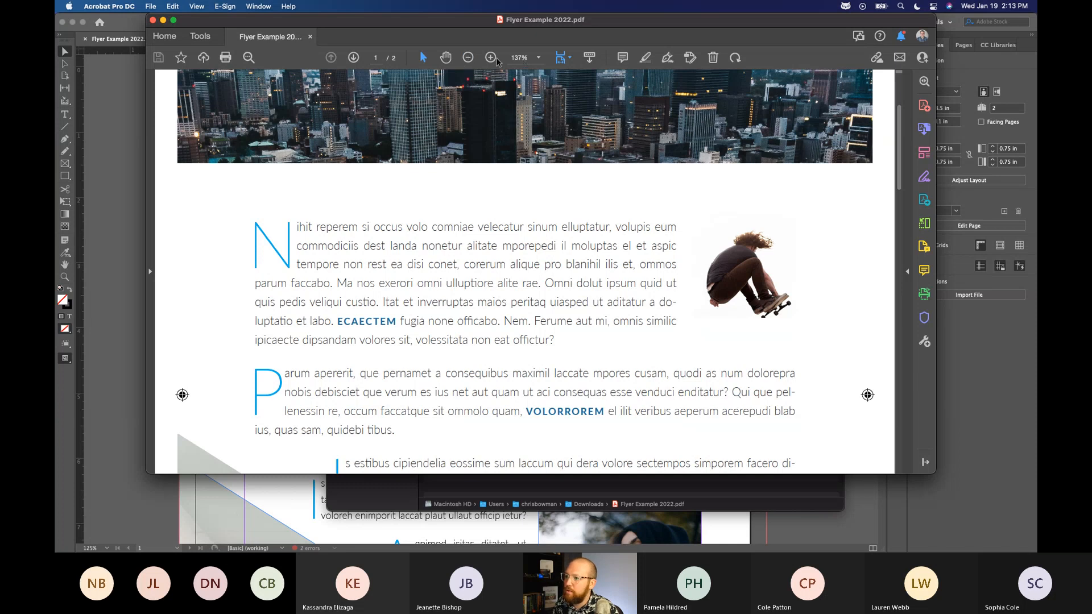
{"action": "left_click", "coordinate": [538, 57]}
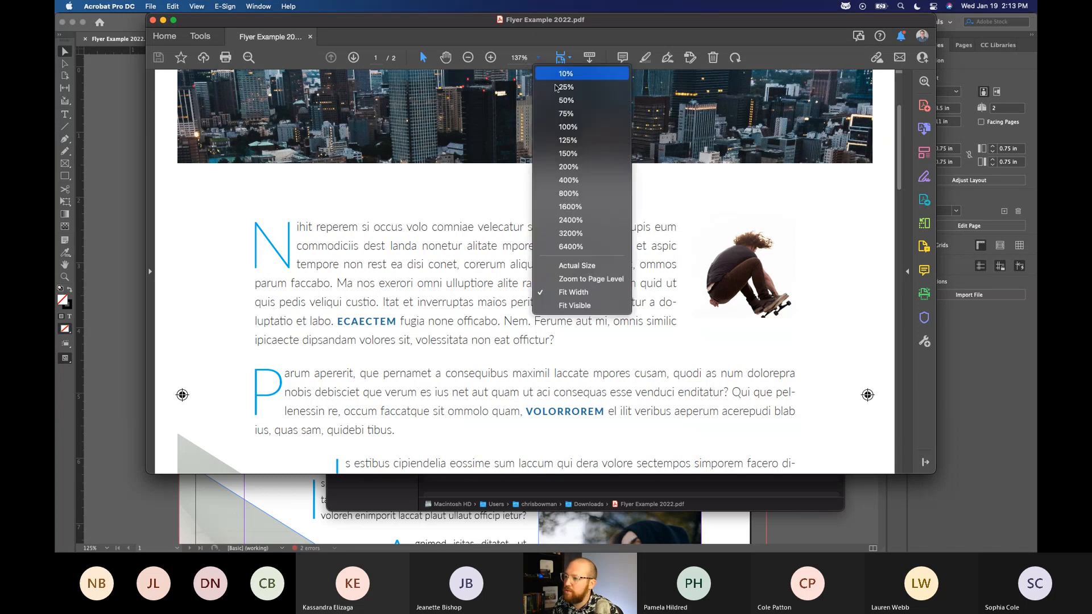
{"action": "left_click", "coordinate": [580, 166]}
{"action": "scroll", "coordinate": [614, 237], "scroll_direction": "down", "scroll_amount": 3}
{"action": "scroll", "coordinate": [481, 267], "scroll_direction": "right", "scroll_amount": 4}
{"action": "left_click_drag", "start_coordinate": [548, 242], "coordinate": [705, 297]}
{"action": "left_click", "coordinate": [705, 296]}
{"action": "scroll", "coordinate": [632, 218], "scroll_direction": "right", "scroll_amount": 4}
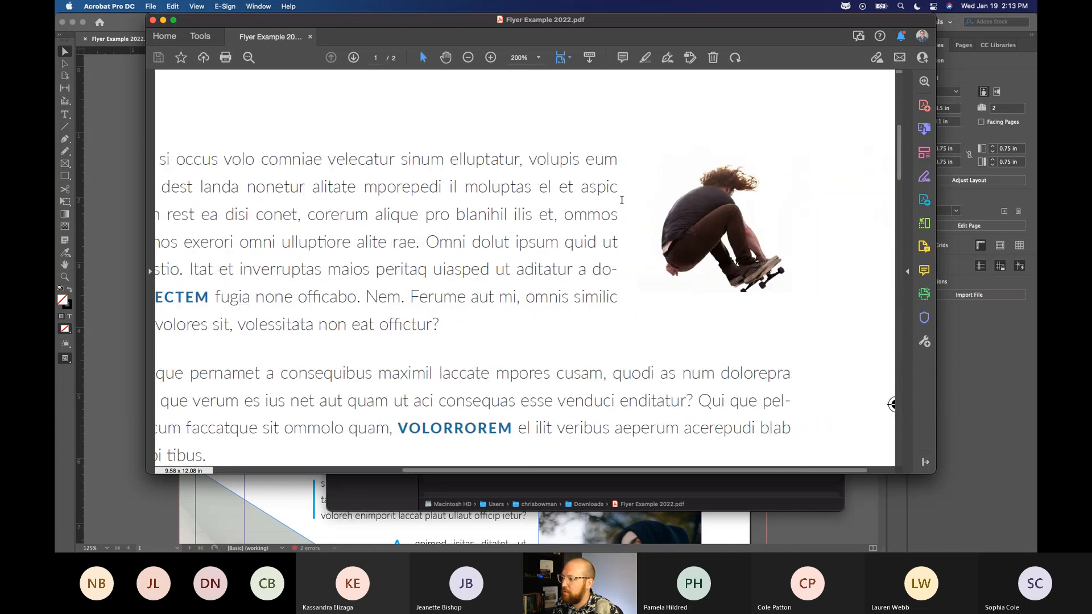
Examine the hooded portrait, the swing-table photo and the page 2 skyline, and return to the opening text on page 1
{"action": "scroll", "coordinate": [699, 216], "scroll_direction": "down", "scroll_amount": 5}
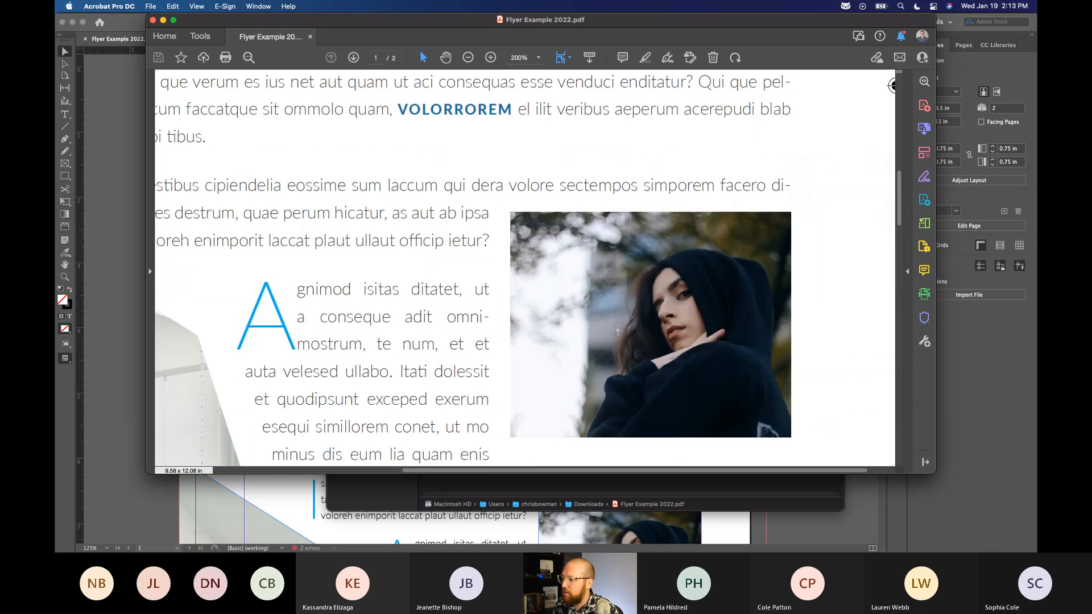
{"action": "scroll", "coordinate": [461, 258], "scroll_direction": "left", "scroll_amount": 4}
{"action": "scroll", "coordinate": [461, 257], "scroll_direction": "down", "scroll_amount": 4}
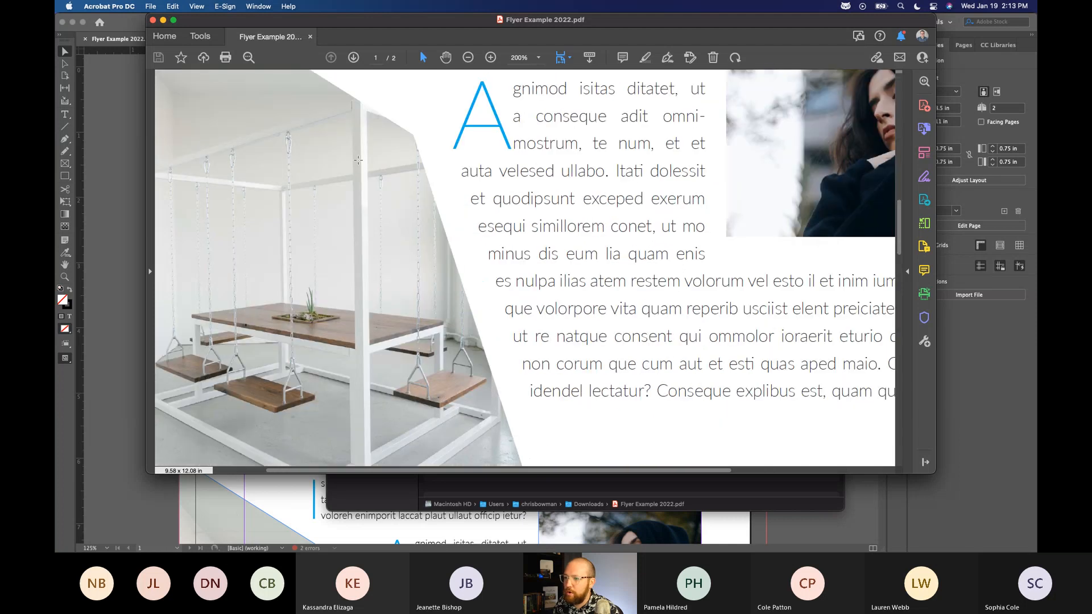
{"action": "scroll", "coordinate": [612, 422], "scroll_direction": "down", "scroll_amount": 10}
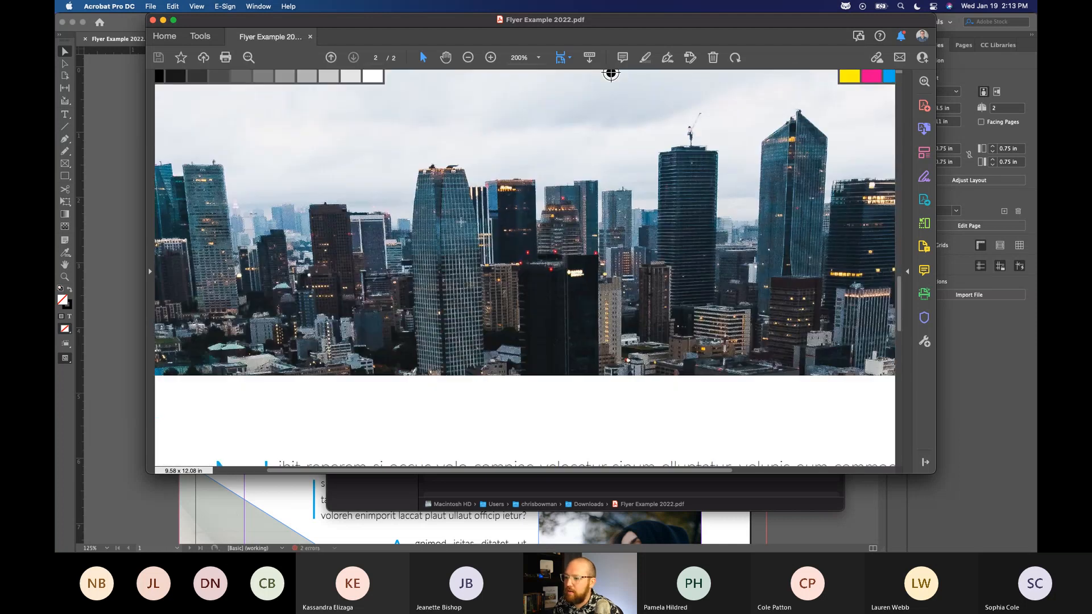
{"action": "scroll", "coordinate": [462, 222], "scroll_direction": "up", "scroll_amount": 15}
{"action": "scroll", "coordinate": [461, 222], "scroll_direction": "down", "scroll_amount": 10}
{"action": "scroll", "coordinate": [462, 222], "scroll_direction": "up", "scroll_amount": 6}
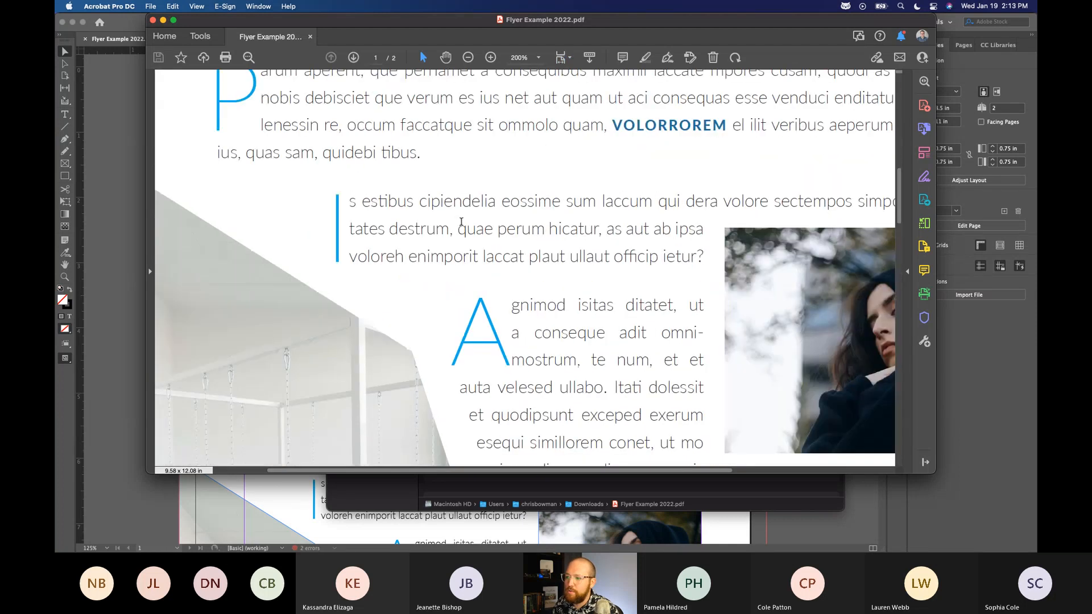
{"action": "scroll", "coordinate": [461, 222], "scroll_direction": "up", "scroll_amount": 5}
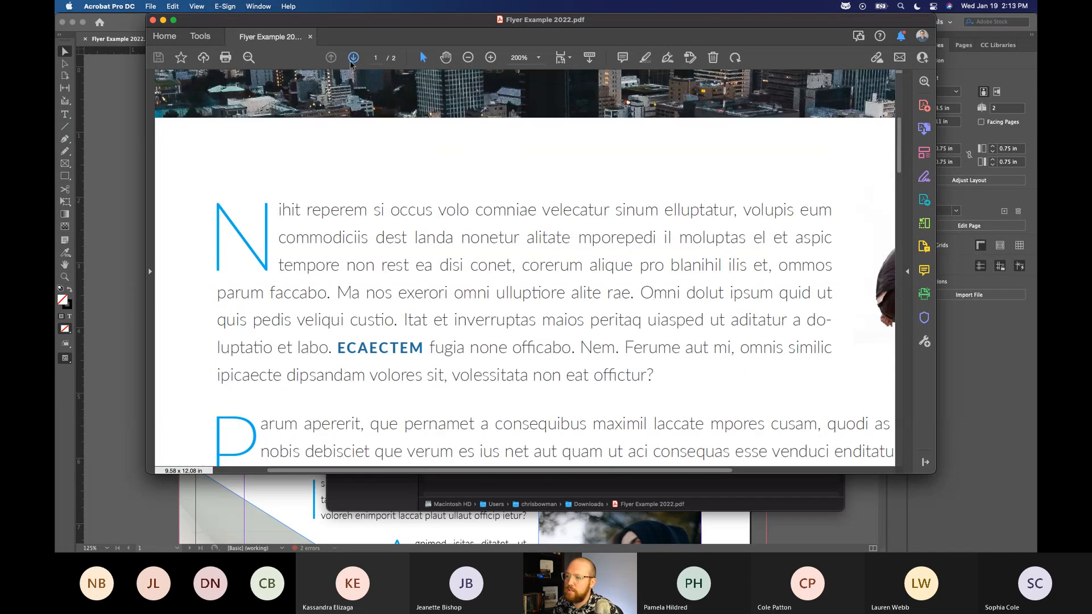
Zoom the PDF out from the opening text to review the page 1 layout with its printer's marks
{"action": "left_click", "coordinate": [468, 57]}
{"action": "left_click", "coordinate": [468, 57]}
{"action": "left_click", "coordinate": [468, 57]}
{"action": "scroll", "coordinate": [497, 230], "scroll_direction": "down", "scroll_amount": 8}
{"action": "scroll", "coordinate": [496, 231], "scroll_direction": "up", "scroll_amount": 15}
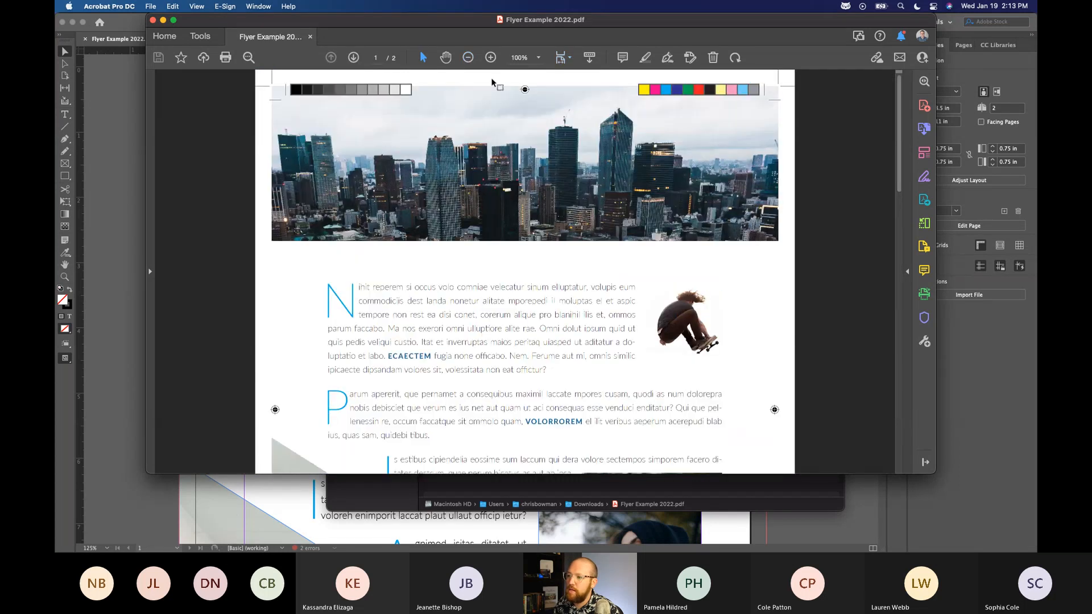
{"action": "left_click", "coordinate": [468, 58]}
{"action": "left_click", "coordinate": [468, 57]}
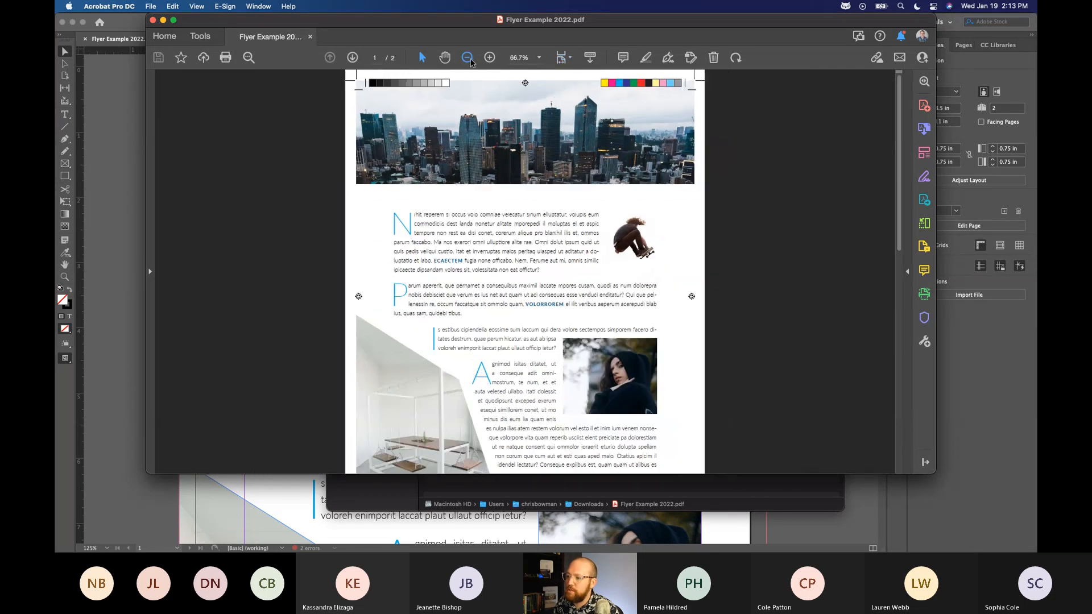
Enlarge the PDF to 137% and examine the page 1 photos, text and the marks at the page edges
{"action": "left_click", "coordinate": [489, 57]}
{"action": "left_click", "coordinate": [489, 57]}
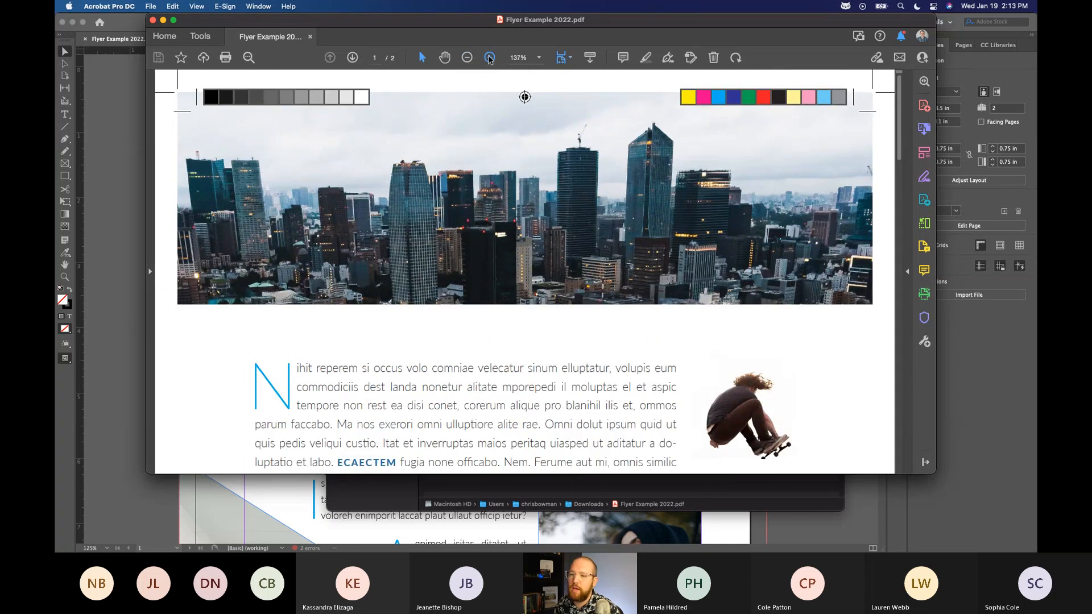
{"action": "scroll", "coordinate": [465, 275], "scroll_direction": "up", "scroll_amount": 10}
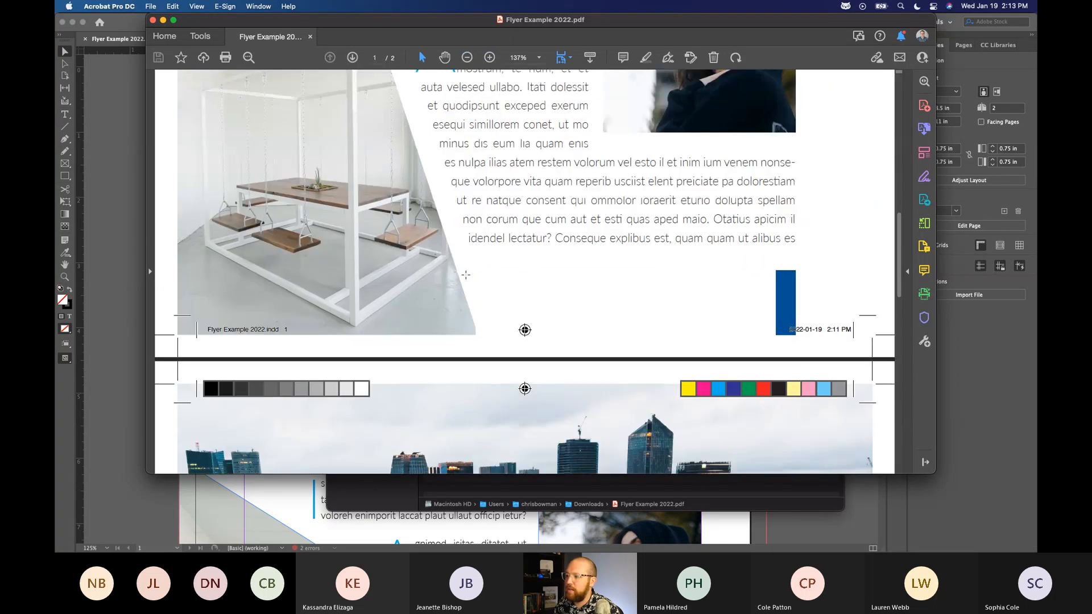
{"action": "scroll", "coordinate": [466, 275], "scroll_direction": "up", "scroll_amount": 1}
{"action": "scroll", "coordinate": [465, 275], "scroll_direction": "up", "scroll_amount": 5}
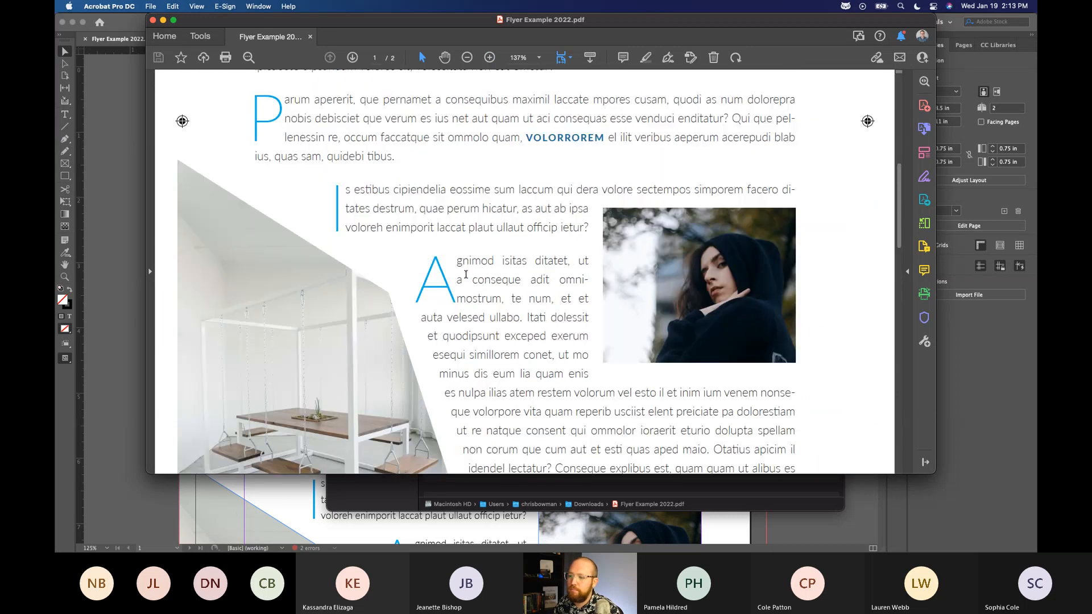
{"action": "scroll", "coordinate": [465, 274], "scroll_direction": "down", "scroll_amount": 15}
Close the PDF and the Acrobat window, and return to Flyer Example 2022.indd in InDesign
{"action": "left_click", "coordinate": [310, 37]}
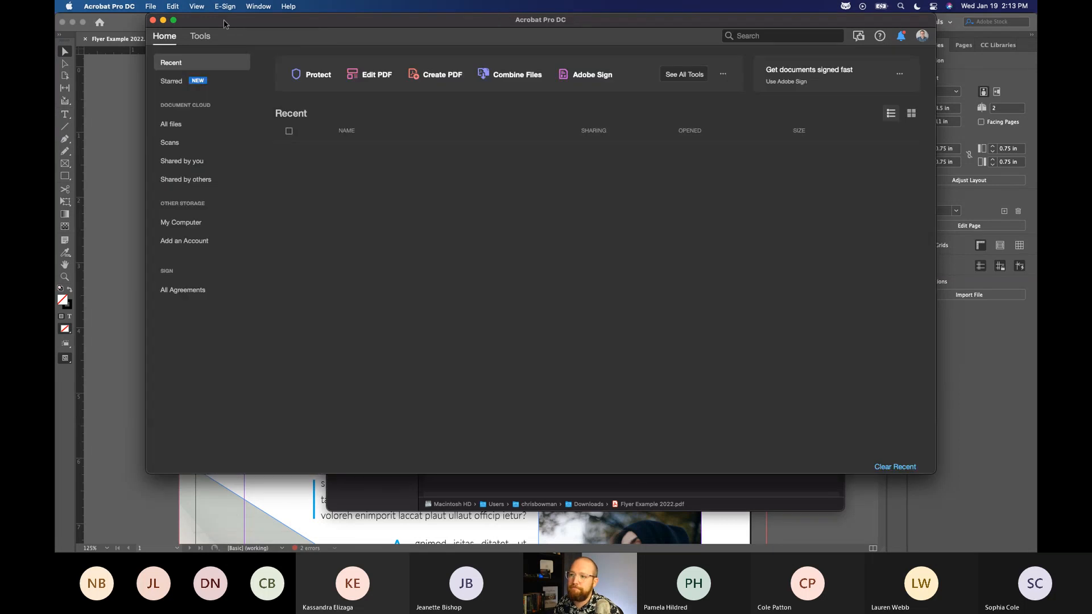
{"action": "left_click", "coordinate": [153, 20]}
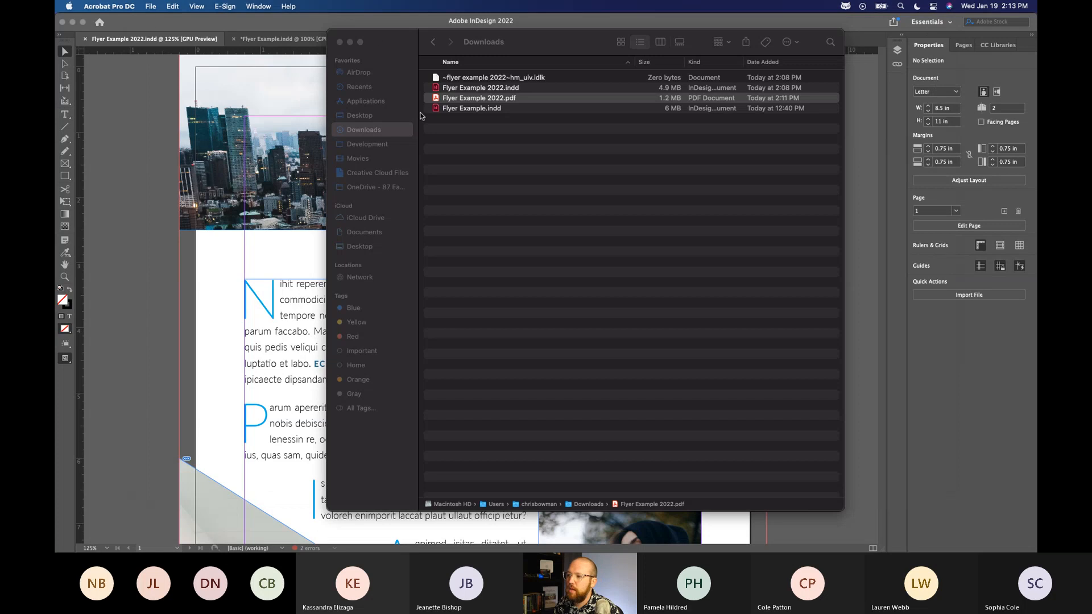
{"action": "left_click", "coordinate": [94, 145]}
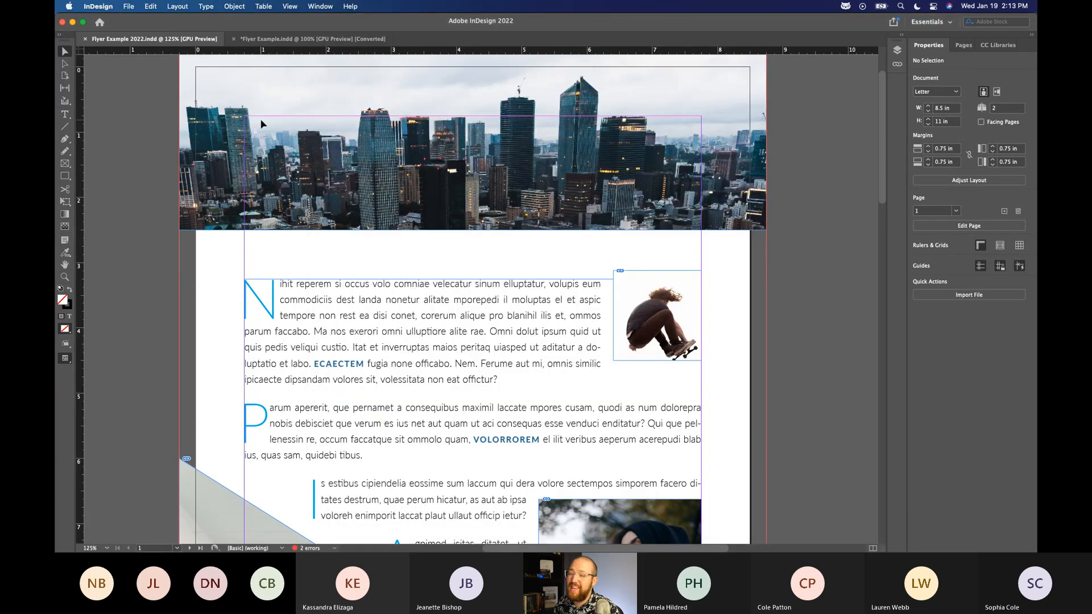
Review the flyer files in the Downloads folder in Finder, and return to the InDesign document
{"action": "key", "text": "super+Tab"}
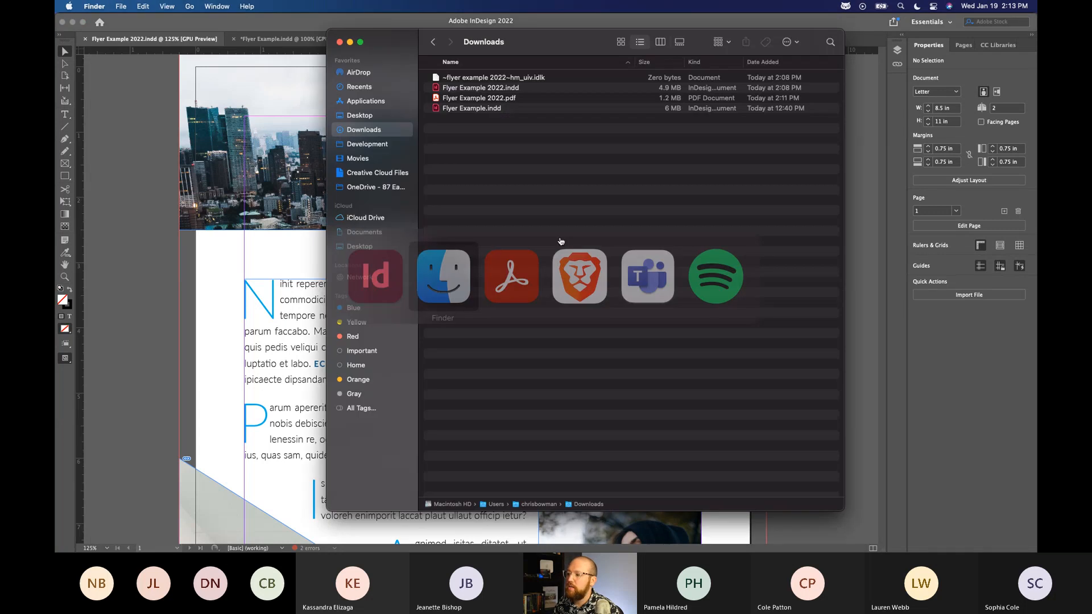
{"action": "left_click", "coordinate": [636, 149]}
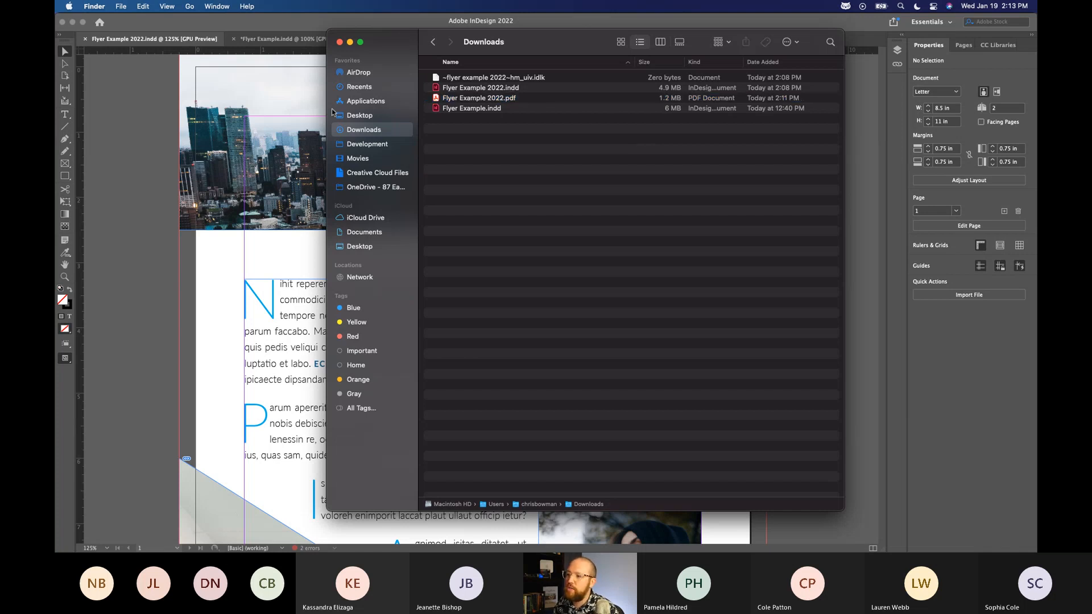
{"action": "left_click", "coordinate": [169, 74]}
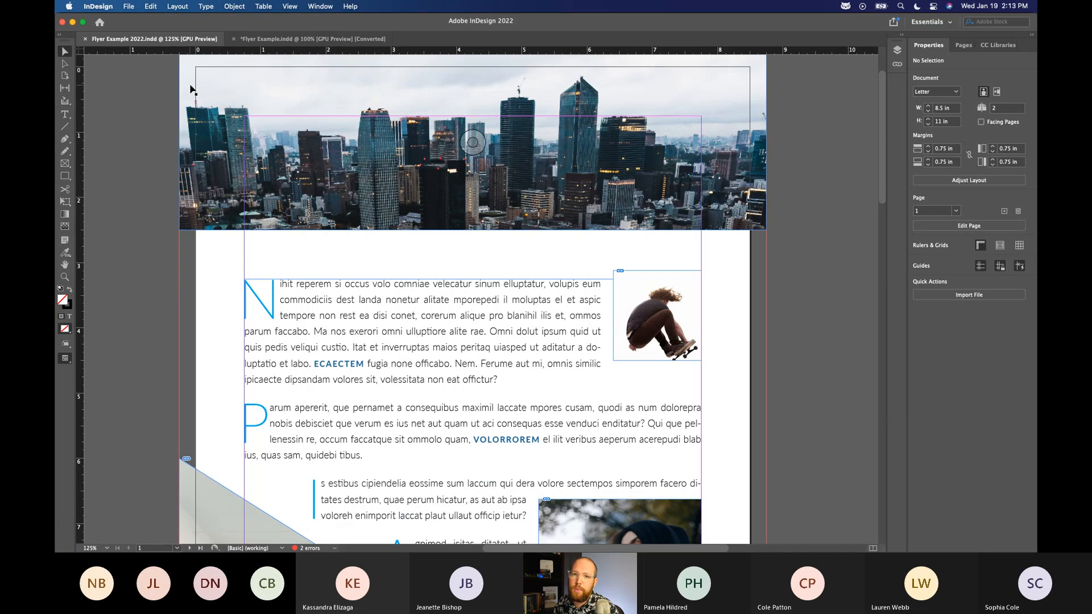
Start a PDF export with the Smallest File Size preset, named "Flyer Example 2022 Web" and saved in Downloads
{"action": "left_click", "coordinate": [121, 7]}
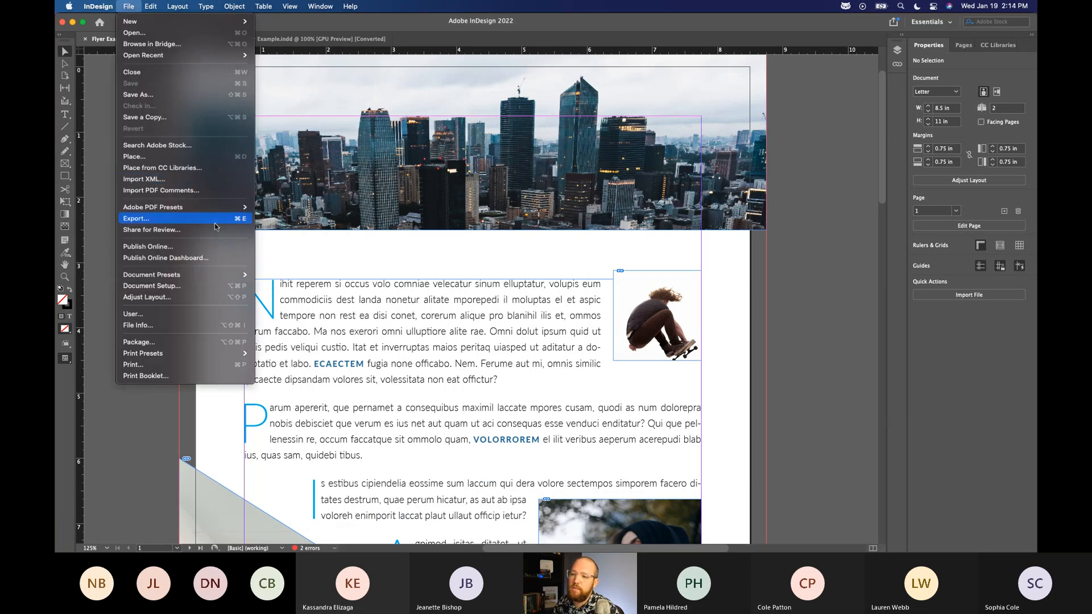
{"action": "mouse_move", "coordinate": [220, 209]}
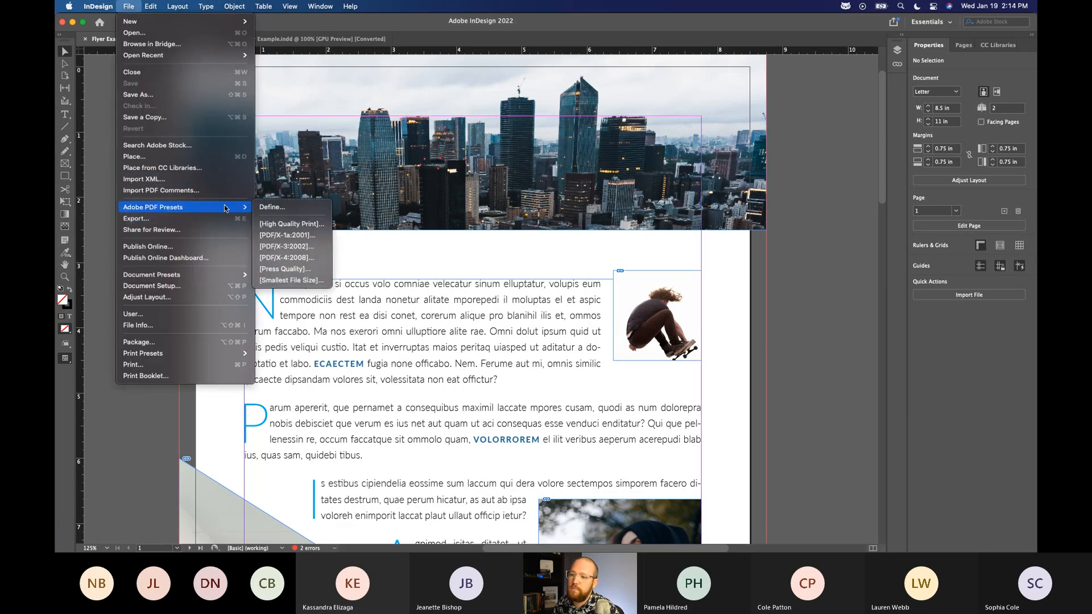
{"action": "left_click", "coordinate": [274, 281]}
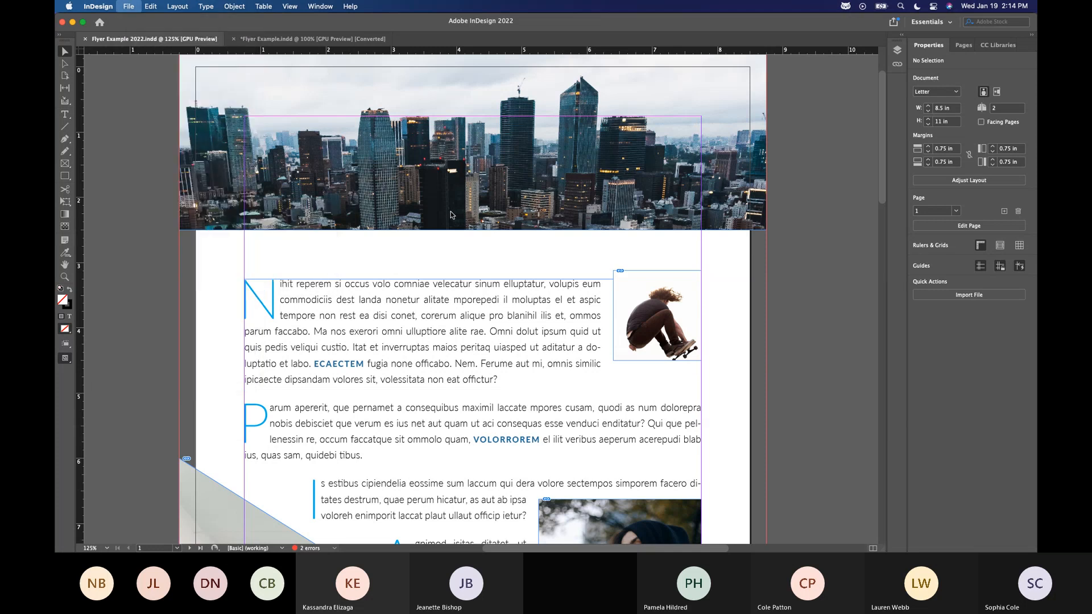
{"action": "left_click", "coordinate": [582, 136]}
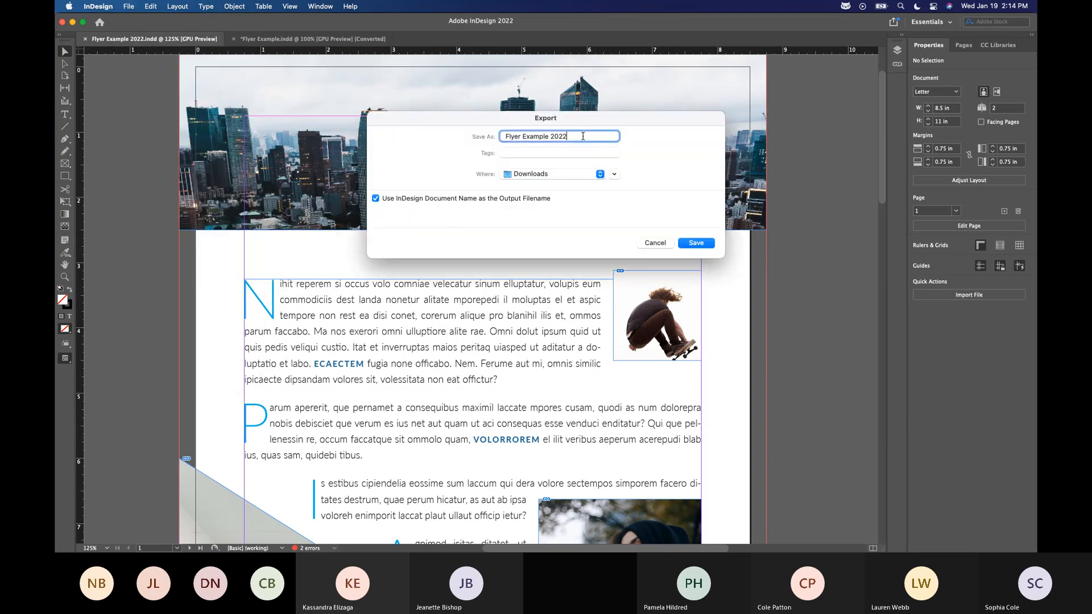
{"action": "type", "text": "We"}
{"action": "left_click", "coordinate": [689, 244]}
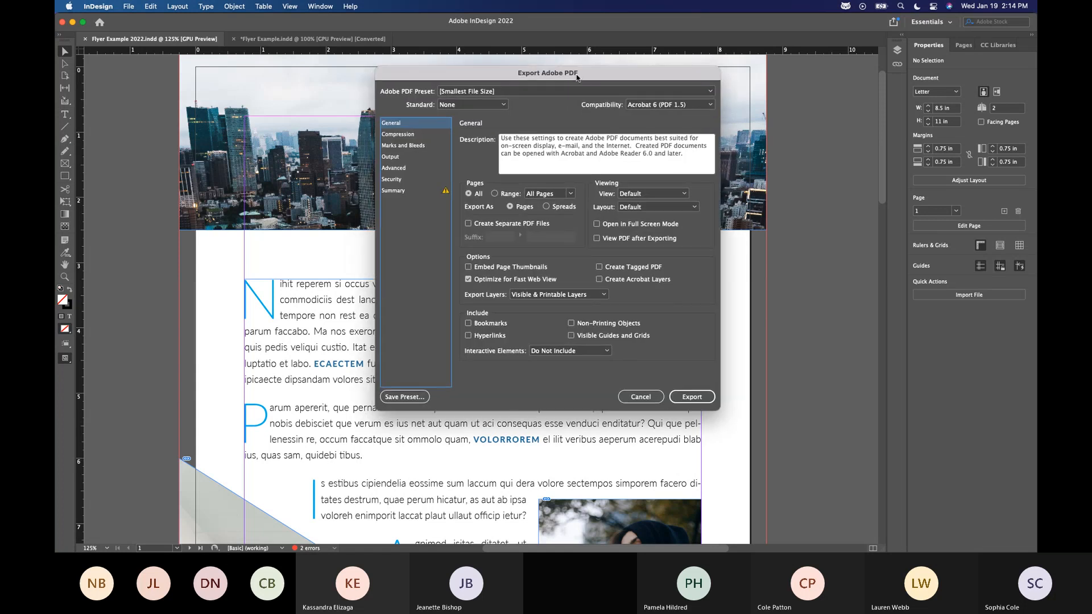
Set the compression image quality to High for both color and grayscale images
{"action": "left_click_drag", "start_coordinate": [577, 77], "coordinate": [582, 73]}
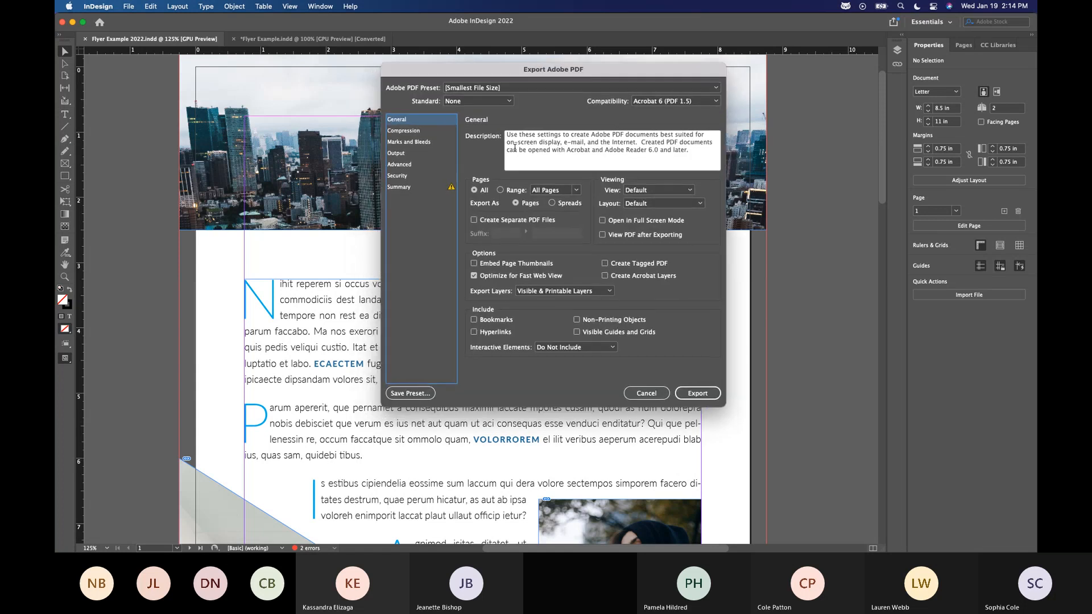
{"action": "left_click", "coordinate": [415, 131]}
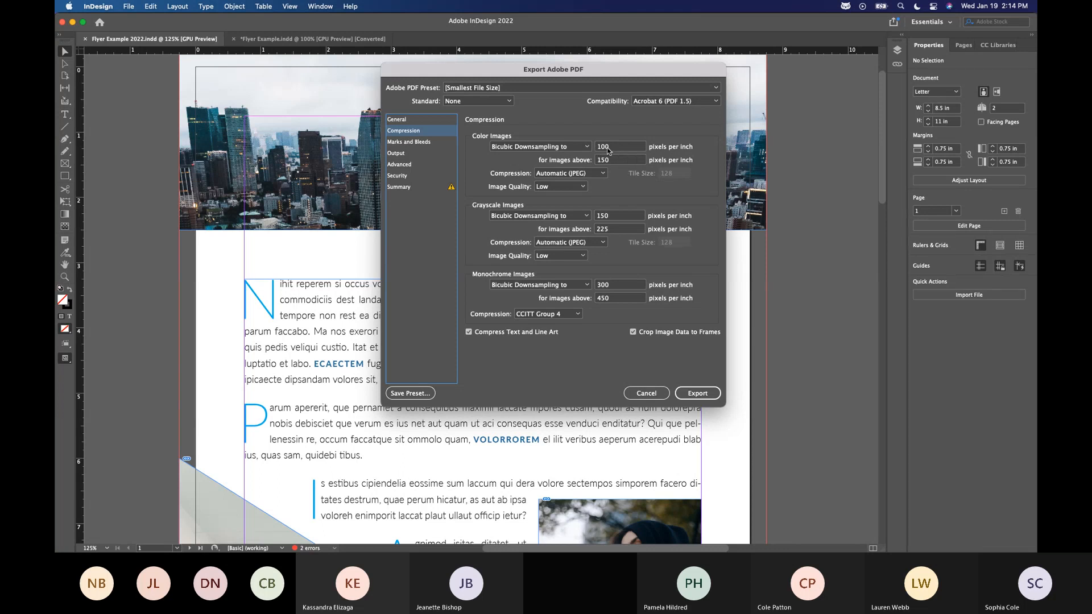
{"action": "left_click", "coordinate": [554, 190]}
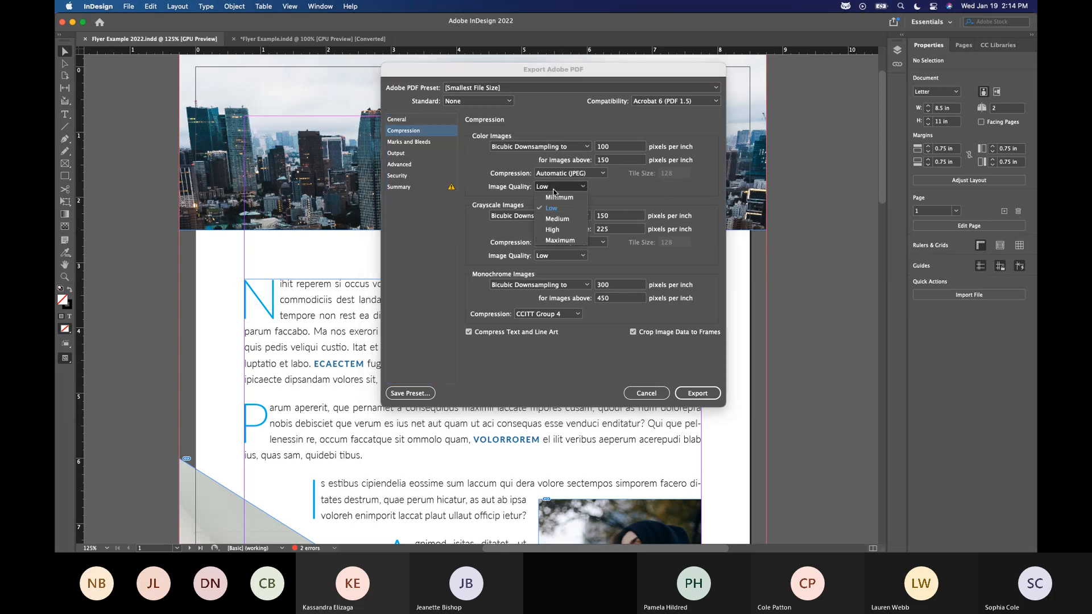
{"action": "left_click", "coordinate": [559, 230]}
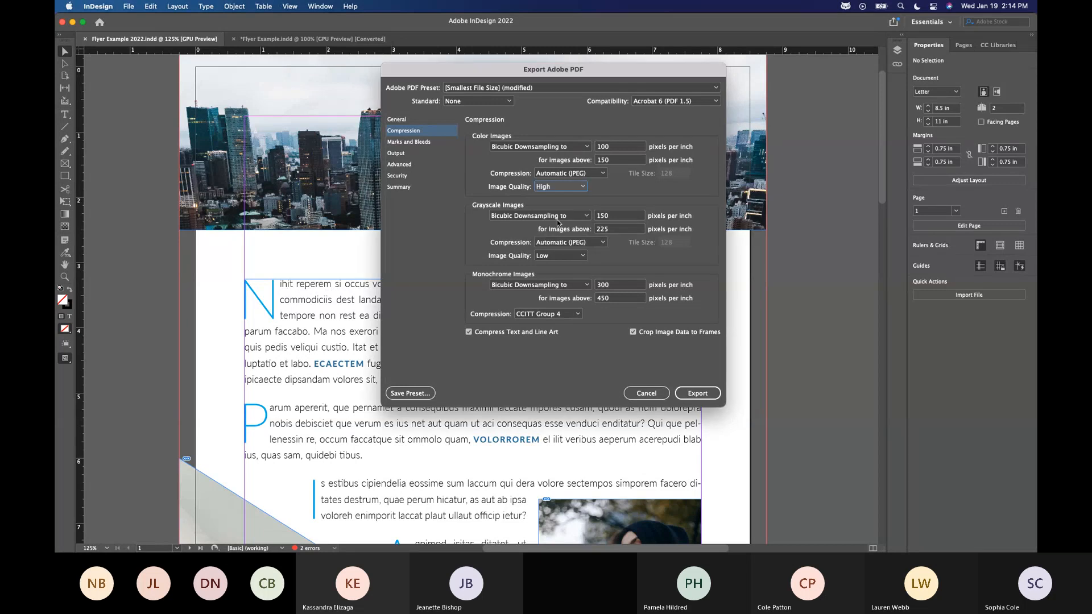
{"action": "left_click", "coordinate": [558, 256]}
{"action": "left_click", "coordinate": [560, 299]}
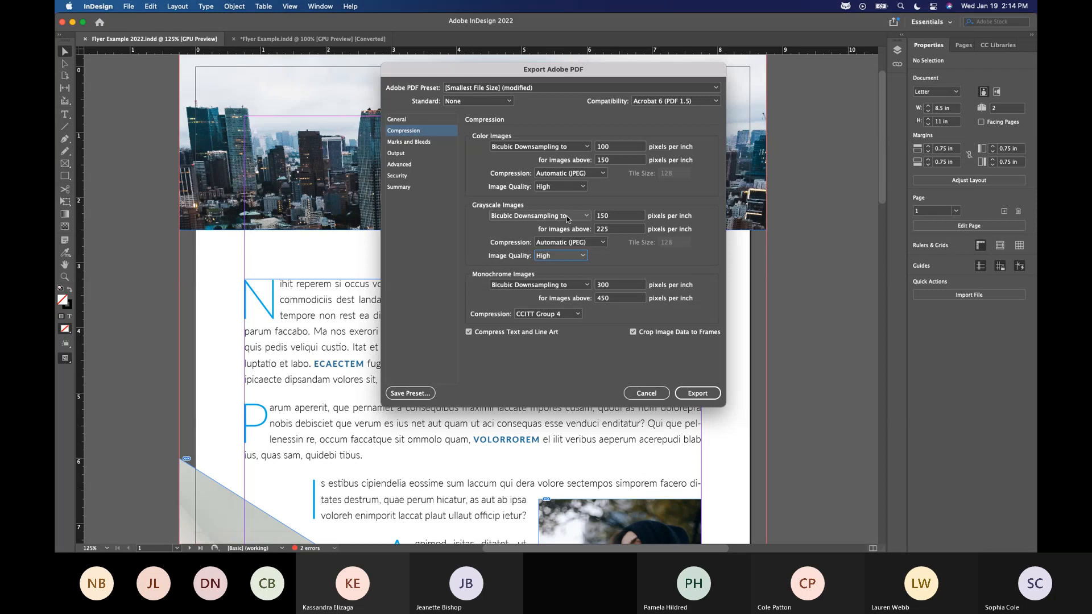
Check the color downsampling and the marks and bleeds settings, and export the PDF despite the overset text
{"action": "double_click", "coordinate": [598, 146]}
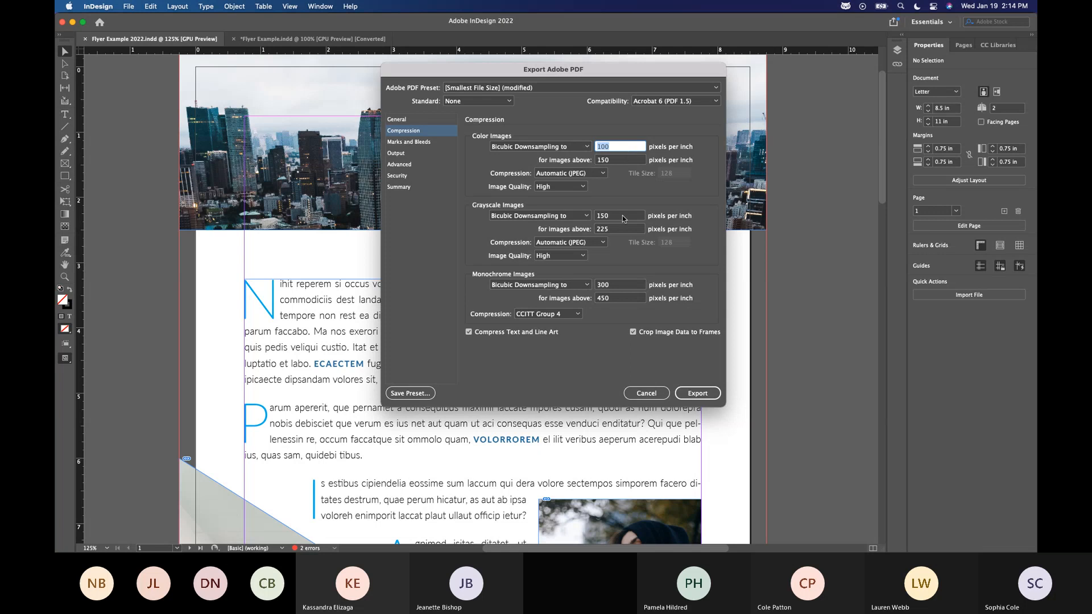
{"action": "left_click", "coordinate": [429, 142]}
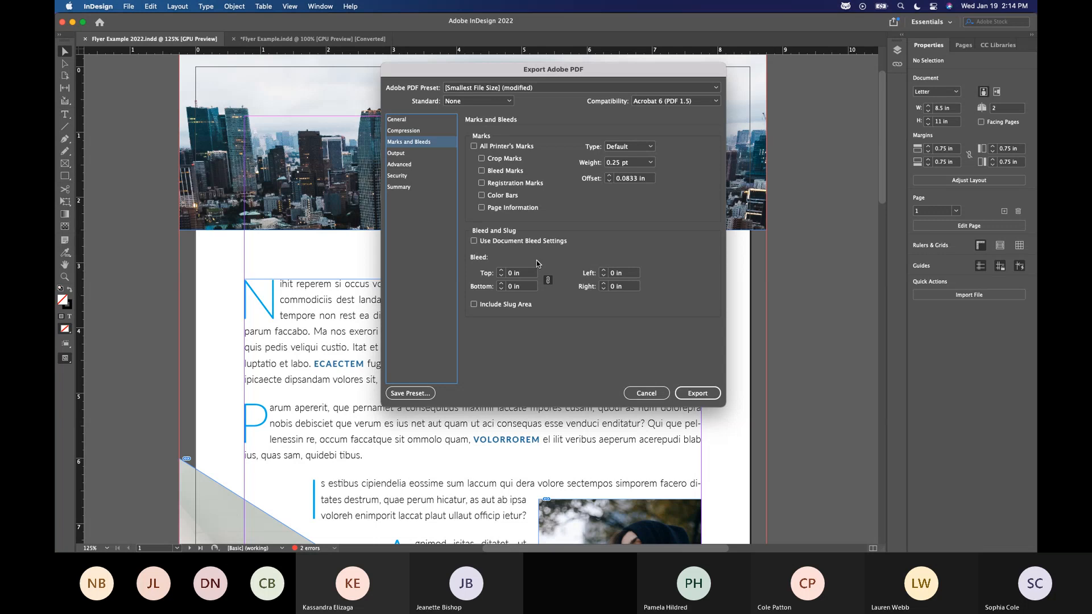
{"action": "left_click", "coordinate": [405, 131]}
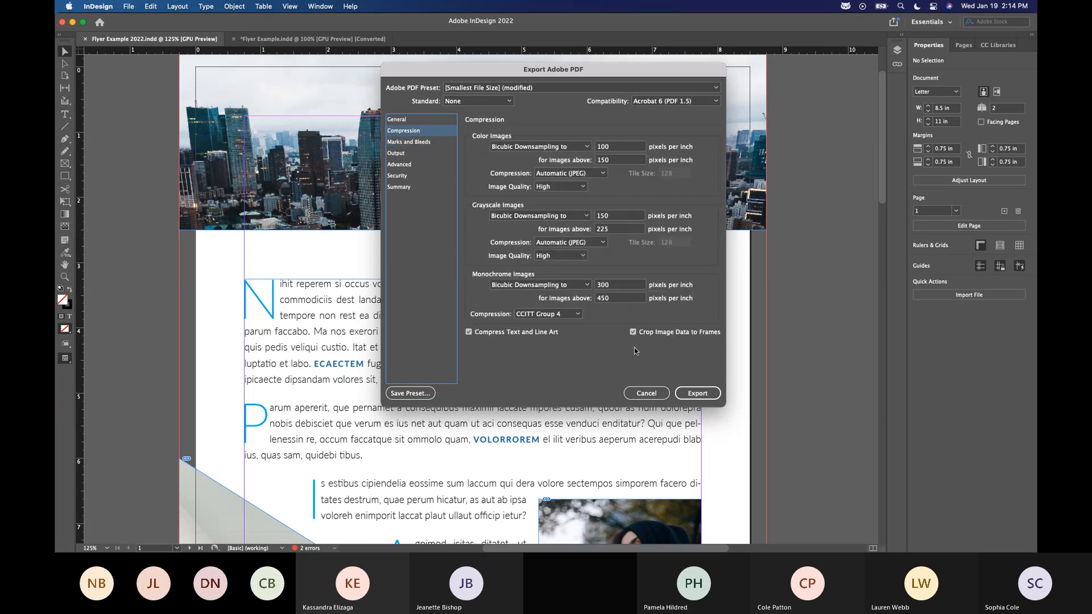
{"action": "left_click", "coordinate": [697, 393]}
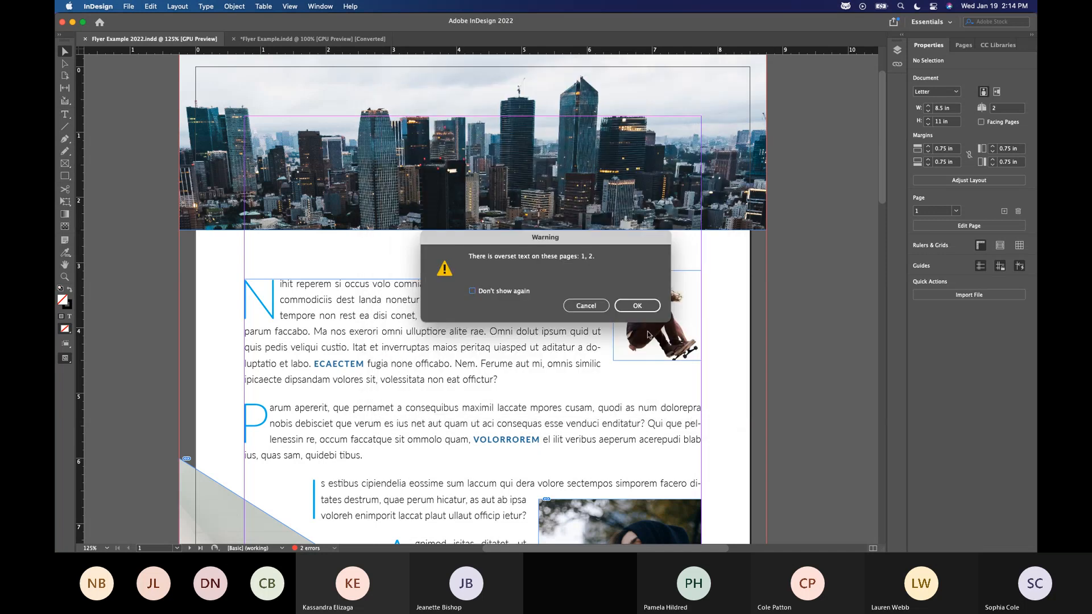
{"action": "left_click", "coordinate": [637, 307]}
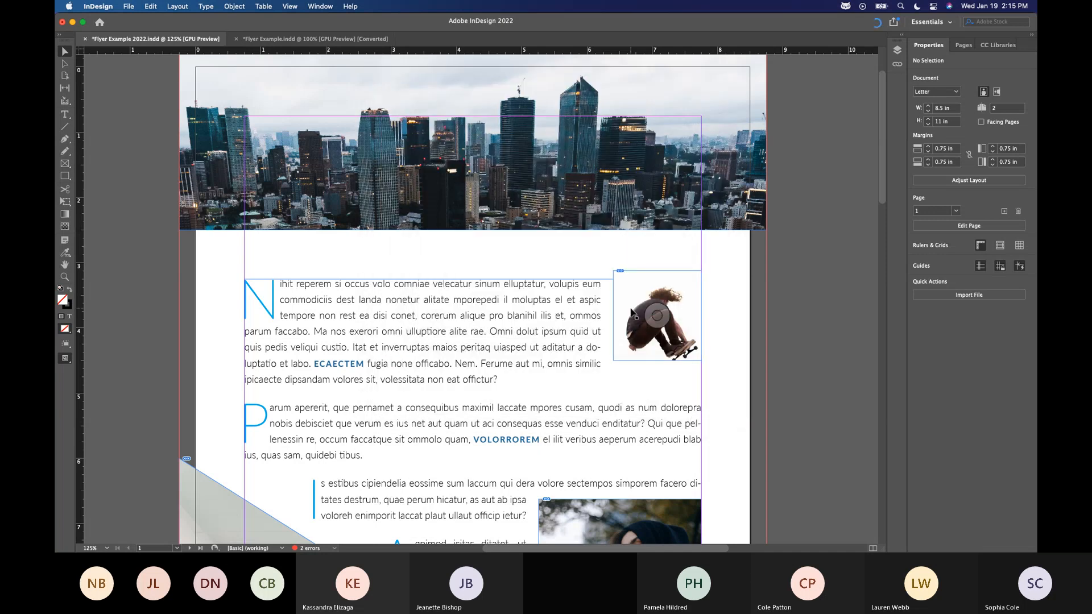
Open Flyer Example 2022 Web.pdf from the Downloads folder in Acrobat and move its window up into full view
{"action": "key", "text": "ctrl+Up"}
{"action": "left_click", "coordinate": [836, 232]}
{"action": "left_click", "coordinate": [537, 91]}
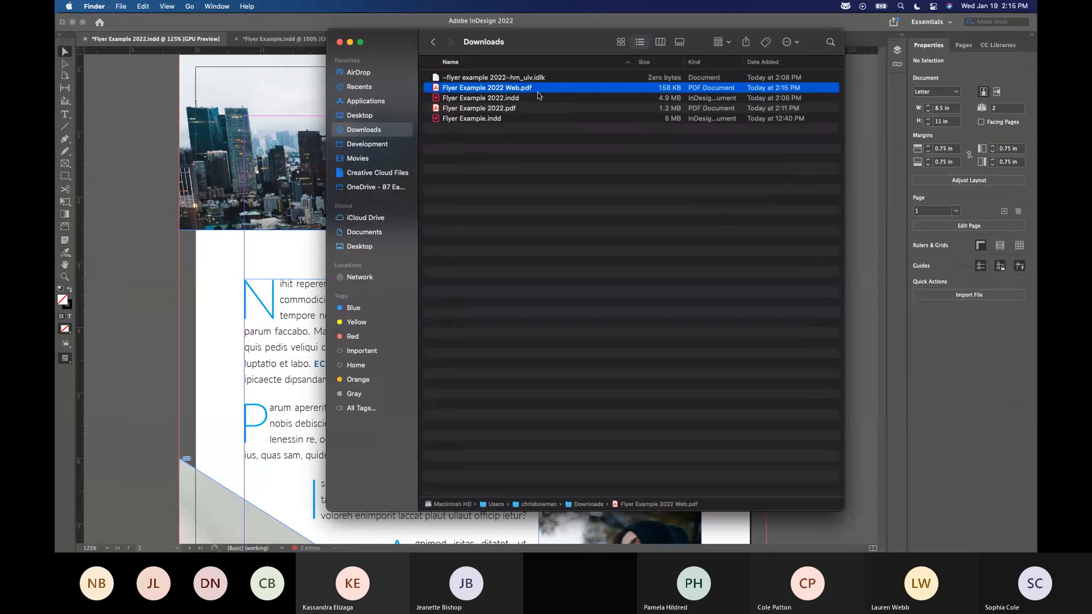
{"action": "double_click", "coordinate": [538, 90]}
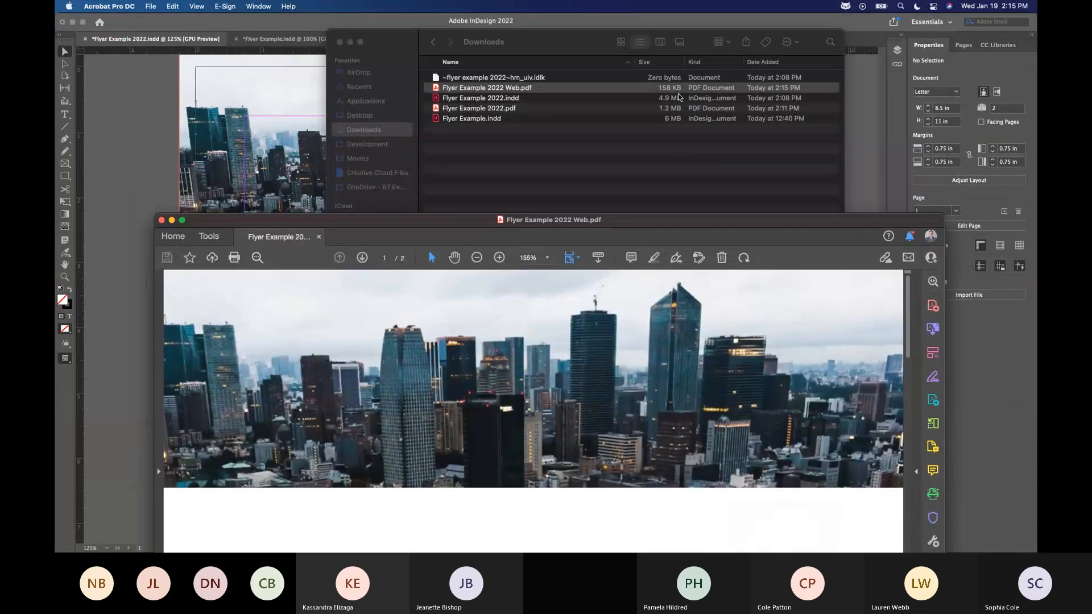
{"action": "left_click_drag", "start_coordinate": [686, 219], "coordinate": [683, 50]}
Set the web PDF's zoom to 100% and examine its images and text, including a trial selection in the opening paragraph
{"action": "left_click", "coordinate": [542, 90]}
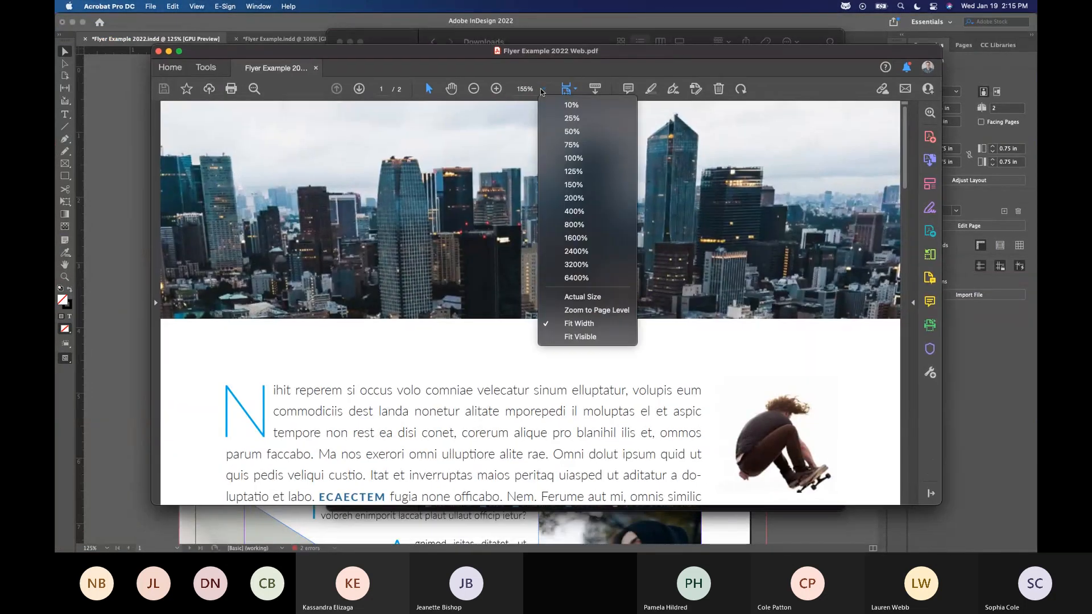
{"action": "left_click", "coordinate": [573, 158]}
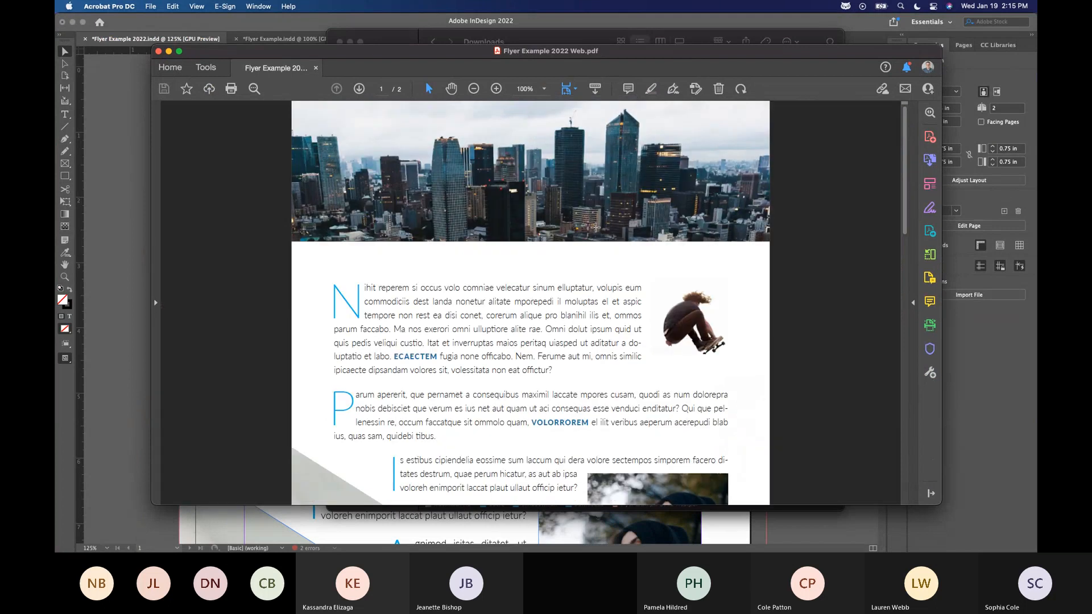
{"action": "scroll", "coordinate": [436, 393], "scroll_direction": "down", "scroll_amount": 5}
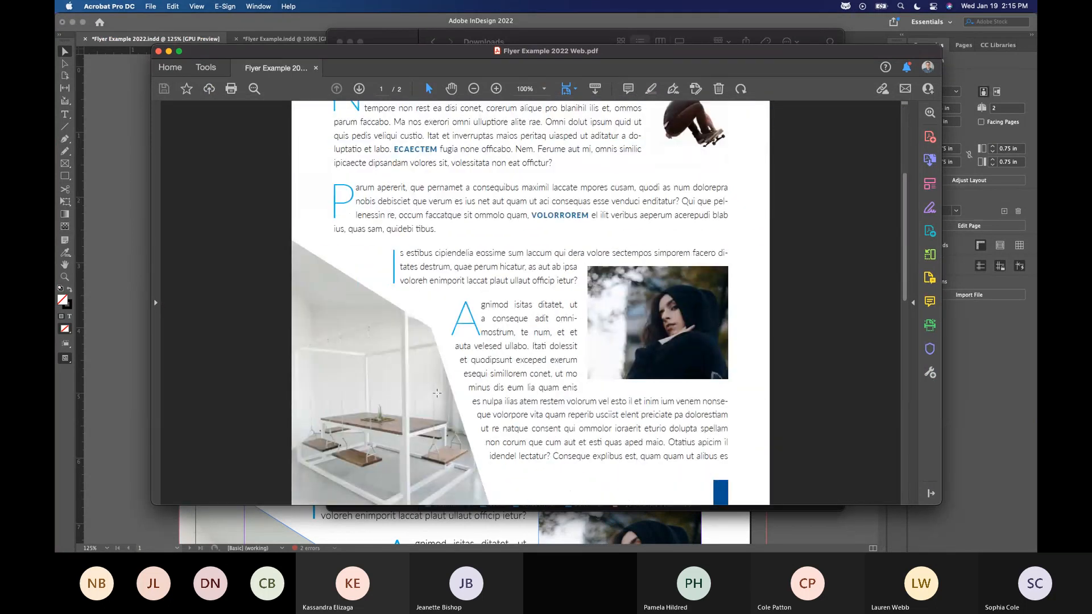
{"action": "scroll", "coordinate": [437, 393], "scroll_direction": "up", "scroll_amount": 5}
{"action": "scroll", "coordinate": [441, 277], "scroll_direction": "down", "scroll_amount": 1}
{"action": "left_click_drag", "start_coordinate": [416, 251], "coordinate": [505, 308]}
{"action": "scroll", "coordinate": [505, 308], "scroll_direction": "down", "scroll_amount": 15}
{"action": "scroll", "coordinate": [520, 402], "scroll_direction": "up", "scroll_amount": 15}
{"action": "scroll", "coordinate": [520, 401], "scroll_direction": "up", "scroll_amount": 2}
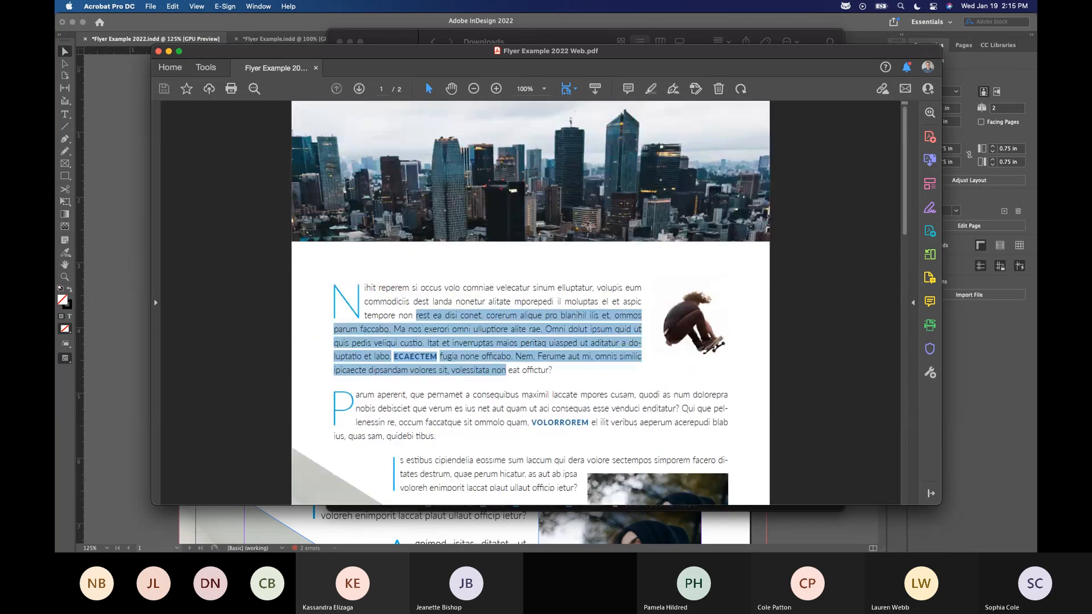
{"action": "left_click", "coordinate": [577, 263]}
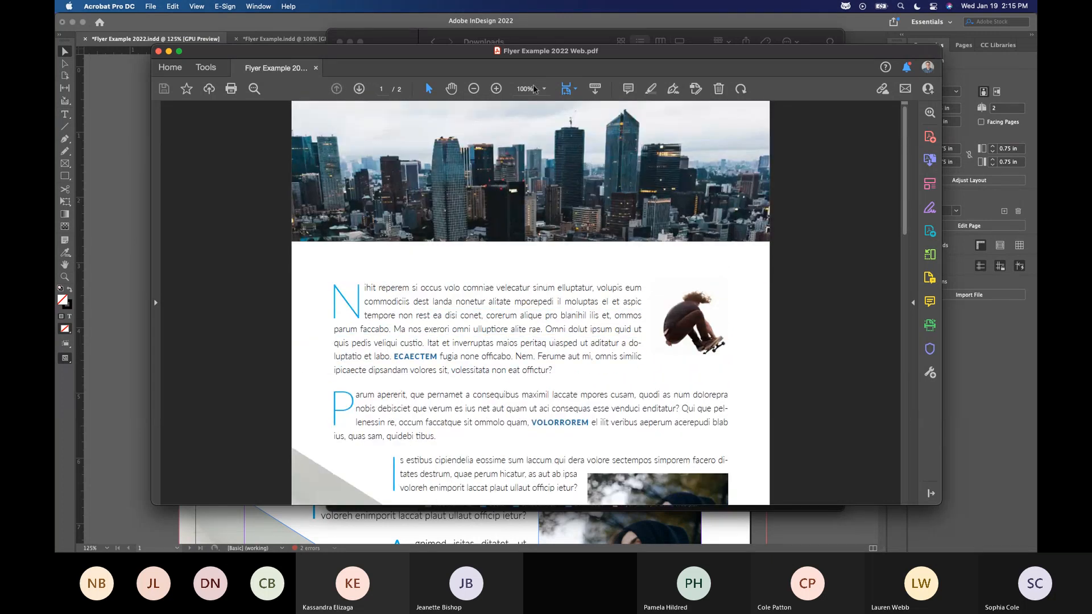
Compare the web PDF's image and text quality at 155% and 100% zoom
{"action": "left_click", "coordinate": [495, 89]}
{"action": "left_click", "coordinate": [496, 89]}
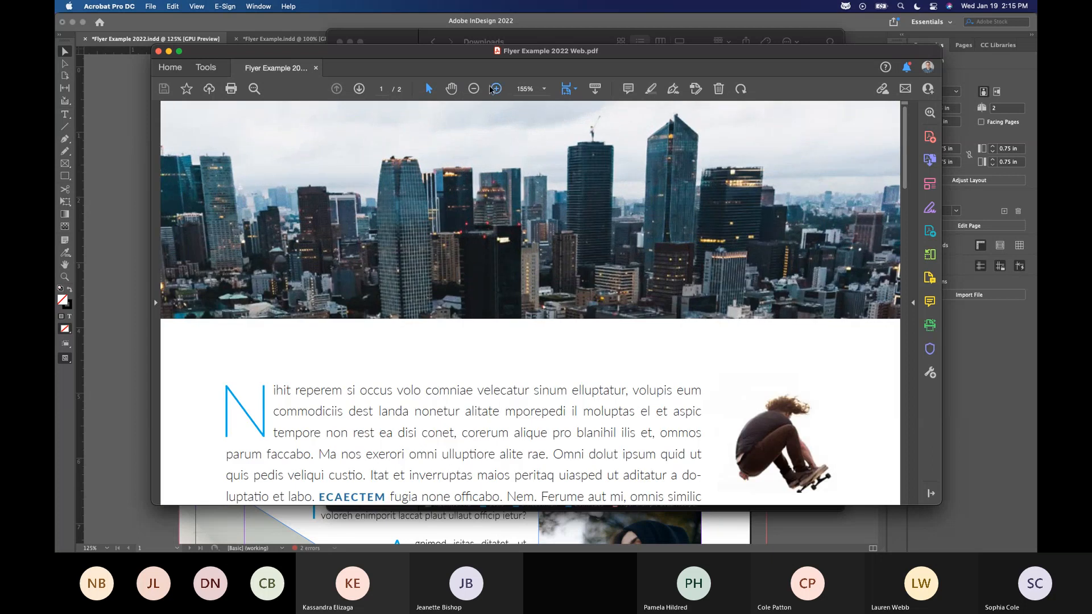
{"action": "left_click", "coordinate": [473, 89]}
{"action": "left_click", "coordinate": [473, 89]}
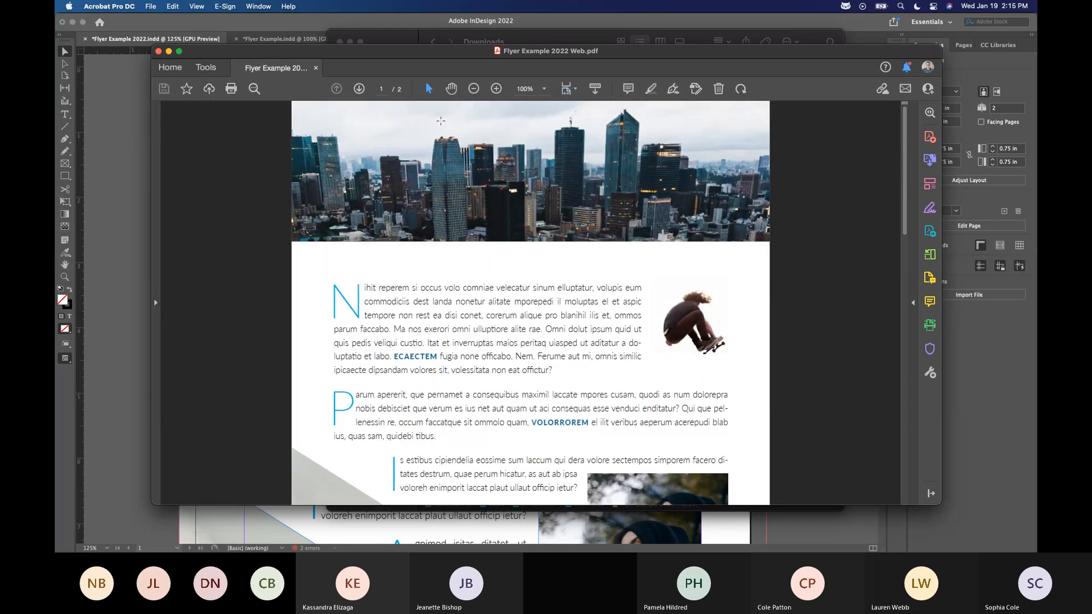
Close the web PDF and start a Smallest File Size PDF export from InDesign that replaces Flyer Example 2022 Web.pdf in Downloads
{"action": "left_click", "coordinate": [159, 51]}
{"action": "left_click", "coordinate": [169, 210]}
{"action": "left_click", "coordinate": [129, 6]}
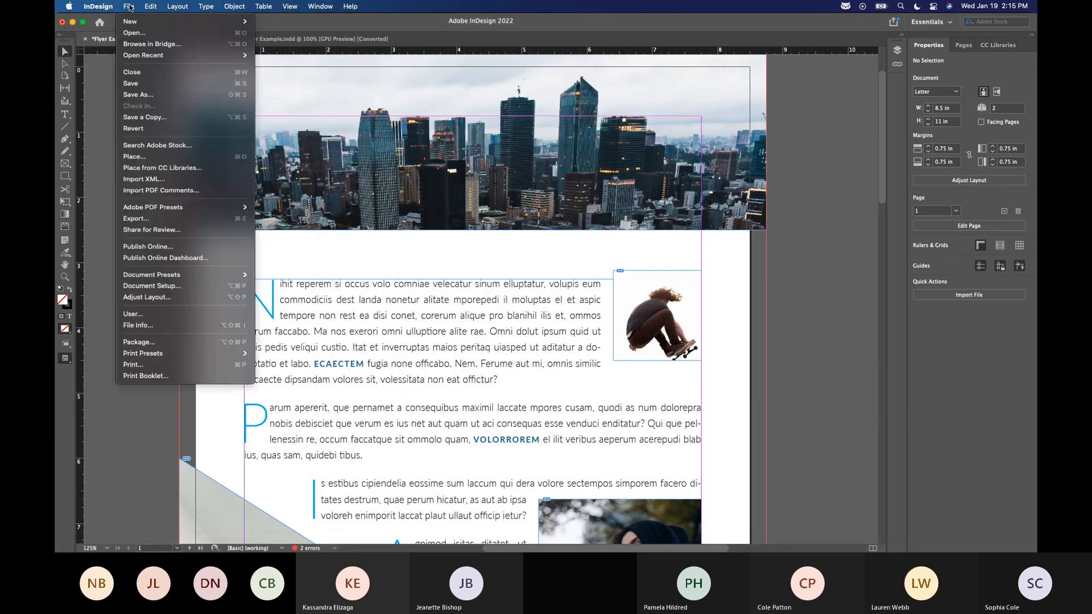
{"action": "mouse_move", "coordinate": [239, 207]}
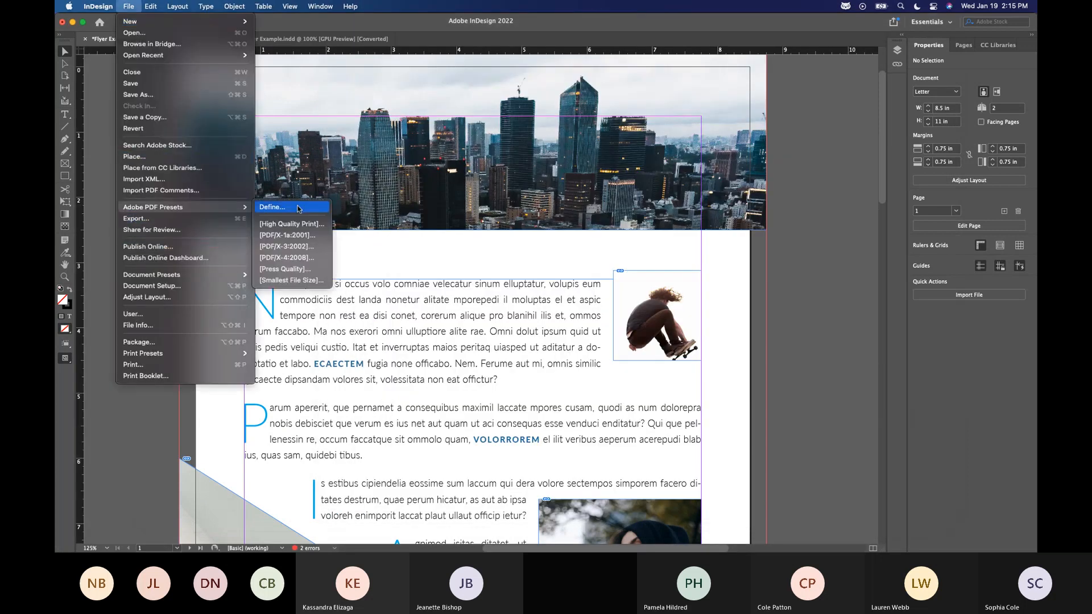
{"action": "left_click", "coordinate": [314, 281]}
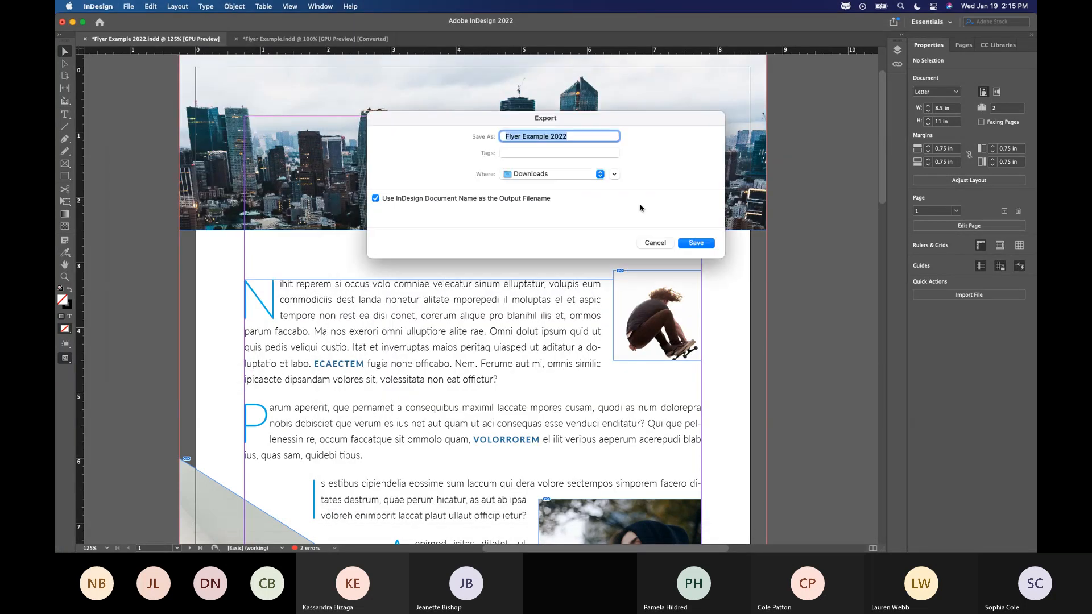
{"action": "left_click", "coordinate": [600, 136]}
{"action": "left_click", "coordinate": [614, 175]}
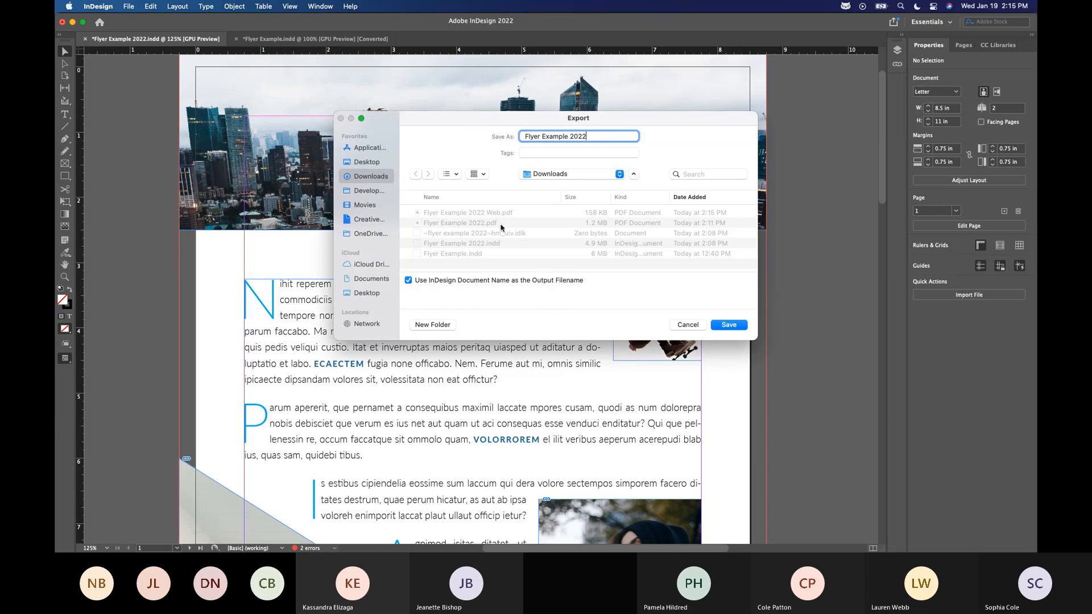
{"action": "left_click", "coordinate": [501, 214]}
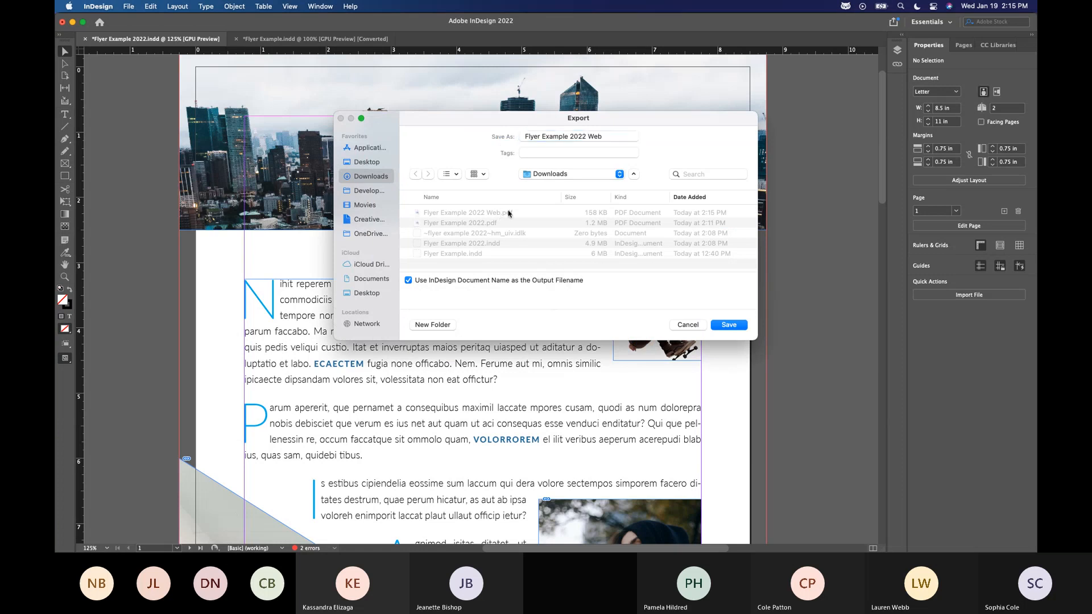
{"action": "left_click", "coordinate": [729, 324]}
{"action": "left_click", "coordinate": [581, 283]}
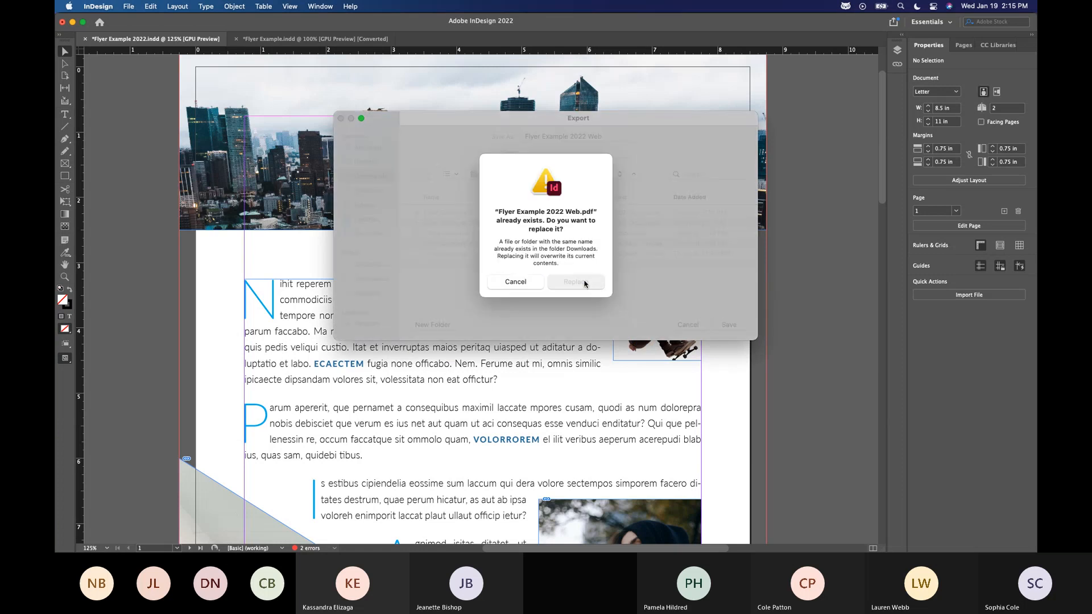
Set the compression image quality to High for both color and grayscale images
{"action": "left_click", "coordinate": [424, 131]}
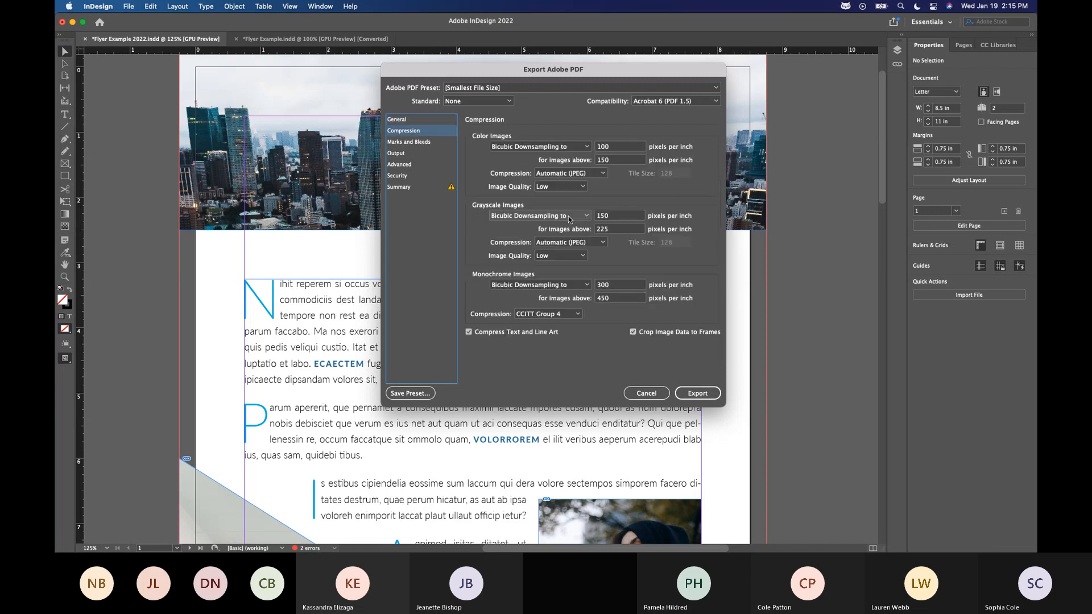
{"action": "left_click", "coordinate": [561, 186]}
{"action": "left_click", "coordinate": [565, 230]}
{"action": "left_click", "coordinate": [561, 256]}
{"action": "left_click", "coordinate": [555, 299]}
Set the color images' bicubic downsampling to 150 pixels per inch and export the PDF despite the overset text
{"action": "double_click", "coordinate": [604, 147]}
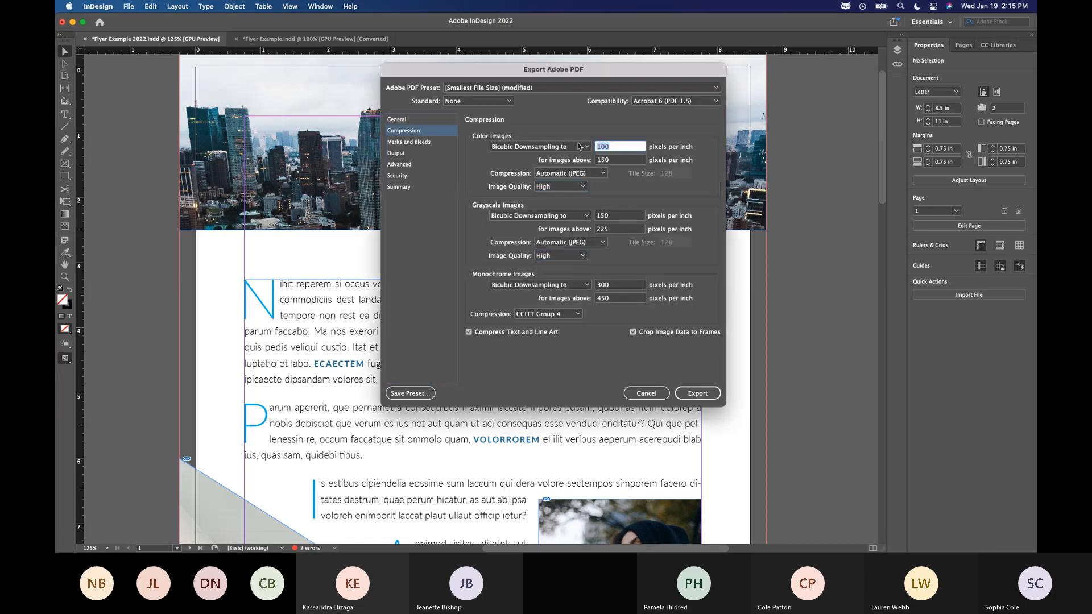
{"action": "type", "text": "150"}
{"action": "left_click", "coordinate": [623, 217]}
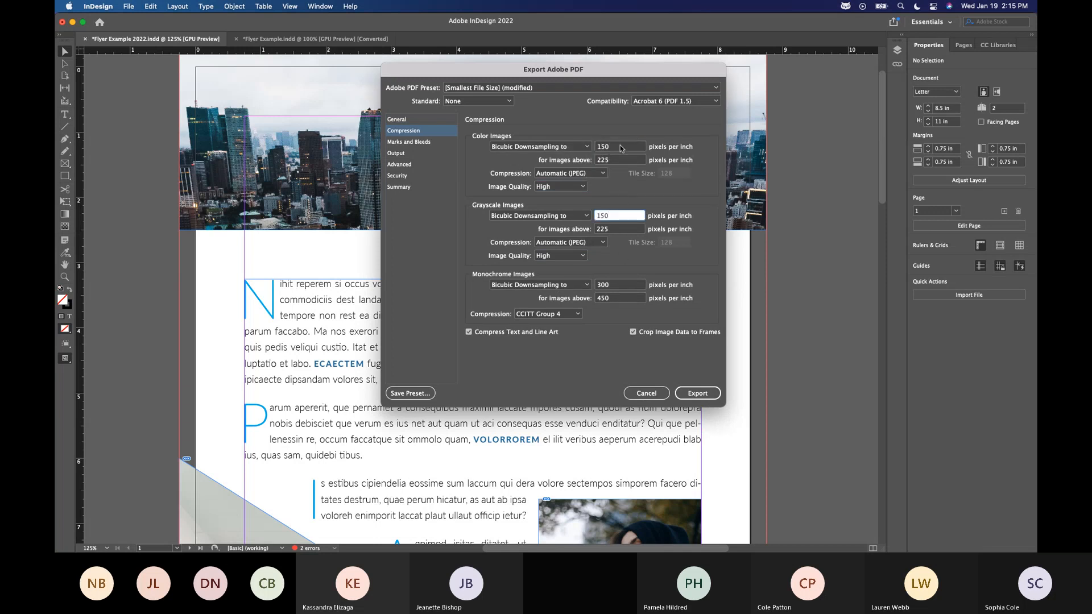
{"action": "left_click", "coordinate": [622, 149]}
{"action": "left_click", "coordinate": [695, 392]}
{"action": "left_click", "coordinate": [635, 308]}
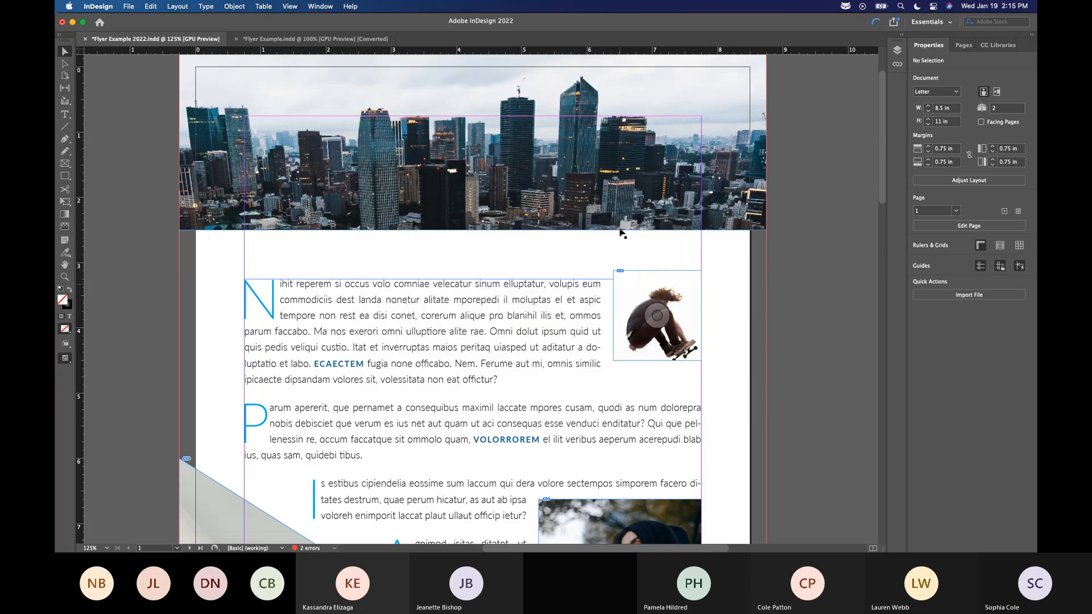
Check the file size of Flyer Example 2022 Web.pdf in the Downloads folder and open it in Acrobat
{"action": "key", "text": "ctrl+Up"}
{"action": "left_click", "coordinate": [761, 121]}
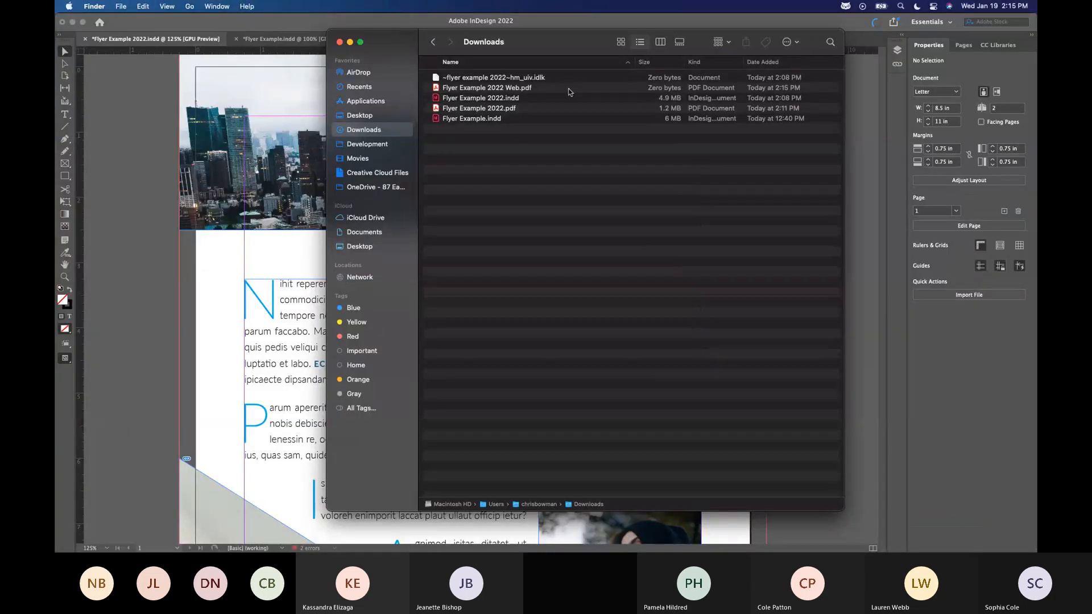
{"action": "left_click", "coordinate": [518, 108]}
{"action": "left_click", "coordinate": [623, 89]}
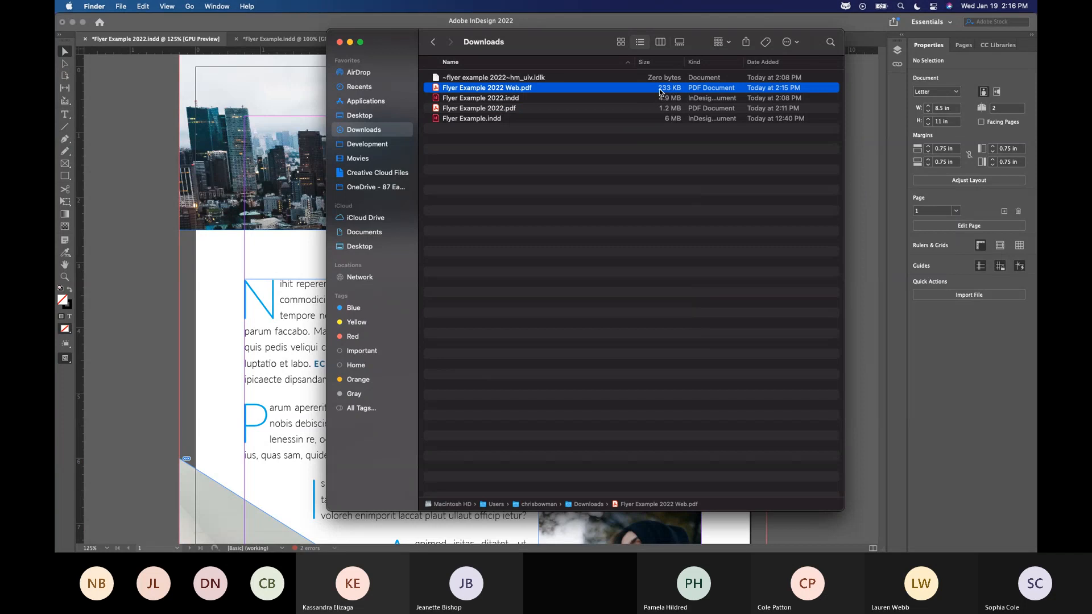
{"action": "double_click", "coordinate": [661, 91]}
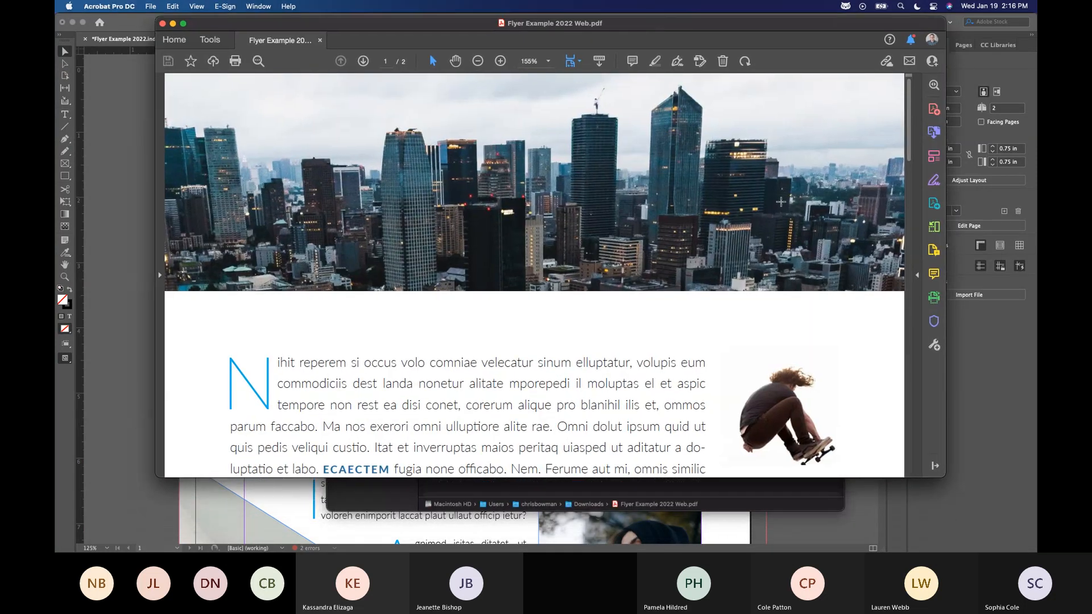
Examine the image and text quality across both pages of the re-exported web PDF
{"action": "scroll", "coordinate": [575, 301], "scroll_direction": "down", "scroll_amount": 2}
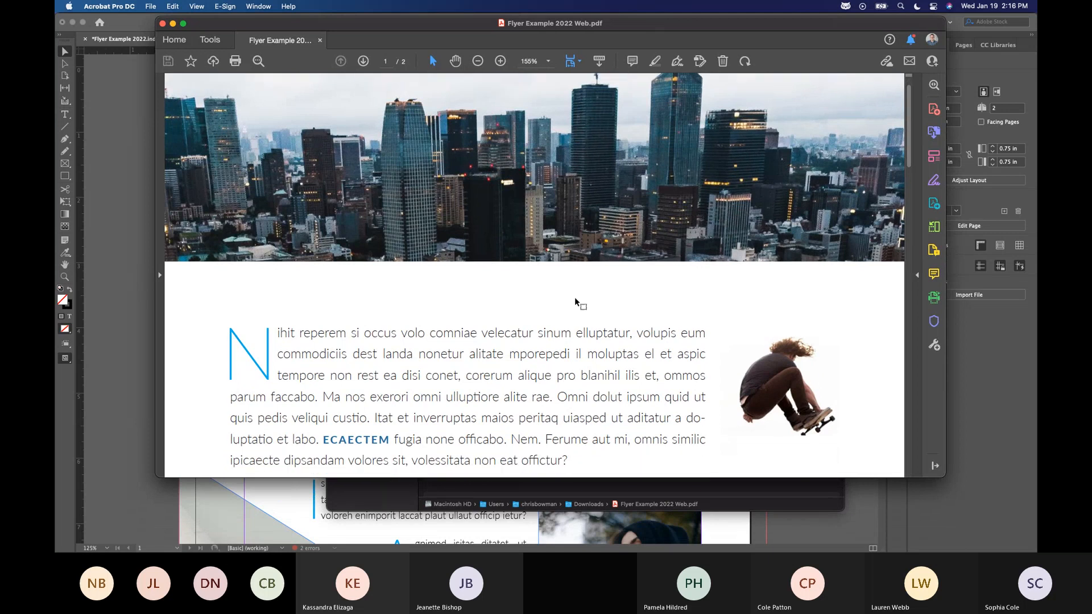
{"action": "scroll", "coordinate": [478, 290], "scroll_direction": "down", "scroll_amount": 10}
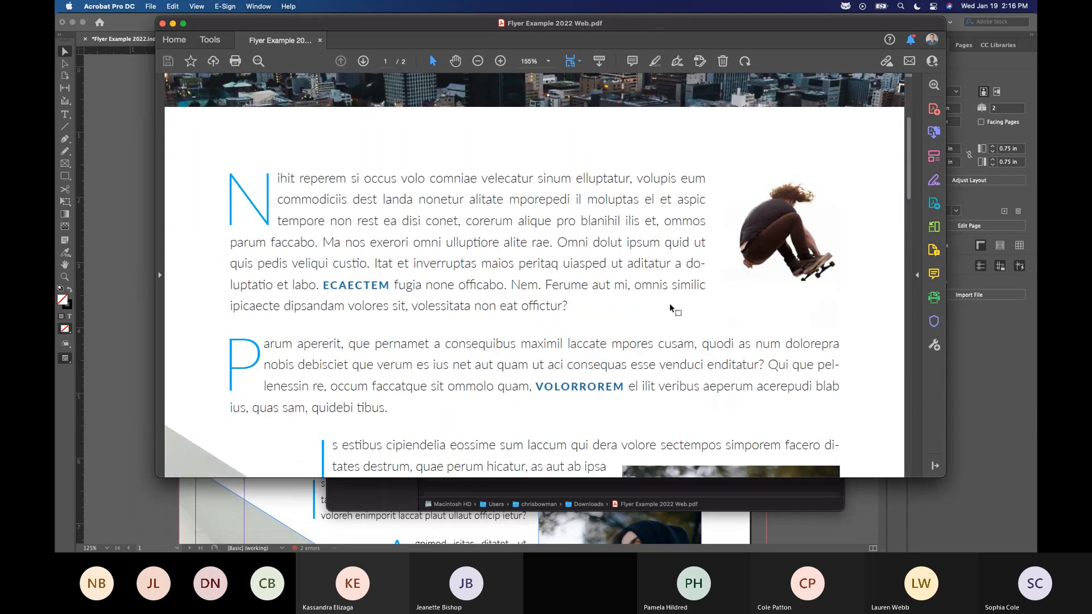
{"action": "scroll", "coordinate": [671, 307], "scroll_direction": "up", "scroll_amount": 12}
{"action": "scroll", "coordinate": [744, 241], "scroll_direction": "down", "scroll_amount": 10}
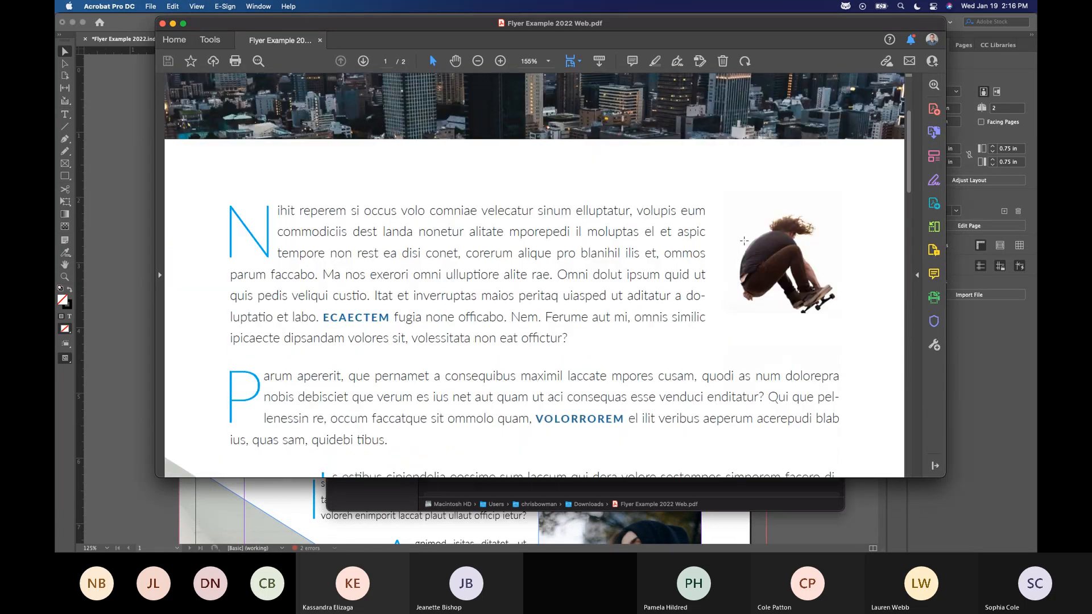
{"action": "scroll", "coordinate": [744, 241], "scroll_direction": "down", "scroll_amount": 20}
{"action": "scroll", "coordinate": [744, 241], "scroll_direction": "down", "scroll_amount": 20}
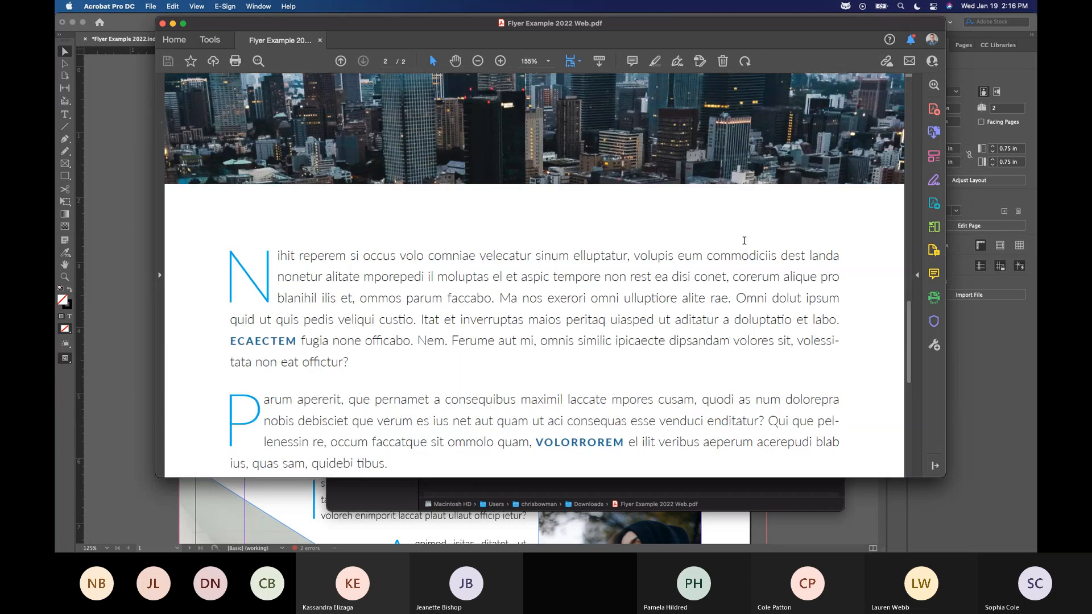
{"action": "scroll", "coordinate": [744, 241], "scroll_direction": "up", "scroll_amount": 20}
{"action": "scroll", "coordinate": [744, 241], "scroll_direction": "down", "scroll_amount": 9}
{"action": "scroll", "coordinate": [743, 241], "scroll_direction": "up", "scroll_amount": 6}
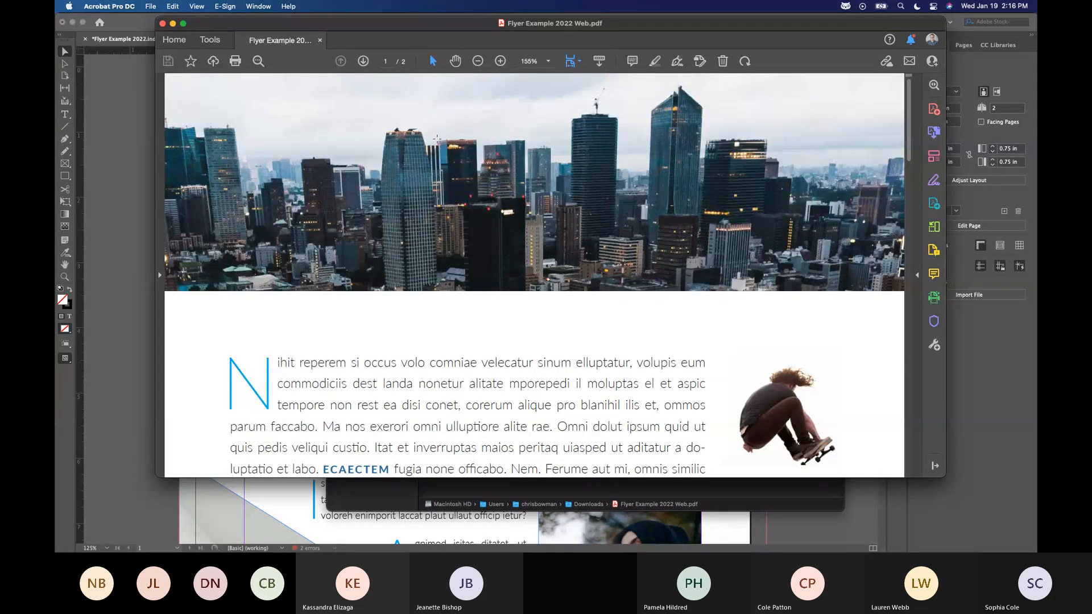
{"action": "scroll", "coordinate": [437, 139], "scroll_direction": "down", "scroll_amount": 20}
{"action": "scroll", "coordinate": [547, 271], "scroll_direction": "up", "scroll_amount": 20}
Compare the file sizes of Flyer Example 2022.pdf and Flyer Example 2022 Web.pdf in the Downloads folder
{"action": "left_click", "coordinate": [494, 490]}
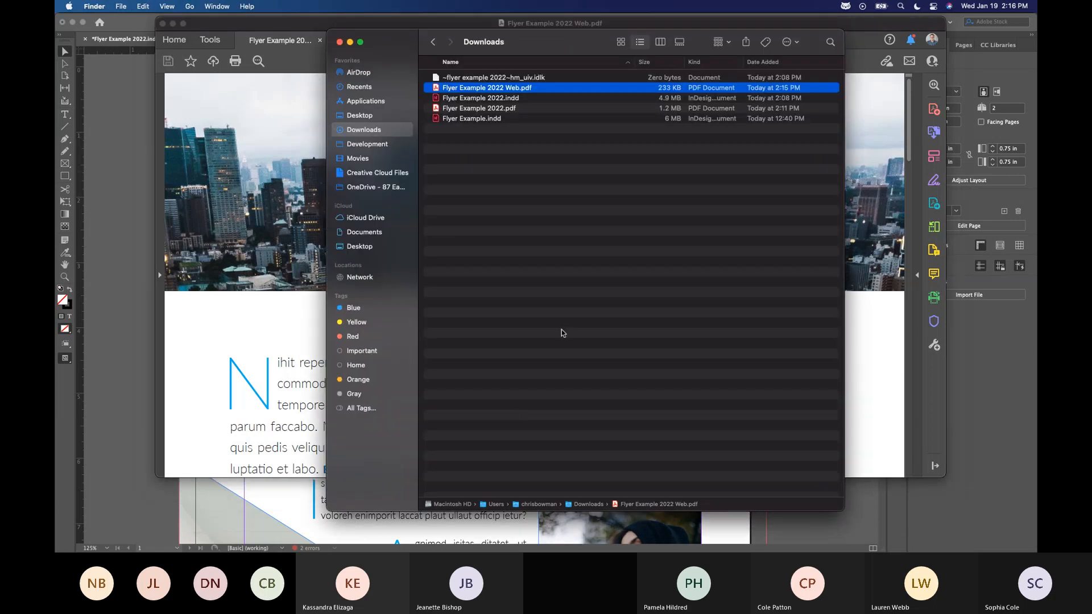
{"action": "left_click", "coordinate": [513, 110]}
{"action": "left_click", "coordinate": [587, 224]}
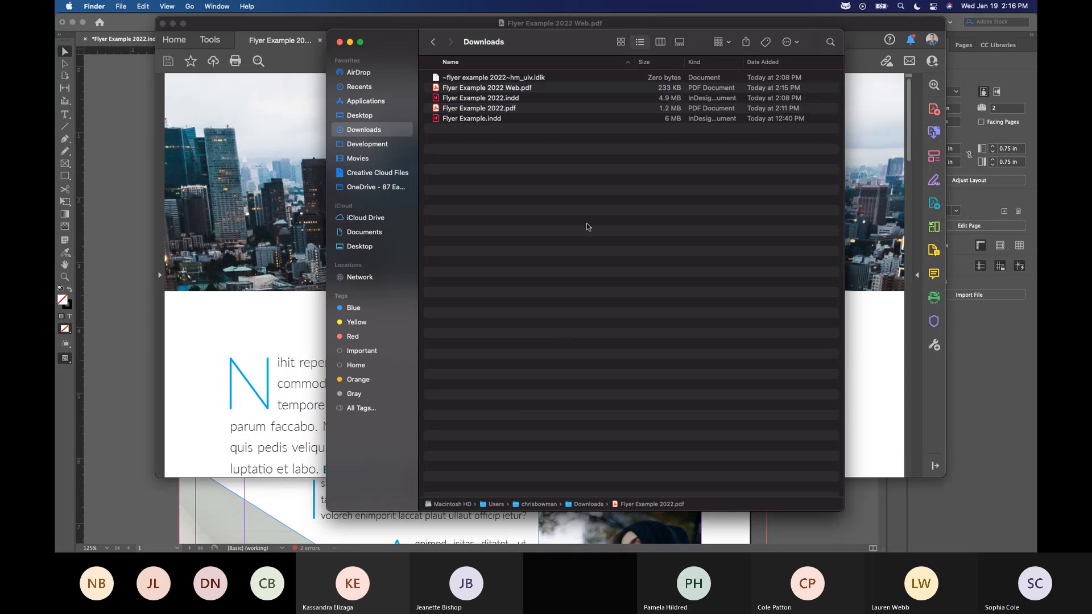
Close the web PDF and the Acrobat window
{"action": "left_click", "coordinate": [285, 306]}
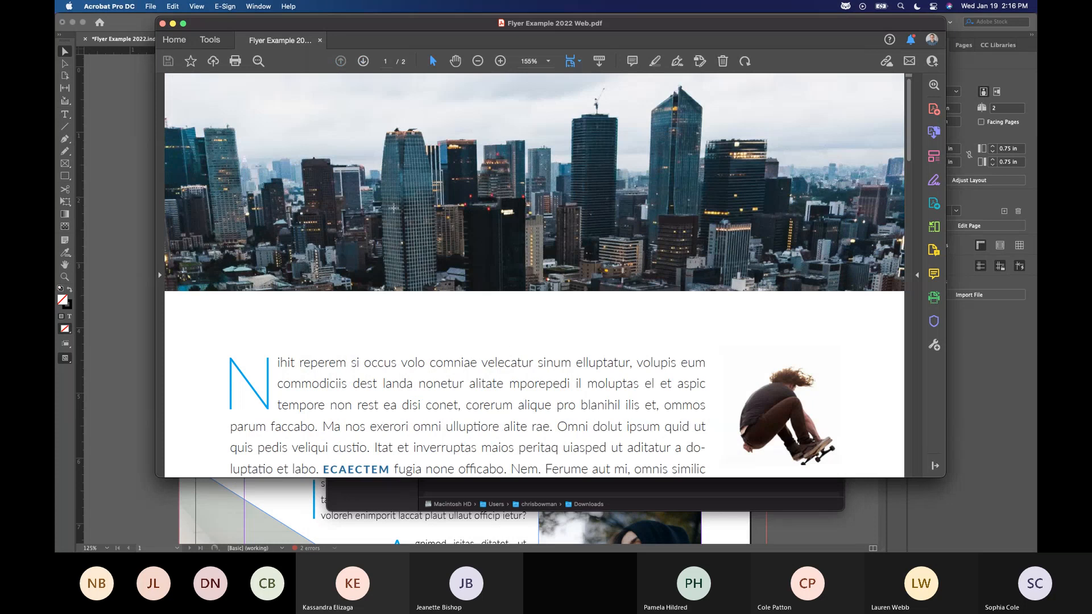
{"action": "left_click", "coordinate": [320, 40]}
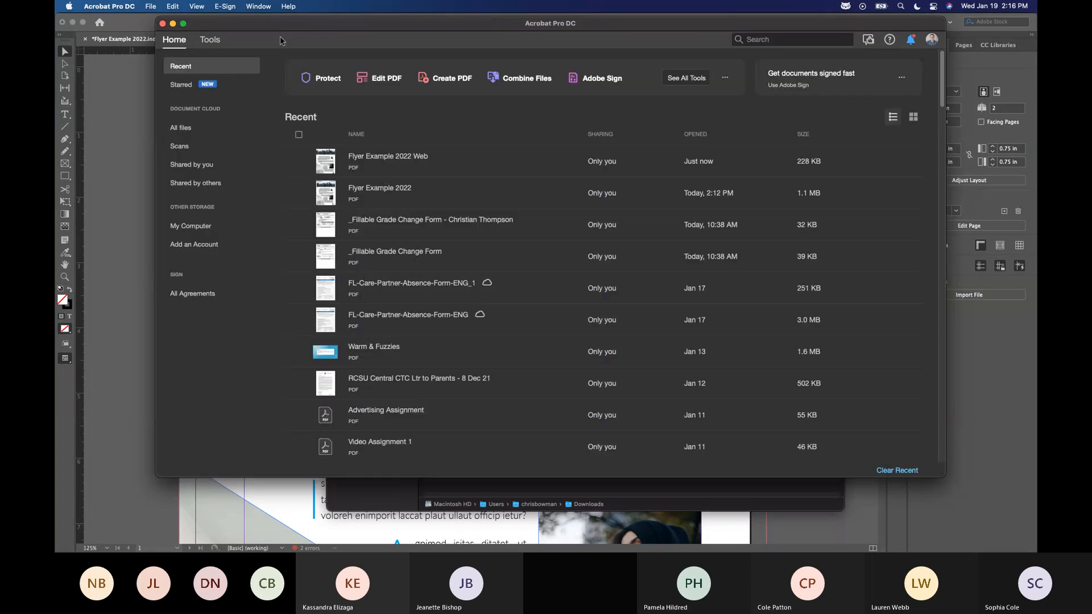
{"action": "left_click", "coordinate": [163, 24]}
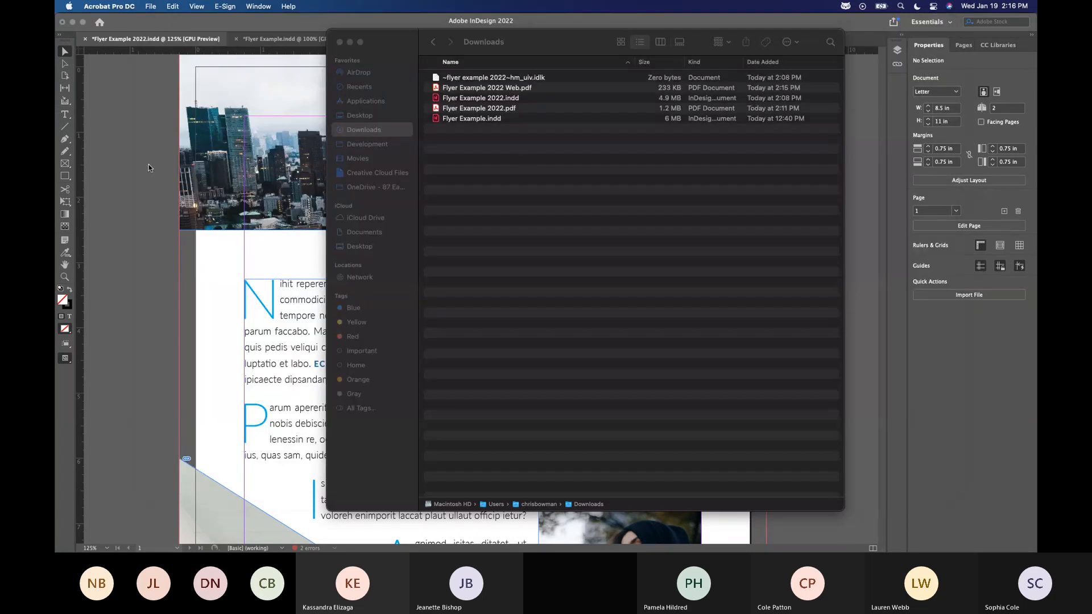
Switch back to InDesign and save Flyer Example 2022.indd
{"action": "left_click", "coordinate": [112, 130]}
{"action": "left_click", "coordinate": [136, 9]}
{"action": "left_click", "coordinate": [137, 8]}
{"action": "key", "text": "super+s"}
{"action": "left_click", "coordinate": [131, 7]}
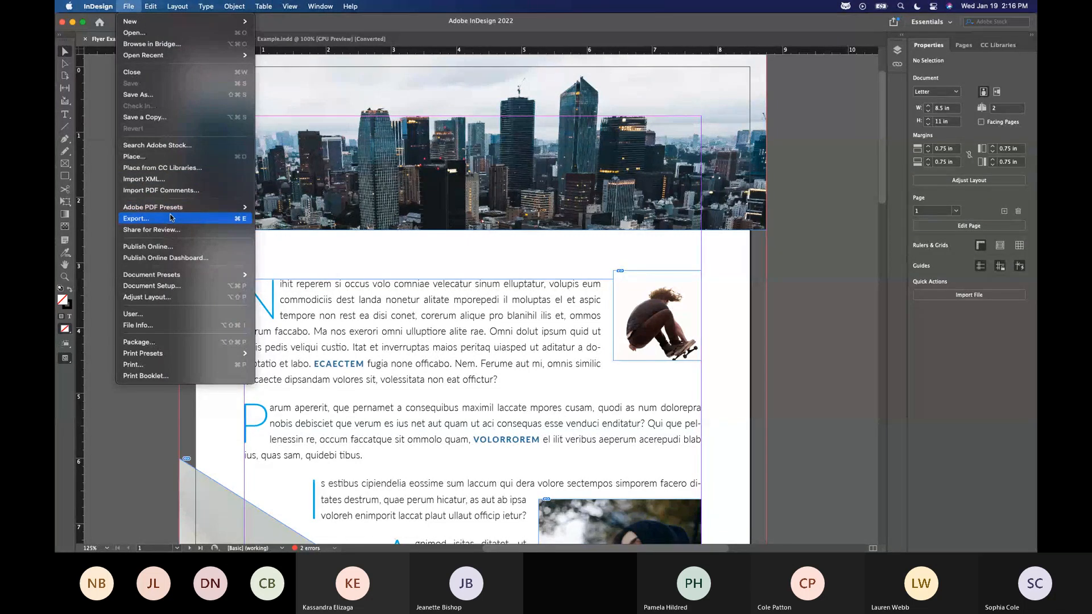
{"action": "mouse_move", "coordinate": [172, 211]}
{"action": "left_click", "coordinate": [168, 223]}
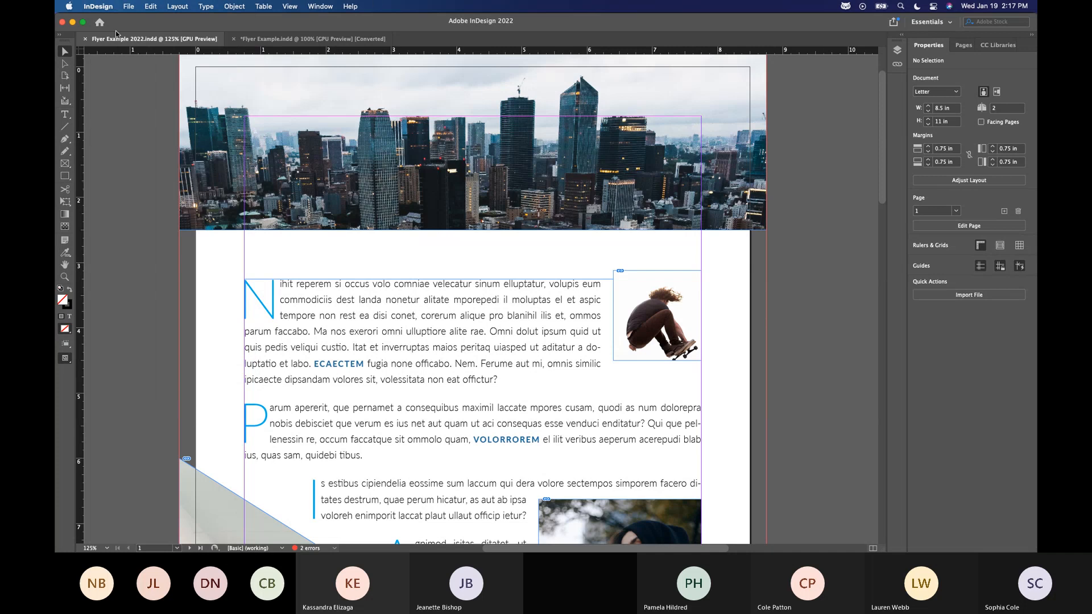
Close Flyer Example 2022.indd and Flyer Example.indd
{"action": "left_click", "coordinate": [86, 38]}
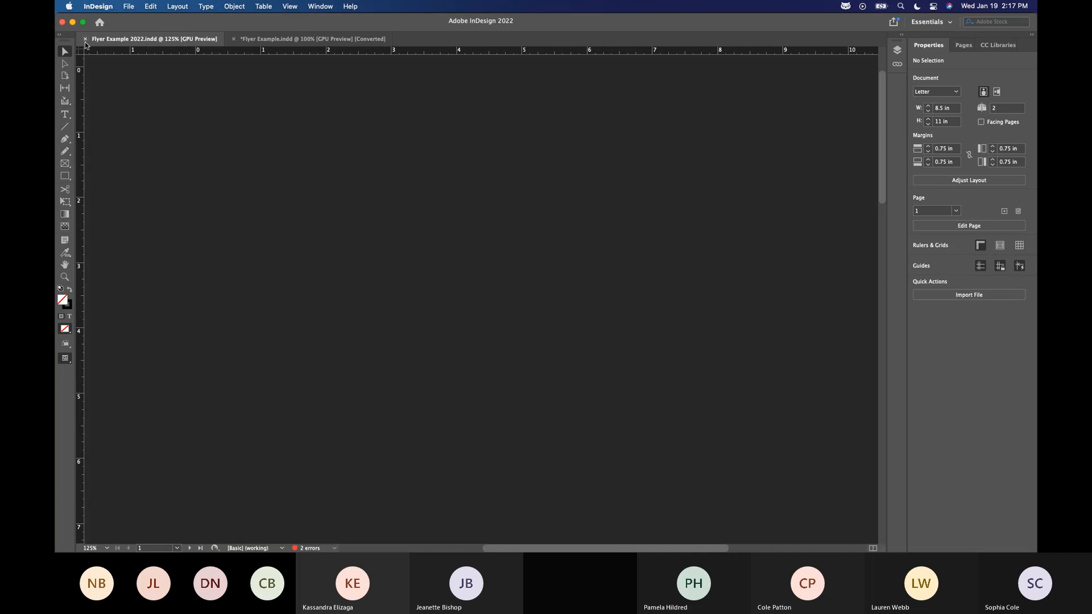
{"action": "left_click", "coordinate": [85, 39]}
{"action": "left_click", "coordinate": [549, 301]}
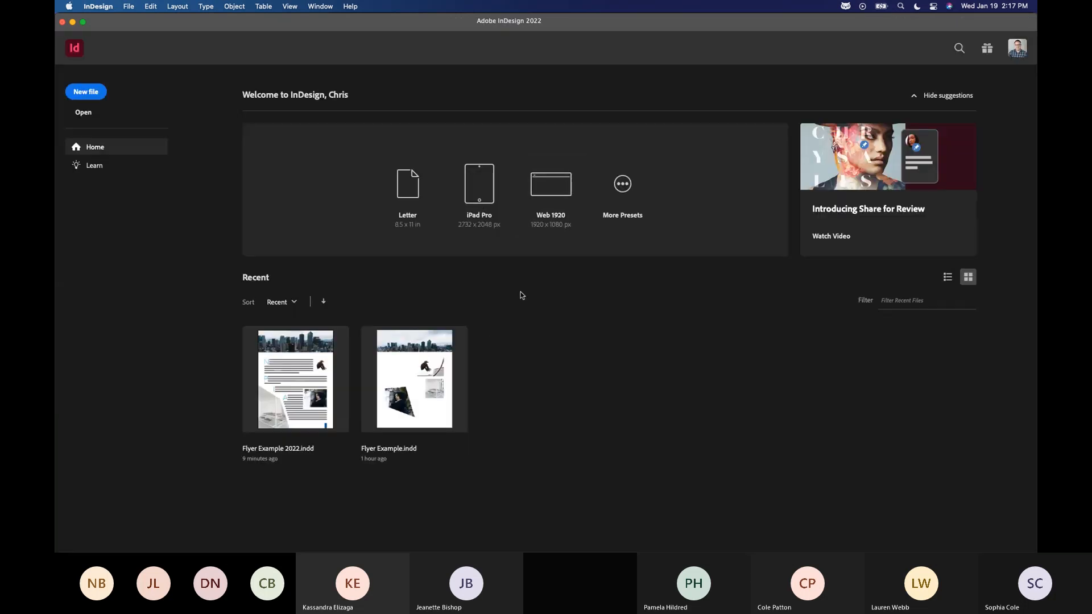
Bring up the Downloads folder in Finder and check the file size of Flyer Example 2022.indd
{"action": "key", "text": "ctrl+Up"}
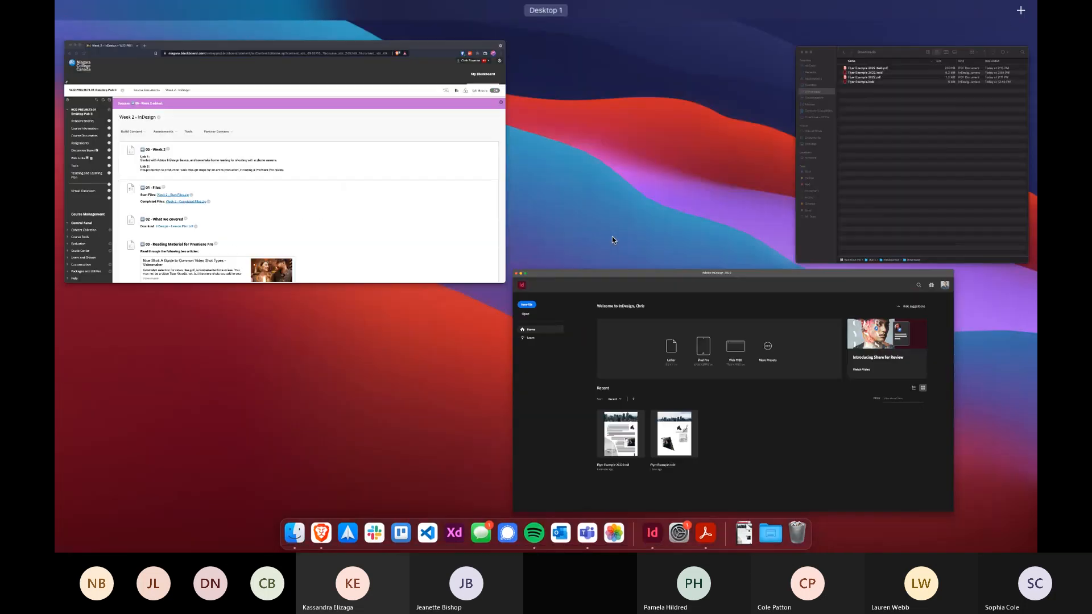
{"action": "left_click", "coordinate": [848, 204]}
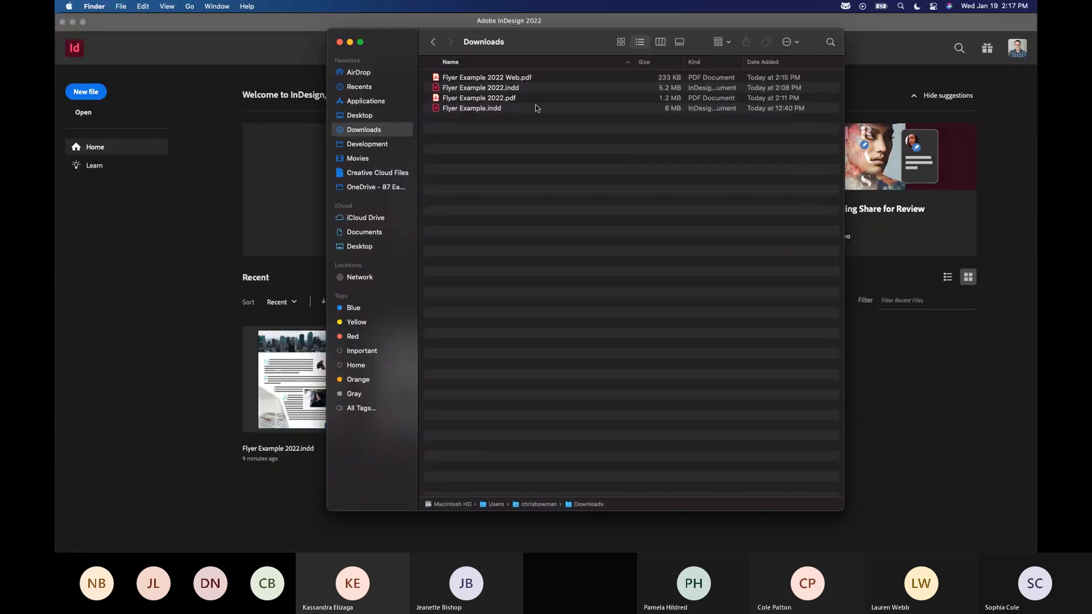
{"action": "left_click", "coordinate": [600, 89]}
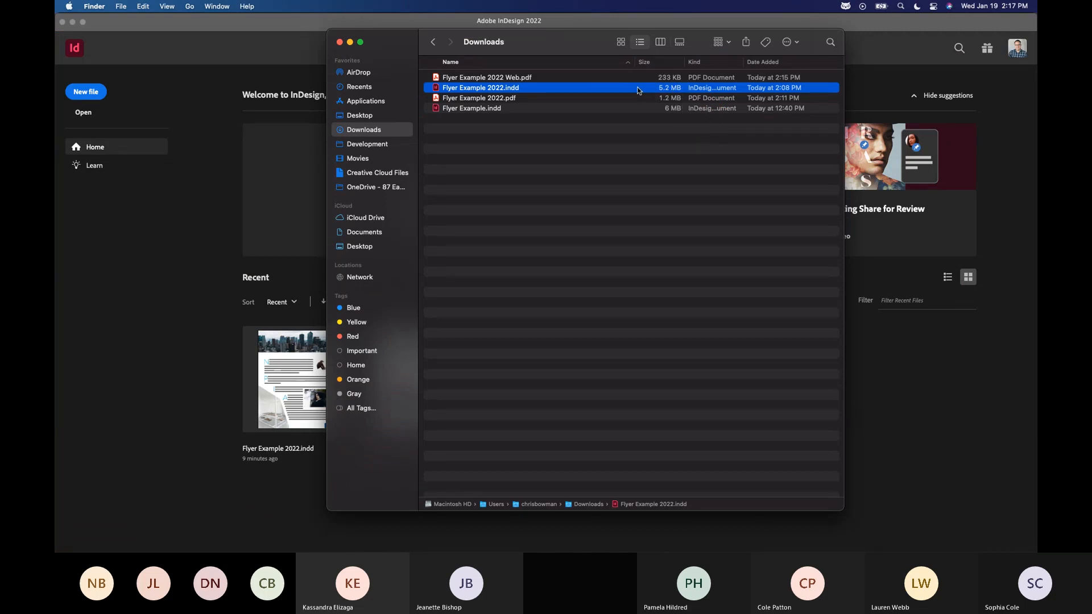
Open the Week 2 - Start Files folder on the Desktop and examine the file sizes of its JPEG images
{"action": "left_click", "coordinate": [370, 115]}
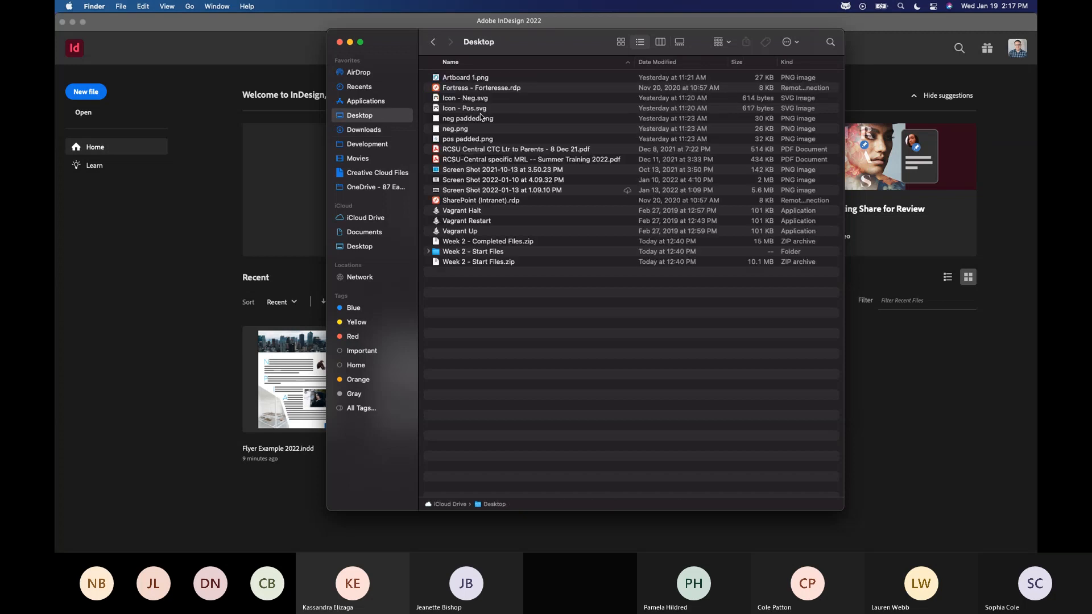
{"action": "double_click", "coordinate": [504, 256]}
{"action": "key", "text": "cmd+a"}
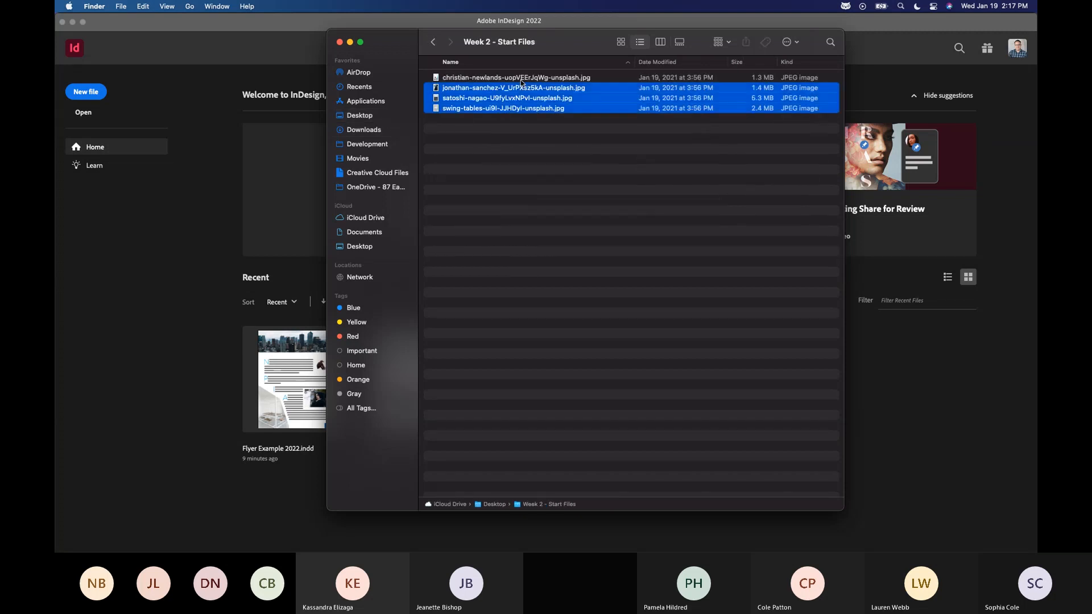
{"action": "left_click", "coordinate": [838, 142]}
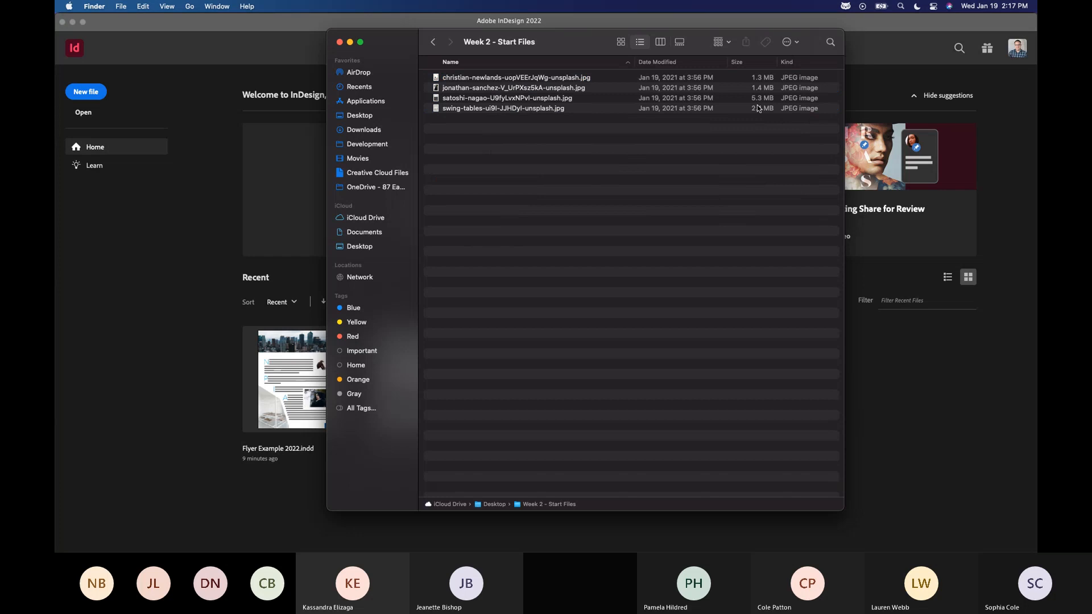
{"action": "left_click", "coordinate": [756, 105]}
{"action": "left_click", "coordinate": [757, 86]}
{"action": "left_click", "coordinate": [758, 138]}
Go back to the Downloads folder and select Flyer Example 2022.indd
{"action": "left_click", "coordinate": [435, 44]}
{"action": "left_click", "coordinate": [436, 43]}
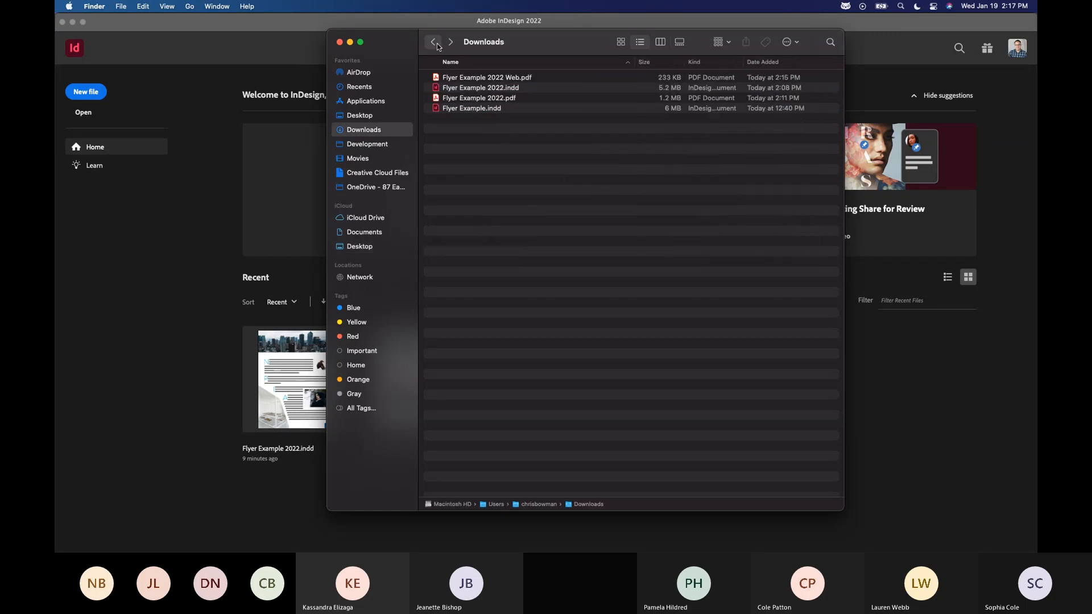
{"action": "left_click", "coordinate": [508, 89]}
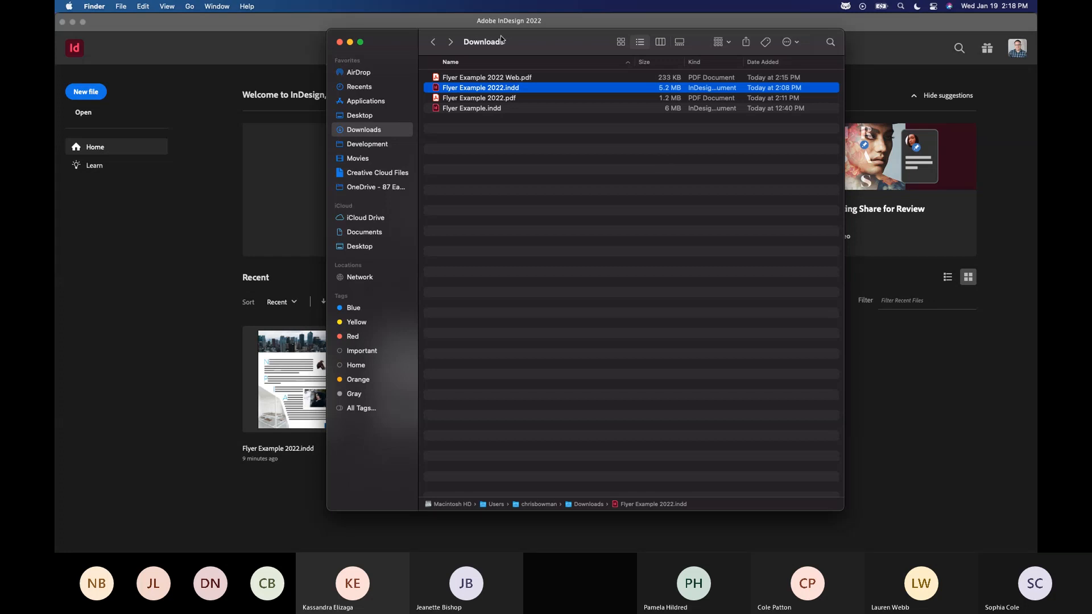
Rename the Week 2 - Start Files folder on the Desktop as Assets
{"action": "left_click", "coordinate": [433, 42]}
{"action": "left_click", "coordinate": [501, 257]}
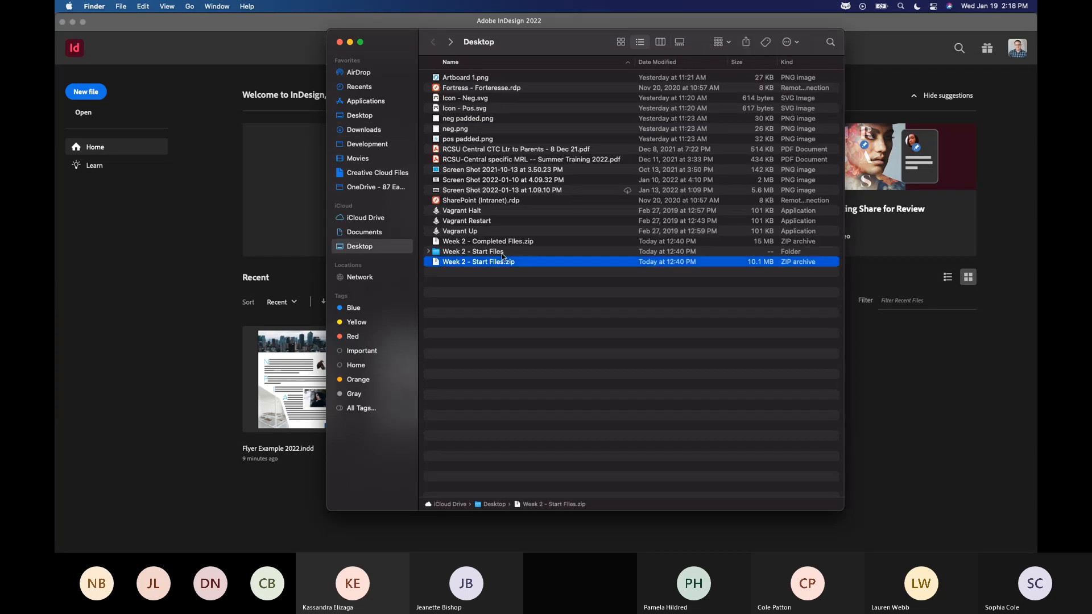
{"action": "left_click", "coordinate": [502, 254]}
{"action": "key", "text": "Return"}
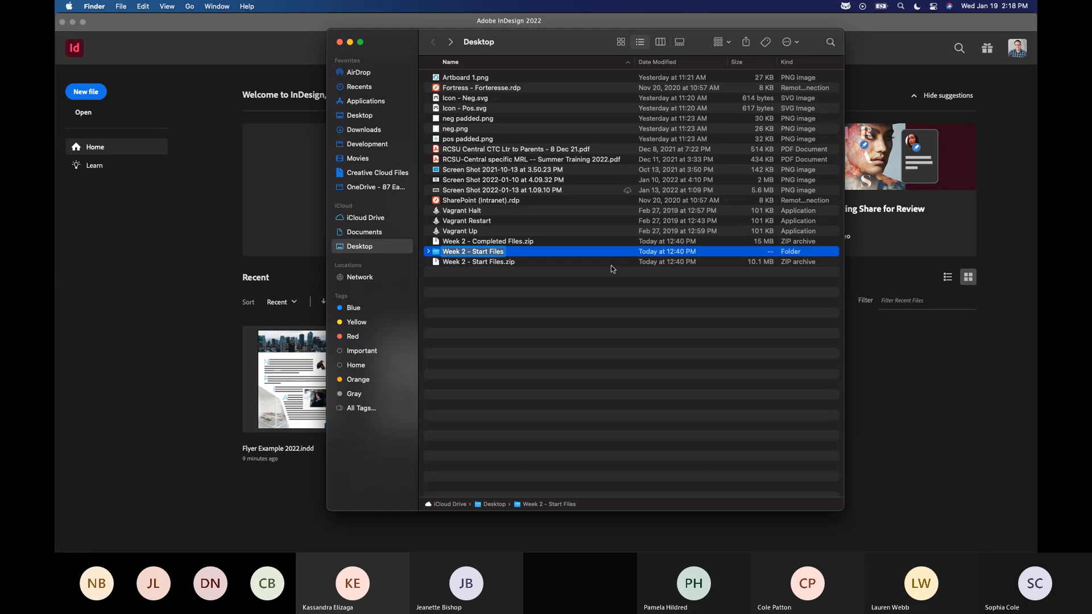
{"action": "type", "text": "Assets"}
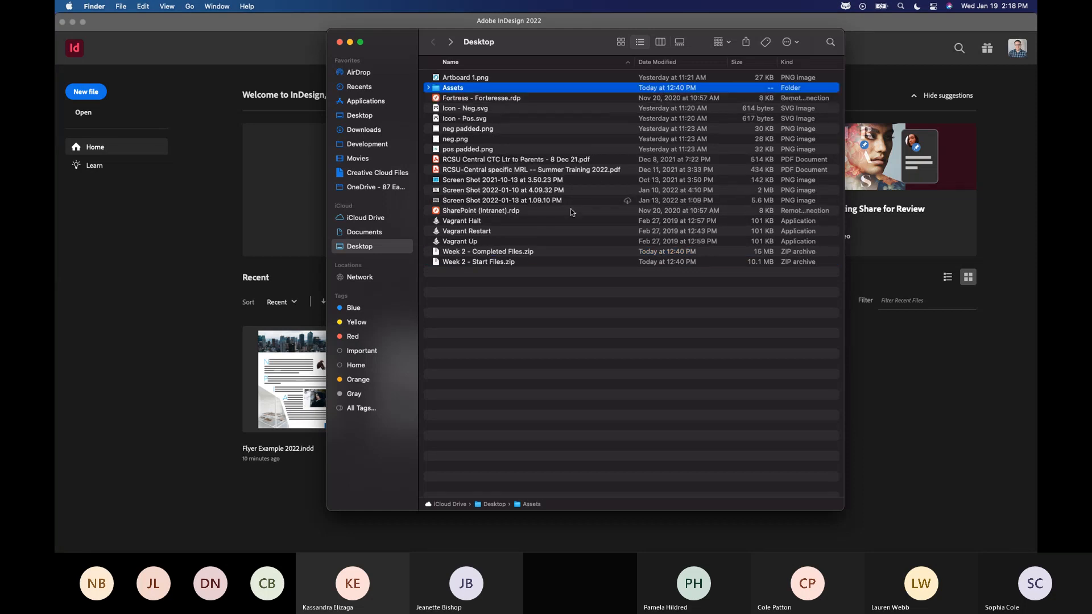
Move the Assets folder from the iCloud Desktop into Downloads and check its contents there
{"action": "left_click_drag", "start_coordinate": [460, 92], "coordinate": [384, 106]}
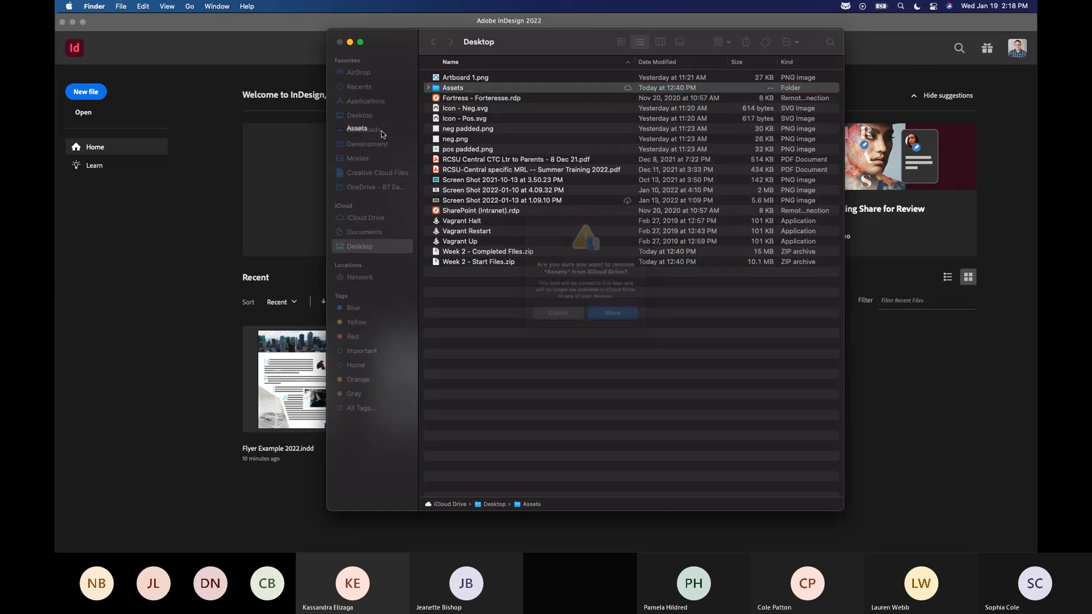
{"action": "left_click", "coordinate": [624, 319]}
{"action": "left_click", "coordinate": [364, 129]}
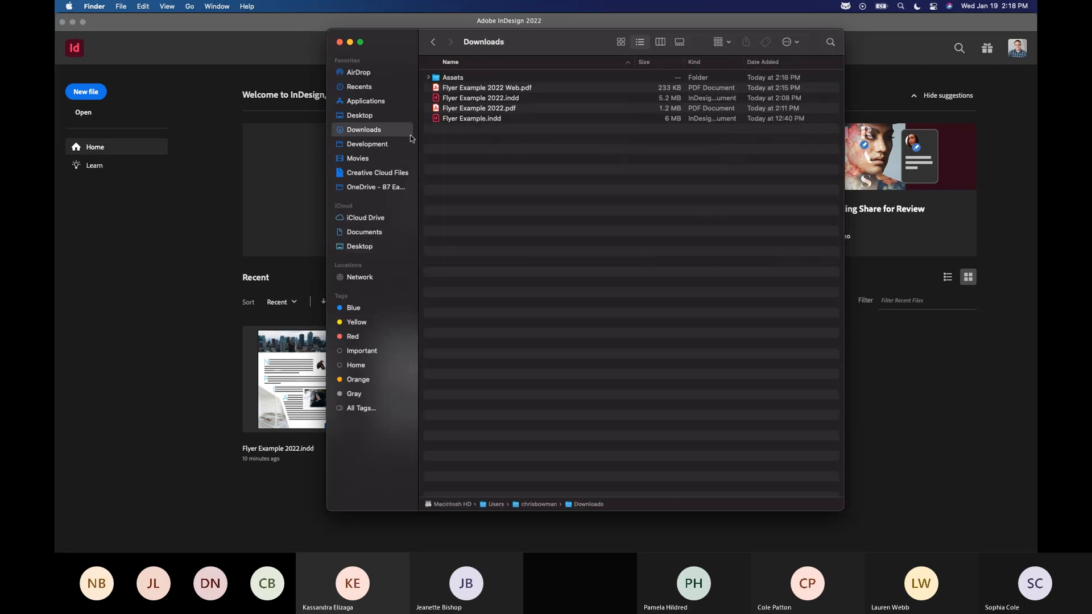
{"action": "left_click", "coordinate": [454, 80]}
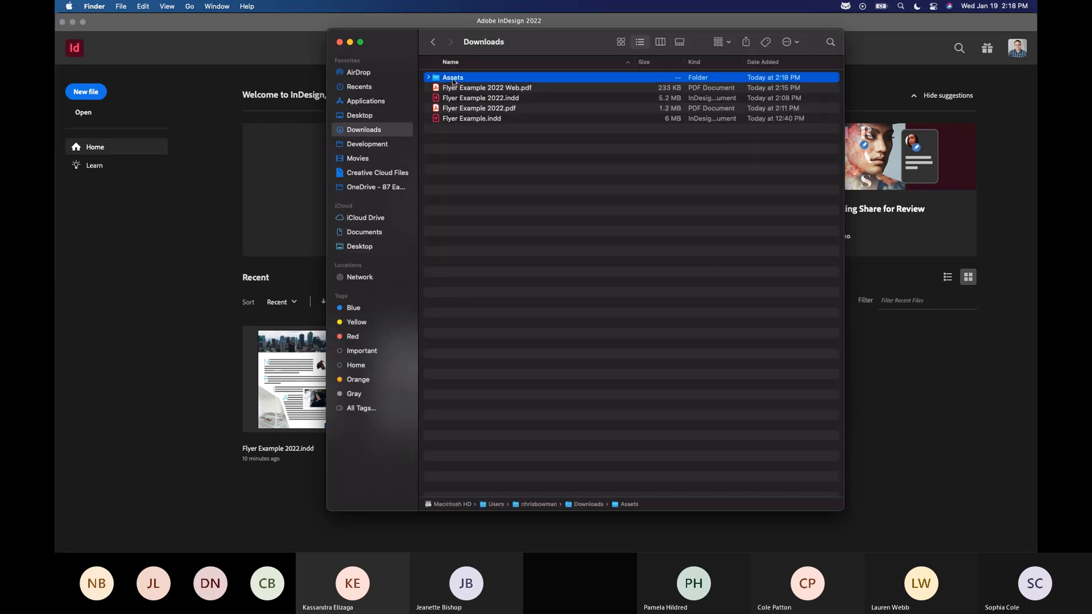
{"action": "double_click", "coordinate": [454, 80]}
{"action": "left_click", "coordinate": [432, 42]}
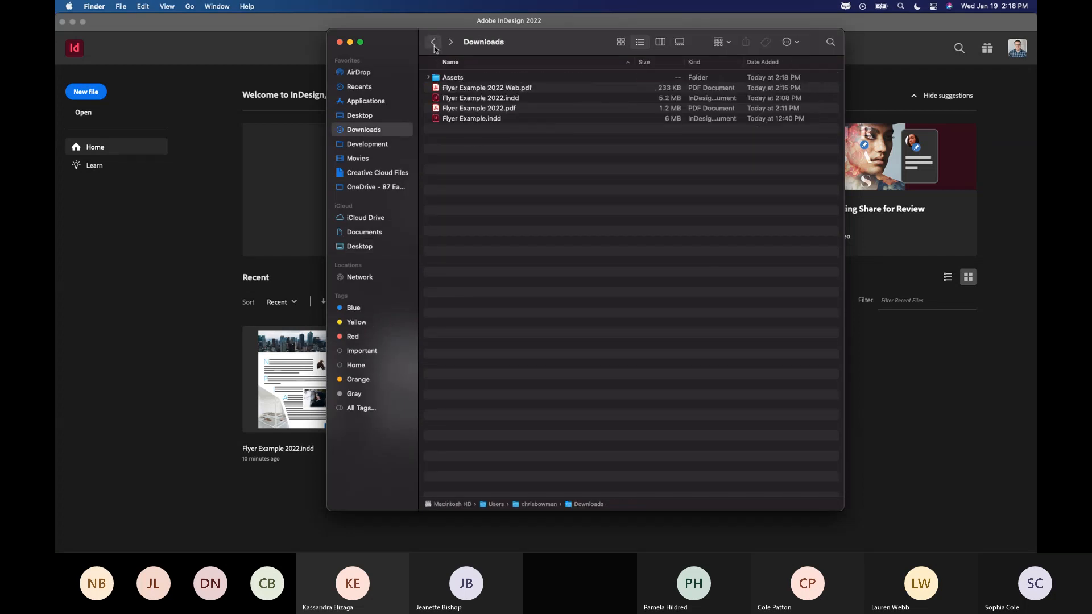
Open Flyer Example 2022.indd from Downloads in InDesign, dismissing the missing-links warning and the Sharing For Review introduction
{"action": "left_click", "coordinate": [515, 101]}
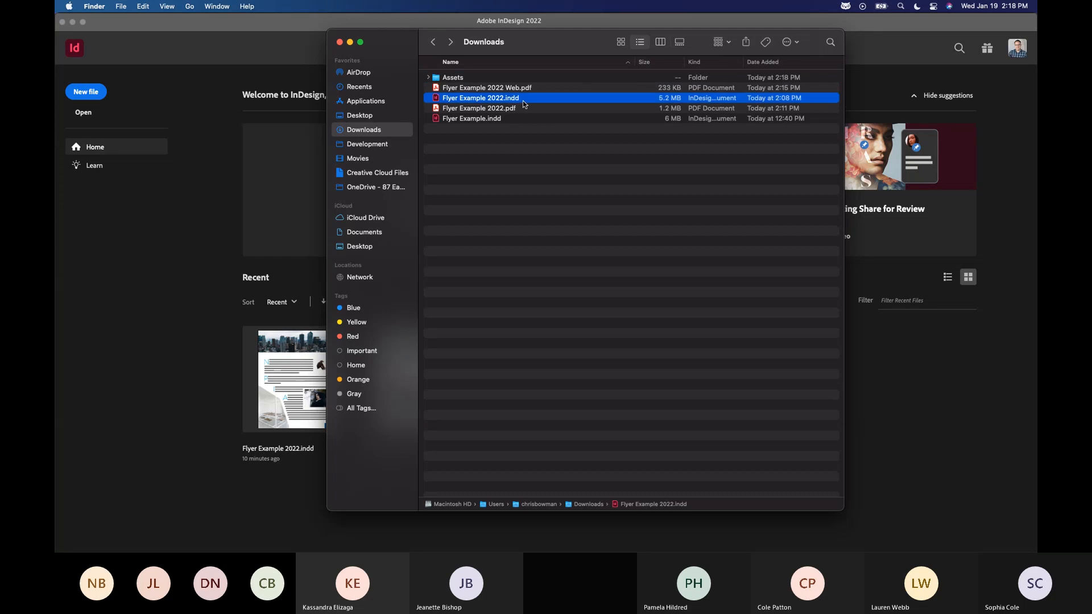
{"action": "double_click", "coordinate": [524, 103]}
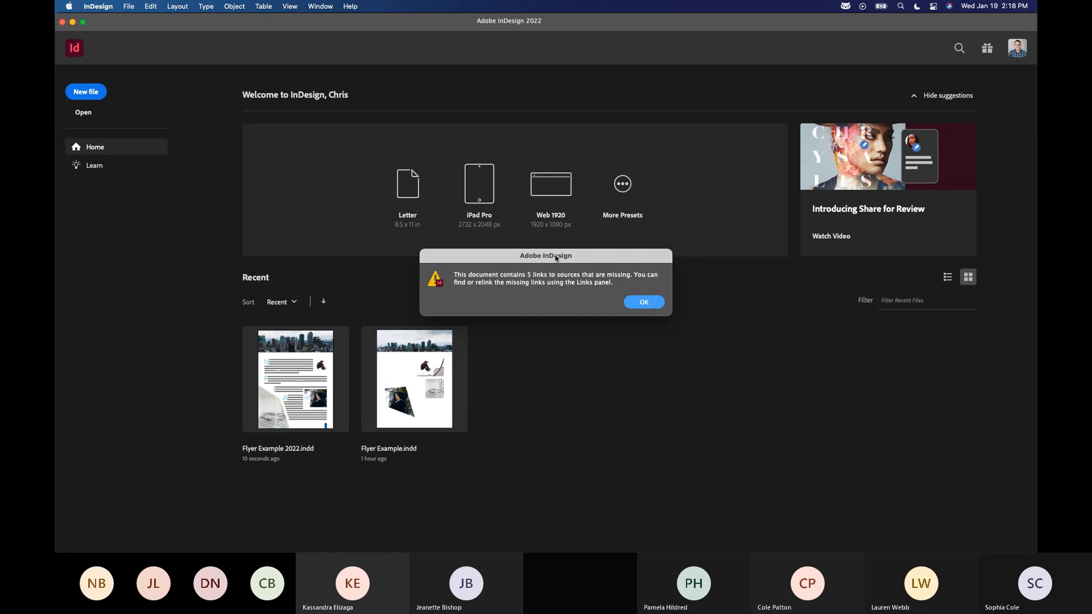
{"action": "left_click", "coordinate": [644, 302]}
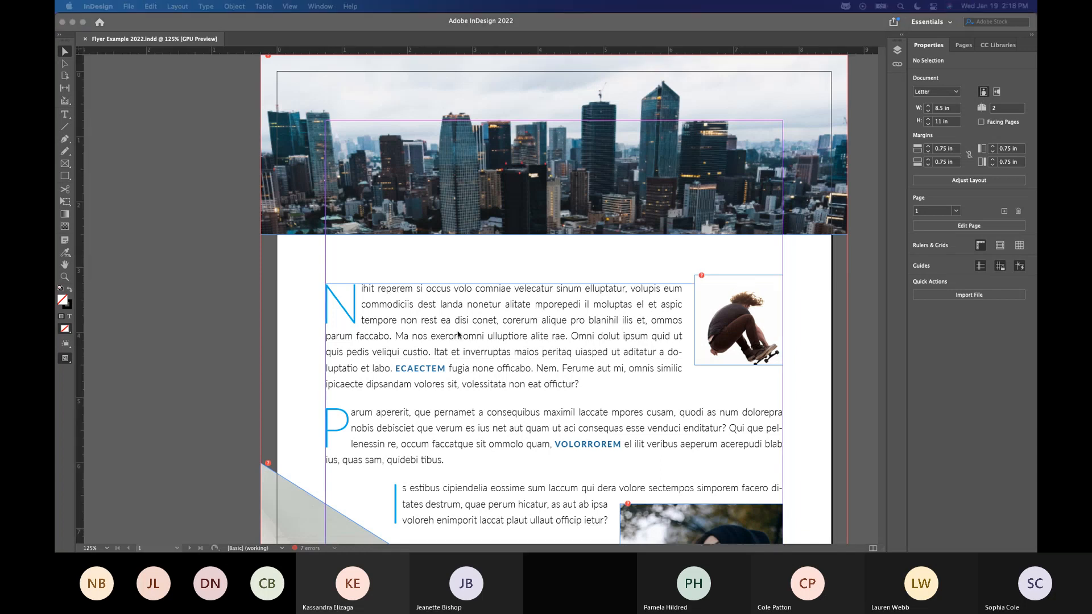
{"action": "left_click", "coordinate": [563, 271]}
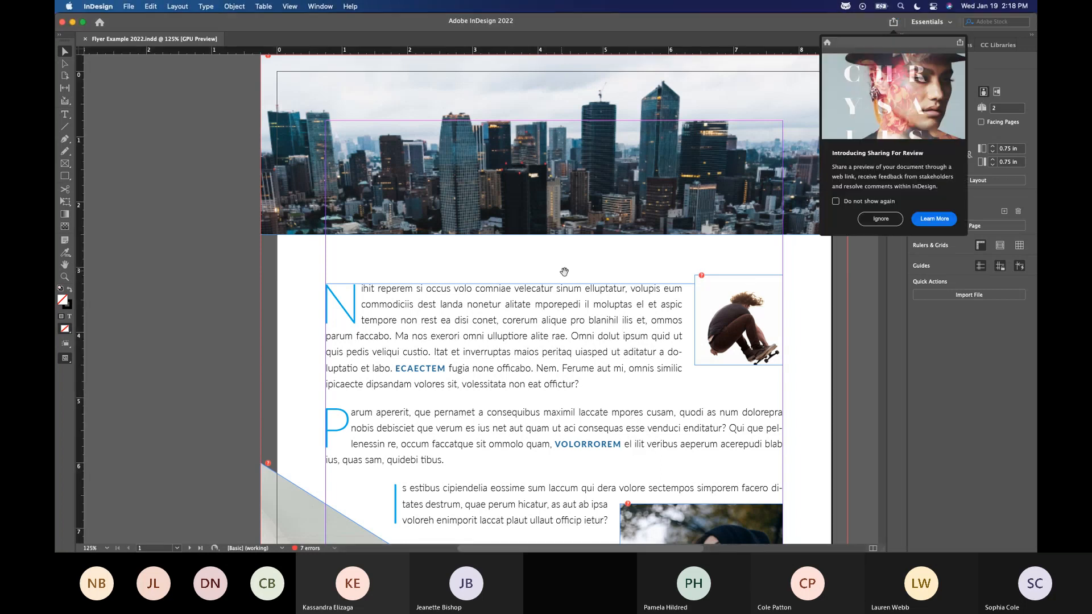
{"action": "left_click", "coordinate": [880, 220]}
Examine the flyer's images with missing links, including a close-up of the hooded woman's photo
{"action": "left_click", "coordinate": [700, 277]}
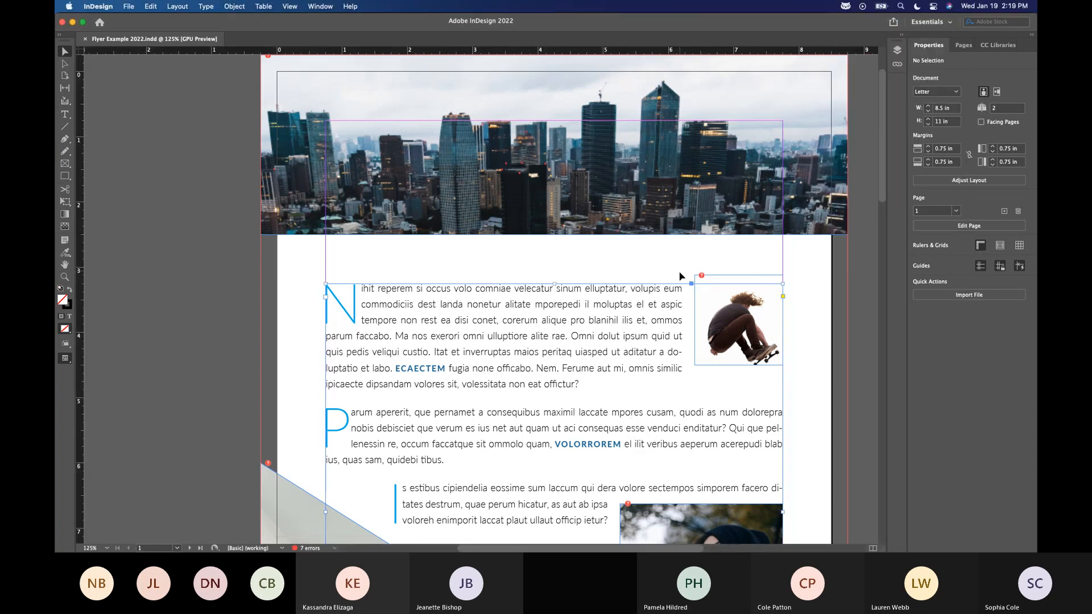
{"action": "scroll", "coordinate": [701, 274], "scroll_direction": "down", "scroll_amount": 3}
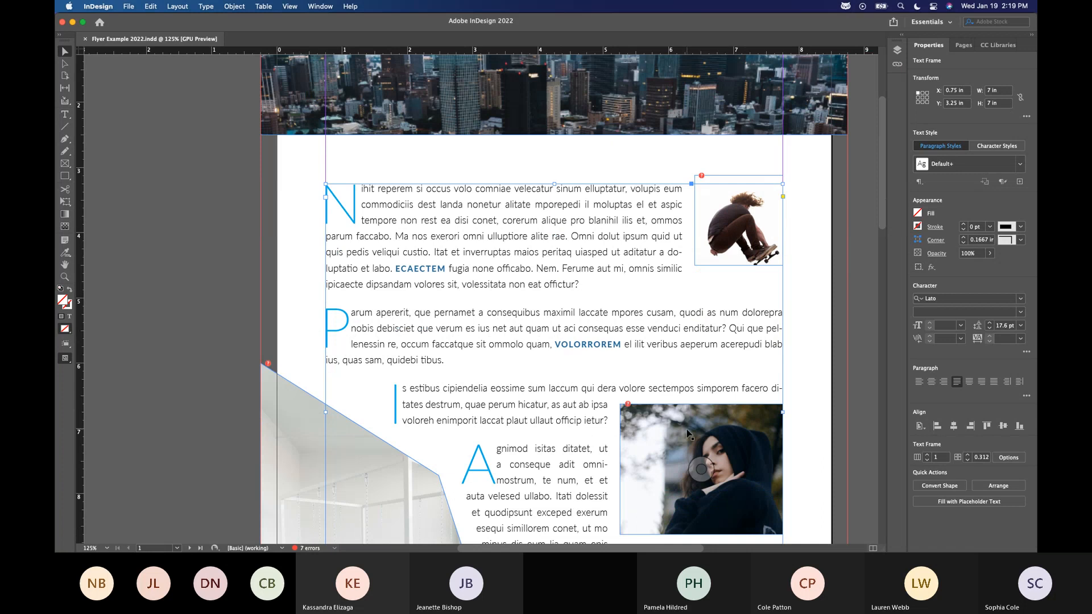
{"action": "scroll", "coordinate": [368, 462], "scroll_direction": "down", "scroll_amount": 1}
{"action": "scroll", "coordinate": [368, 462], "scroll_direction": "down", "scroll_amount": 10}
{"action": "scroll", "coordinate": [369, 462], "scroll_direction": "up", "scroll_amount": 12}
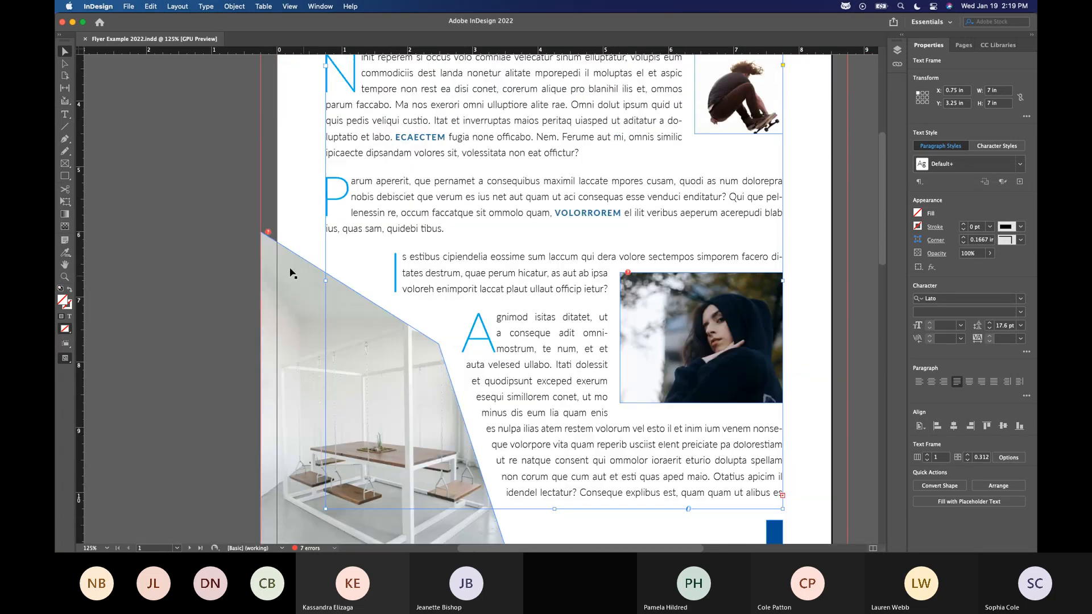
{"action": "scroll", "coordinate": [501, 360], "scroll_direction": "up", "scroll_amount": 3}
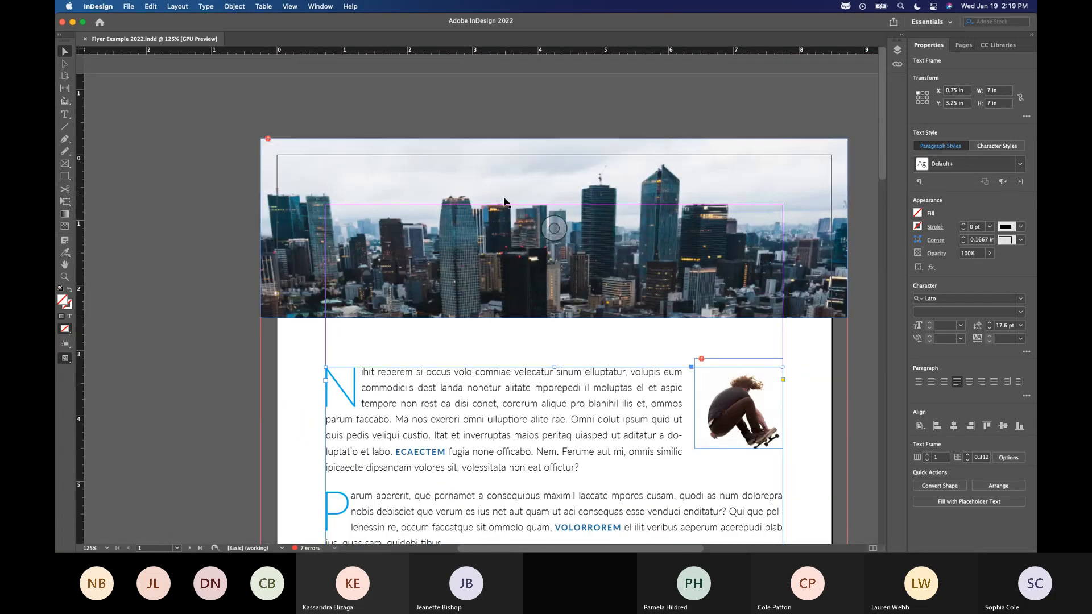
{"action": "scroll", "coordinate": [158, 308], "scroll_direction": "down", "scroll_amount": 1}
{"action": "scroll", "coordinate": [158, 309], "scroll_direction": "right", "scroll_amount": 1}
{"action": "scroll", "coordinate": [158, 309], "scroll_direction": "down", "scroll_amount": 3}
{"action": "scroll", "coordinate": [158, 309], "scroll_direction": "right", "scroll_amount": 2}
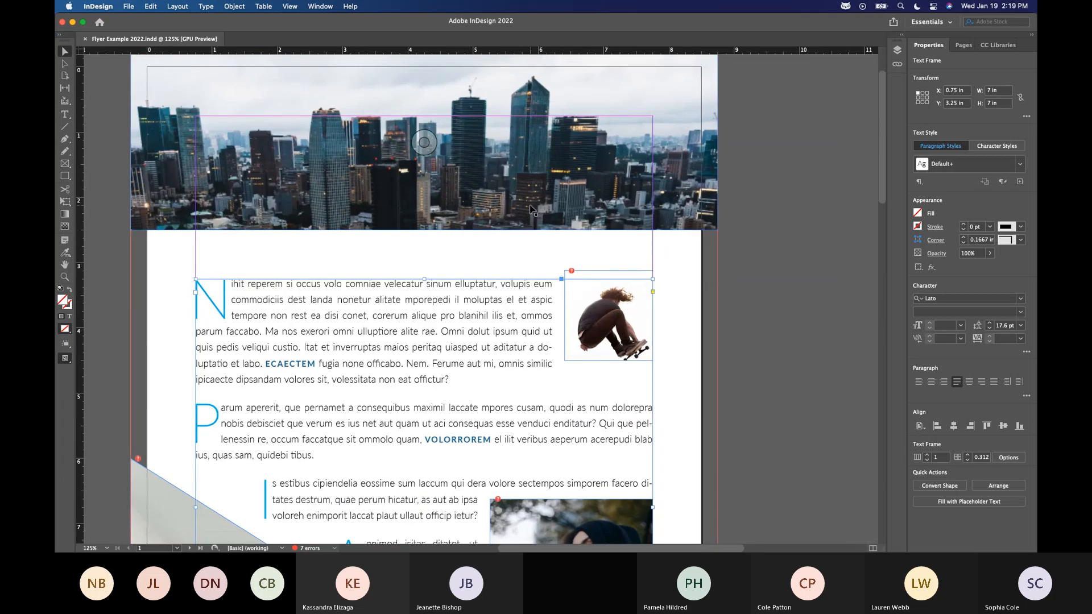
{"action": "scroll", "coordinate": [644, 393], "scroll_direction": "down", "scroll_amount": 5}
{"action": "scroll", "coordinate": [644, 392], "scroll_direction": "left", "scroll_amount": 2}
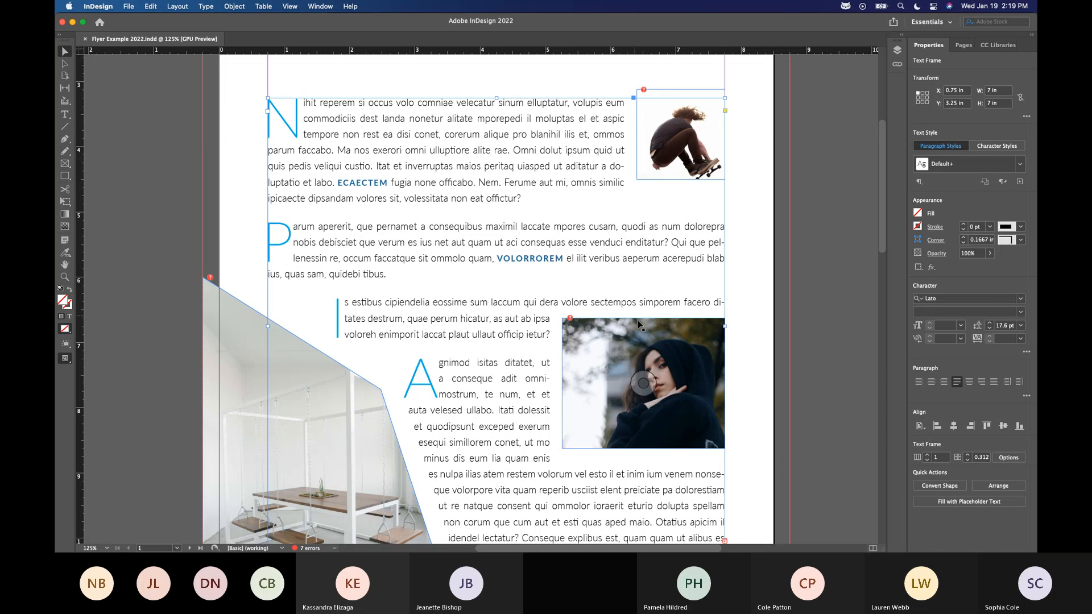
{"action": "scroll", "coordinate": [675, 377], "scroll_direction": "up", "scroll_amount": 6}
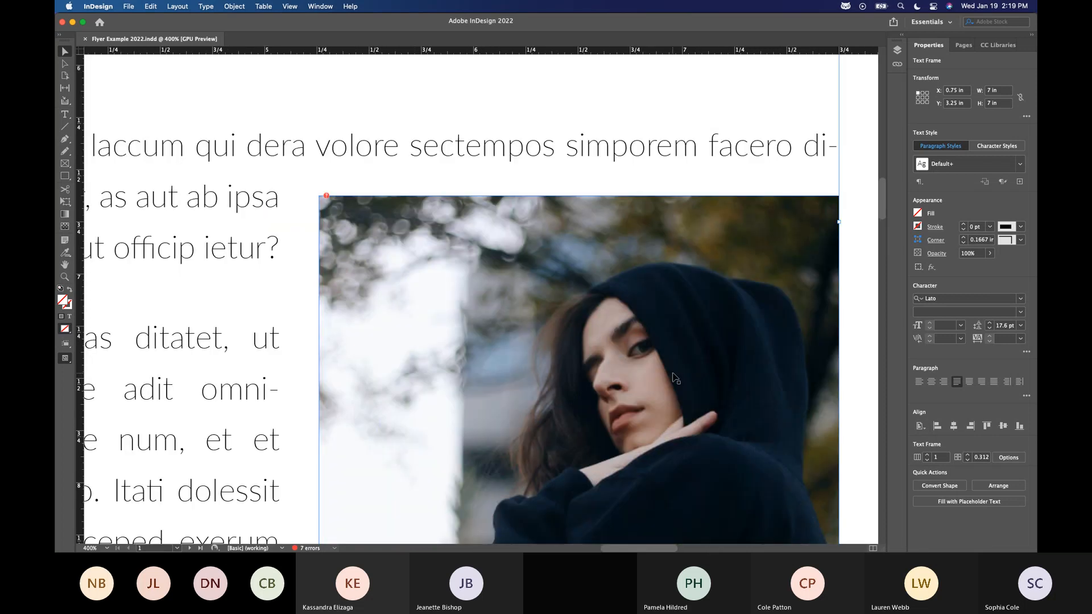
{"action": "scroll", "coordinate": [568, 290], "scroll_direction": "down", "scroll_amount": 10}
{"action": "scroll", "coordinate": [540, 290], "scroll_direction": "up", "scroll_amount": 3}
{"action": "left_click", "coordinate": [807, 195]}
{"action": "left_click_drag", "start_coordinate": [806, 195], "coordinate": [795, 404]}
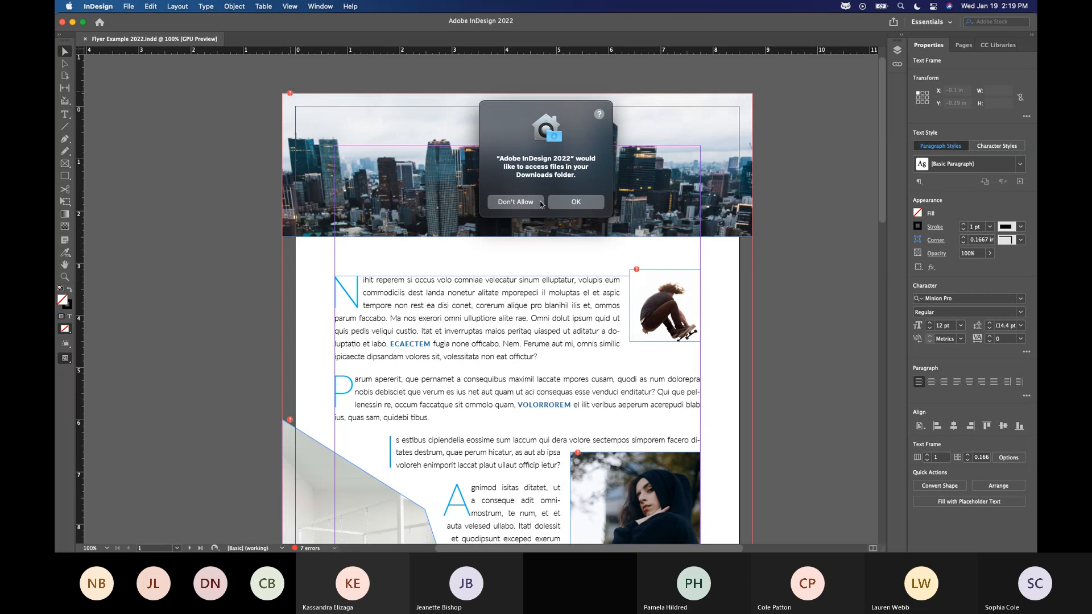
Relink the skyline image to its matching JPEG in the Downloads Assets folder, with Search for Missing Links in This Folder enabled
{"action": "left_click", "coordinate": [576, 202]}
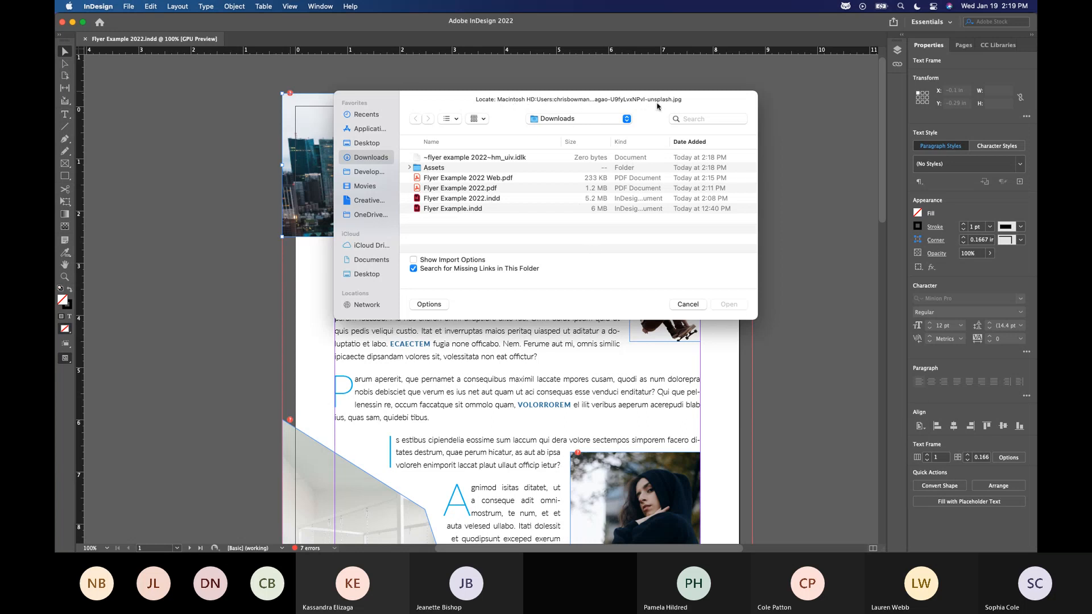
{"action": "left_click", "coordinate": [409, 168]}
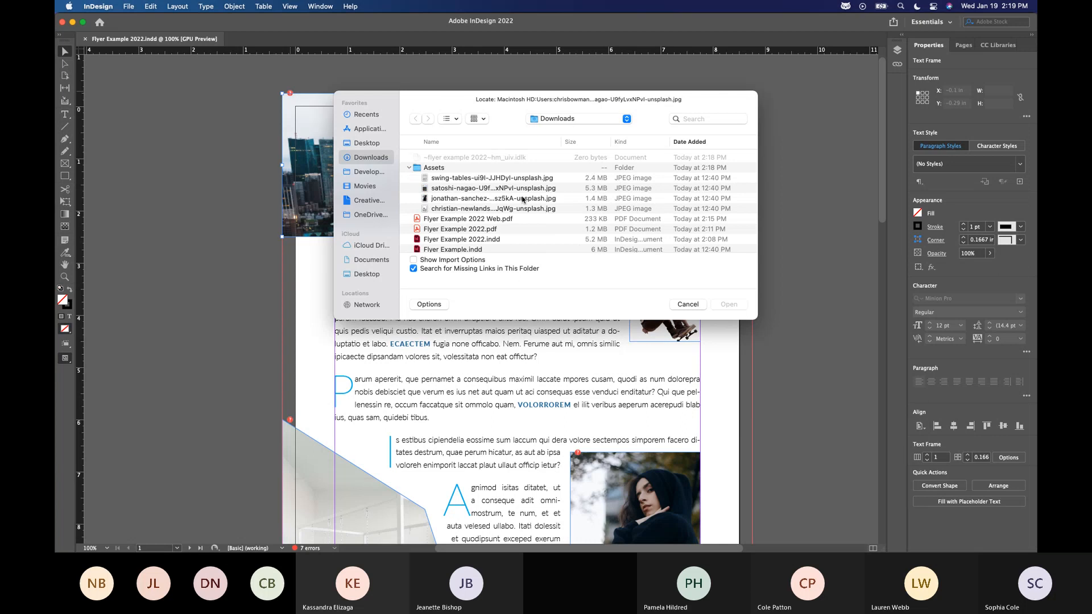
{"action": "left_click", "coordinate": [471, 190]}
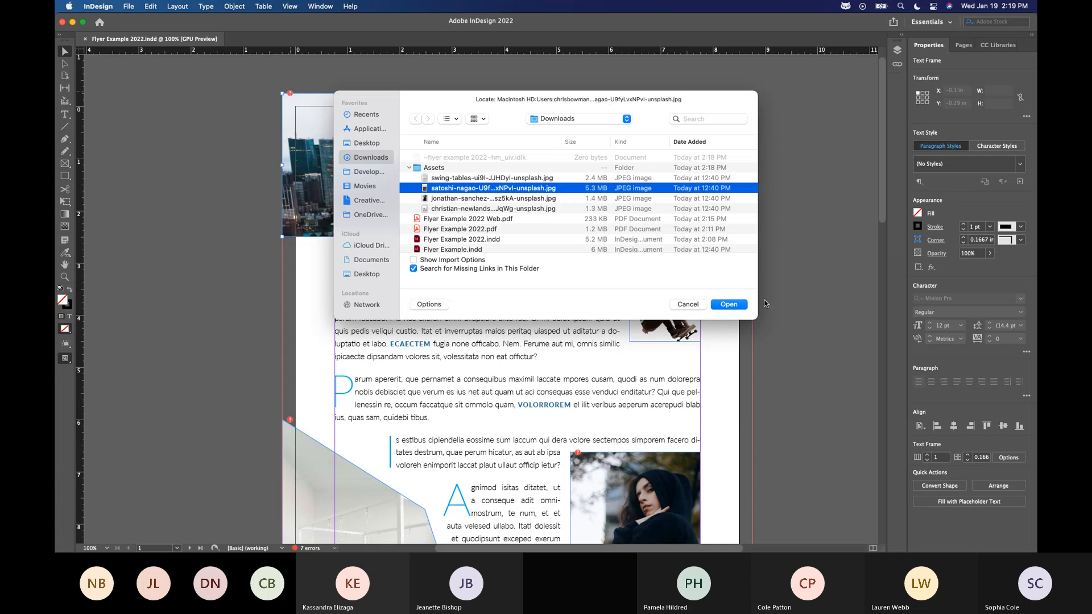
{"action": "left_click_drag", "start_coordinate": [772, 328], "coordinate": [914, 419]}
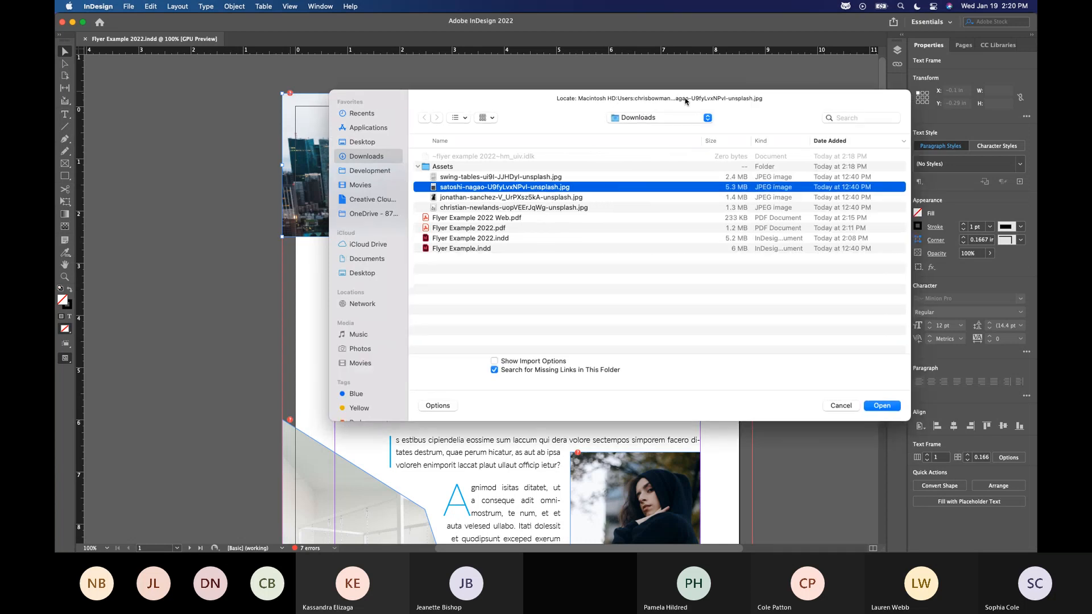
{"action": "left_click_drag", "start_coordinate": [741, 102], "coordinate": [685, 95]}
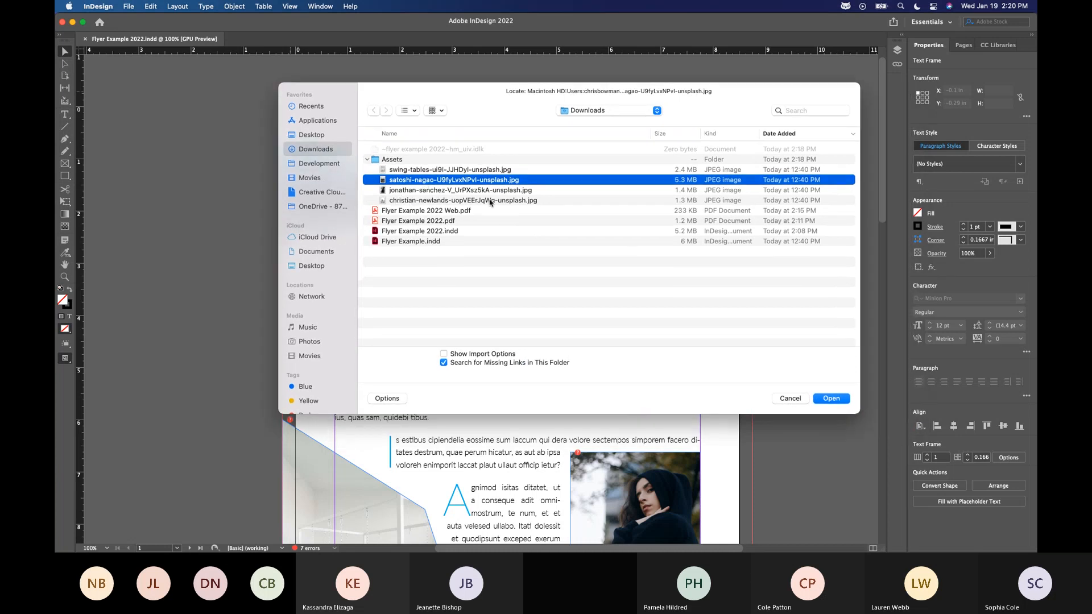
{"action": "left_click", "coordinate": [829, 399]}
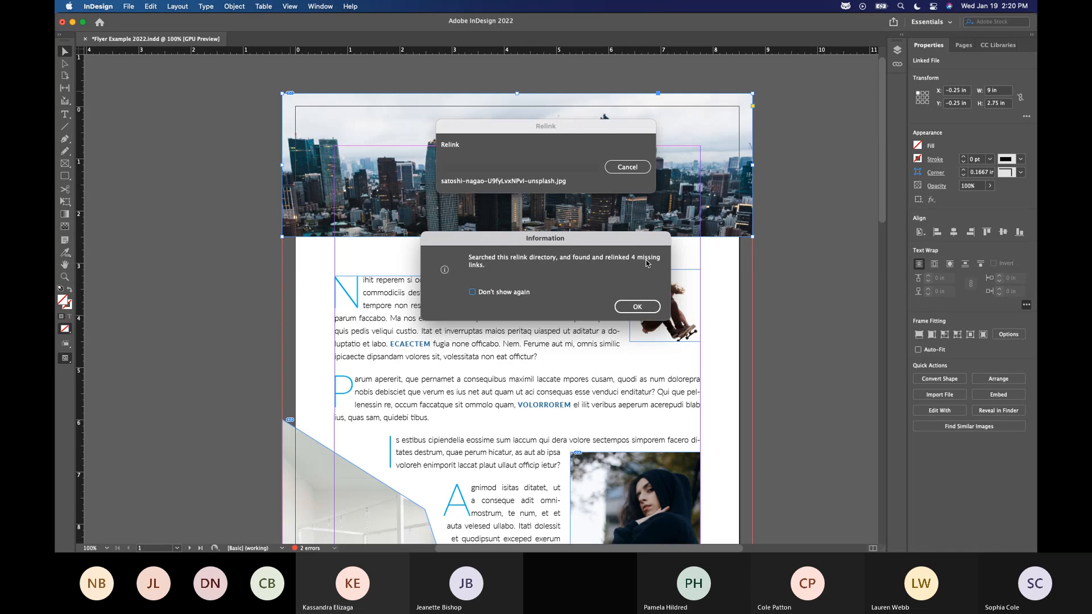
{"action": "left_click", "coordinate": [639, 307]}
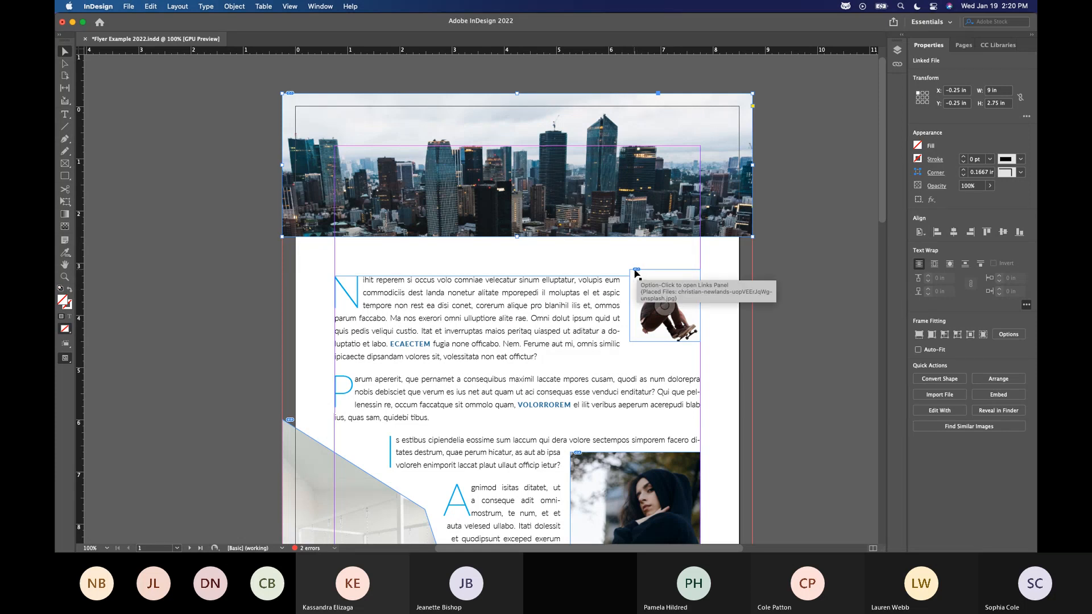
Deselect the skyline image, save the flyer document and review the relinked images across the page
{"action": "left_click", "coordinate": [785, 410]}
{"action": "left_click_drag", "start_coordinate": [790, 444], "coordinate": [780, 383]}
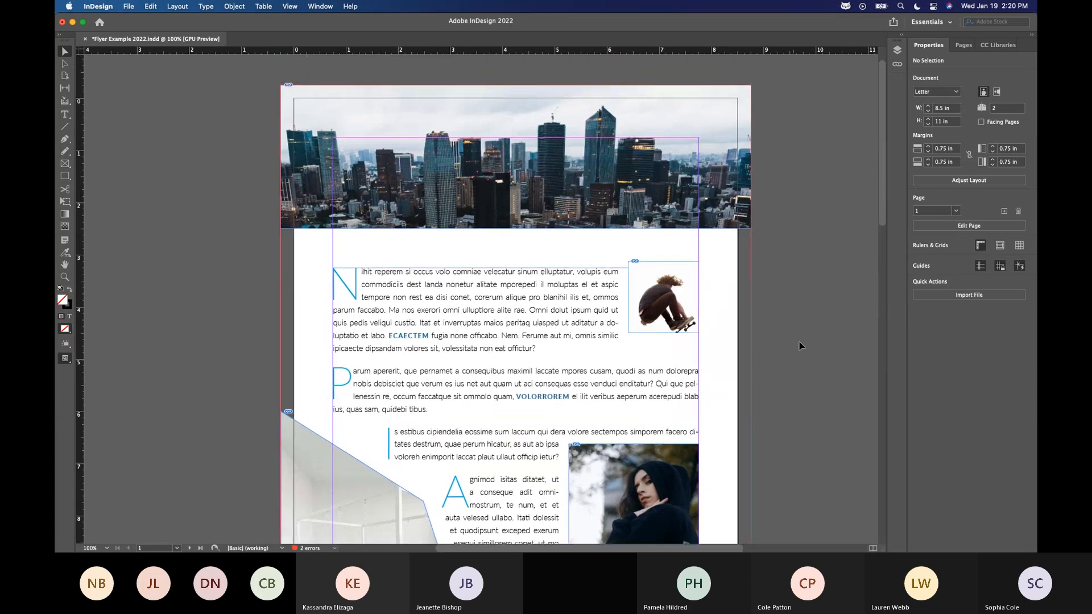
{"action": "scroll", "coordinate": [427, 385], "scroll_direction": "down", "scroll_amount": 3}
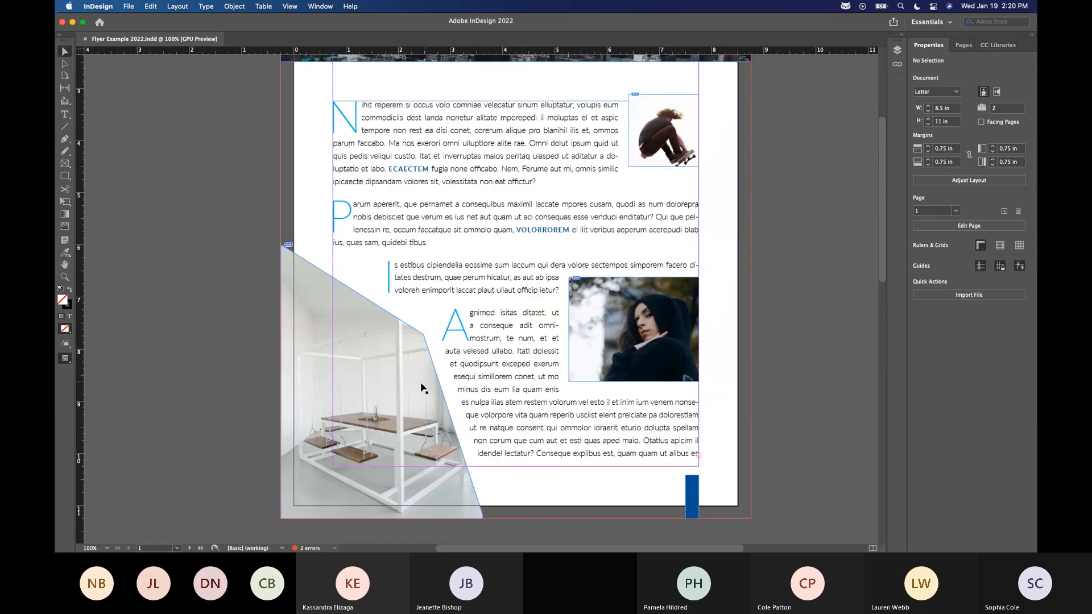
{"action": "scroll", "coordinate": [421, 388], "scroll_direction": "down", "scroll_amount": 10}
{"action": "scroll", "coordinate": [421, 388], "scroll_direction": "up", "scroll_amount": 13}
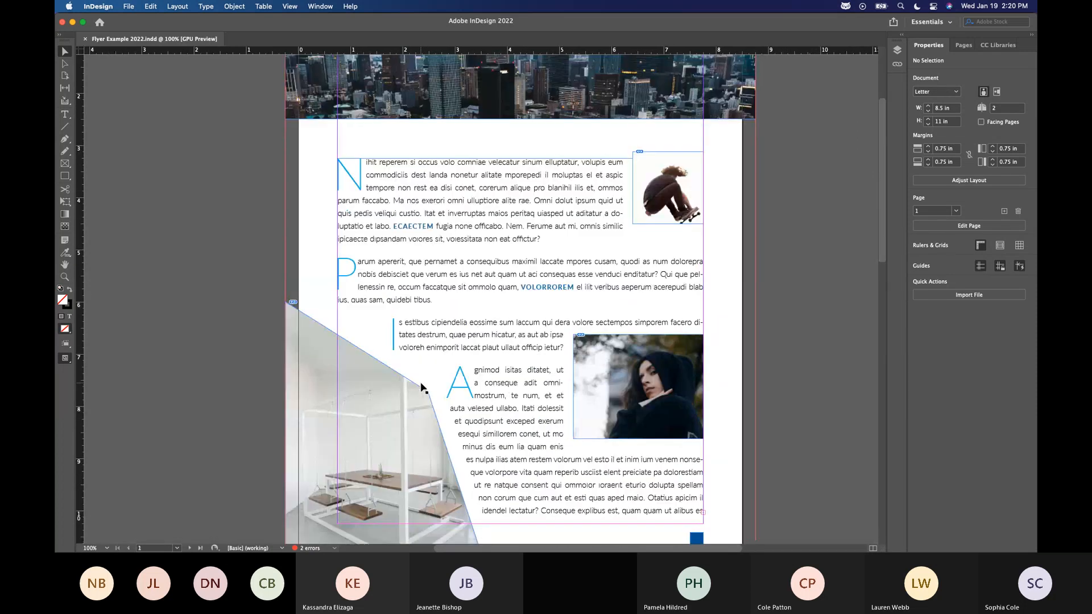
{"action": "scroll", "coordinate": [422, 396], "scroll_direction": "right", "scroll_amount": 2}
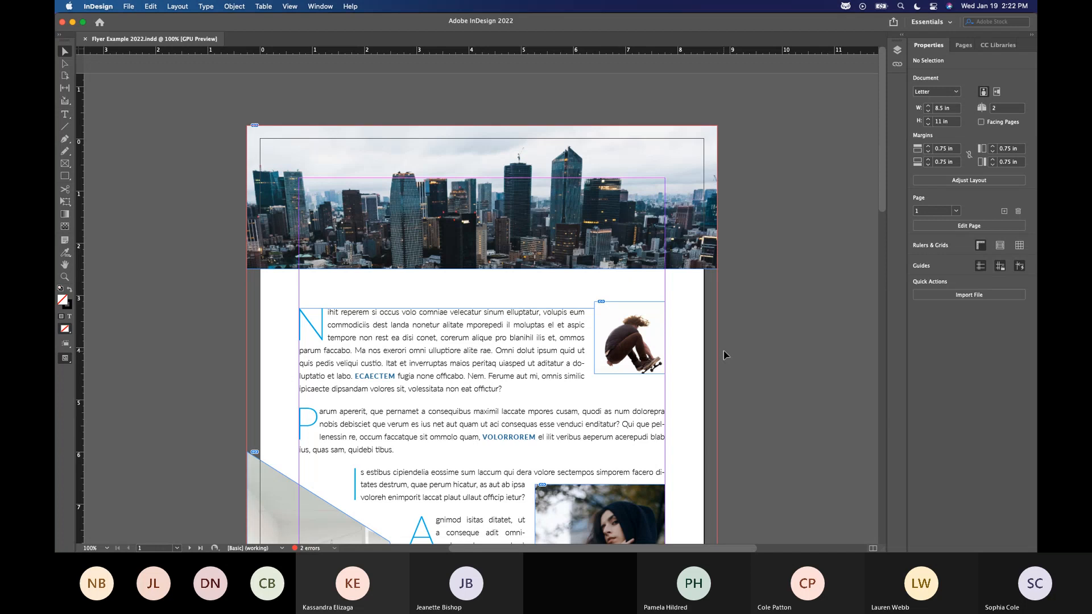
Move the skateboarder image down and left into the body text, to about X 5.36 in and Y 4.245 in
{"action": "scroll", "coordinate": [725, 355], "scroll_direction": "right", "scroll_amount": 5}
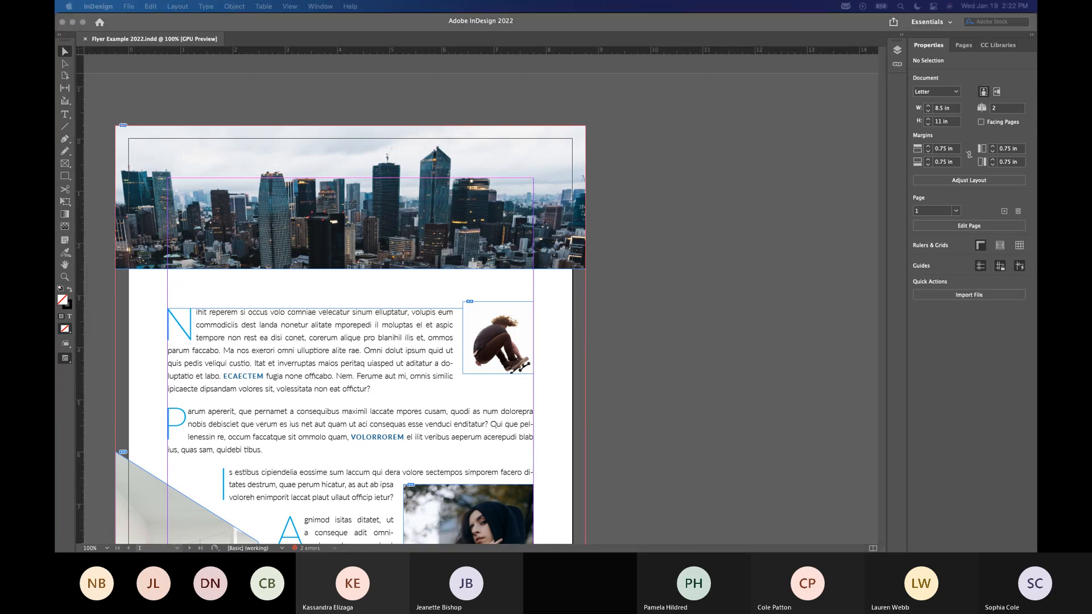
{"action": "left_click", "coordinate": [733, 307]}
{"action": "left_click_drag", "start_coordinate": [720, 346], "coordinate": [825, 341]}
{"action": "left_click_drag", "start_coordinate": [651, 356], "coordinate": [638, 326]}
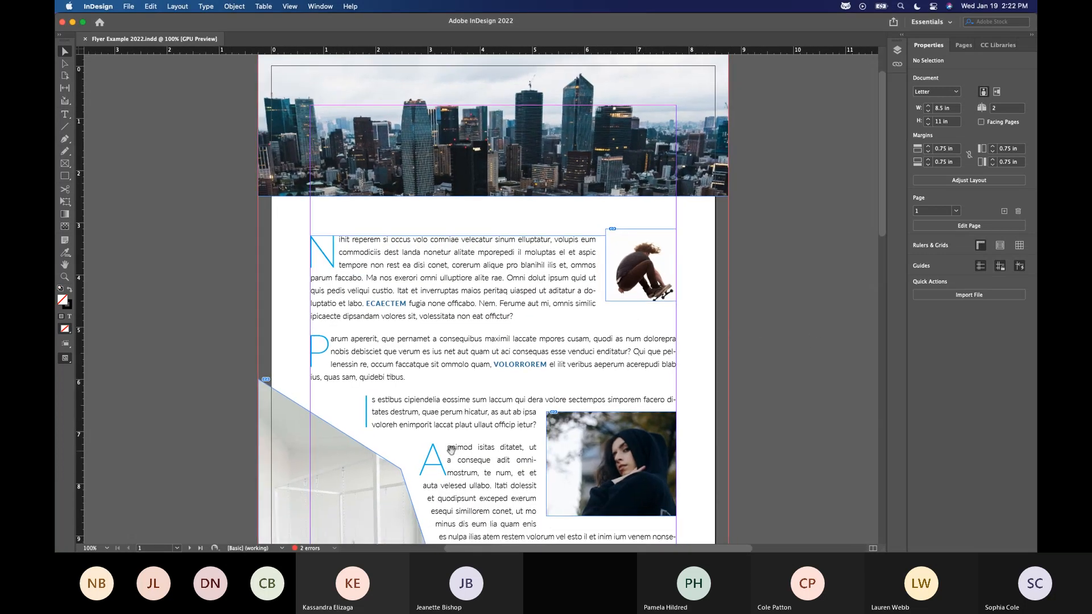
{"action": "scroll", "coordinate": [427, 341], "scroll_direction": "down", "scroll_amount": 5}
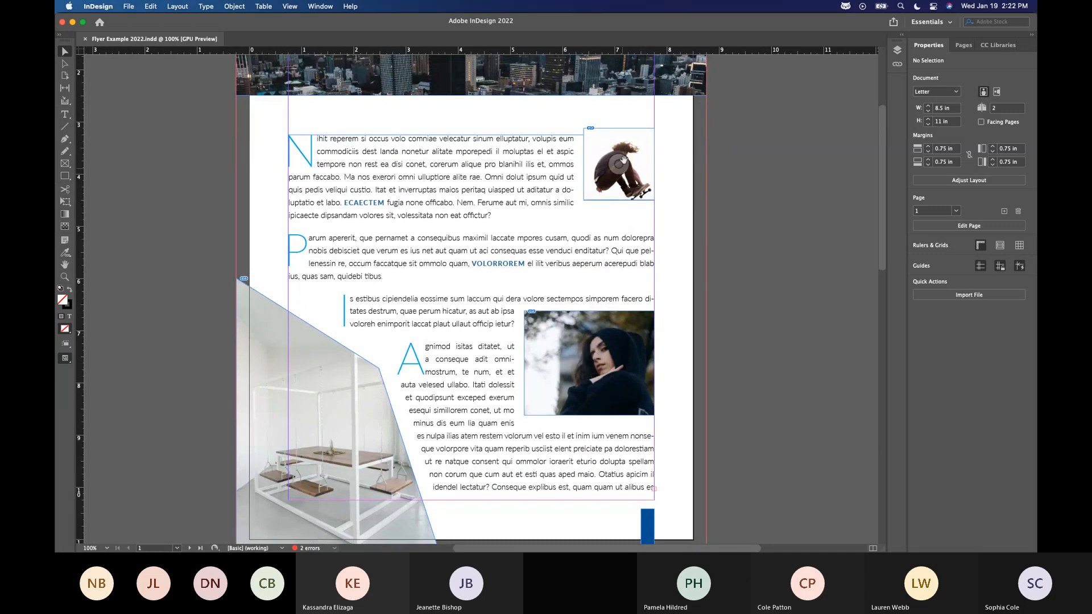
{"action": "left_click_drag", "start_coordinate": [629, 185], "coordinate": [590, 255]}
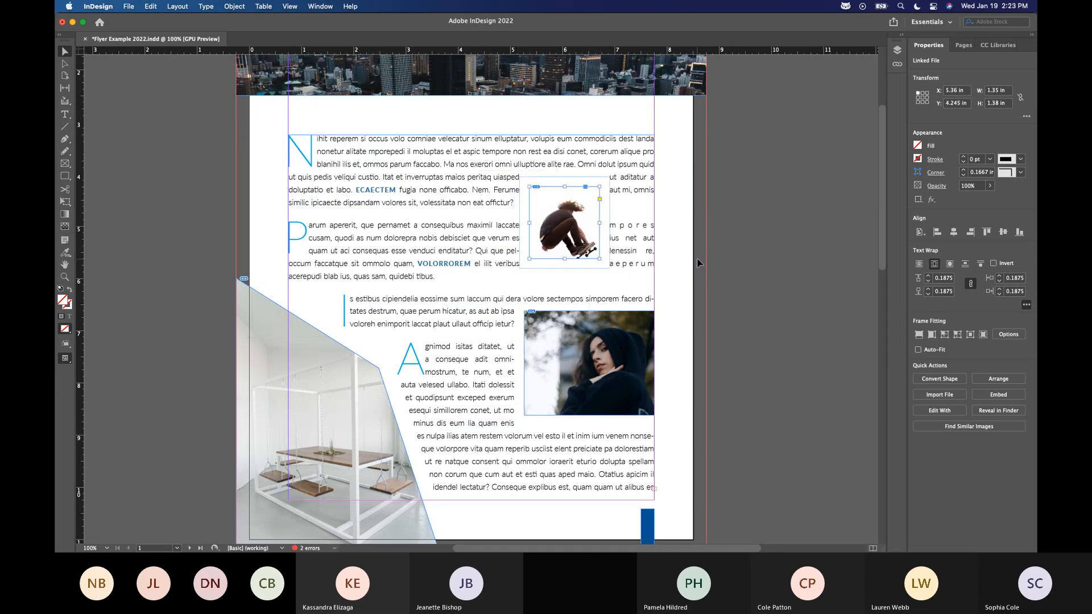
{"action": "right_click", "coordinate": [146, 138]}
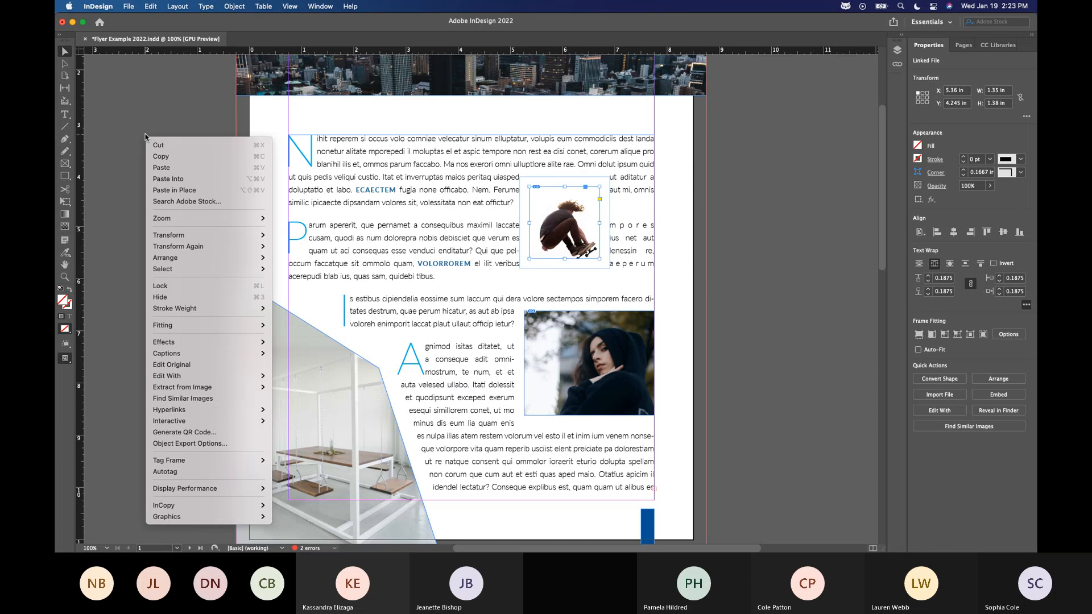
{"action": "left_click", "coordinate": [144, 133]}
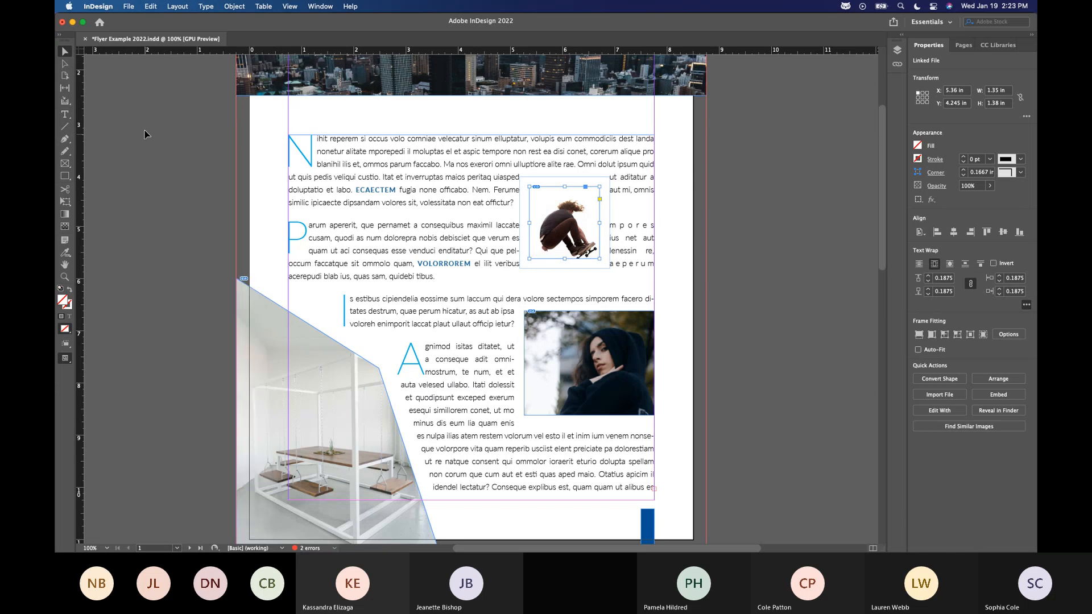
{"action": "right_click", "coordinate": [79, 116]}
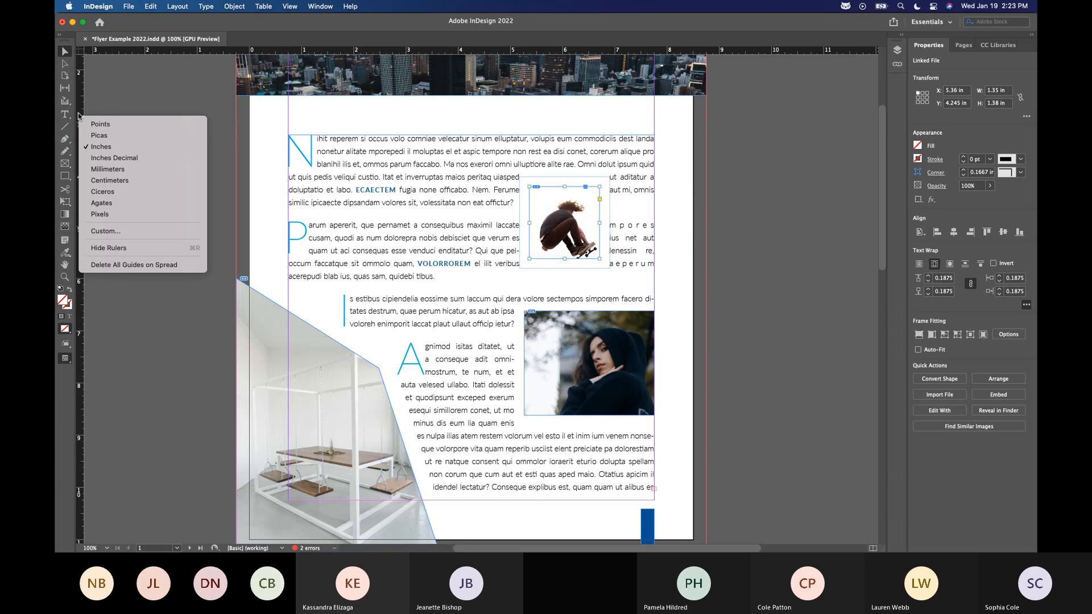
{"action": "left_click", "coordinate": [79, 116]}
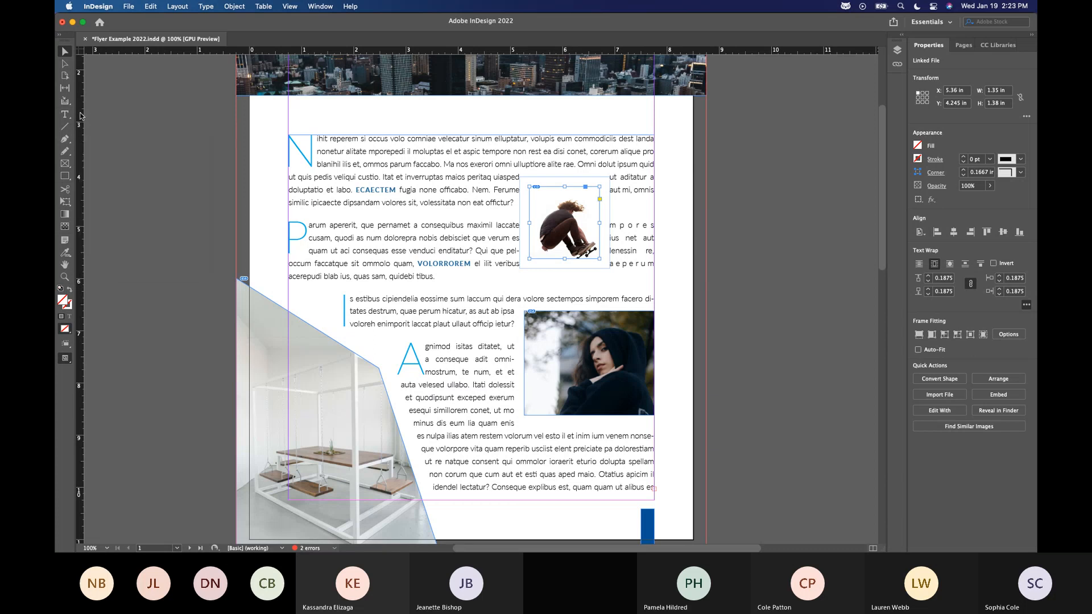
Add a vertical guide at X 5.26 in along the hooded woman photo's left edge and align the skateboarder image to it at the body text's top
{"action": "left_click_drag", "start_coordinate": [82, 118], "coordinate": [524, 135]}
{"action": "left_click", "coordinate": [811, 324]}
{"action": "left_click_drag", "start_coordinate": [587, 224], "coordinate": [585, 180]}
{"action": "left_click", "coordinate": [771, 292]}
{"action": "left_click", "coordinate": [760, 279]}
{"action": "left_click", "coordinate": [768, 229]}
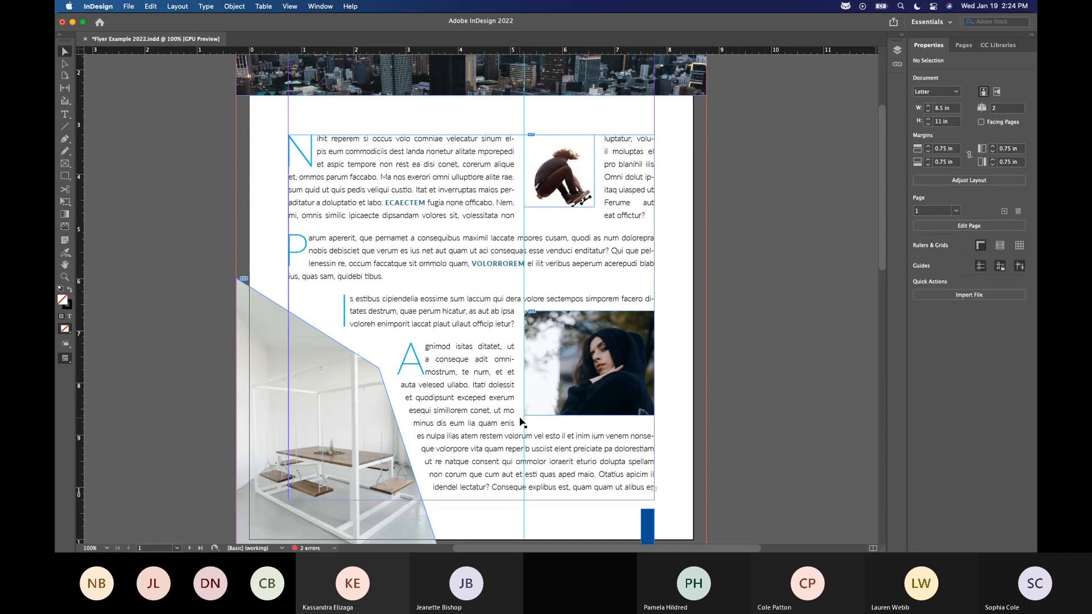
Add a horizontal guide at Y 3.75 in across the page and snap the skateboarder image's top edge to it
{"action": "left_click_drag", "start_coordinate": [204, 50], "coordinate": [203, 162]}
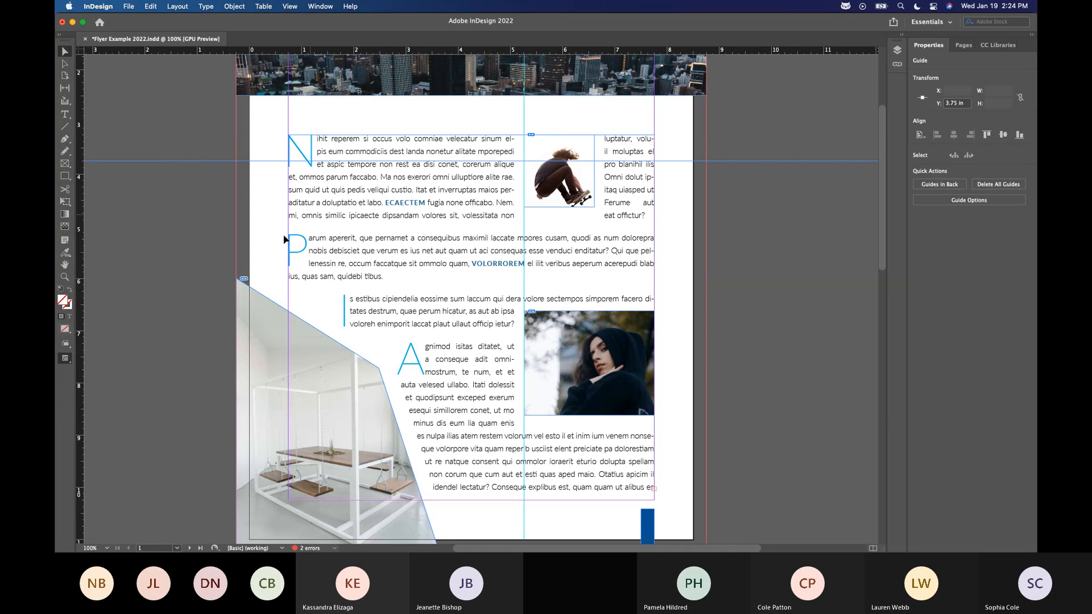
{"action": "left_click", "coordinate": [251, 251]}
{"action": "left_click_drag", "start_coordinate": [570, 195], "coordinate": [562, 211]}
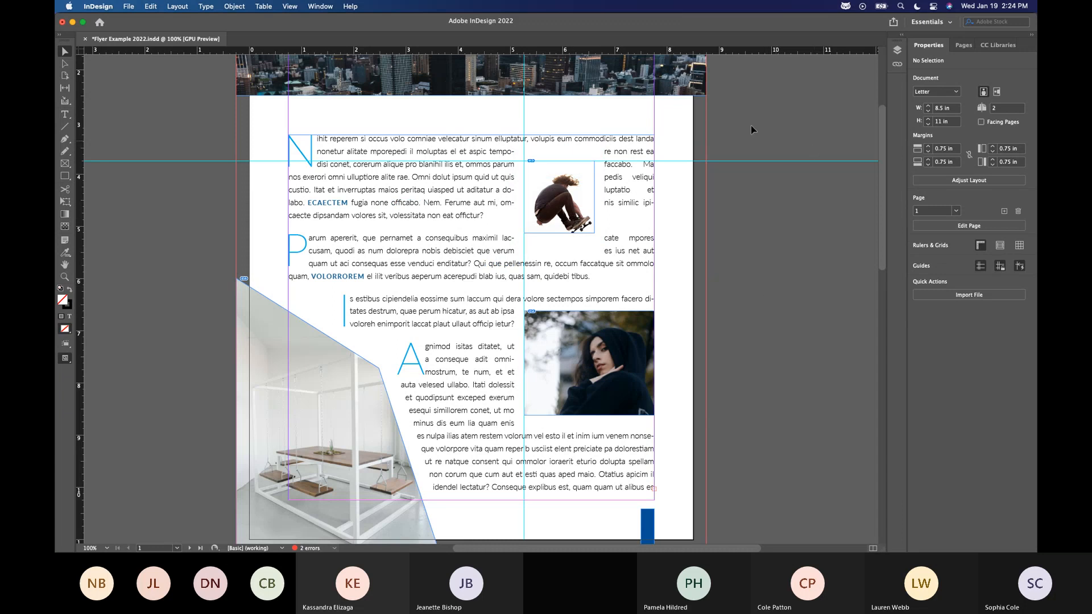
Delete the horizontal guide crossing the first paragraph and lock the remaining guides
{"action": "left_click", "coordinate": [728, 161]}
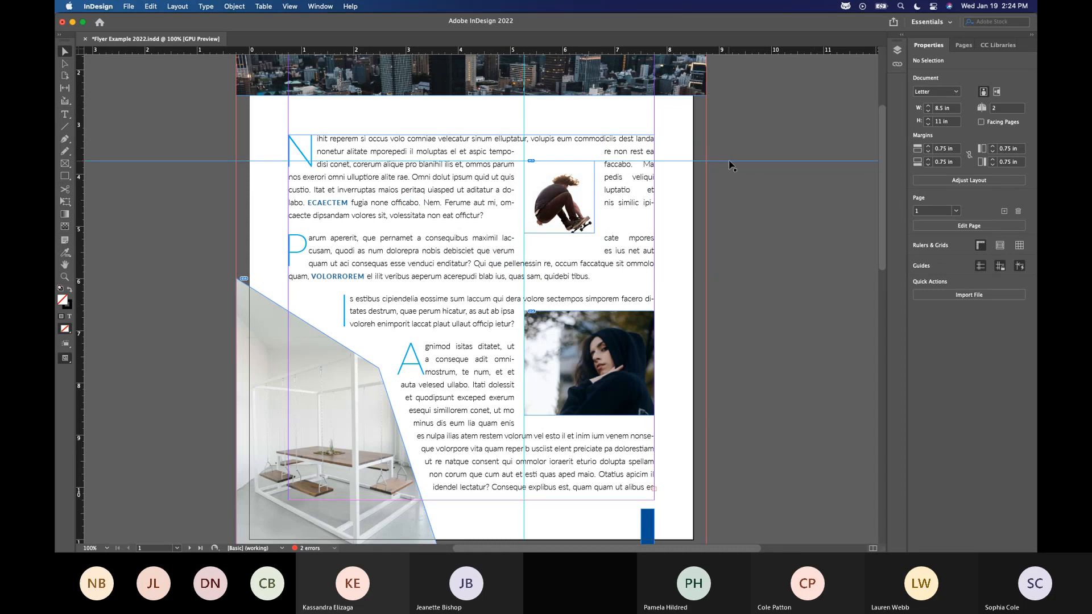
{"action": "key", "text": "Delete"}
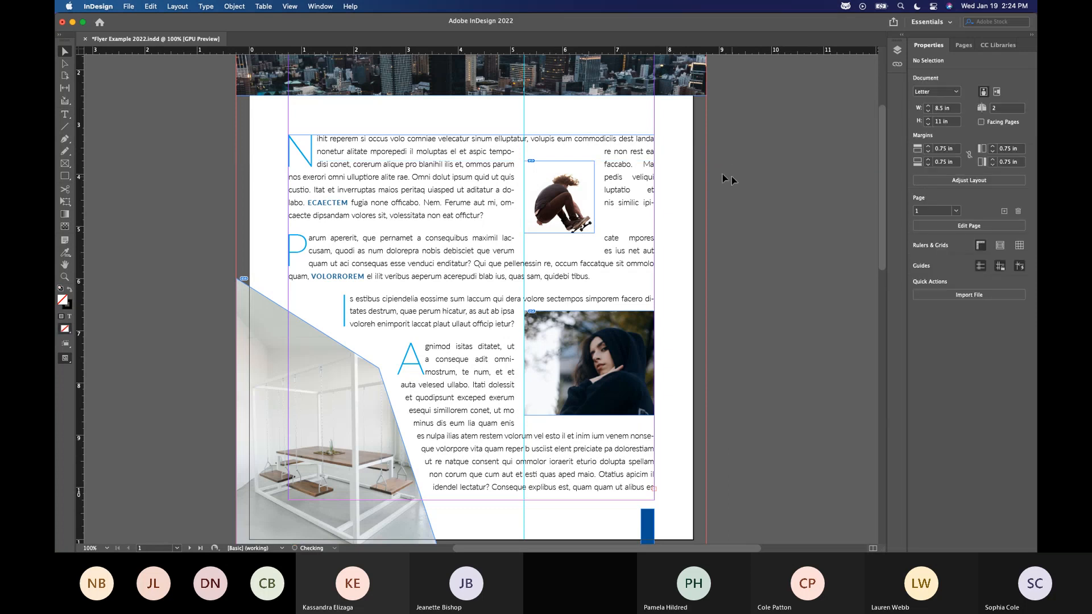
{"action": "left_click", "coordinate": [523, 109]}
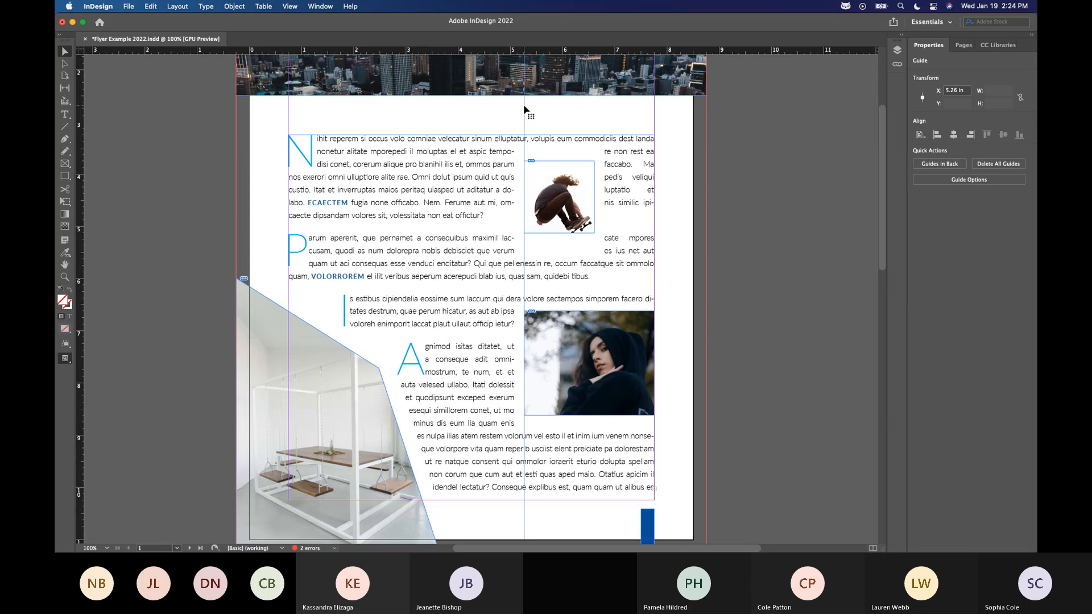
{"action": "right_click", "coordinate": [524, 108]}
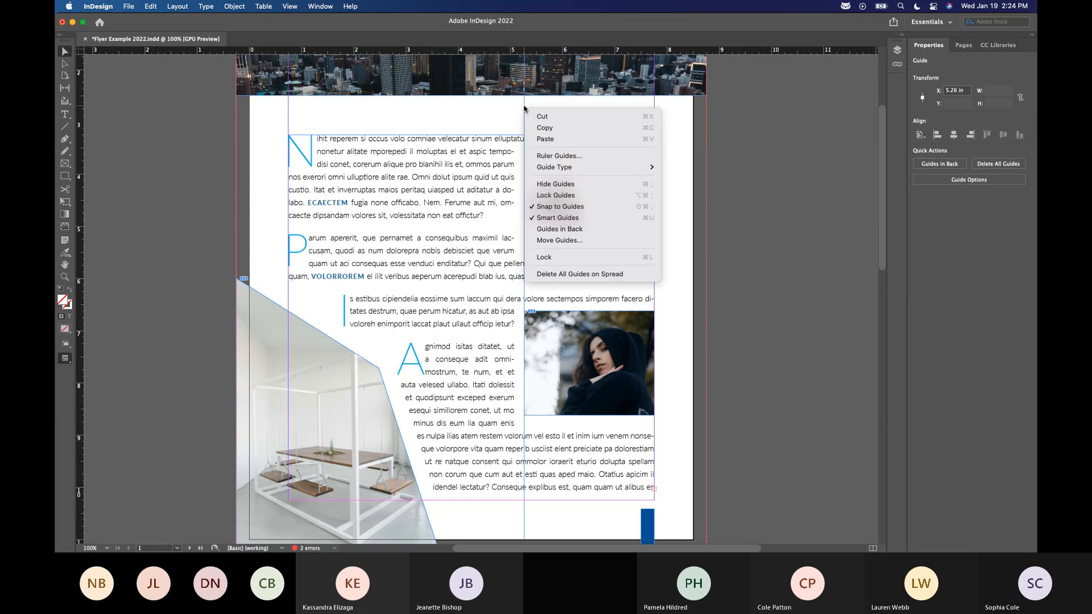
{"action": "left_click", "coordinate": [575, 195]}
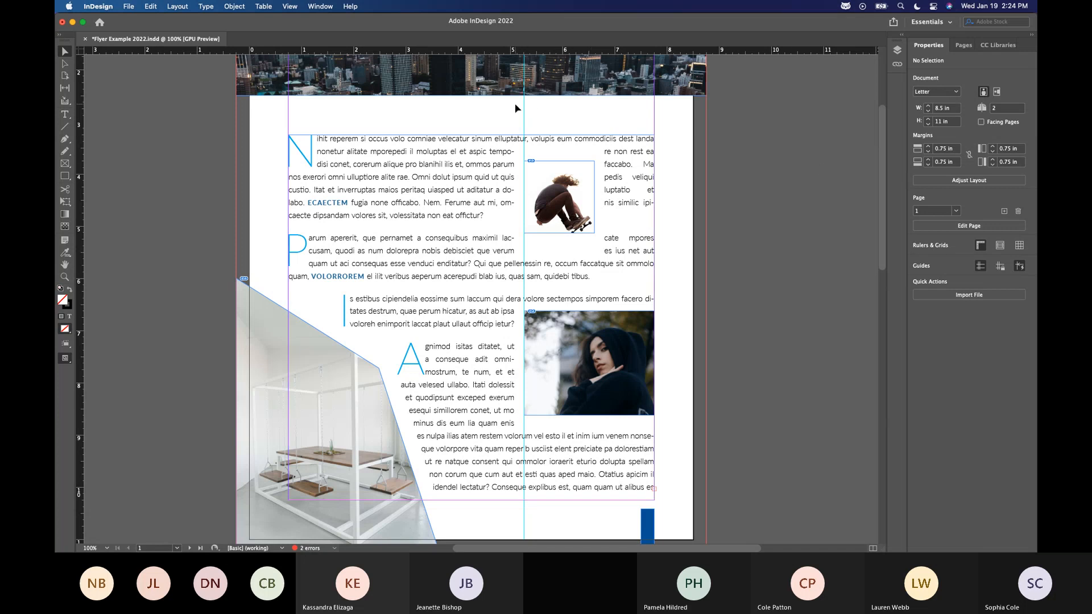
Unlock the guides and delete the remaining vertical guide along the hooded woman's photo
{"action": "right_click", "coordinate": [523, 115]}
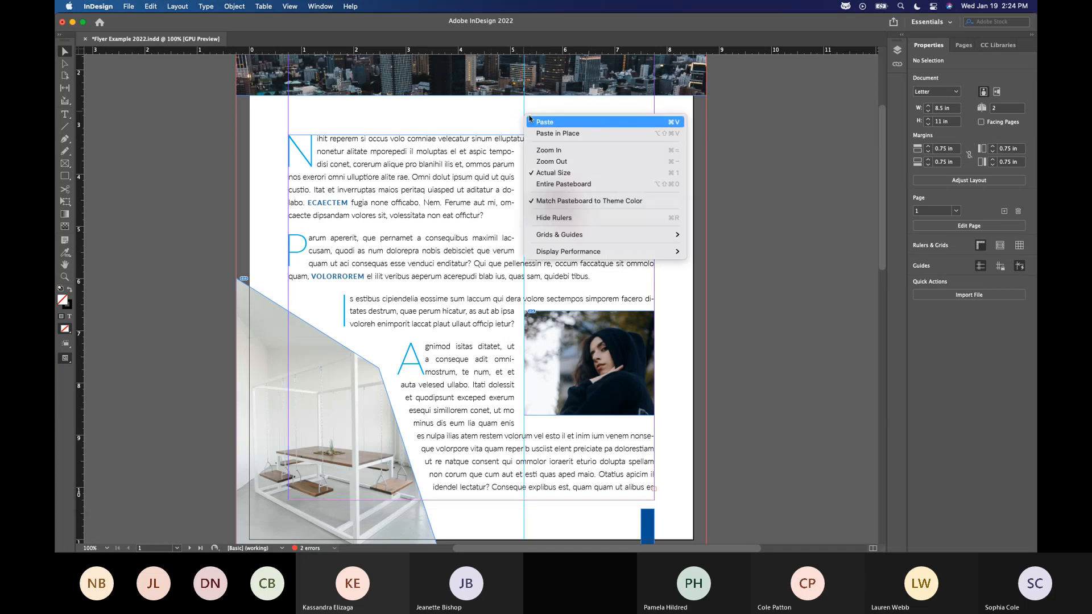
{"action": "right_click", "coordinate": [498, 106]}
{"action": "left_click", "coordinate": [446, 108]}
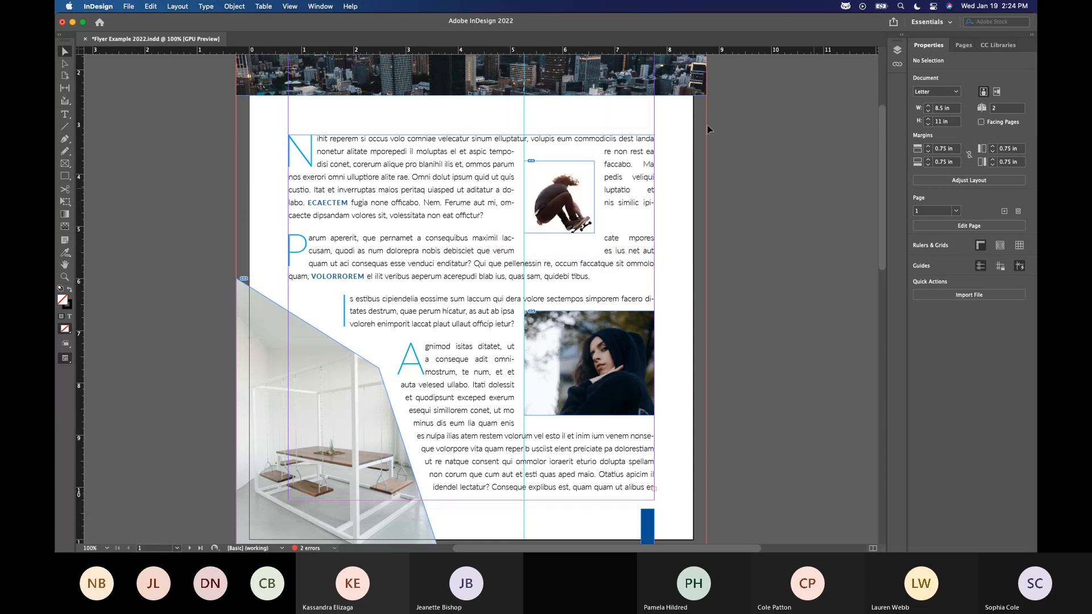
{"action": "right_click", "coordinate": [509, 107]}
{"action": "mouse_move", "coordinate": [575, 229]}
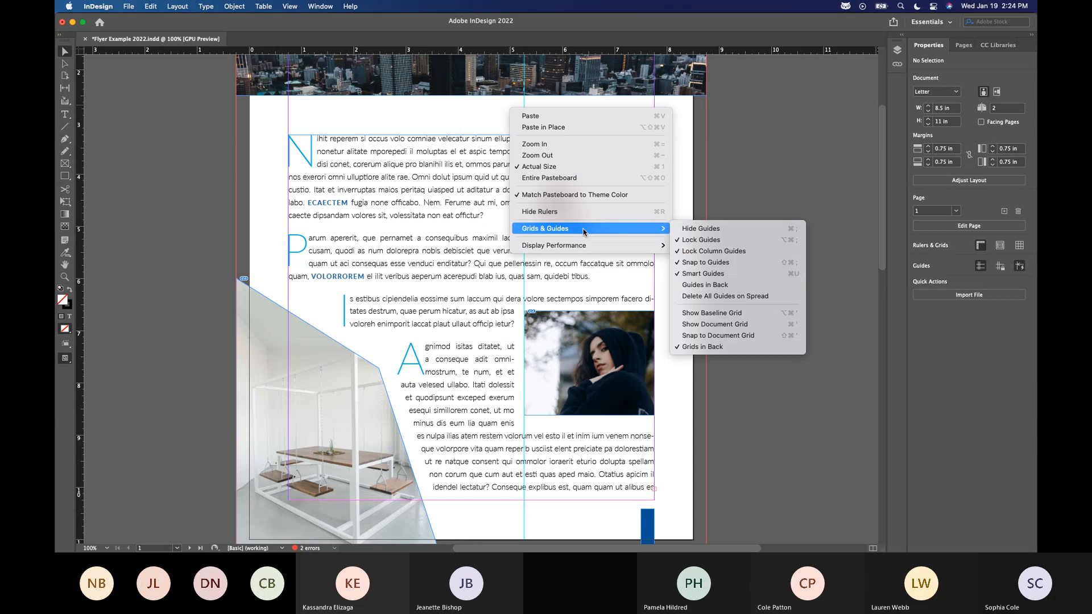
{"action": "left_click", "coordinate": [707, 241]}
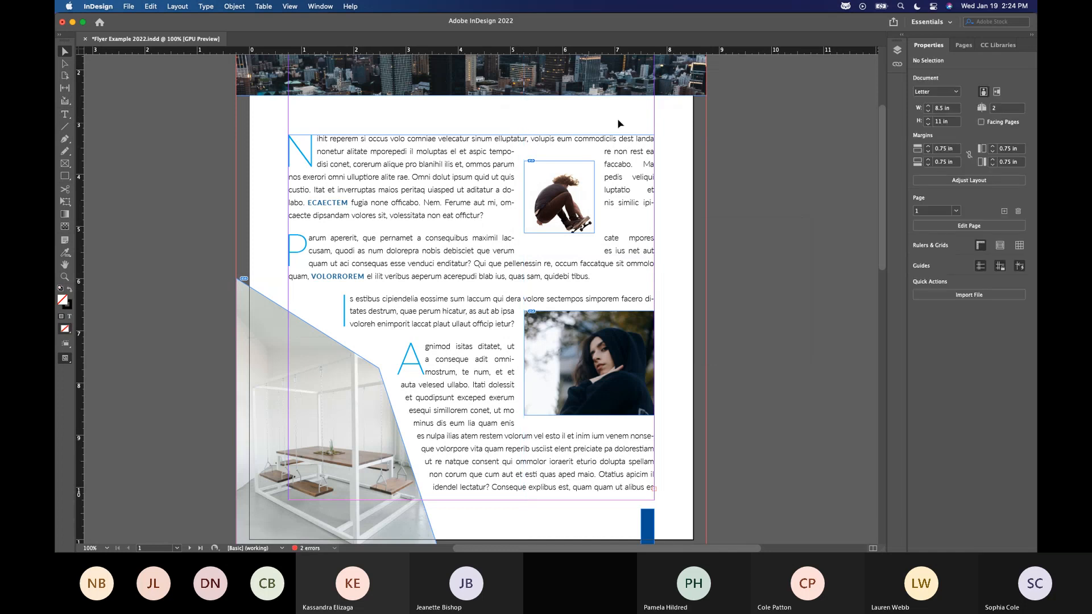
Move the skateboarder image to the body text's upper-right corner, slightly past the margin, at about X 6.56 in and Y 3.216 in
{"action": "mouse_move", "coordinate": [582, 184]}
{"action": "left_mouse_down"}
{"action": "mouse_move", "coordinate": [598, 161]}
{"action": "mouse_move", "coordinate": [573, 245]}
{"action": "mouse_move", "coordinate": [604, 226]}
{"action": "mouse_move", "coordinate": [634, 160]}
{"action": "mouse_move", "coordinate": [603, 181]}
{"action": "left_mouse_up"}
{"action": "double_click", "coordinate": [608, 187]}
{"action": "left_click", "coordinate": [754, 190]}
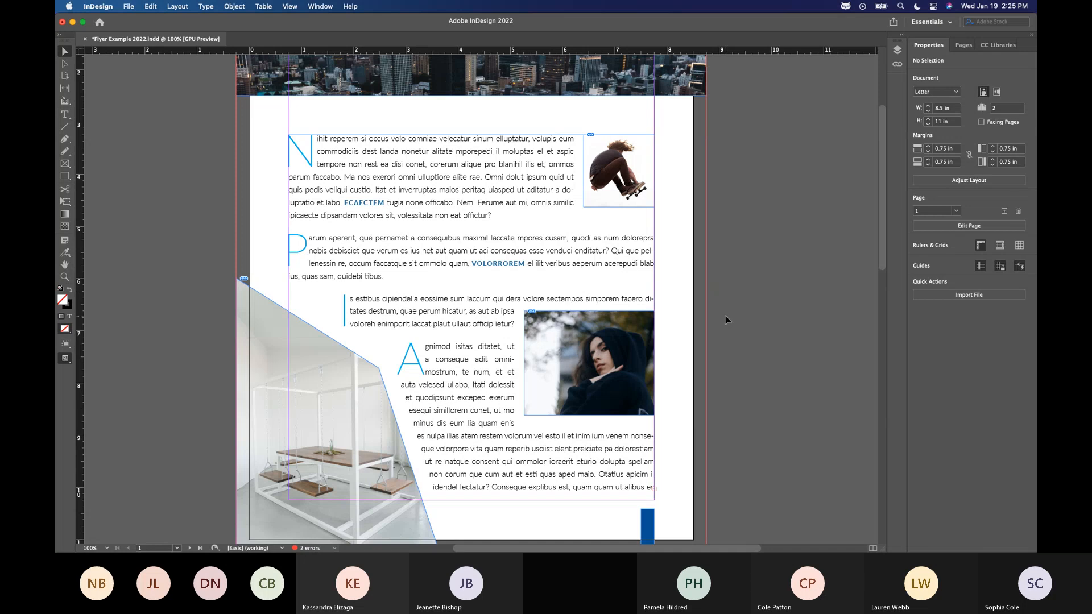
{"action": "left_click_drag", "start_coordinate": [629, 178], "coordinate": [642, 181]}
{"action": "key", "text": "Down"}
{"action": "key", "text": "Down"}
{"action": "key", "text": "Down"}
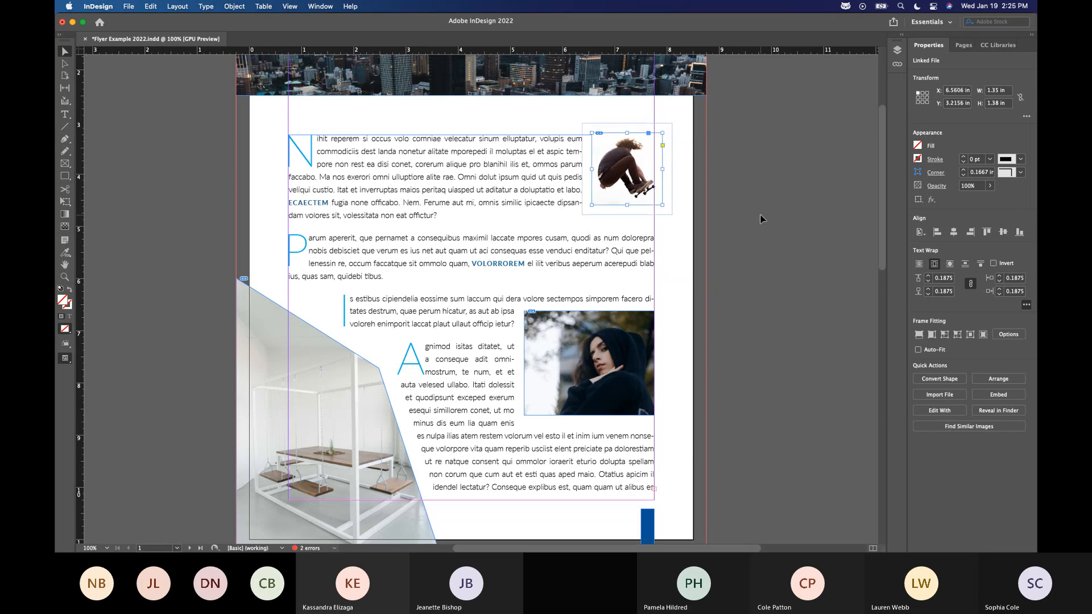
{"action": "left_click", "coordinate": [763, 220]}
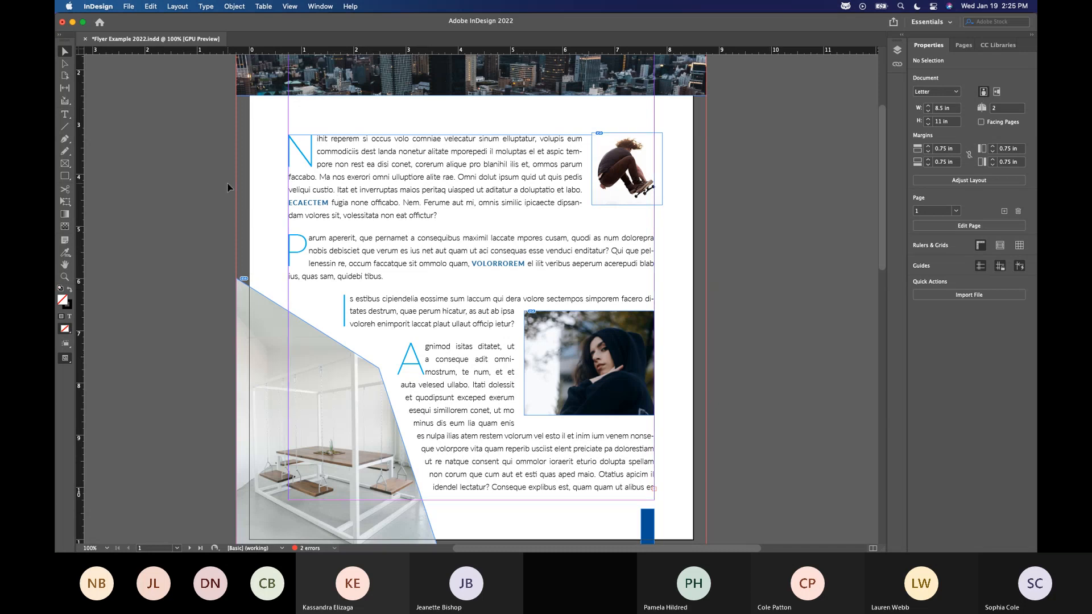
Draw a text frame about 5.29 in wide and 0.78 in high across the lower part of the skyline image, starting at the left margin
{"action": "scroll", "coordinate": [224, 183], "scroll_direction": "up", "scroll_amount": 5}
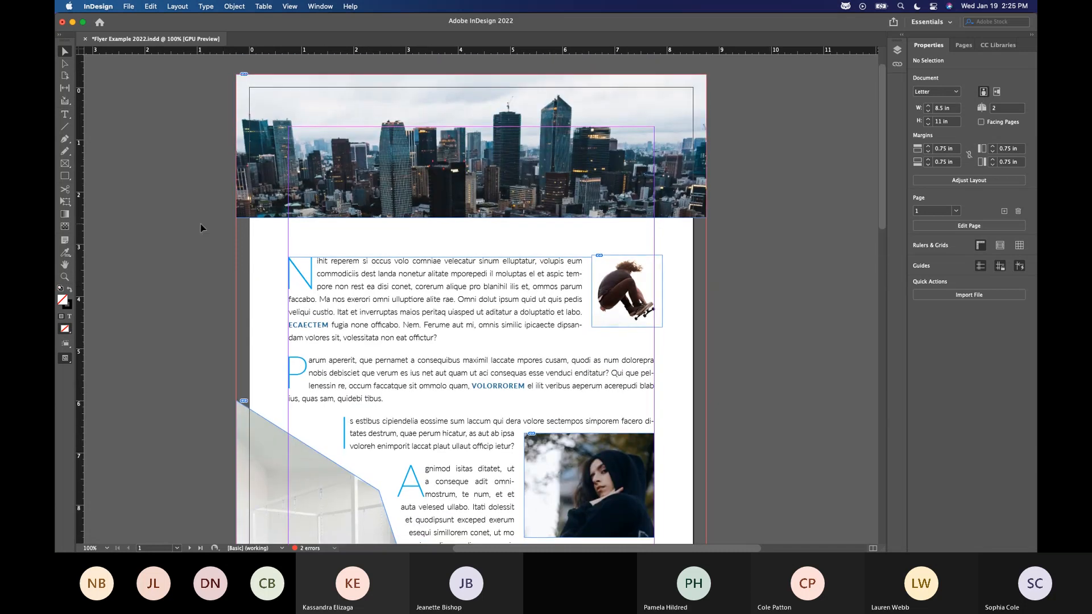
{"action": "left_click", "coordinate": [64, 116]}
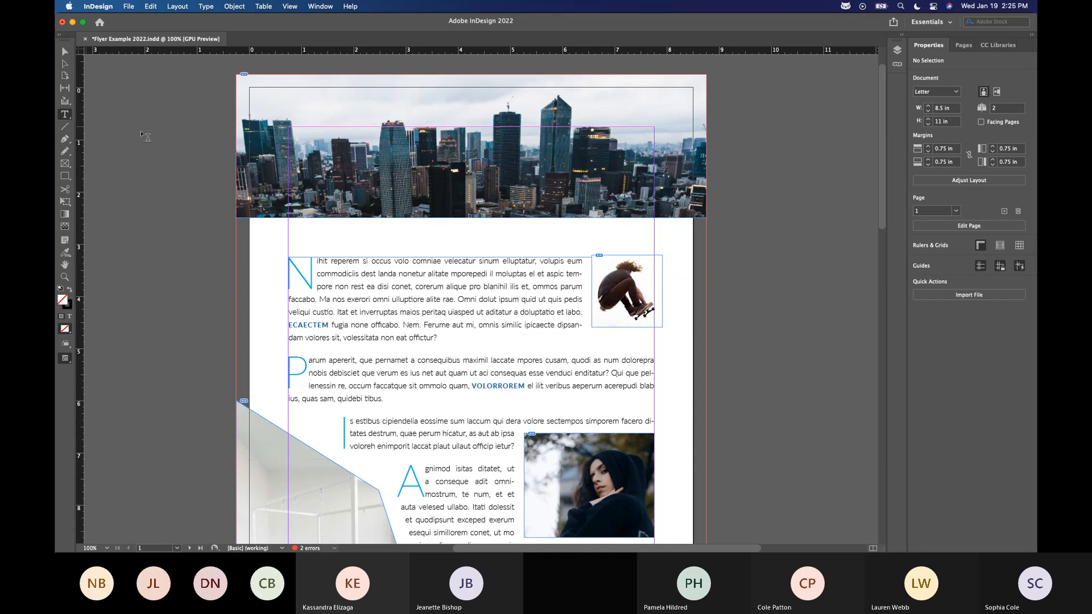
{"action": "left_click_drag", "start_coordinate": [289, 179], "coordinate": [565, 218]}
{"action": "left_click", "coordinate": [66, 52]}
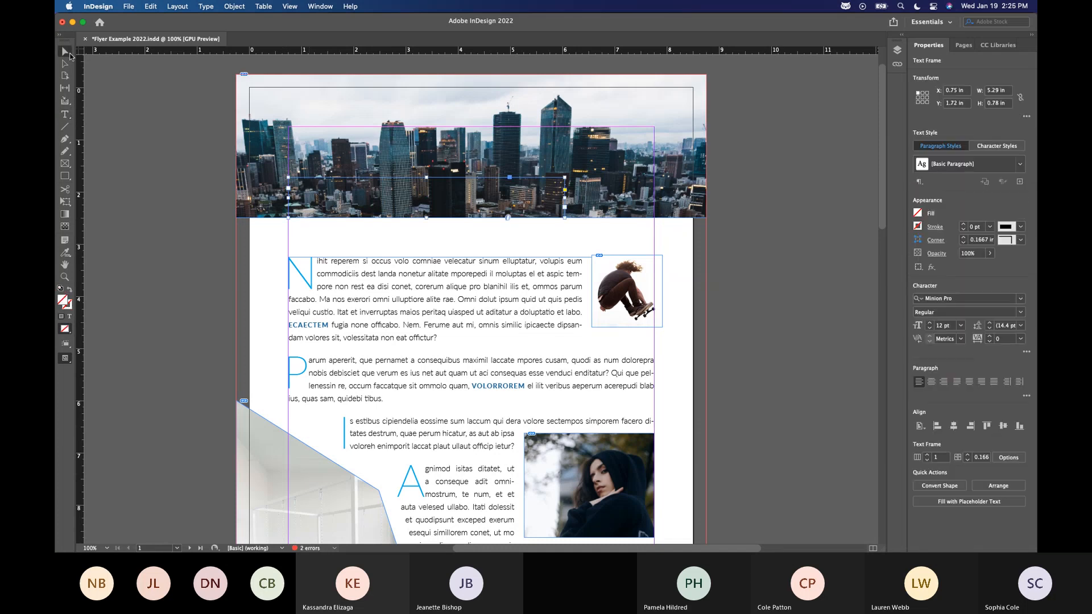
{"action": "key", "text": "d"}
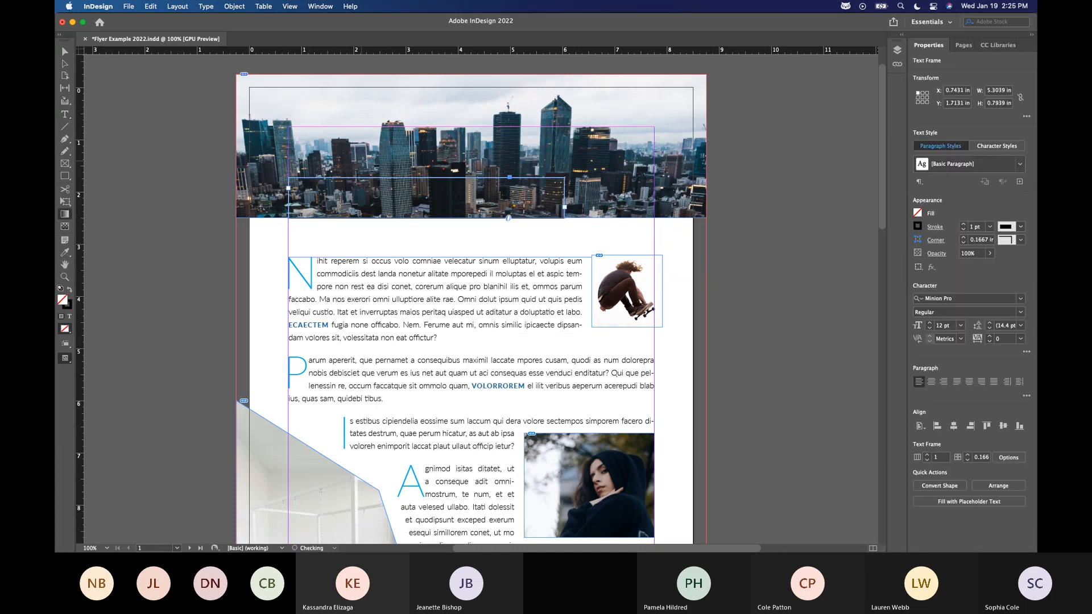
{"action": "left_click", "coordinate": [65, 52]}
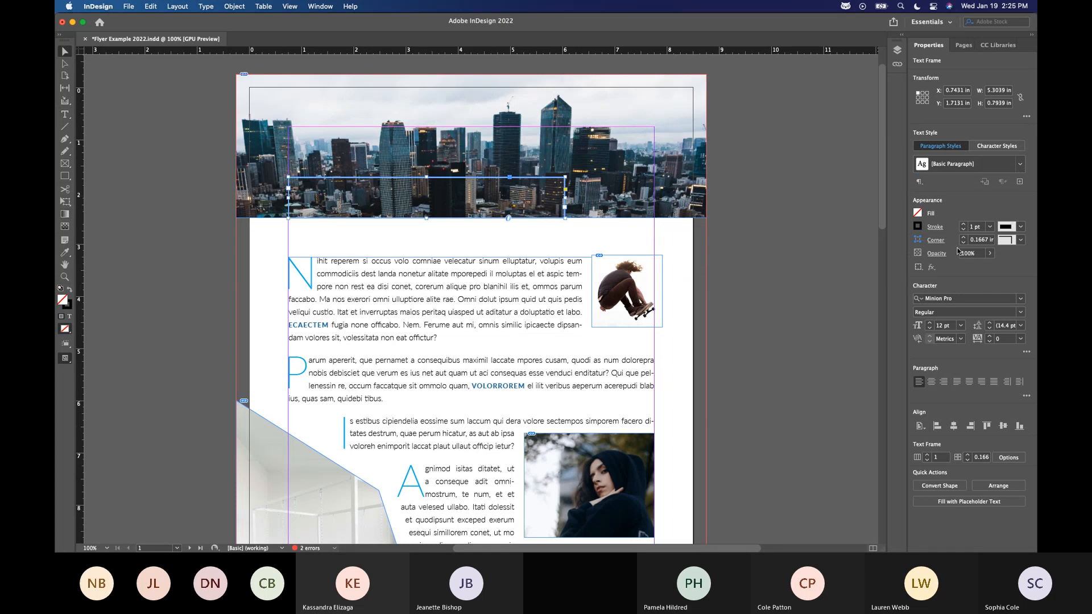
Try moving the empty text frame down below the skyline image, then discard the frame
{"action": "left_click", "coordinate": [483, 143]}
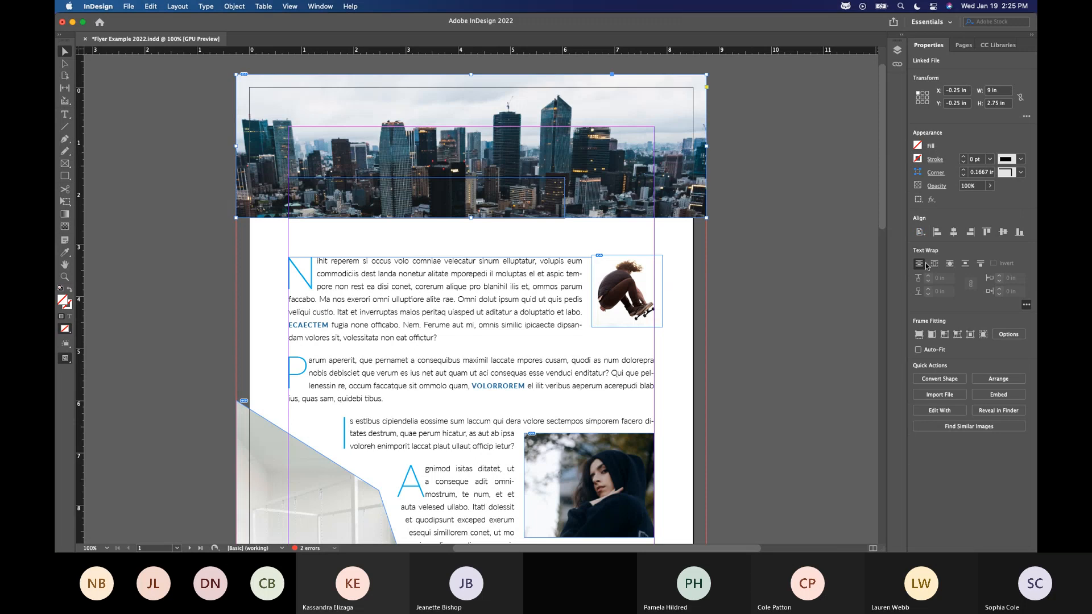
{"action": "left_click_drag", "start_coordinate": [314, 216], "coordinate": [323, 257]}
{"action": "key", "text": "super+z"}
{"action": "left_click_drag", "start_coordinate": [310, 187], "coordinate": [316, 228]}
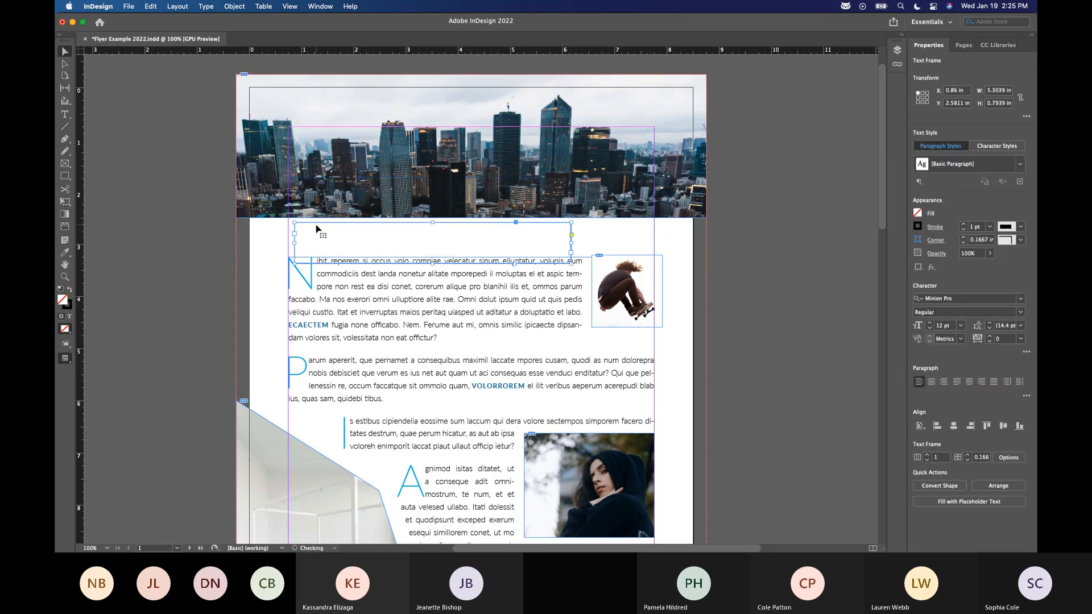
{"action": "left_click", "coordinate": [168, 200]}
Add a text frame about 4.69 by 1.17 in reading "Heading" and place it over the skyline's lower edge at X 0.75 in, Y 1.73 in
{"action": "key", "text": "t"}
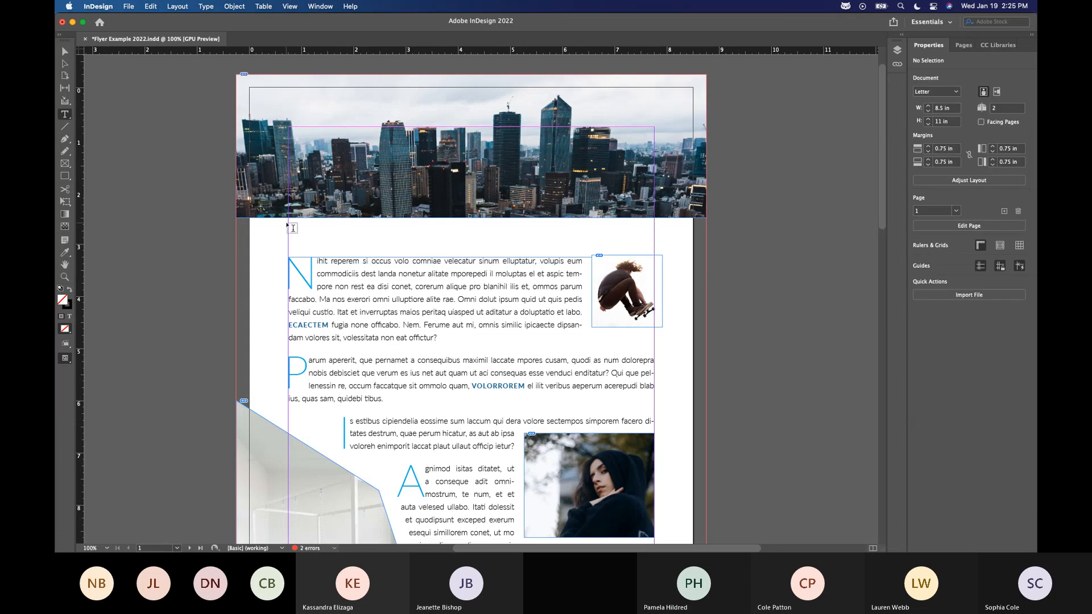
{"action": "left_click_drag", "start_coordinate": [289, 223], "coordinate": [532, 262]}
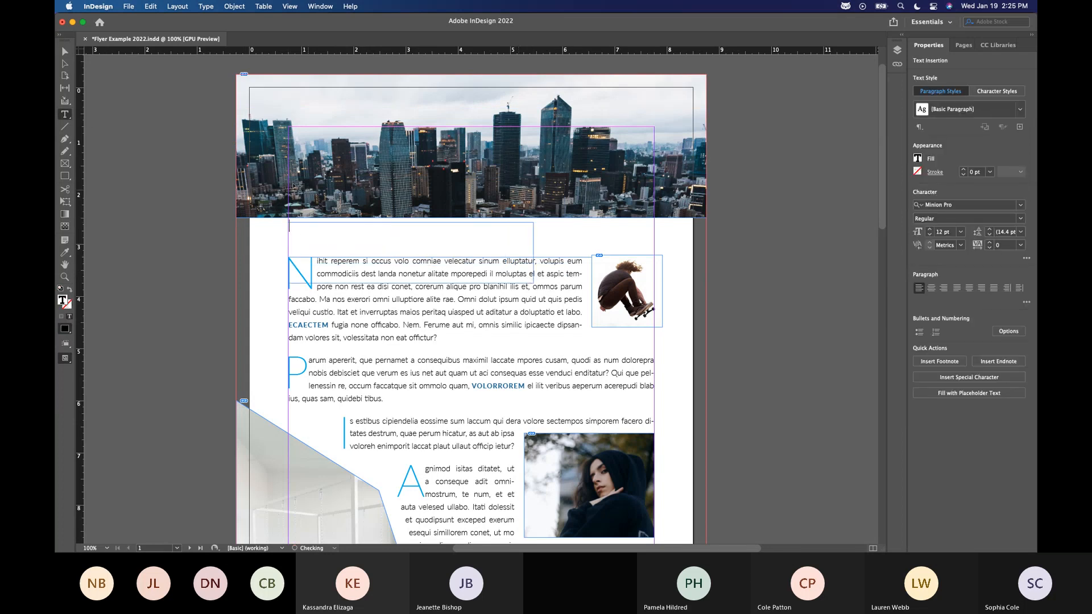
{"action": "type", "text": "Heading"}
{"action": "key", "text": "Escape"}
{"action": "left_click_drag", "start_coordinate": [296, 221], "coordinate": [296, 177]}
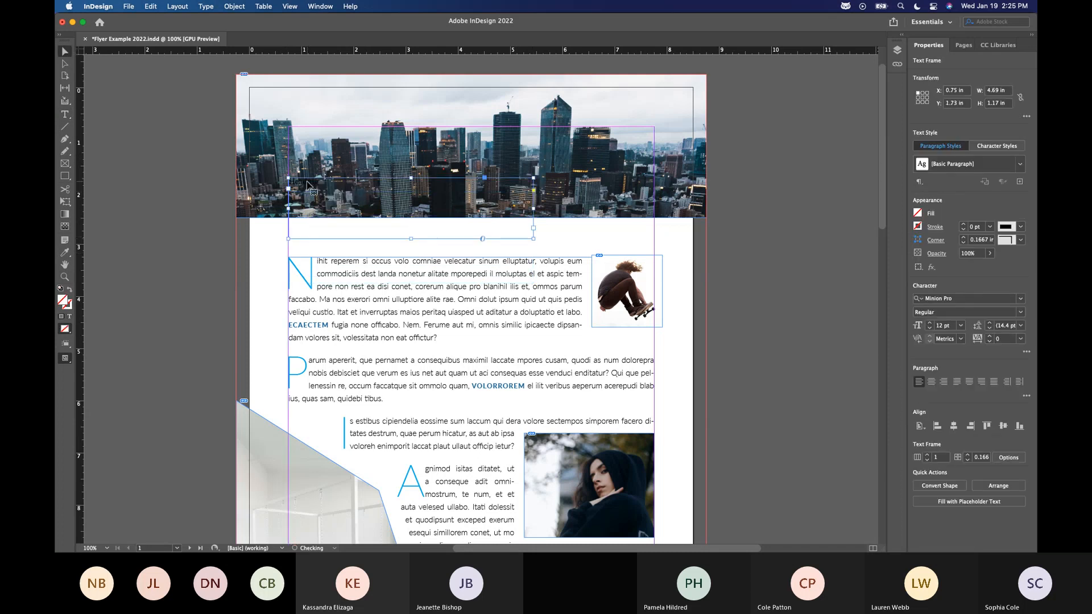
Set the heading in Lato Heavy at 80 pt and move its frame up within the skyline image to about Y 1.26 in
{"action": "left_click", "coordinate": [953, 299]}
{"action": "type", "text": "Lato"}
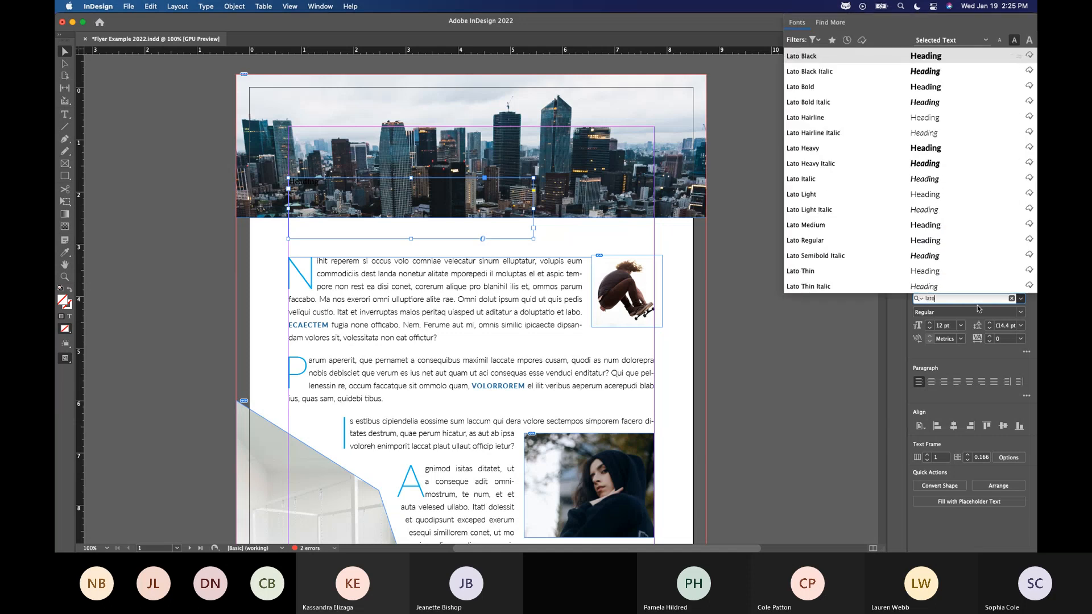
{"action": "left_click", "coordinate": [860, 152]}
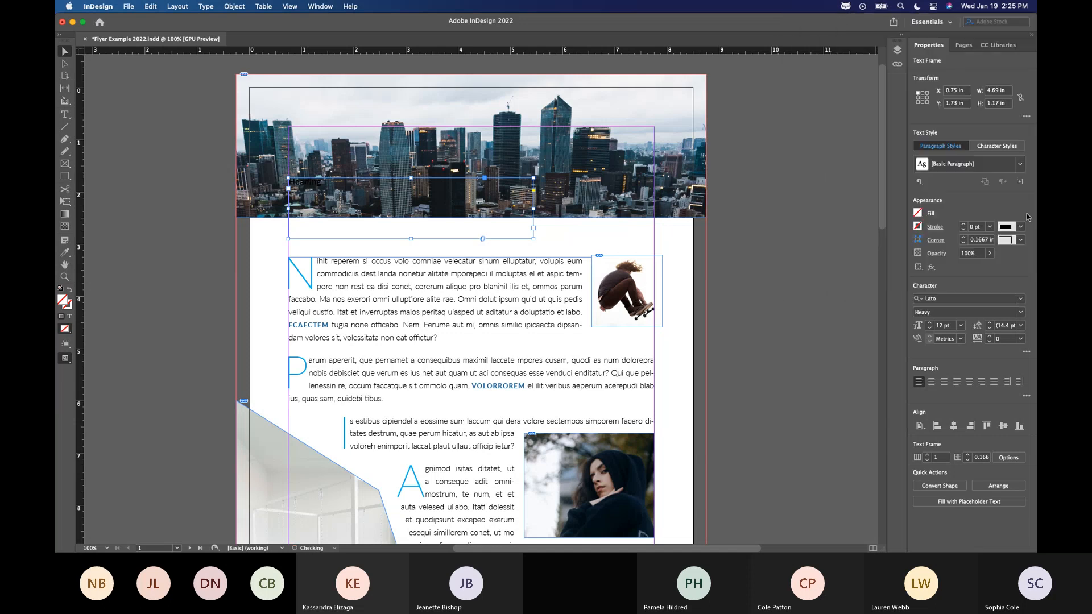
{"action": "left_click", "coordinate": [974, 227]}
{"action": "key", "text": "Return"}
{"action": "left_click", "coordinate": [944, 326]}
{"action": "type", "text": "80"}
{"action": "key", "text": "Return"}
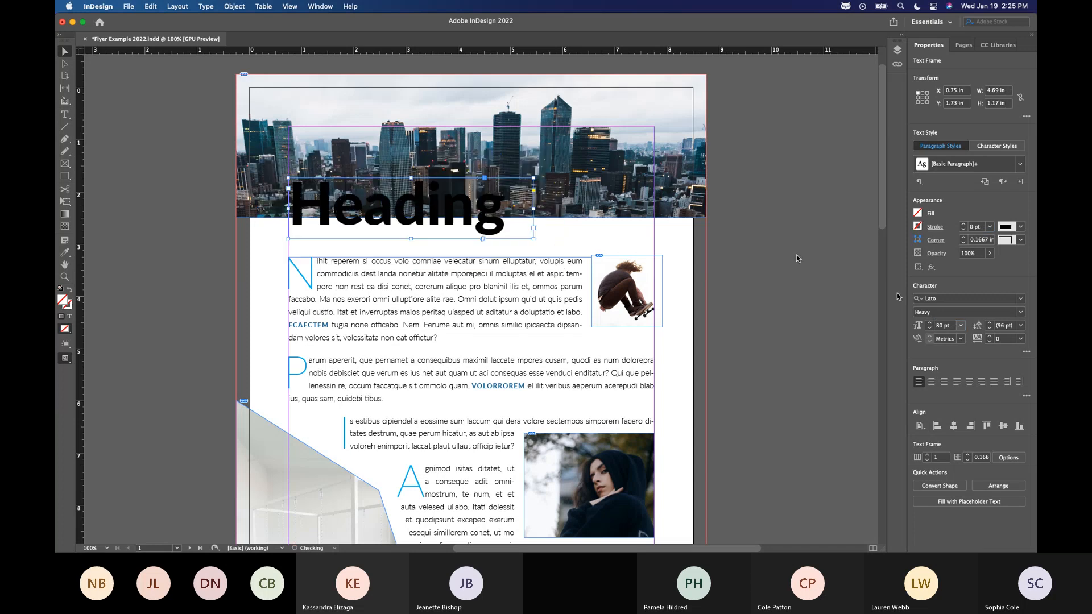
{"action": "left_click_drag", "start_coordinate": [403, 200], "coordinate": [402, 175]}
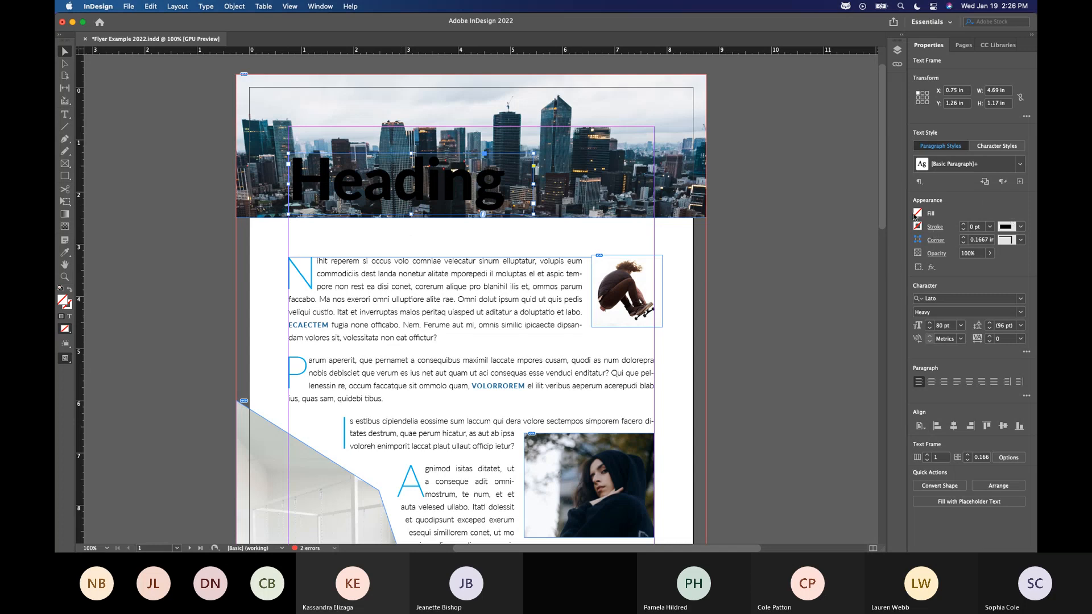
Set the heading text's fill to Paper and move its frame down to about Y 1.6 in over the skyline's lower edge
{"action": "double_click", "coordinate": [426, 199]}
{"action": "double_click", "coordinate": [426, 198]}
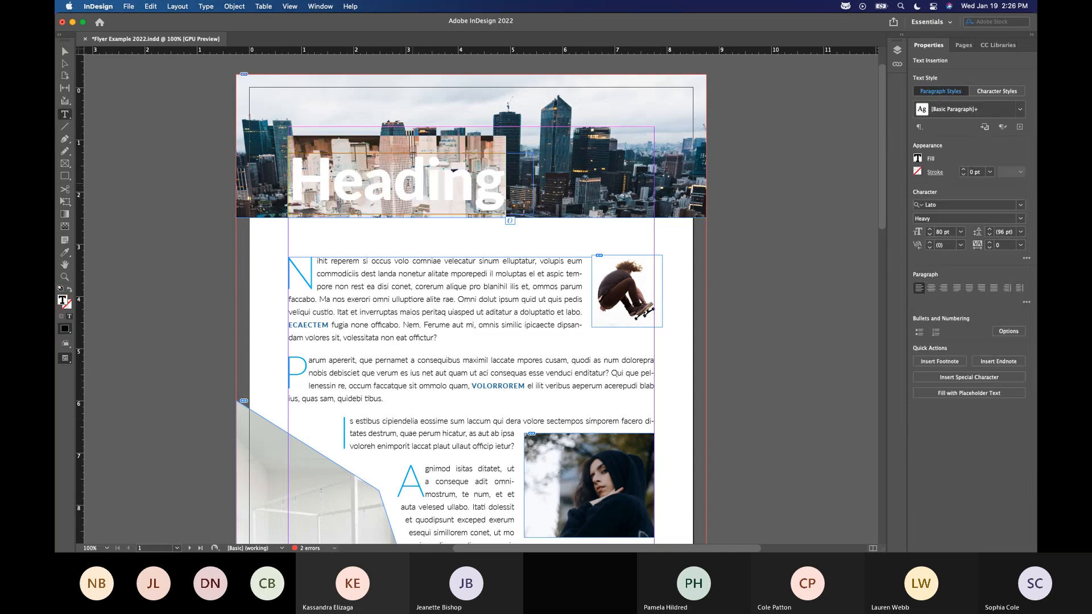
{"action": "left_click", "coordinate": [917, 158]}
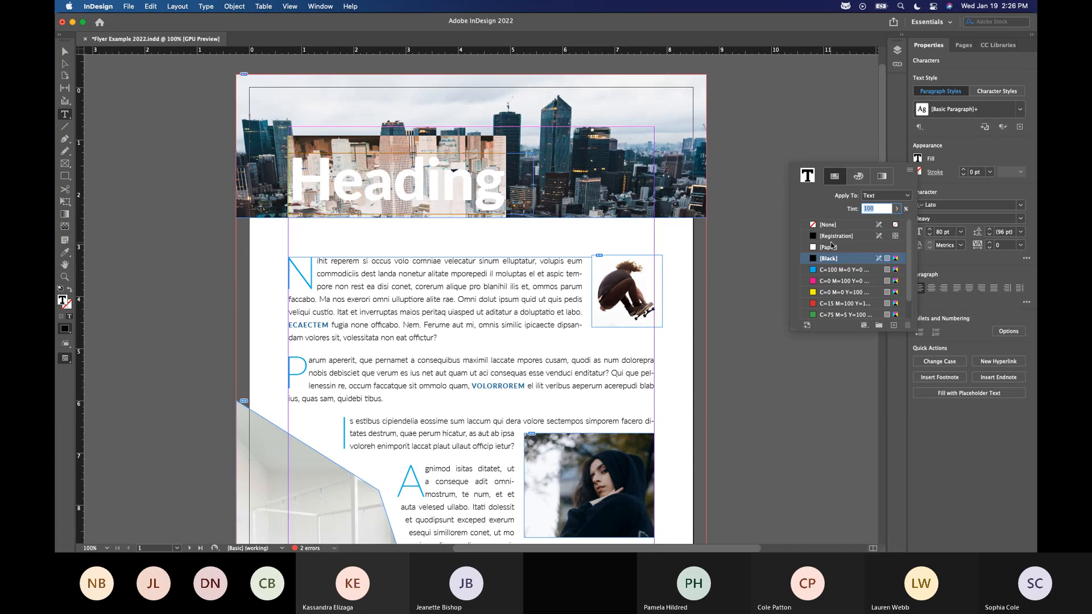
{"action": "left_click", "coordinate": [828, 247]}
{"action": "left_click", "coordinate": [65, 52]}
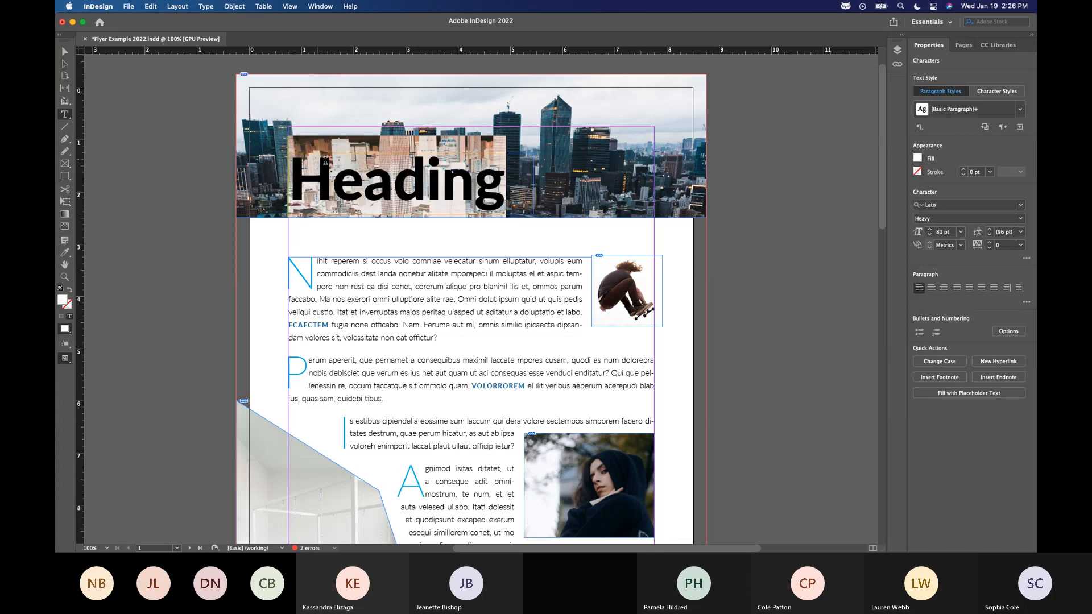
{"action": "left_click", "coordinate": [65, 52]}
{"action": "left_click_drag", "start_coordinate": [380, 202], "coordinate": [378, 215]}
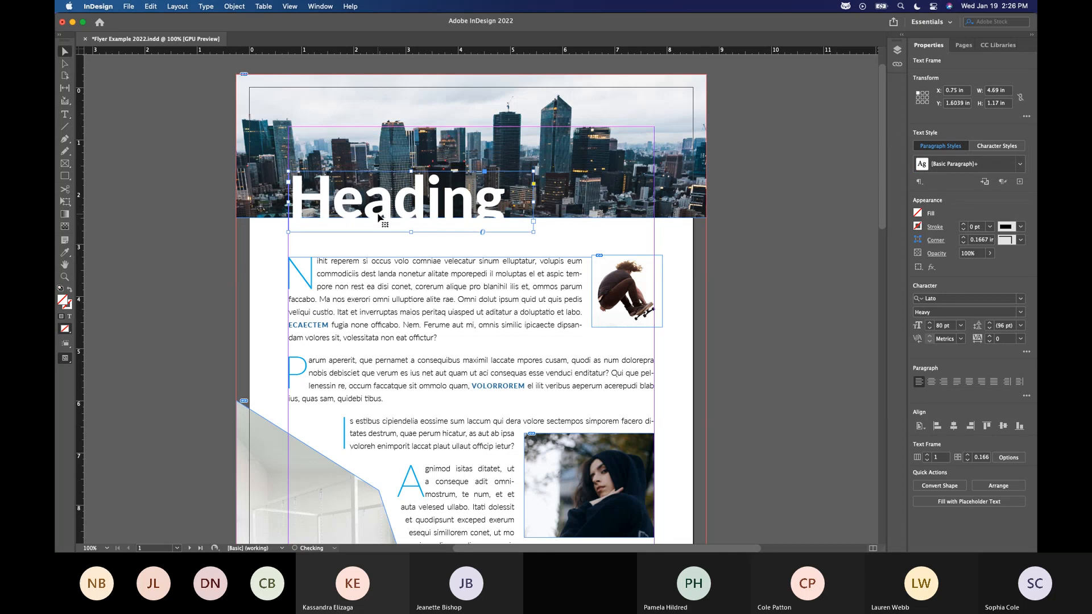
Check the flyer's layout in Preview screen mode and return to Normal mode
{"action": "left_click", "coordinate": [192, 194]}
{"action": "scroll", "coordinate": [688, 341], "scroll_direction": "down", "scroll_amount": 1}
{"action": "left_click", "coordinate": [294, 5]}
{"action": "mouse_move", "coordinate": [341, 186]}
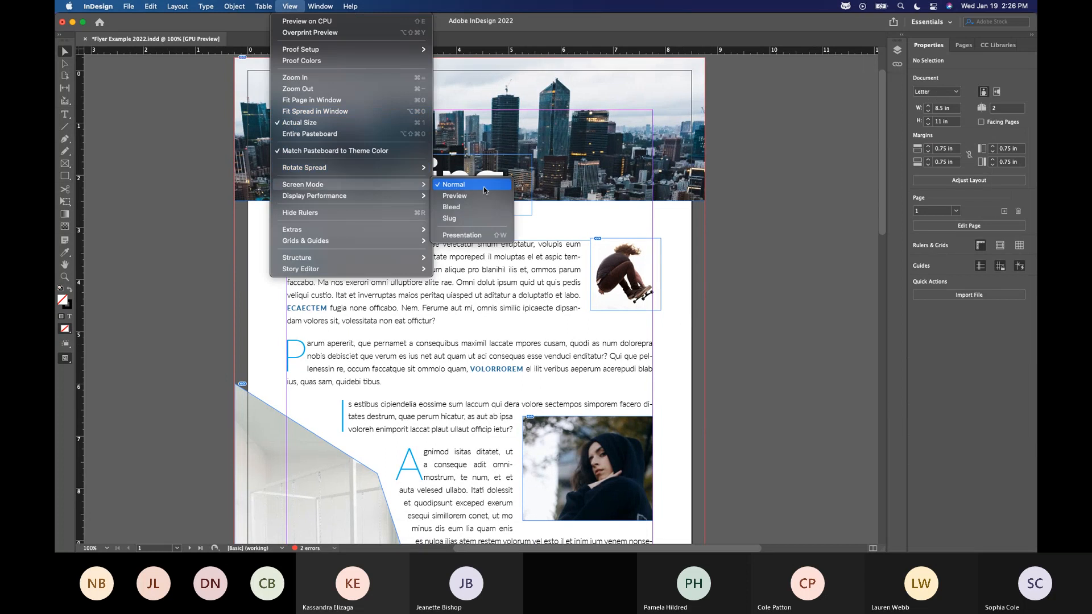
{"action": "left_click", "coordinate": [480, 195]}
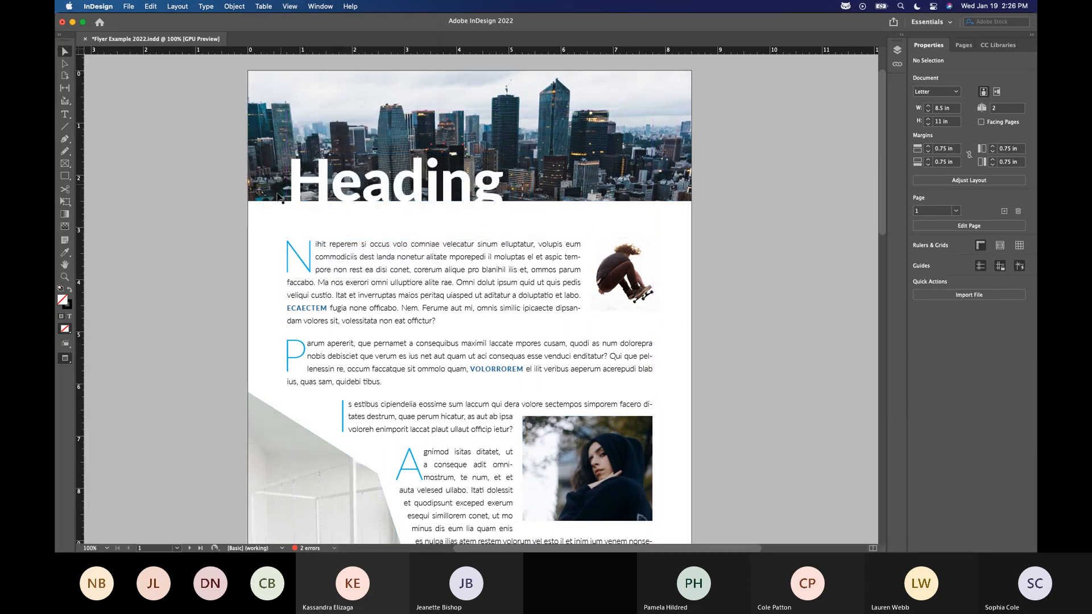
{"action": "scroll", "coordinate": [796, 301], "scroll_direction": "down", "scroll_amount": 1}
{"action": "scroll", "coordinate": [779, 287], "scroll_direction": "up", "scroll_amount": 1}
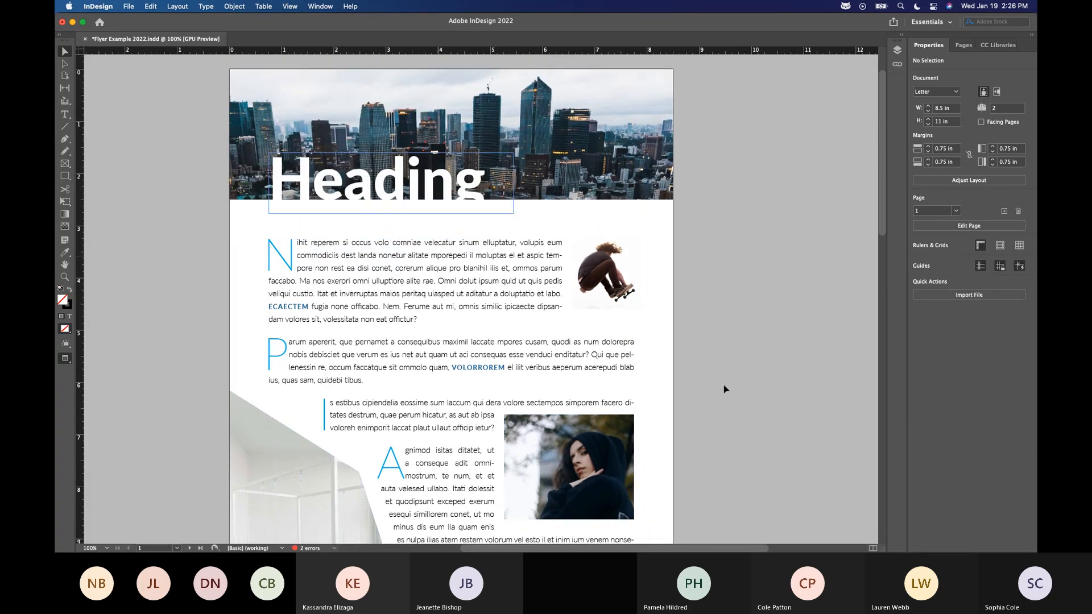
{"action": "left_click", "coordinate": [290, 6]}
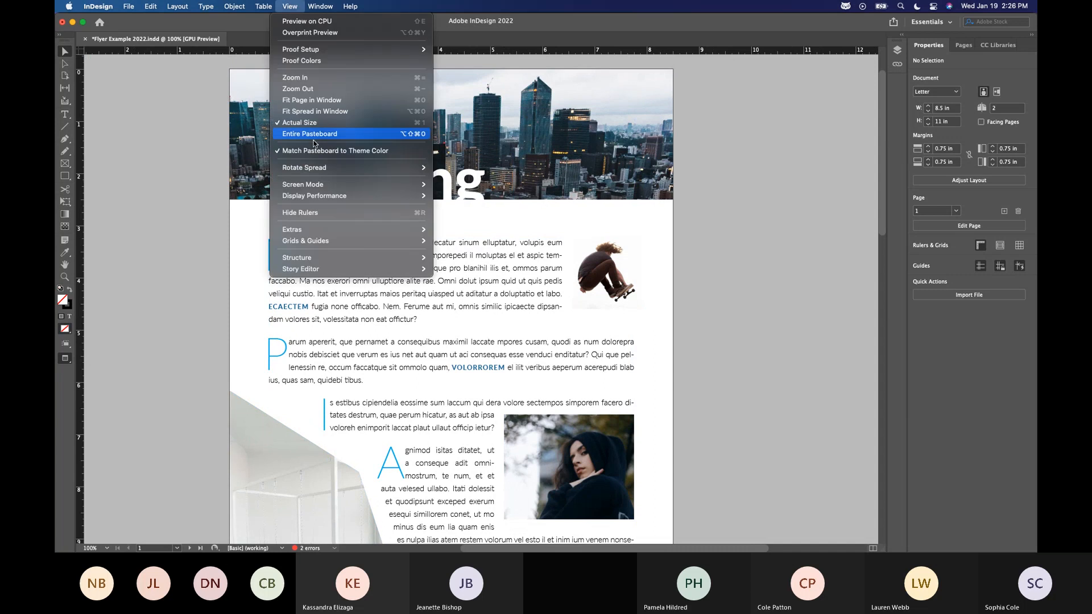
{"action": "left_click", "coordinate": [455, 183]}
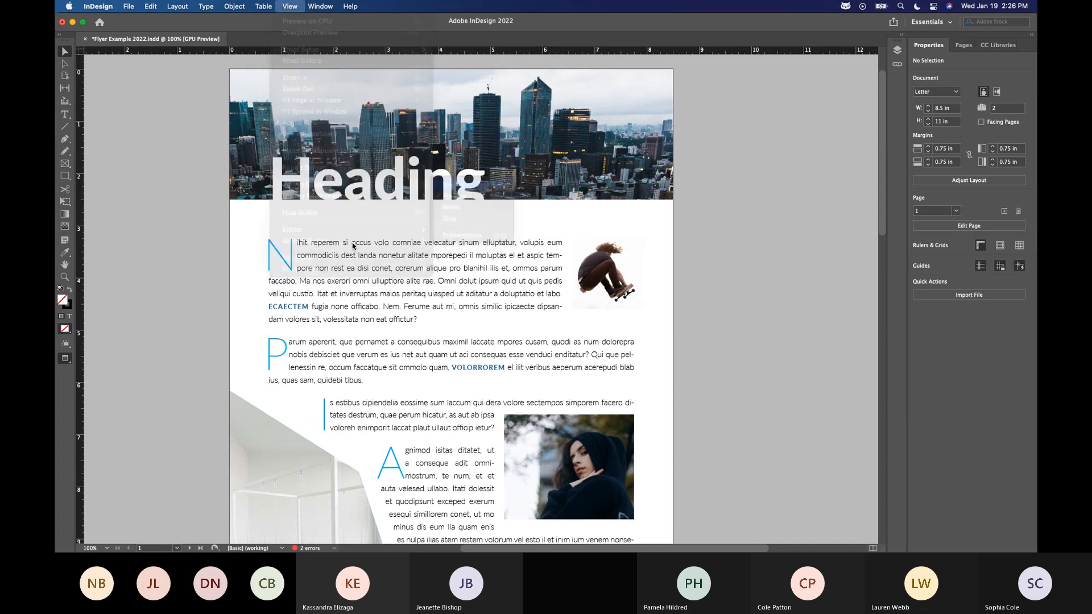
Try sketching a closed rounded shape about 0.83 by 0.65 in beside the heading with the Pen tool, and delete it
{"action": "left_click", "coordinate": [65, 140]}
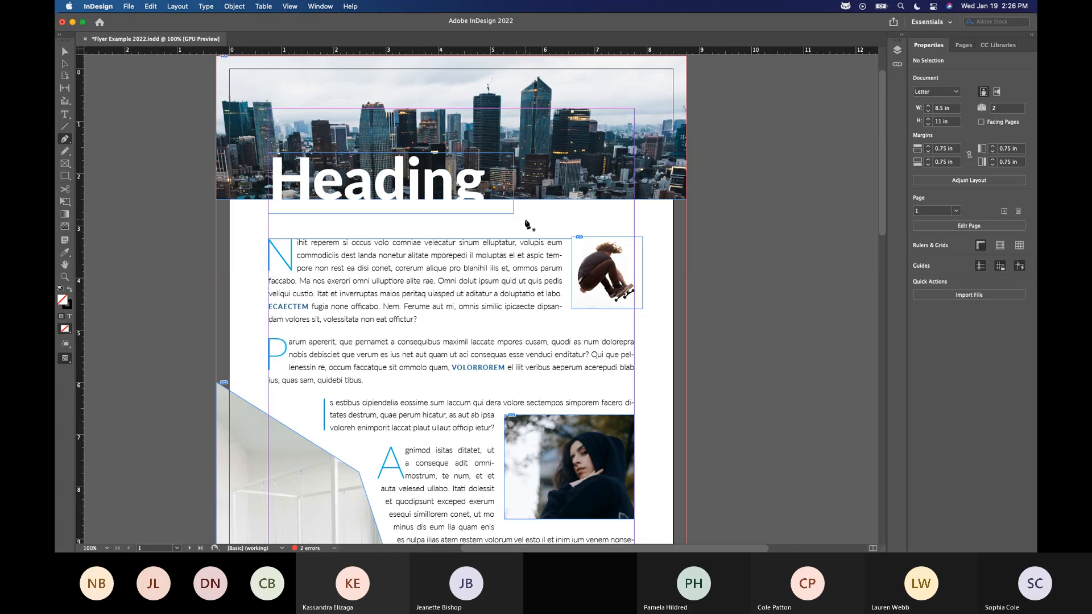
{"action": "key", "text": "super+Tab"}
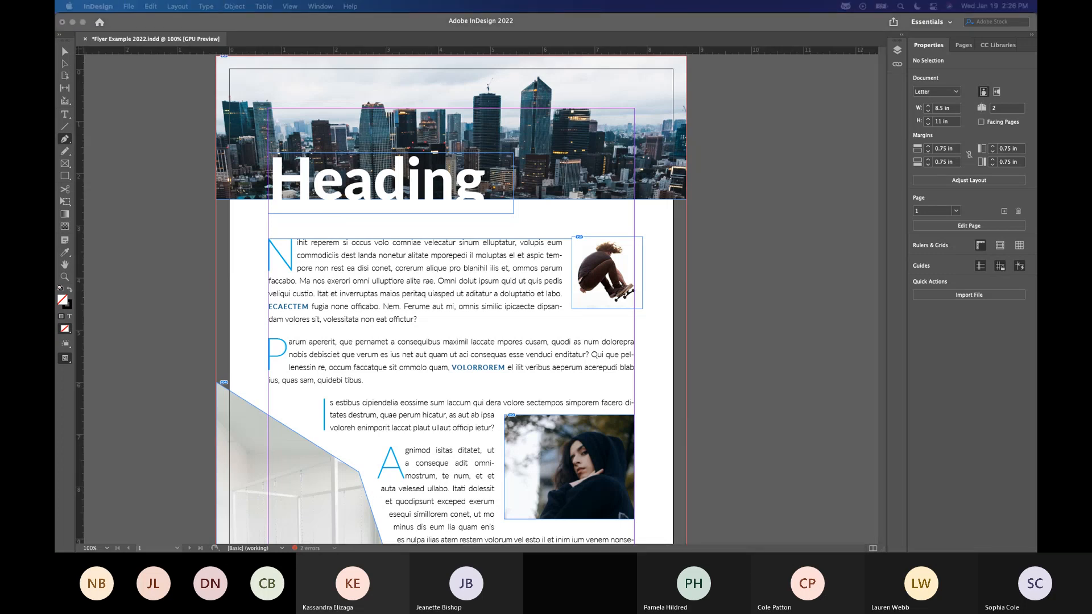
{"action": "left_click", "coordinate": [504, 208]}
{"action": "left_click_drag", "start_coordinate": [513, 224], "coordinate": [504, 203]}
{"action": "left_click_drag", "start_coordinate": [507, 218], "coordinate": [511, 220]}
{"action": "left_click", "coordinate": [513, 224]}
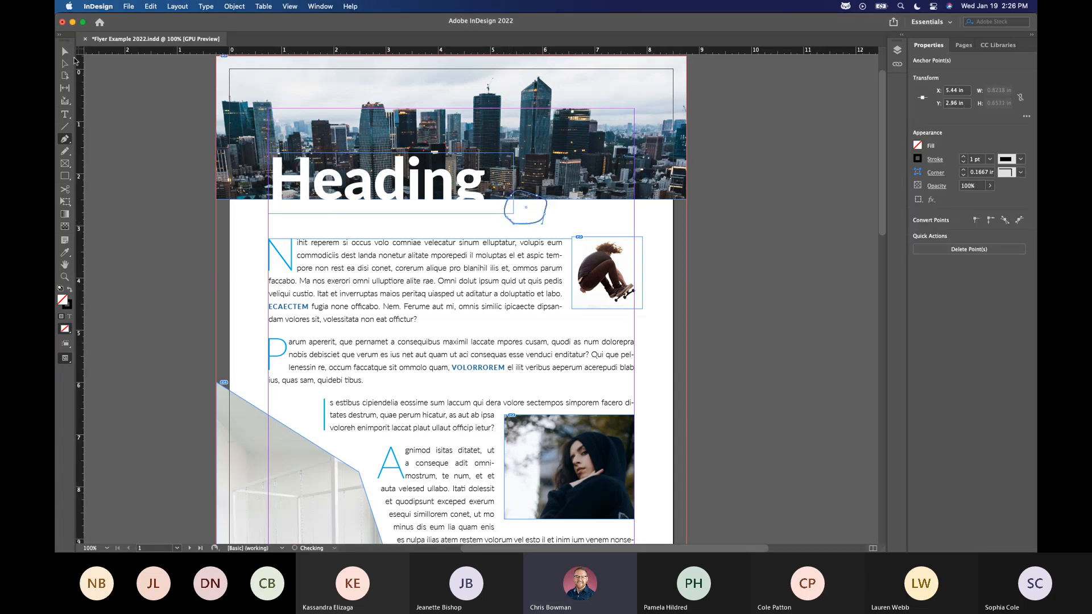
{"action": "left_click", "coordinate": [64, 51]}
{"action": "key", "text": "Delete"}
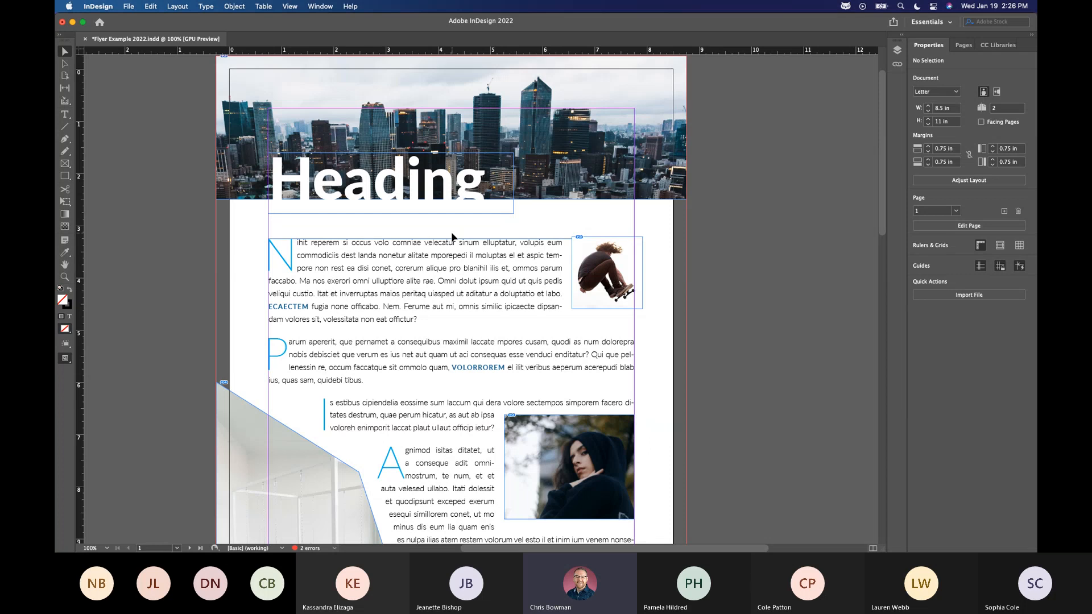
Replace the heading text with "Flyer example" and widen its frame to about 7.08 in
{"action": "left_click_drag", "start_coordinate": [331, 338], "coordinate": [335, 346]}
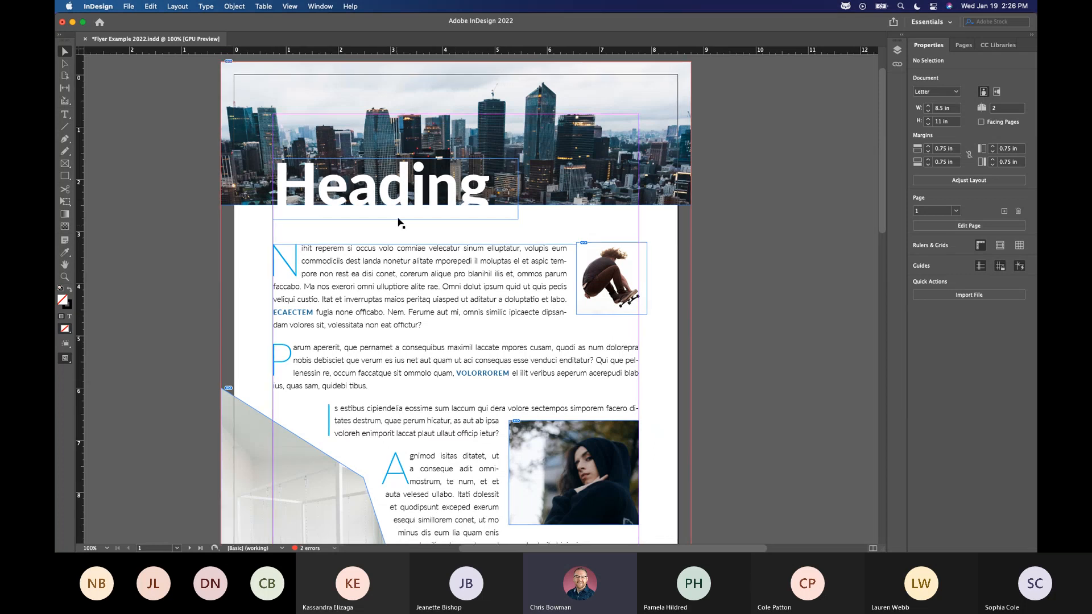
{"action": "triple_click", "coordinate": [421, 183]}
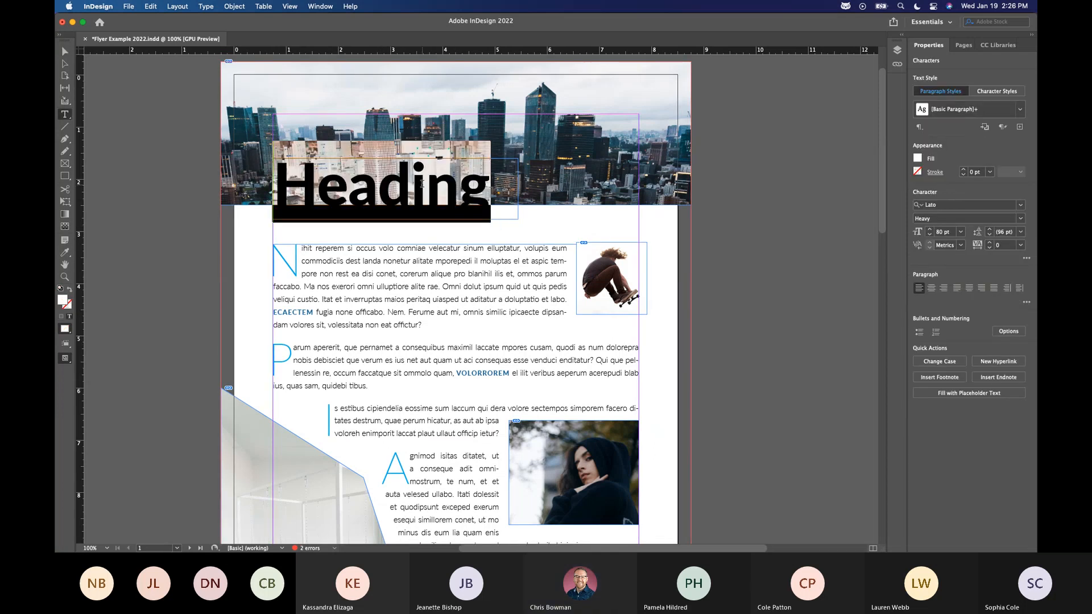
{"action": "type", "text": "Flyer e"}
{"action": "type", "text": "xample"}
{"action": "key", "text": "Escape"}
{"action": "left_click_drag", "start_coordinate": [518, 188], "coordinate": [643, 190]}
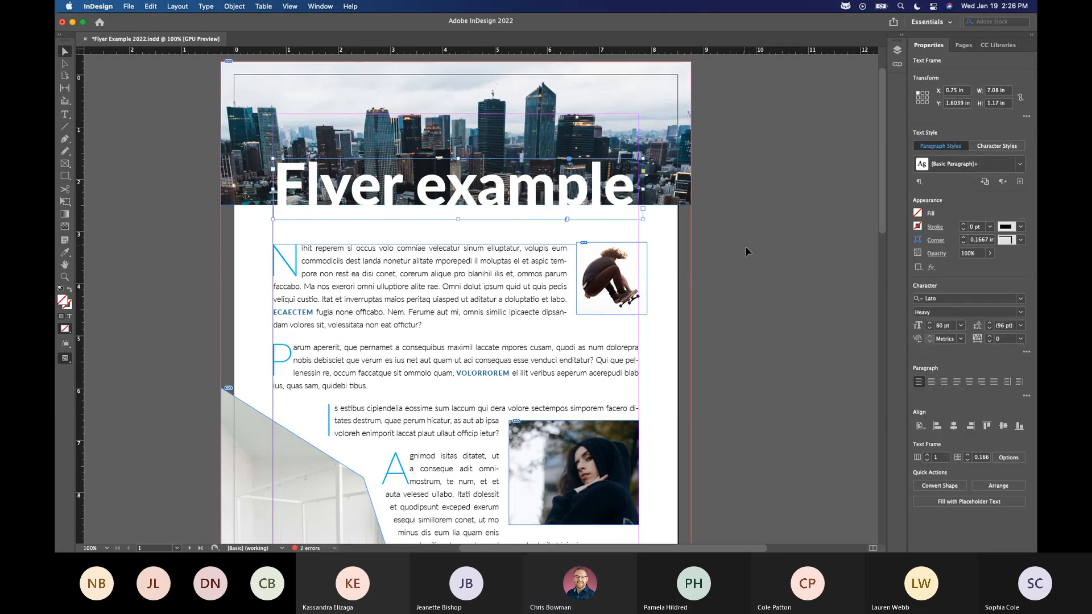
{"action": "left_click", "coordinate": [787, 347]}
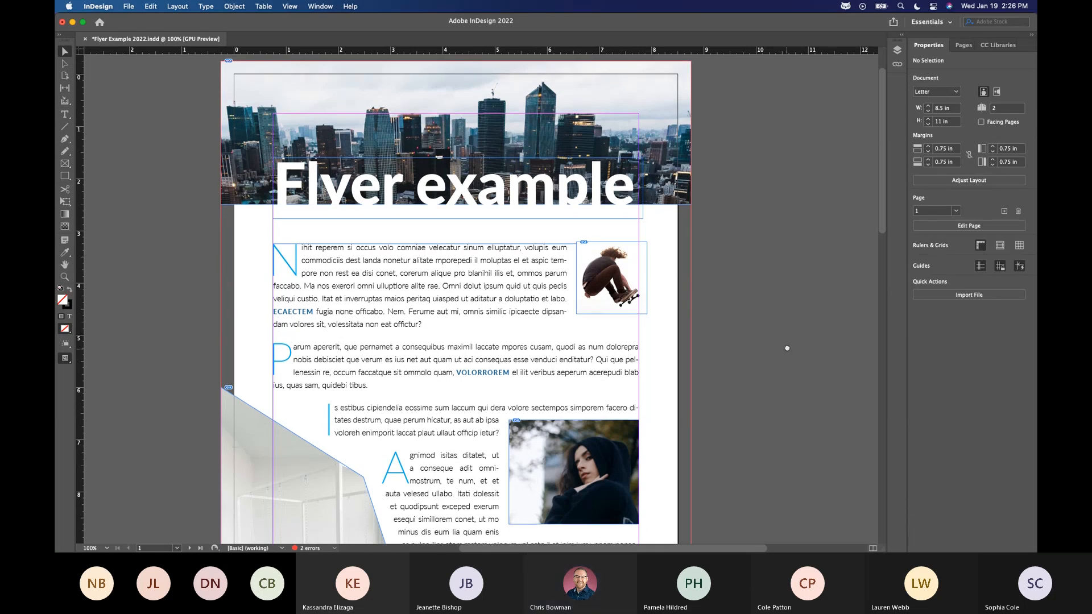
Nudge the heading frame down to Y 1.6094 in so the letters' baseline meets the skyline image's lower edge
{"action": "left_click_drag", "start_coordinate": [787, 347], "coordinate": [802, 316]}
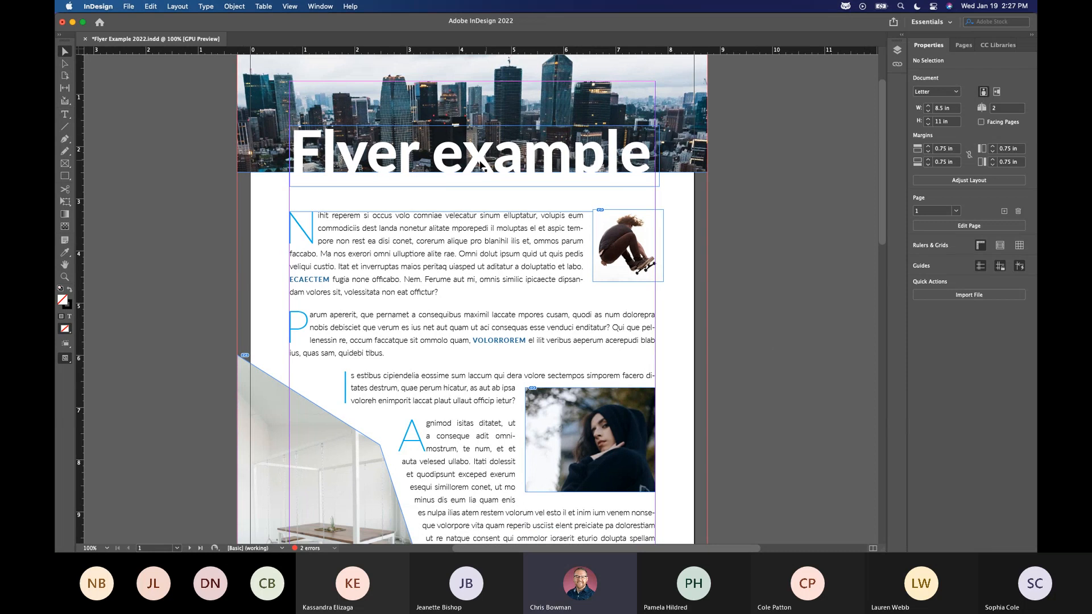
{"action": "scroll", "coordinate": [584, 173], "scroll_direction": "up", "scroll_amount": 8}
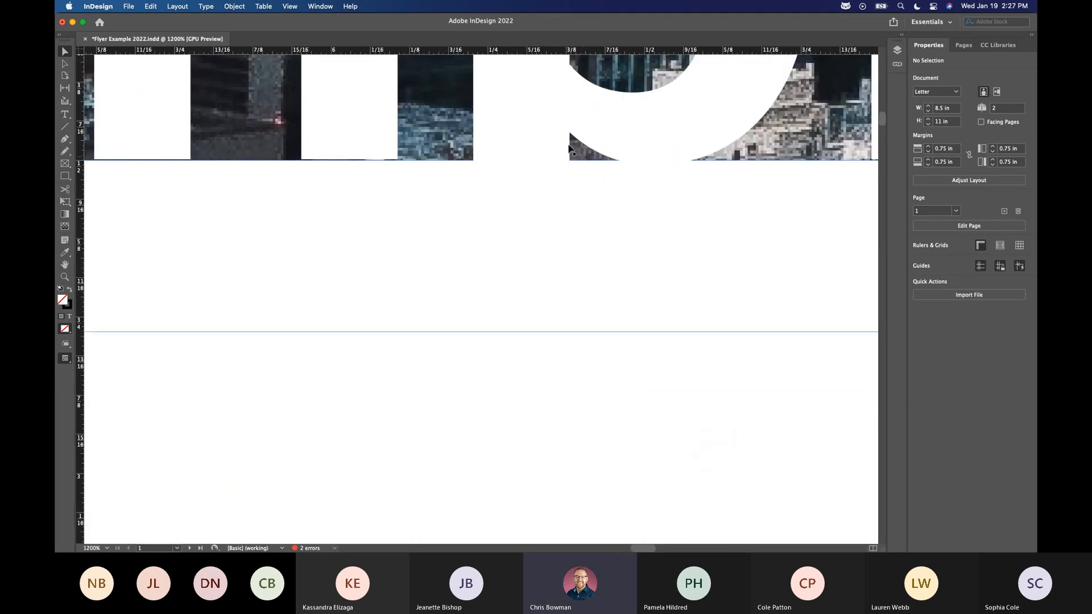
{"action": "left_click", "coordinate": [604, 133]}
{"action": "scroll", "coordinate": [607, 157], "scroll_direction": "down", "scroll_amount": 3}
{"action": "scroll", "coordinate": [606, 157], "scroll_direction": "down", "scroll_amount": 5}
{"action": "scroll", "coordinate": [597, 153], "scroll_direction": "up", "scroll_amount": 5}
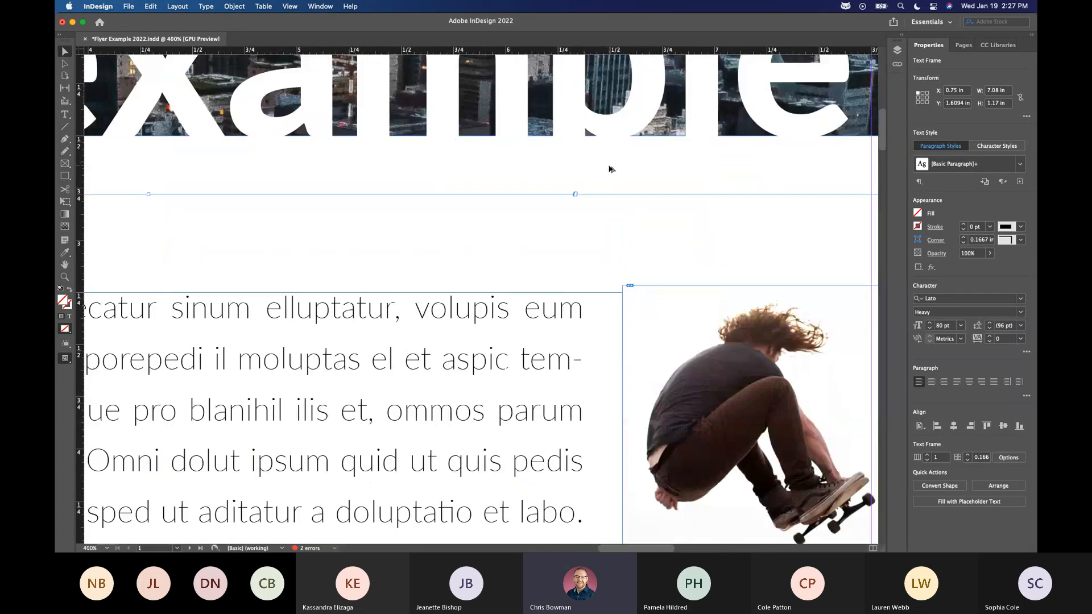
Look for the command that converts text to outlines, searching the help for "outline"
{"action": "right_click", "coordinate": [436, 195]}
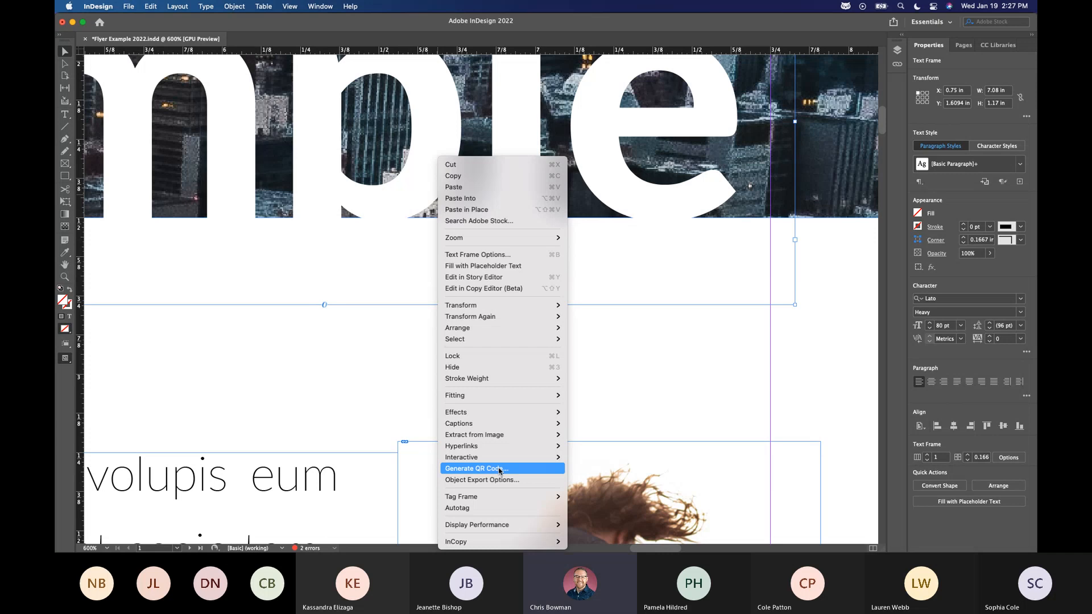
{"action": "left_click", "coordinate": [229, 7]}
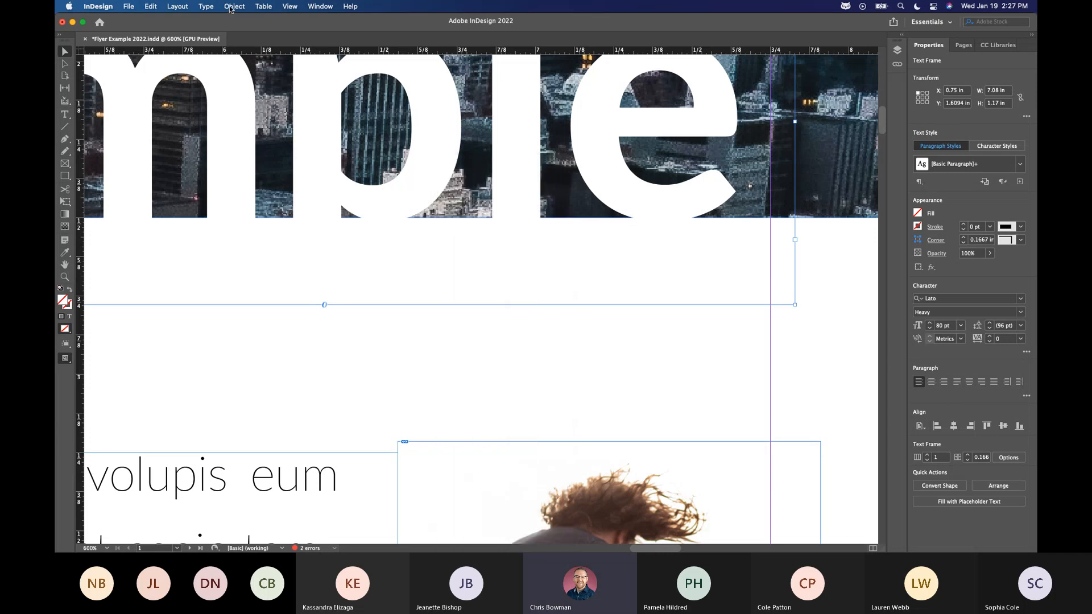
{"action": "left_click", "coordinate": [230, 7]}
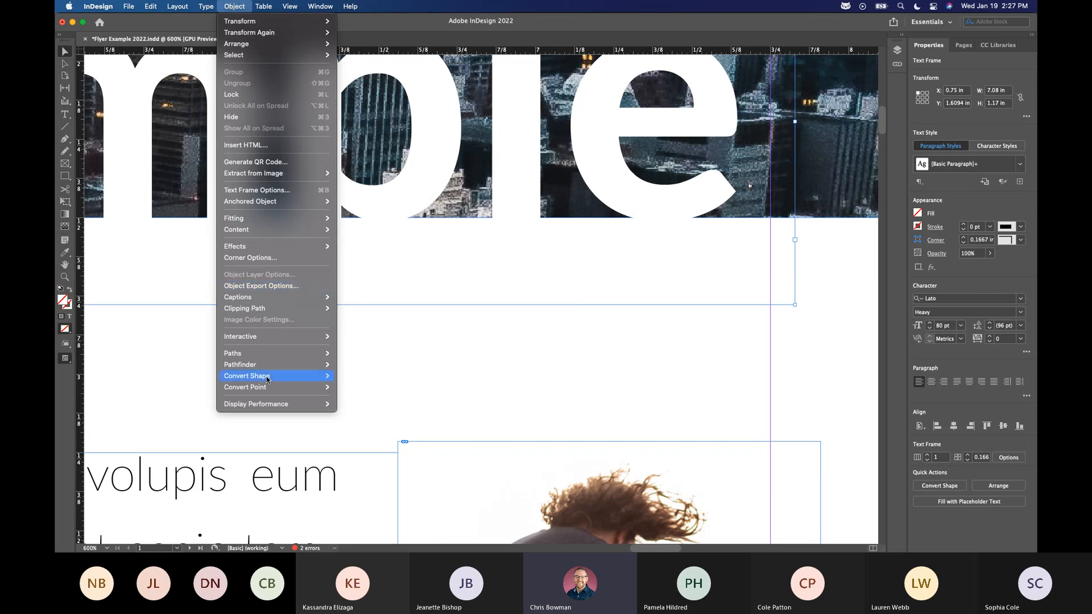
{"action": "mouse_move", "coordinate": [269, 380]}
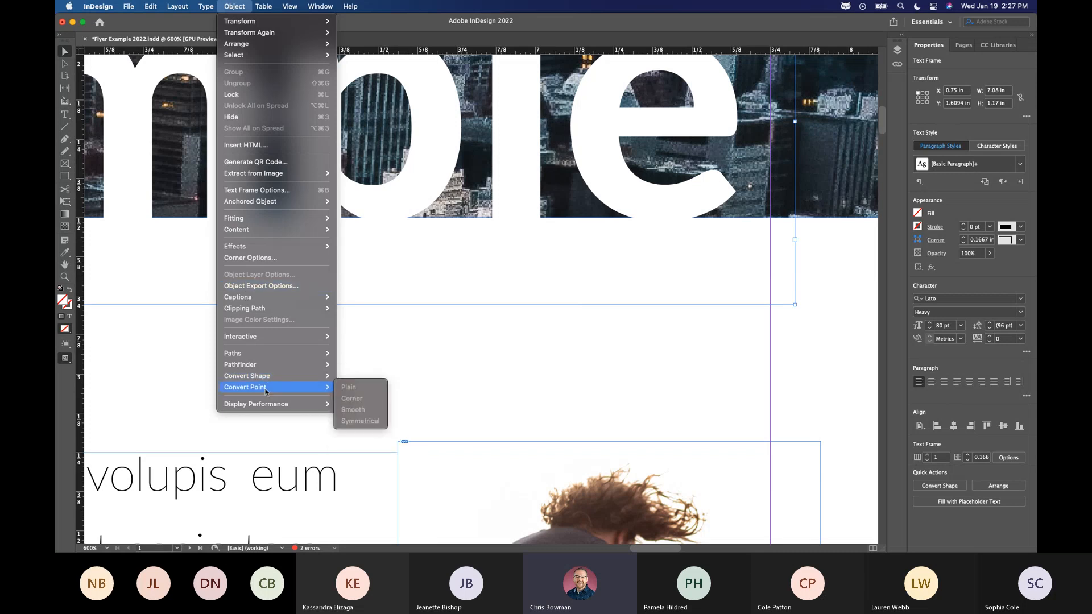
{"action": "mouse_move", "coordinate": [270, 355]}
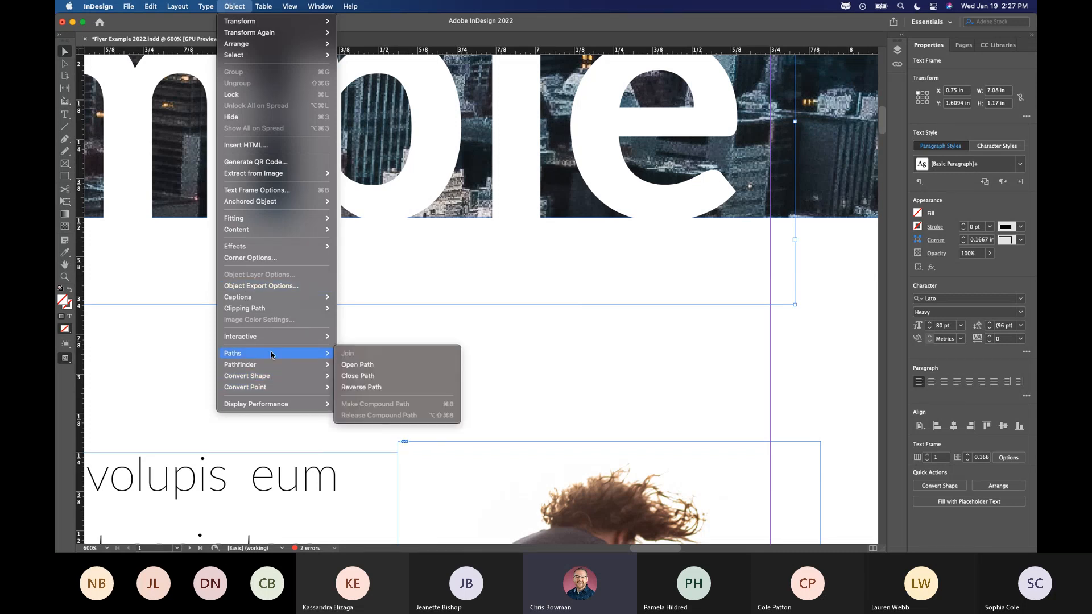
{"action": "left_click", "coordinate": [357, 365]}
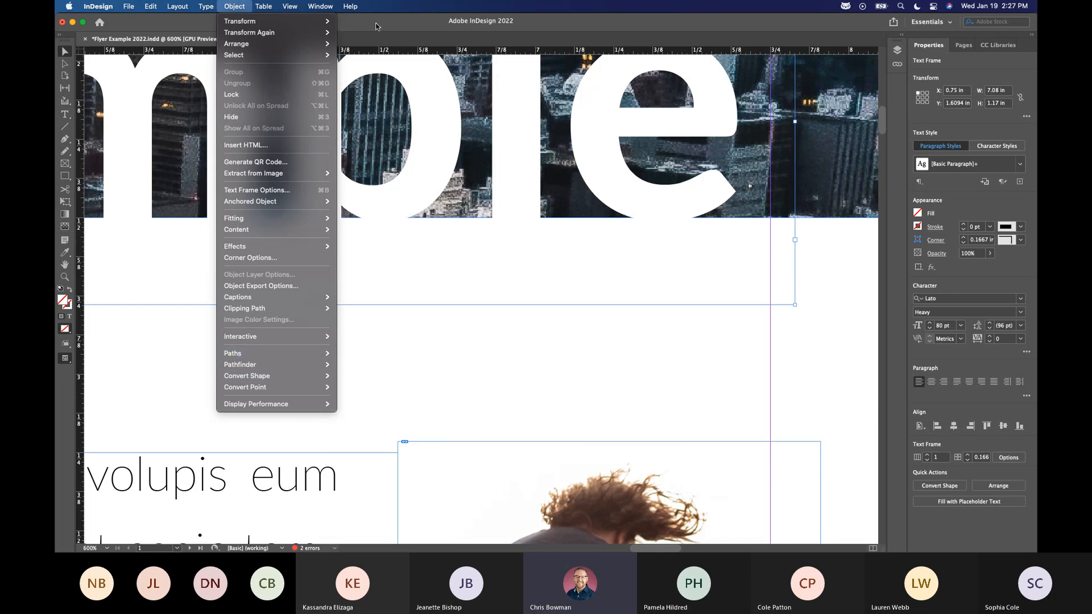
{"action": "key", "text": "super+shift+a"}
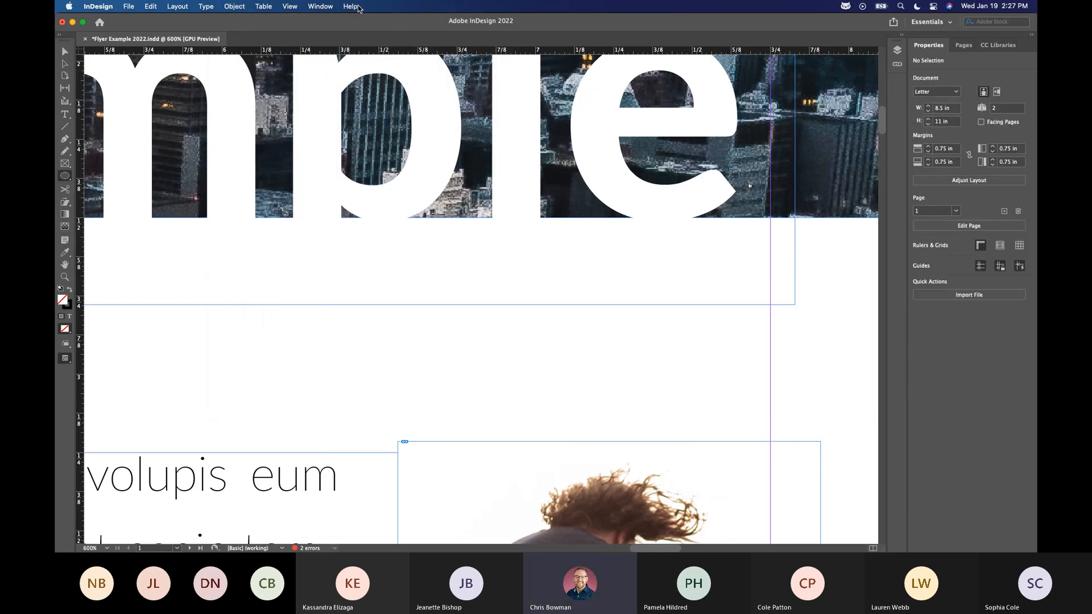
{"action": "key", "text": "n"}
{"action": "left_click", "coordinate": [350, 7]}
{"action": "type", "text": "outline"}
{"action": "mouse_move", "coordinate": [377, 83]}
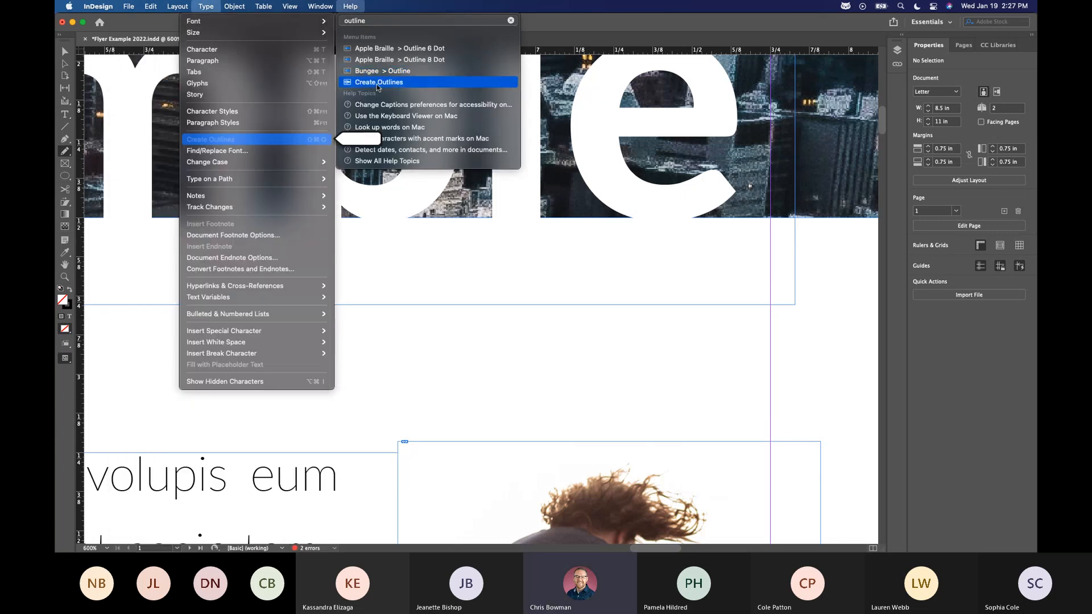
{"action": "left_click", "coordinate": [446, 310]}
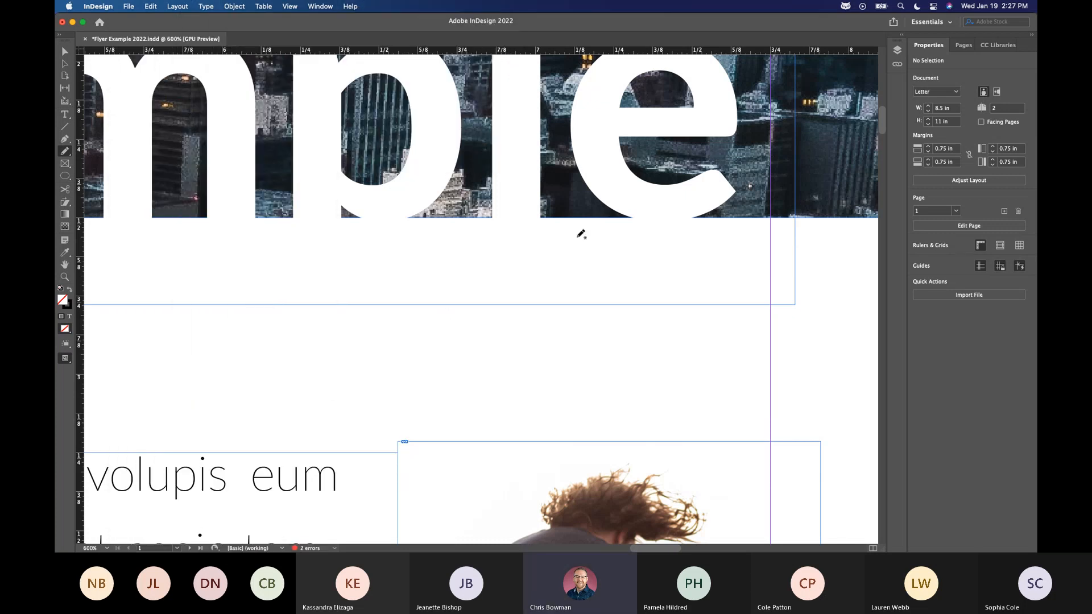
Convert the "Flyer example" heading frame to outlines with Create Outlines
{"action": "left_click", "coordinate": [64, 51]}
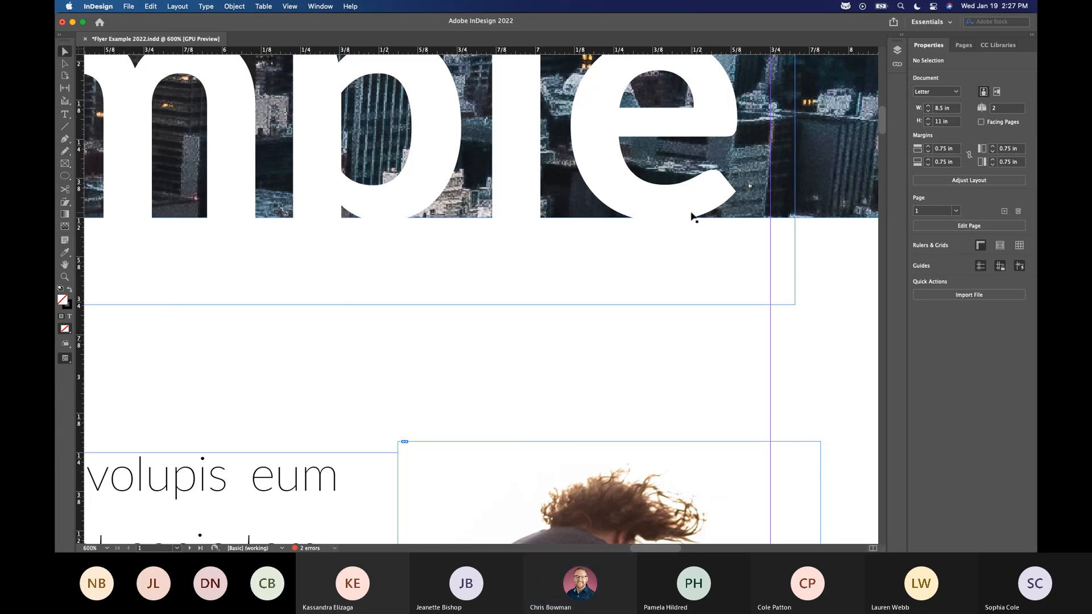
{"action": "left_click", "coordinate": [680, 220]}
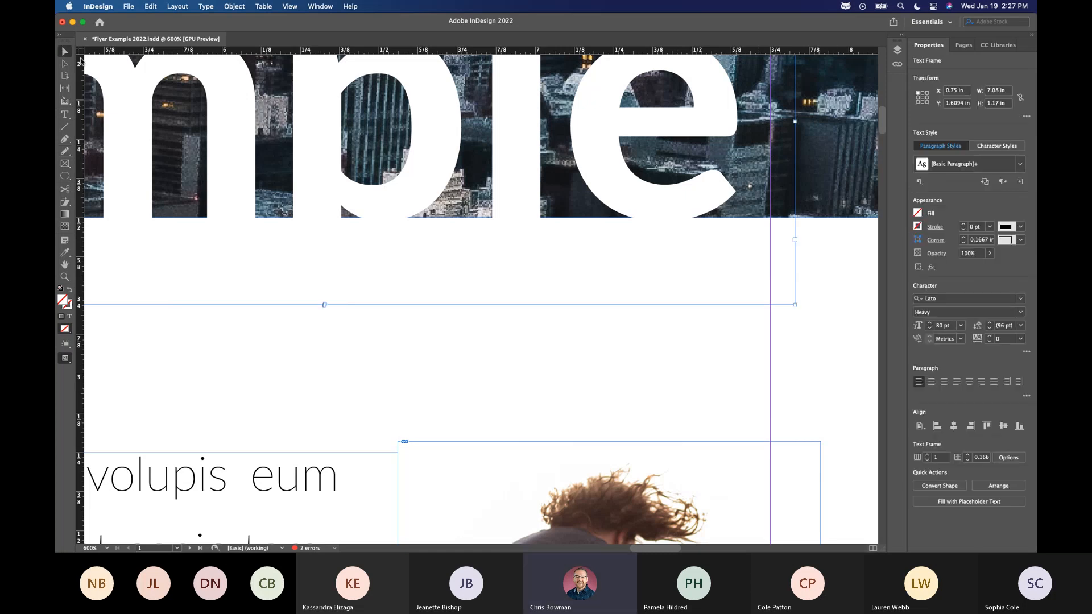
{"action": "left_click", "coordinate": [206, 6]}
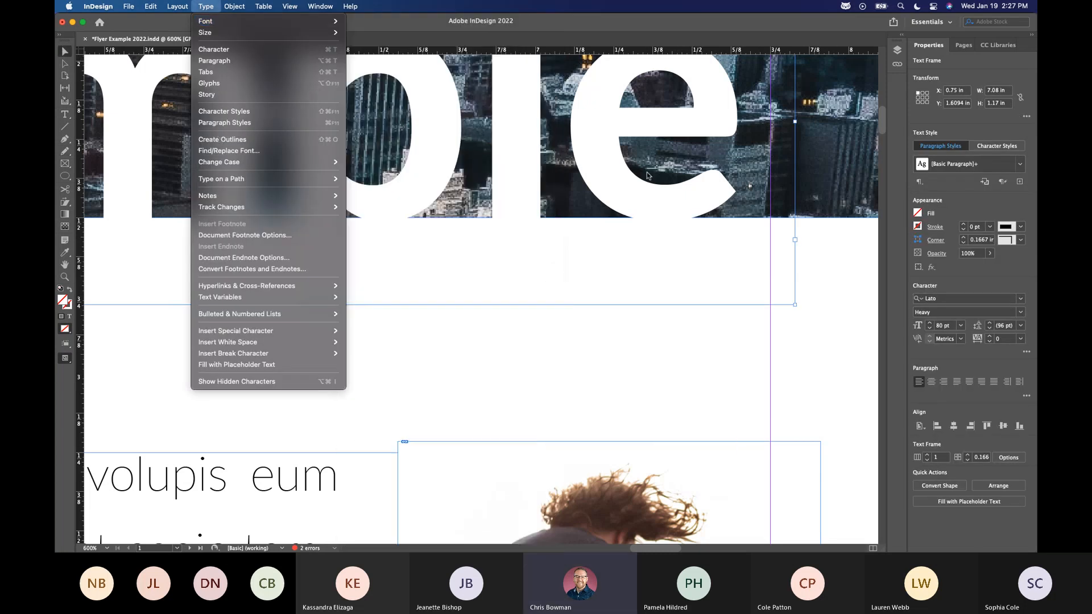
{"action": "mouse_move", "coordinate": [225, 185]}
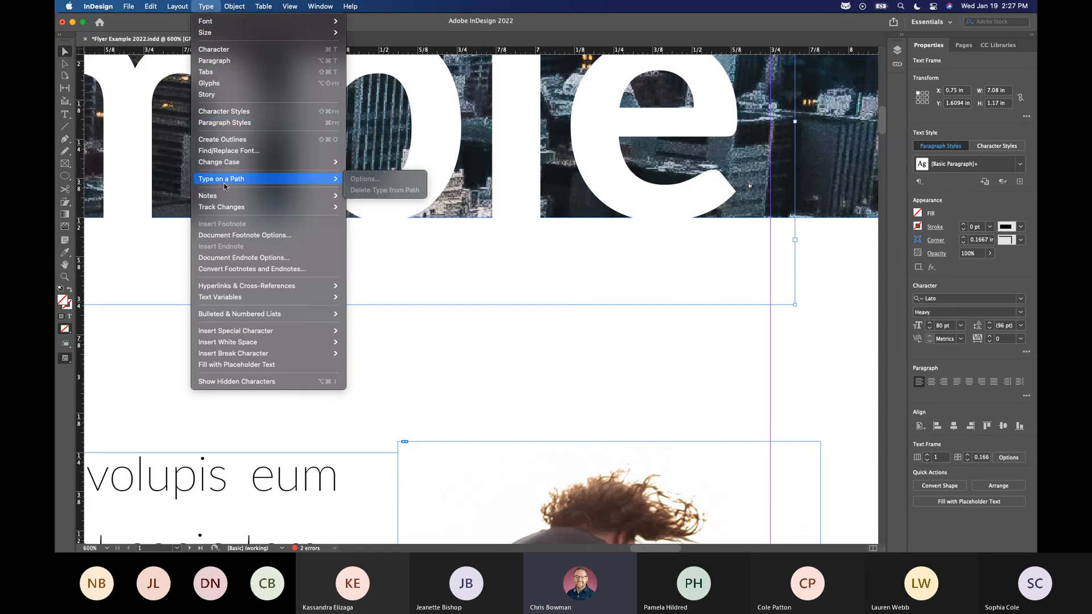
{"action": "left_click", "coordinate": [222, 140]}
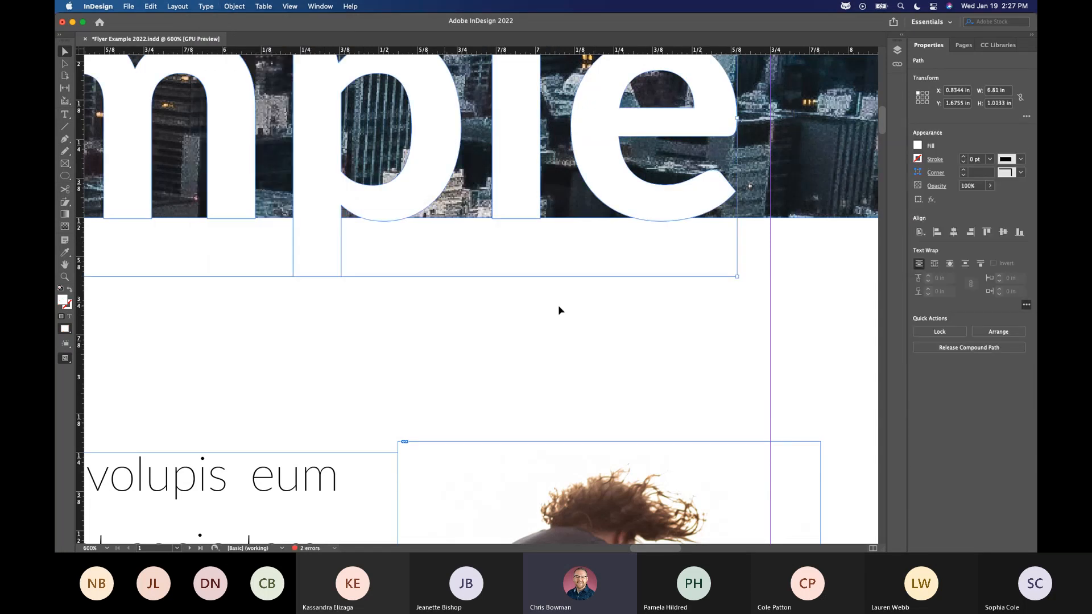
{"action": "left_click_drag", "start_coordinate": [369, 200], "coordinate": [511, 239]}
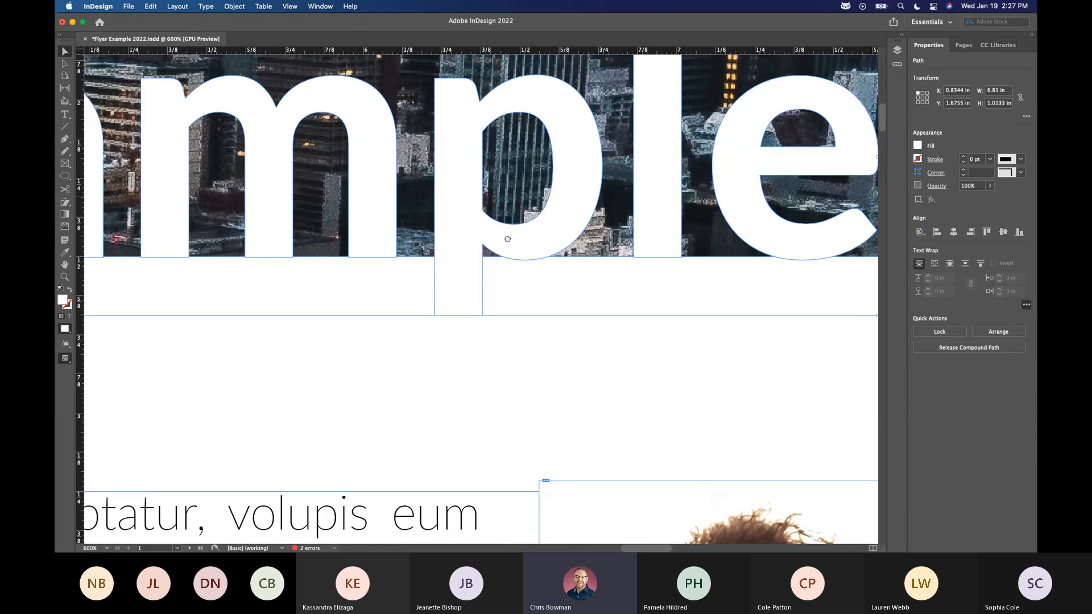
Reshape the outlined "p" in the heading by pulling the anchor point at its stem and the neighbouring curve point below the image's lower edge
{"action": "scroll", "coordinate": [489, 251], "scroll_direction": "up", "scroll_amount": 5}
{"action": "left_click", "coordinate": [65, 64]}
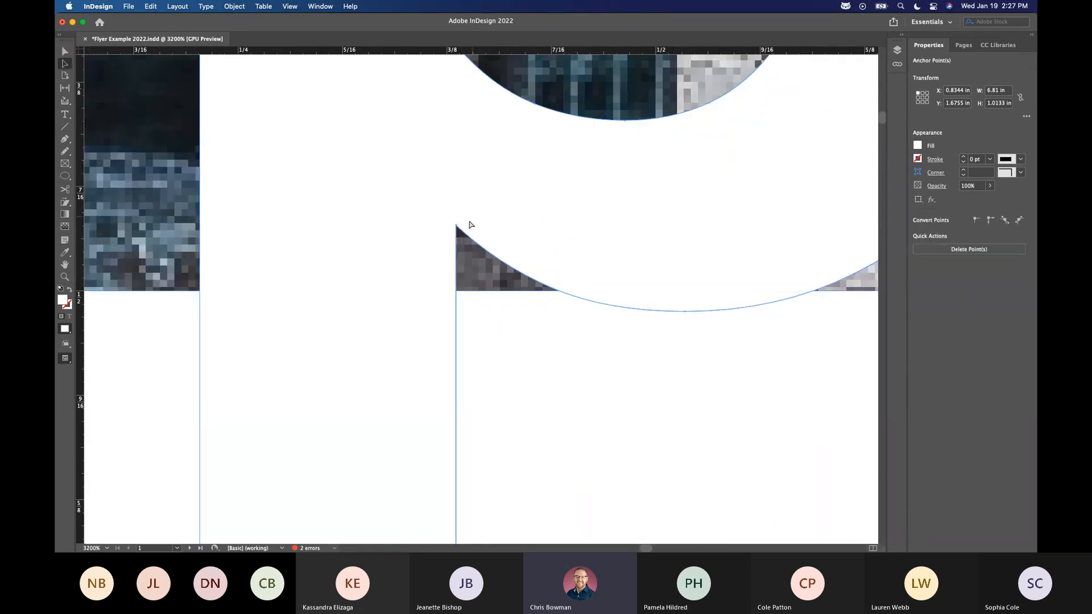
{"action": "left_click", "coordinate": [456, 226]}
{"action": "left_click", "coordinate": [513, 372]}
{"action": "left_click", "coordinate": [455, 226]}
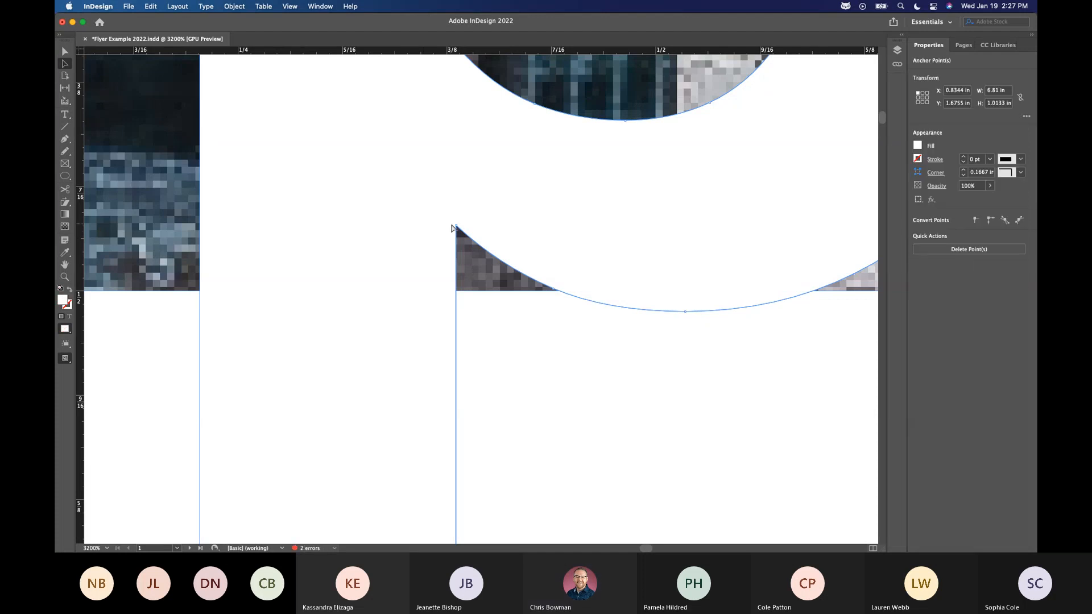
{"action": "left_click_drag", "start_coordinate": [455, 227], "coordinate": [460, 309]}
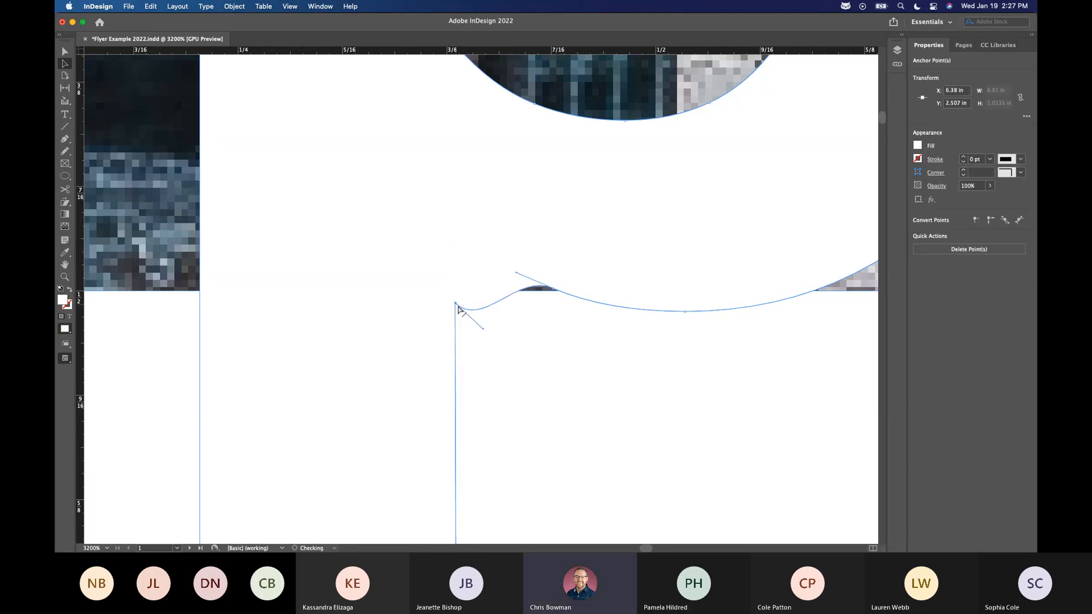
{"action": "left_click_drag", "start_coordinate": [551, 289], "coordinate": [553, 308]}
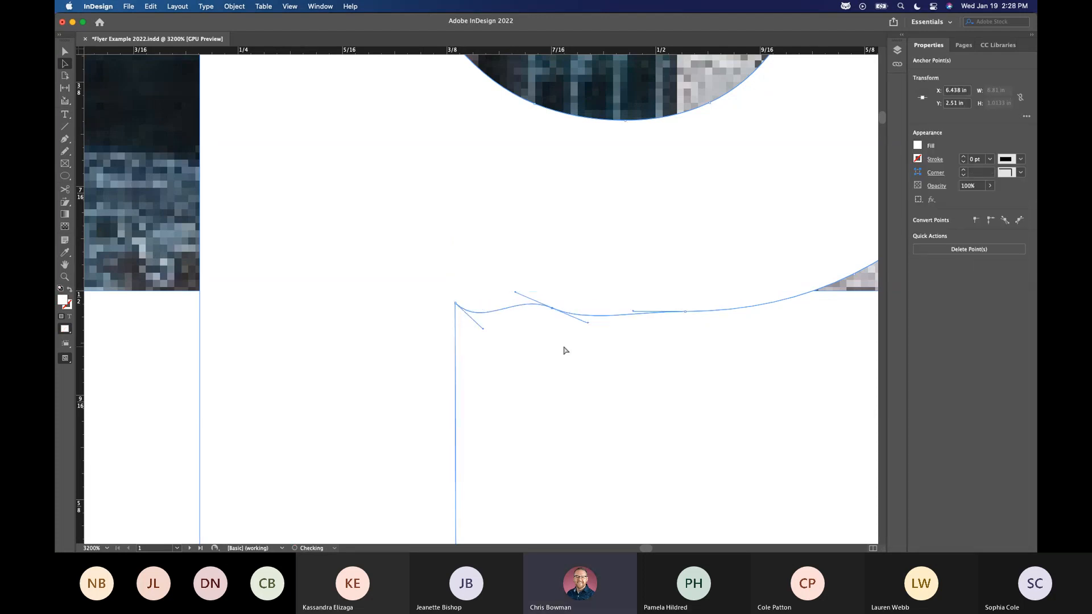
{"action": "left_click", "coordinate": [564, 350]}
{"action": "key", "text": "v"}
Slant the top of the outlined "l" in "Flyer" by lowering its upper-left anchor point to Y 1.74 in
{"action": "scroll", "coordinate": [502, 261], "scroll_direction": "down", "scroll_amount": 7}
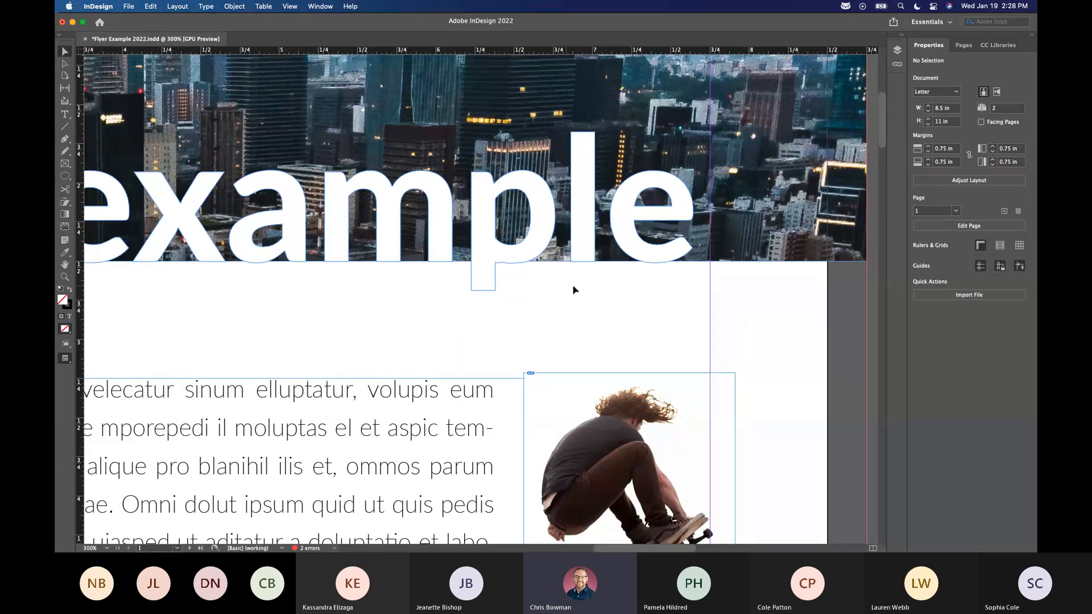
{"action": "left_click_drag", "start_coordinate": [459, 275], "coordinate": [636, 284]}
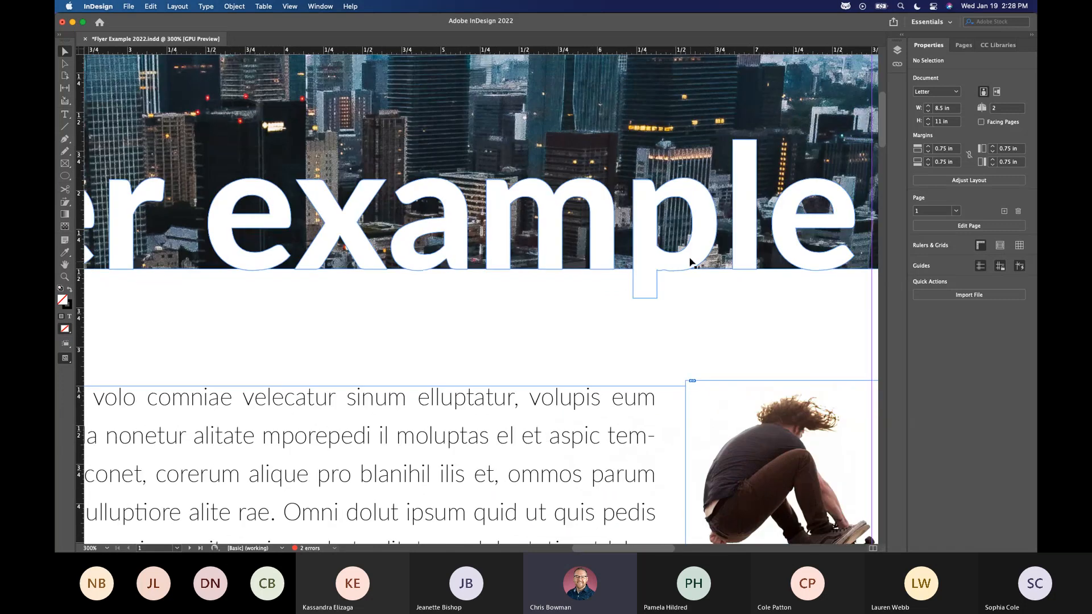
{"action": "left_click_drag", "start_coordinate": [459, 323], "coordinate": [777, 319]}
{"action": "key", "text": "a"}
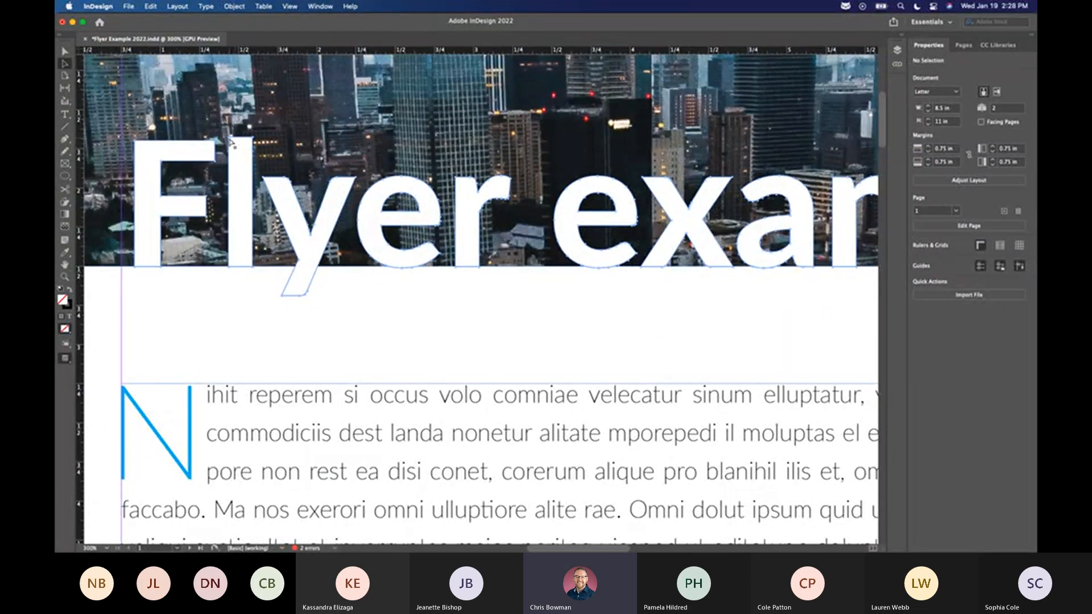
{"action": "left_click", "coordinate": [229, 140]}
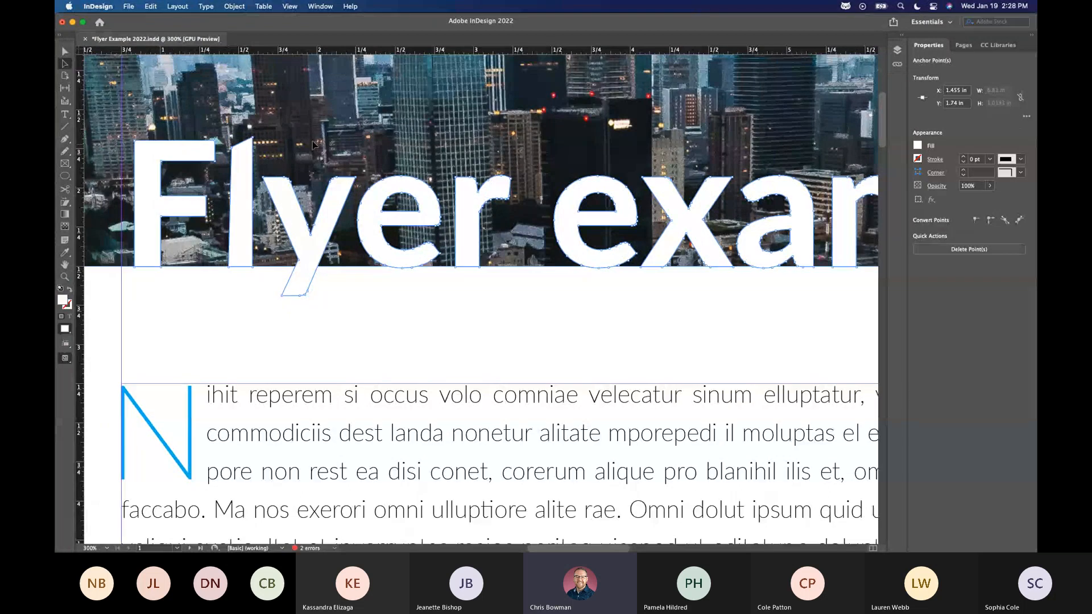
Move the outlined heading to the left margin at X 0.75 in
{"action": "key", "text": "v"}
{"action": "key", "text": "super+minus"}
{"action": "key", "text": "super+minus"}
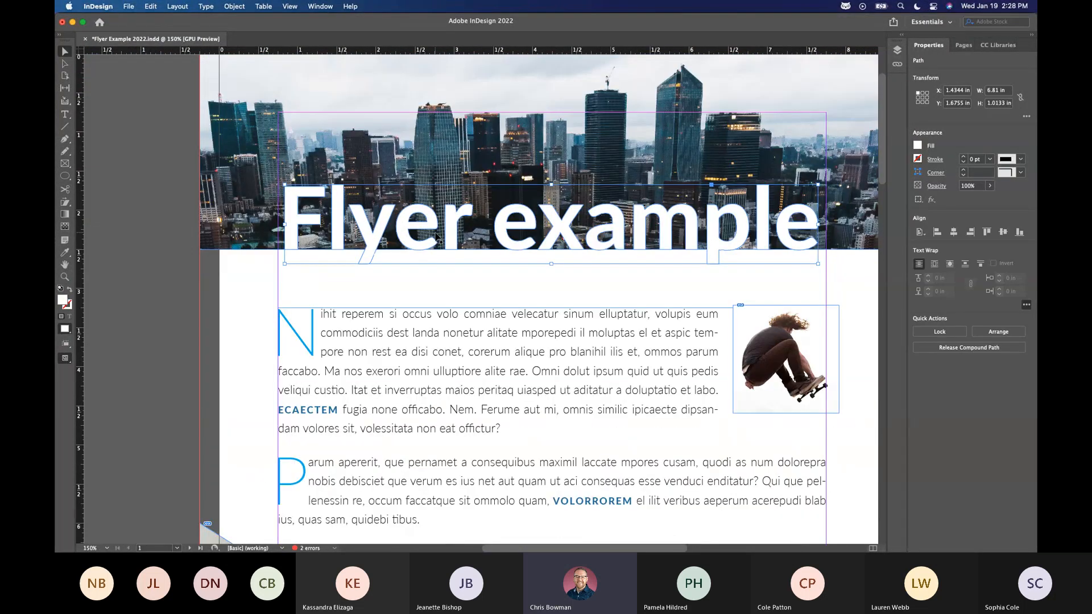
{"action": "key", "text": "super+minus"}
{"action": "left_click_drag", "start_coordinate": [364, 224], "coordinate": [359, 223]}
Scale the heading proportionally from its upper-right corner to about 7.01 in wide, reaching the right margin guide
{"action": "left_click_drag", "start_coordinate": [670, 253], "coordinate": [677, 258]}
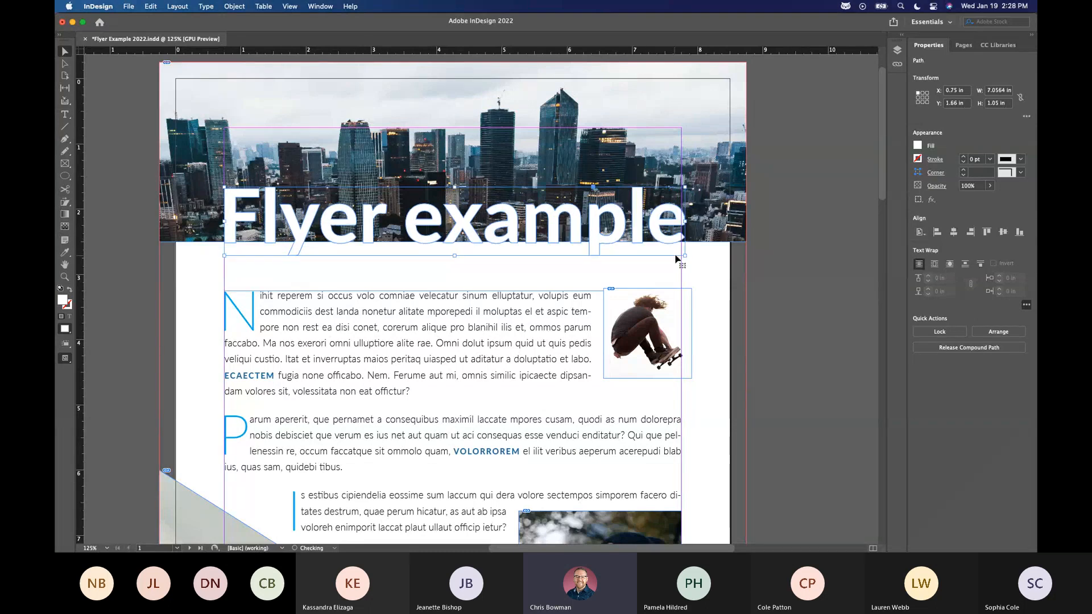
{"action": "key", "text": "super+z"}
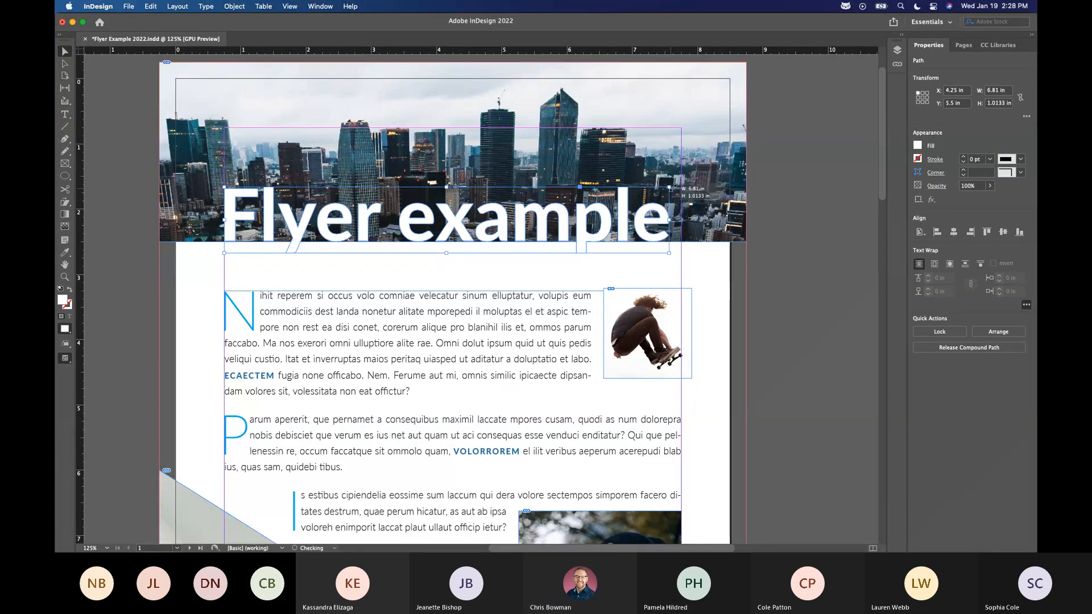
{"action": "left_click_drag", "start_coordinate": [670, 187], "coordinate": [681, 184]}
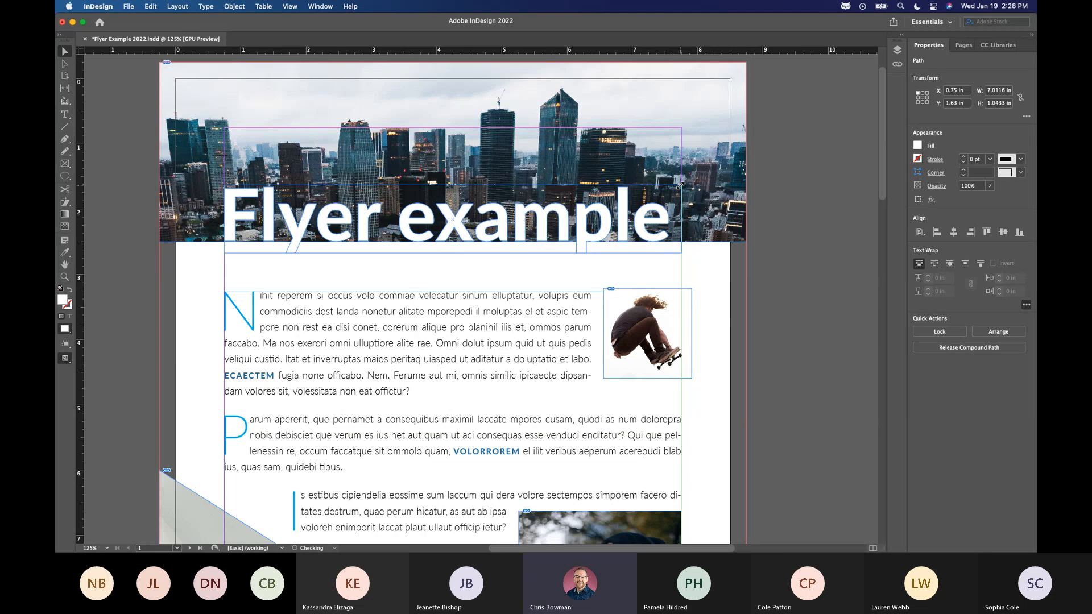
{"action": "left_click", "coordinate": [695, 261]}
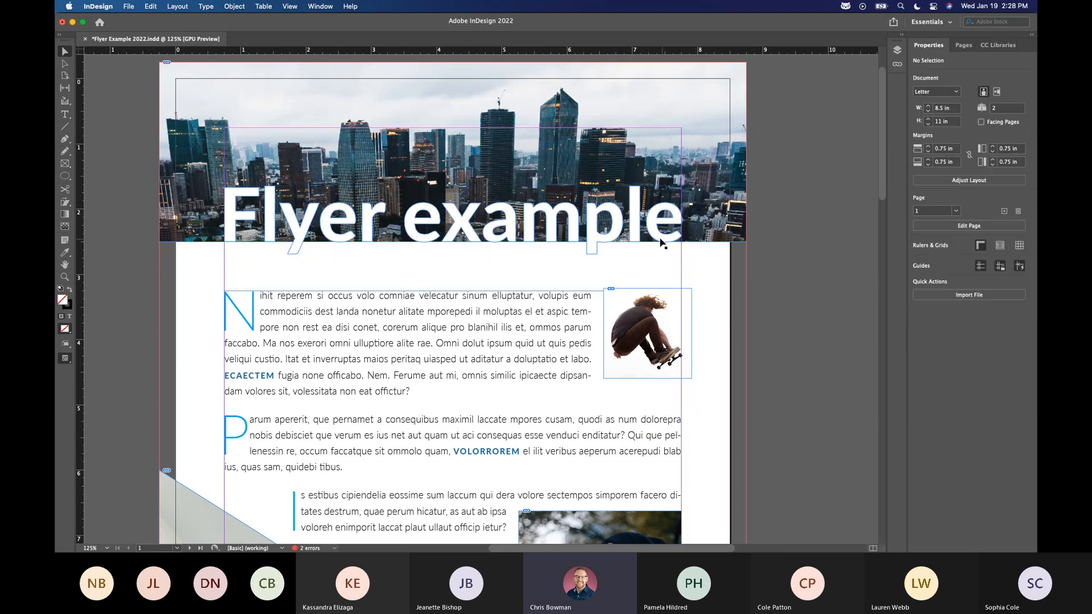
Inspect the reshaped lower edge of the heading's "p" up close
{"action": "scroll", "coordinate": [624, 241], "scroll_direction": "up", "scroll_amount": 10}
{"action": "left_click_drag", "start_coordinate": [307, 343], "coordinate": [680, 340]}
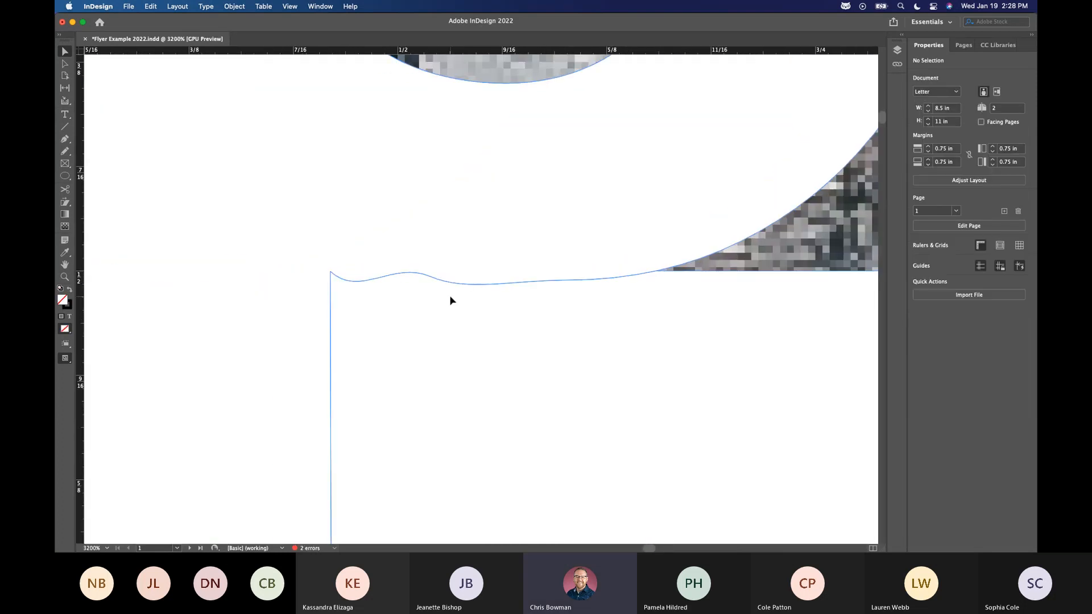
{"action": "scroll", "coordinate": [450, 300], "scroll_direction": "down", "scroll_amount": 10}
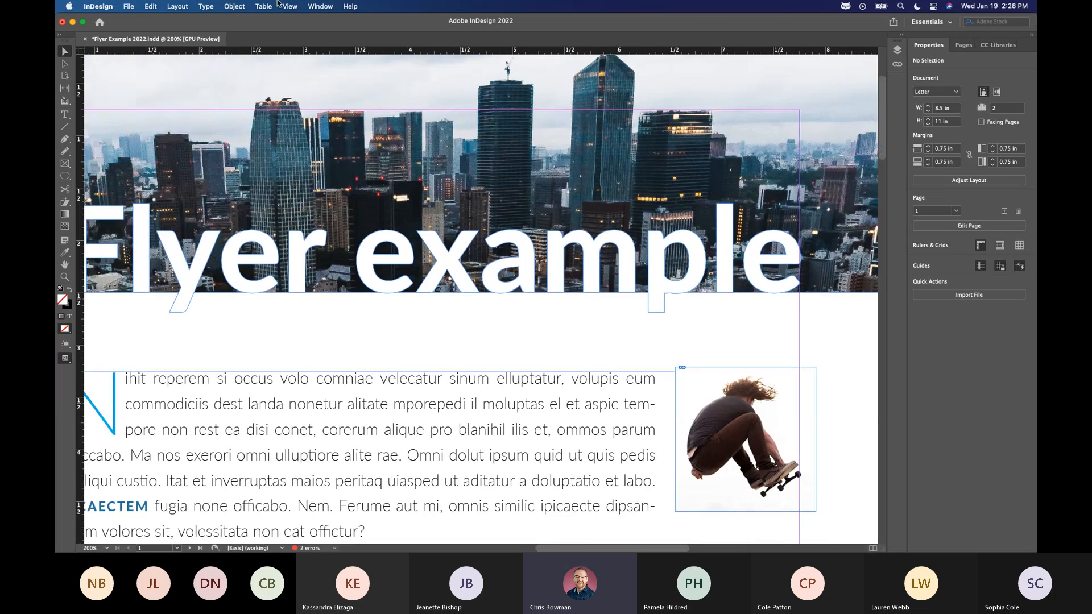
Switch the screen mode to Preview and examine the heading over the skyline without guides and frame edges
{"action": "left_click", "coordinate": [289, 6]}
{"action": "mouse_move", "coordinate": [353, 185]}
{"action": "left_click", "coordinate": [455, 196]}
{"action": "left_click", "coordinate": [657, 274]}
{"action": "key", "text": "Down"}
{"action": "left_click", "coordinate": [641, 344]}
{"action": "key", "text": "super+minus"}
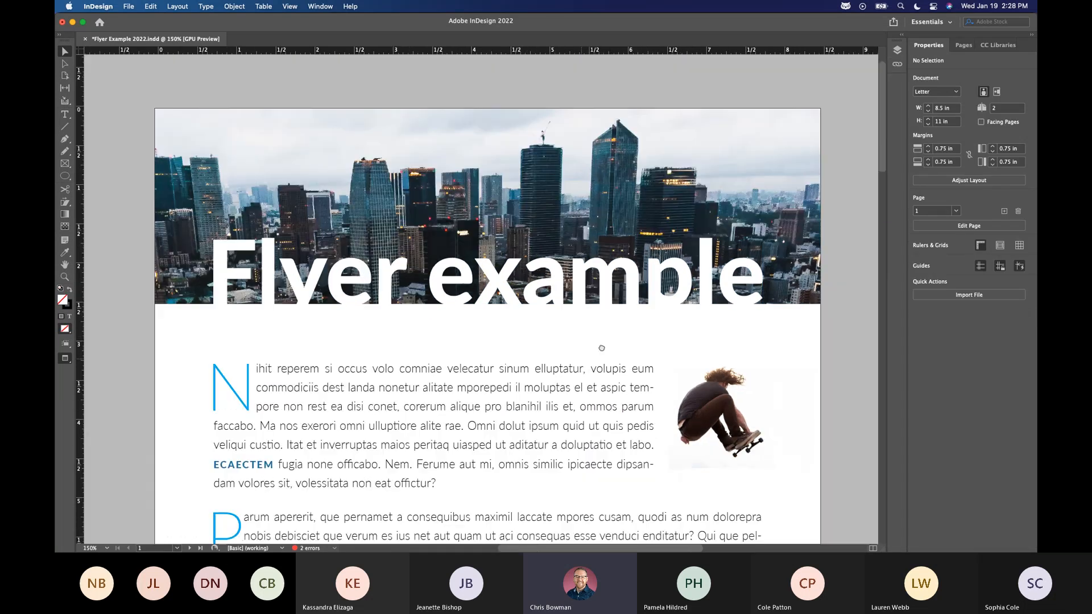
{"action": "left_click_drag", "start_coordinate": [602, 349], "coordinate": [638, 296]}
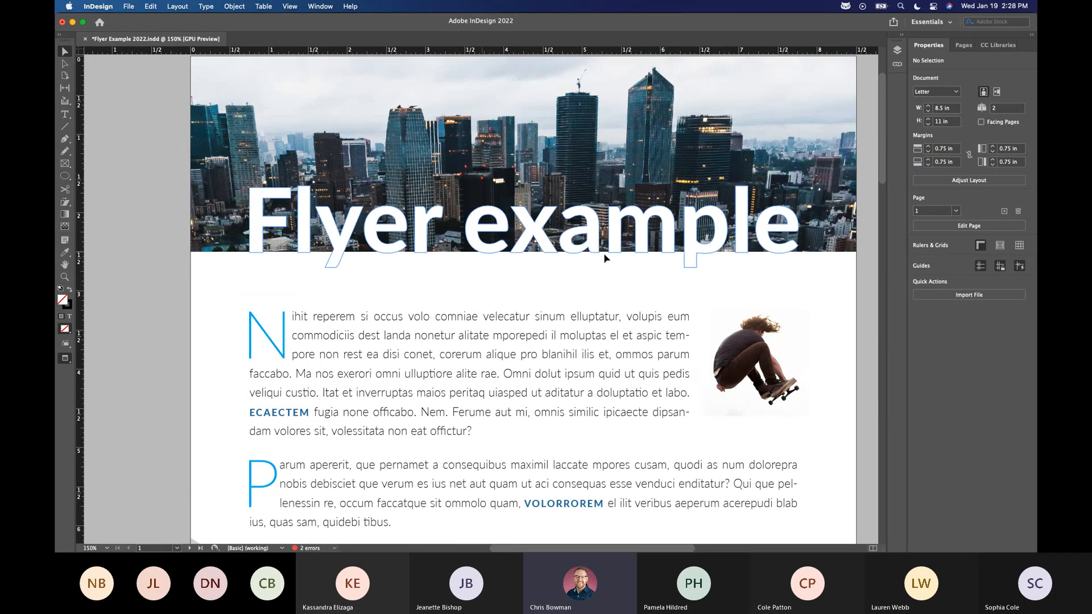
Return the screen mode to Normal and show the flyer at actual size
{"action": "left_click", "coordinate": [290, 6]}
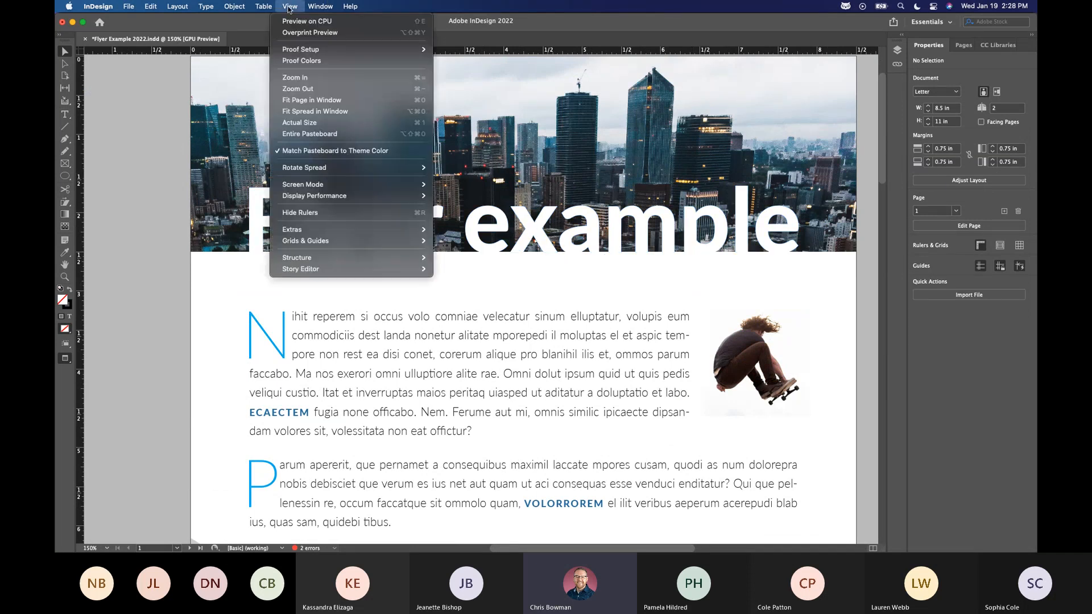
{"action": "left_click", "coordinate": [448, 180]}
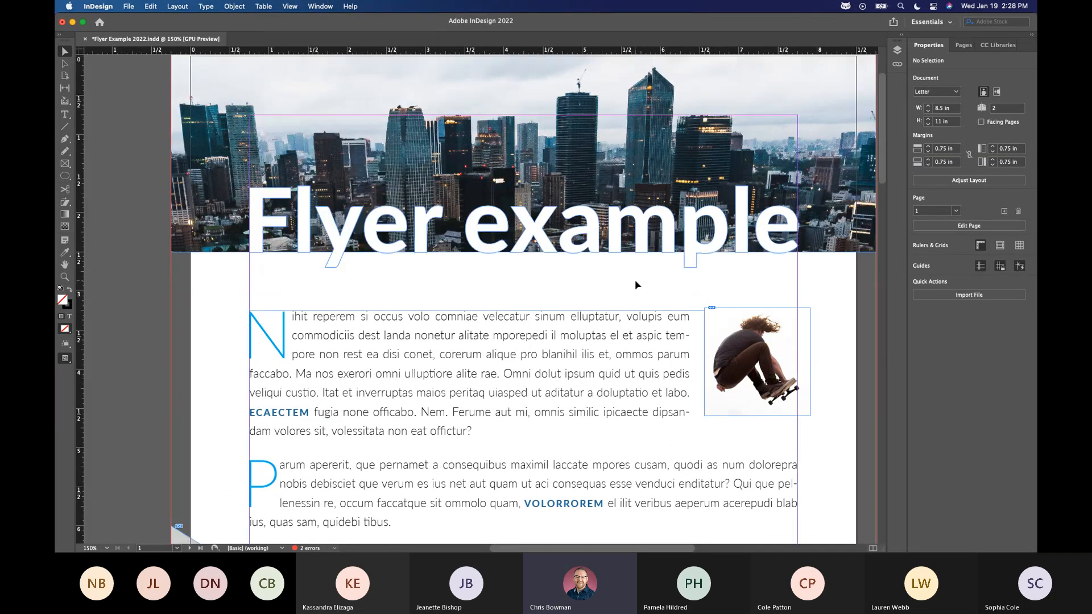
{"action": "key", "text": "super+1"}
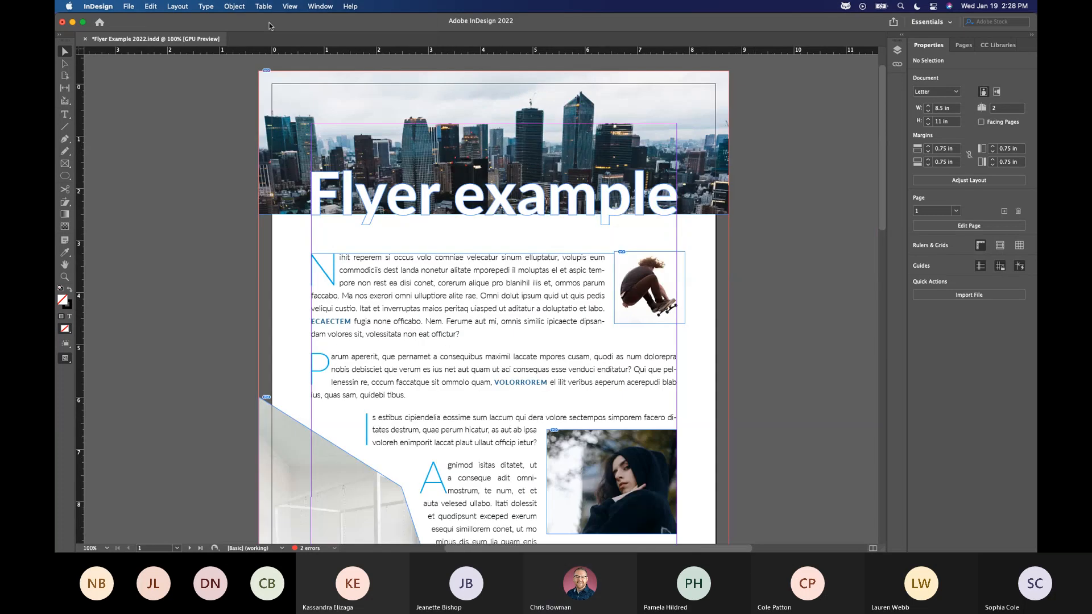